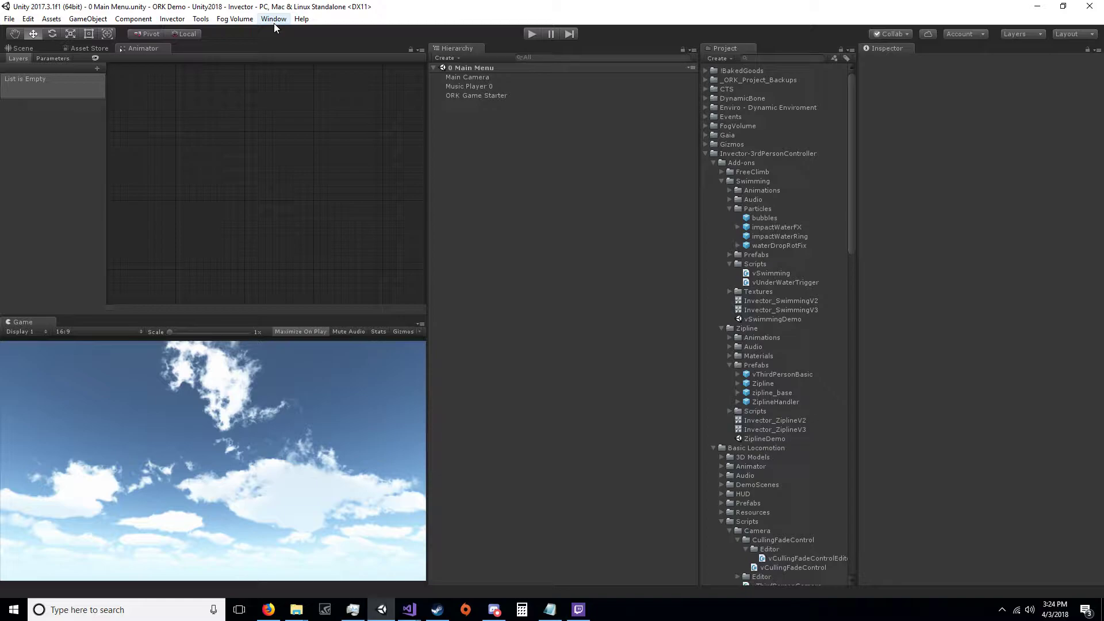
Start a new game in Play mode and run the character around the town's Tree square to test movement
left_click(533, 34)
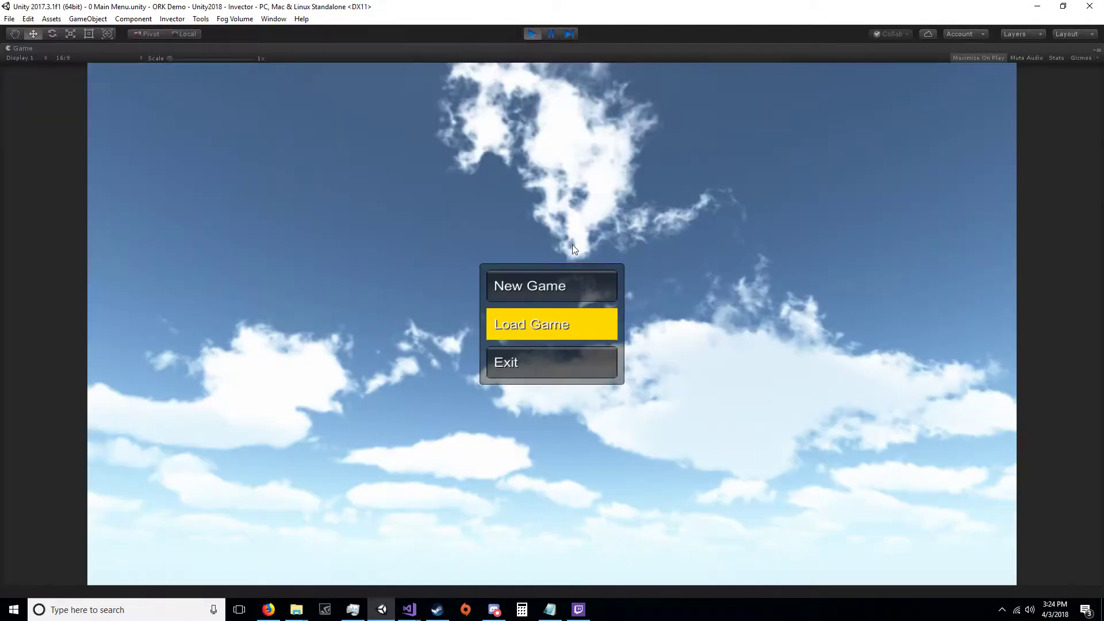
left_click(556, 286)
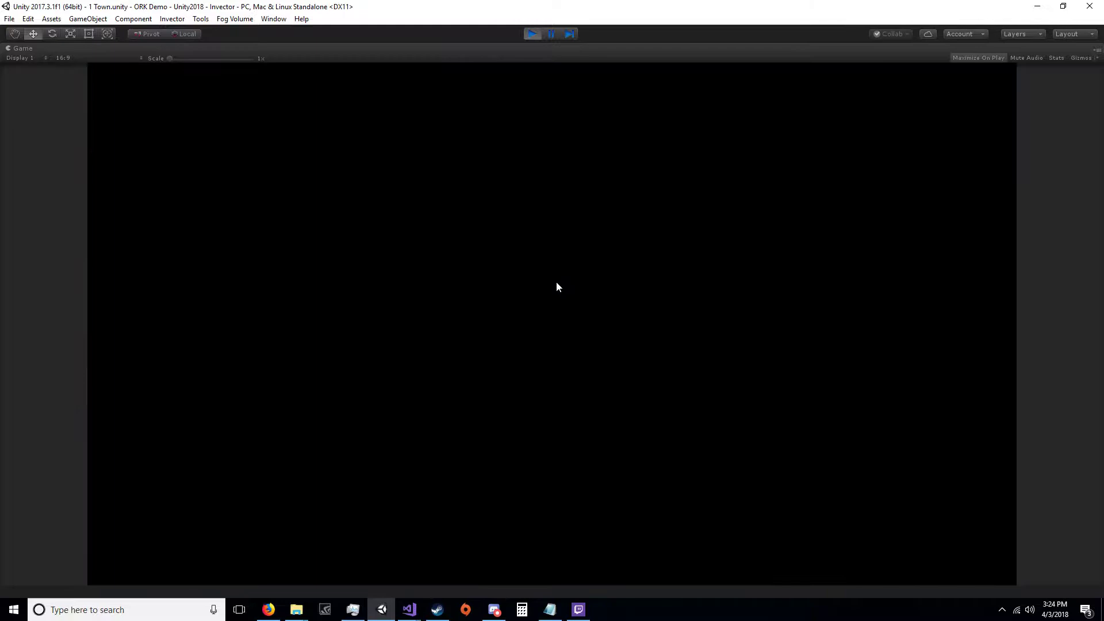
key("w")
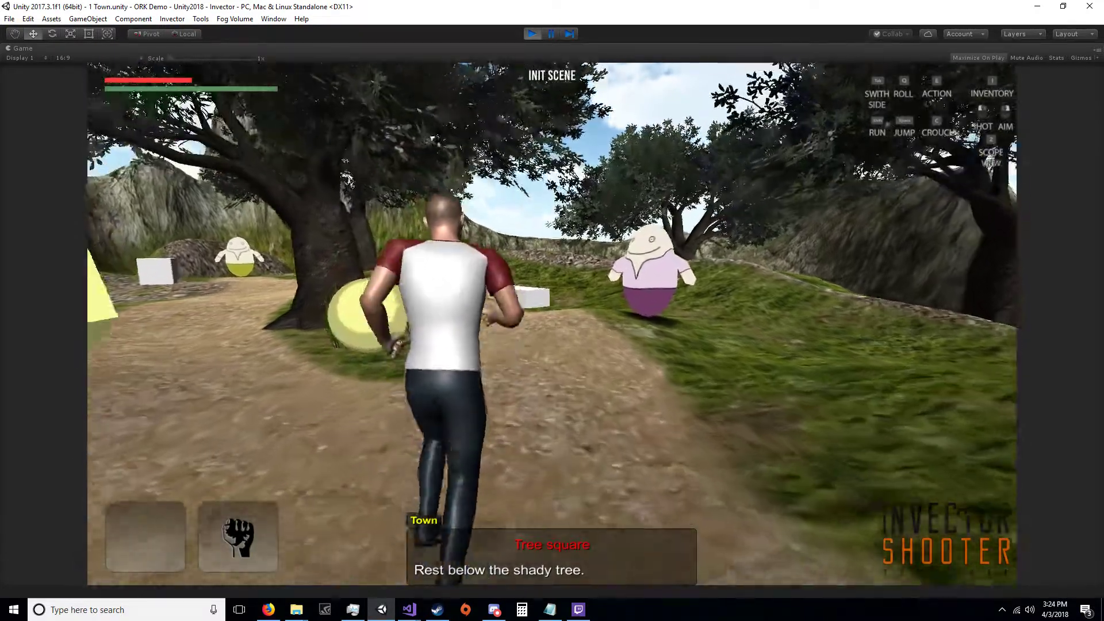
key("d")
key("s")
key("a")
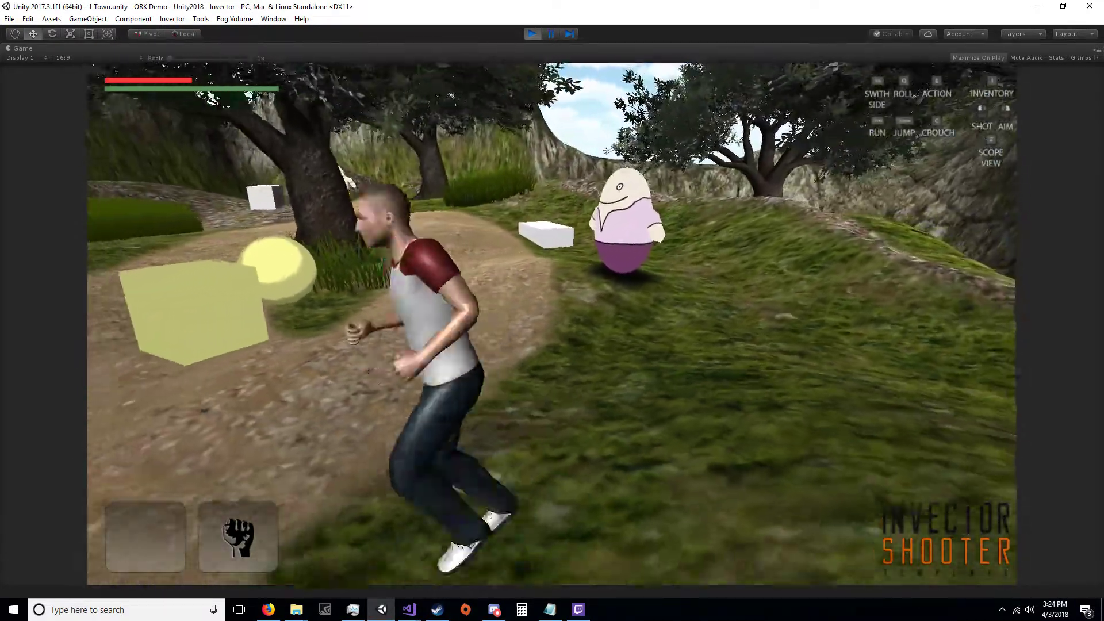
key("w")
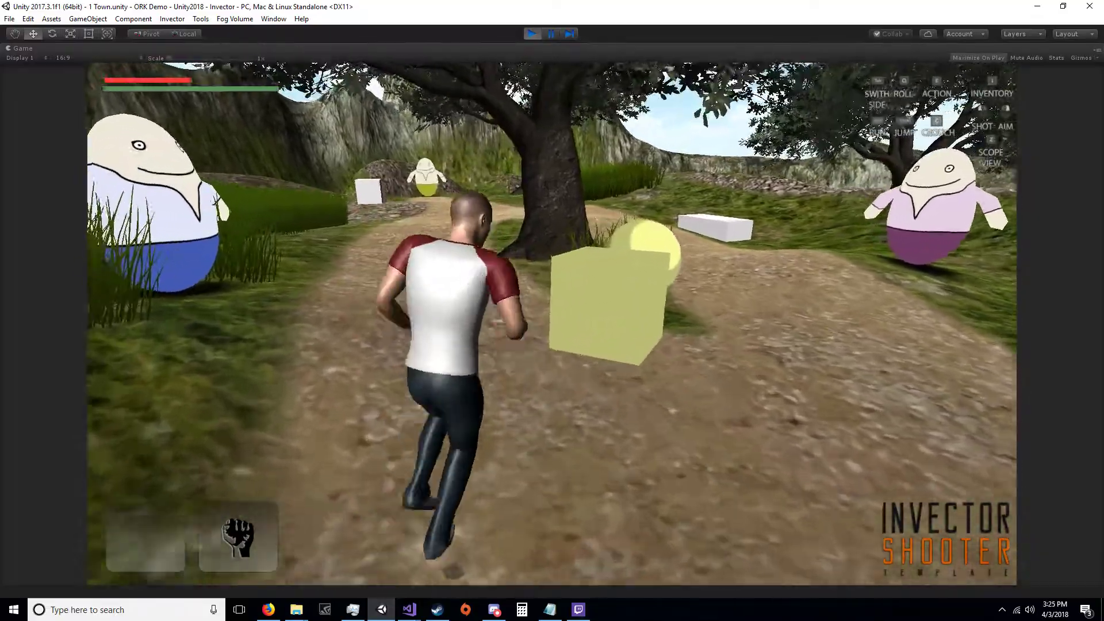
key("a")
key("s")
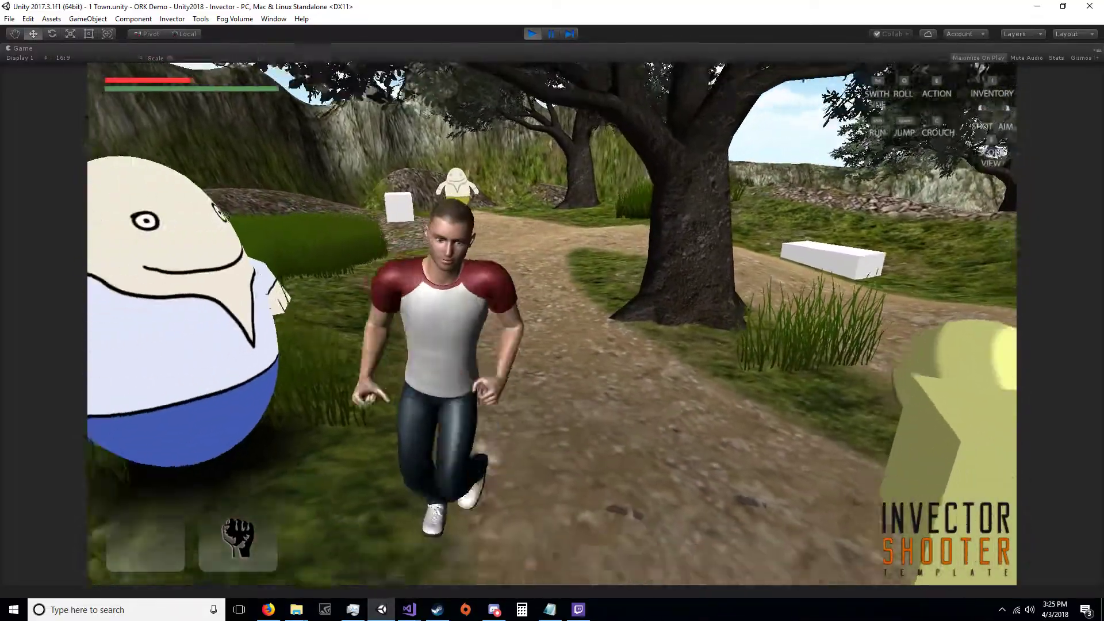
key("d")
key("w")
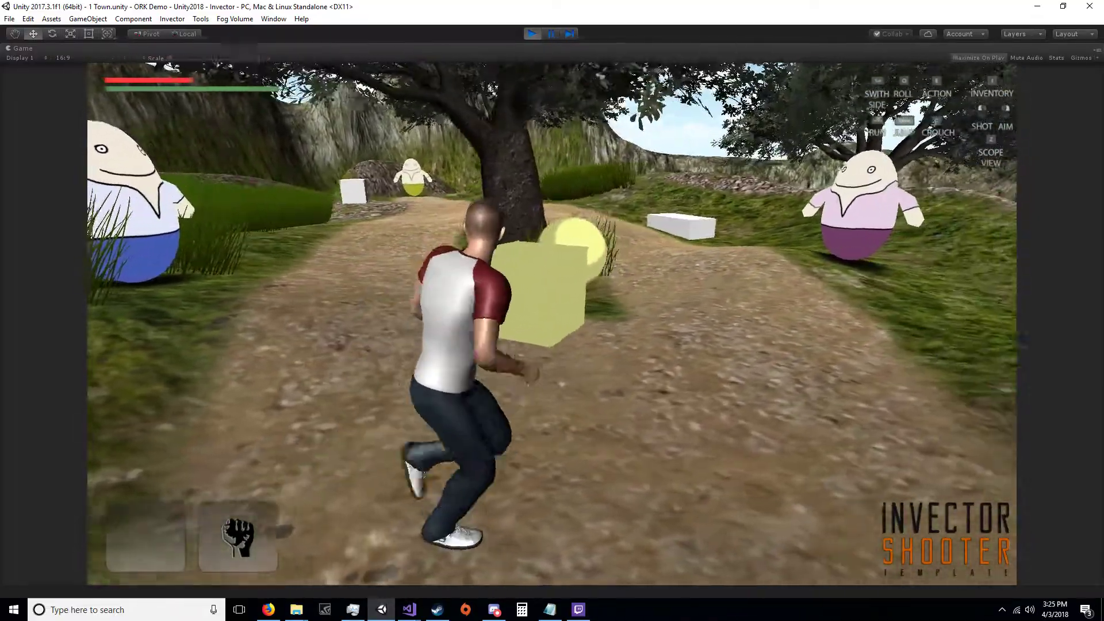
key("d")
key("d")
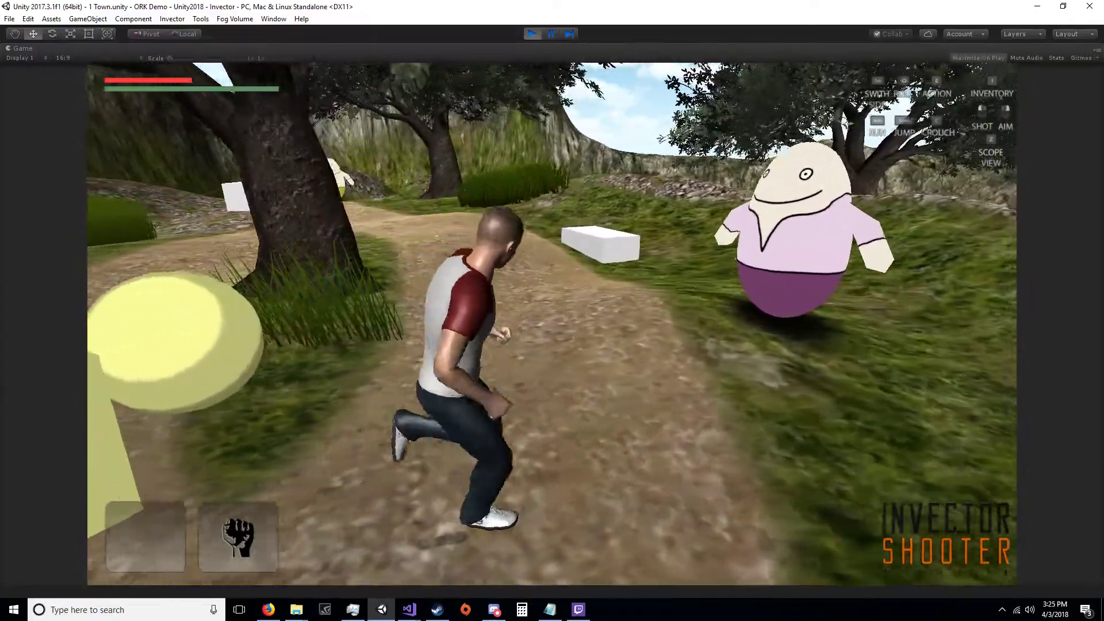
key("s")
key("a")
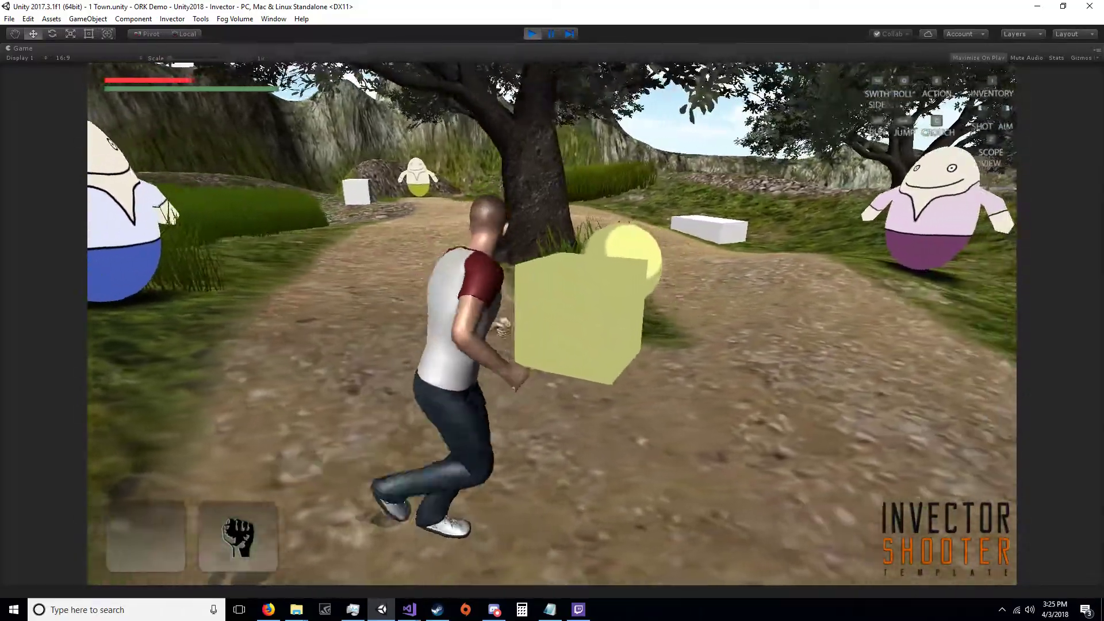
Walk the character to the yellow sphere save point and save the game over File 1
key("w")
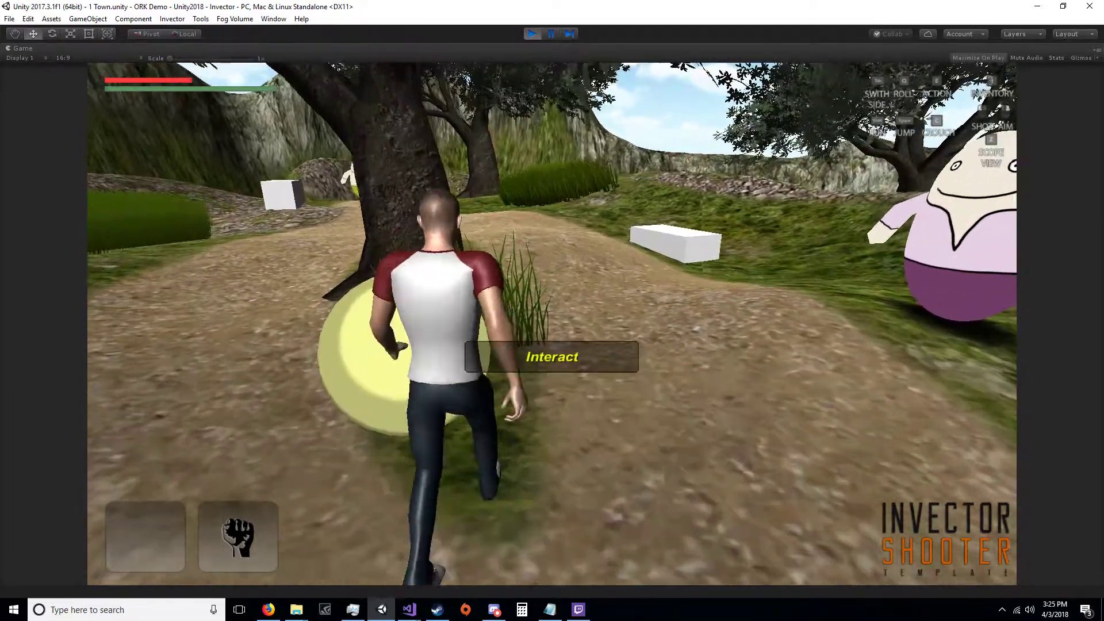
key("Return")
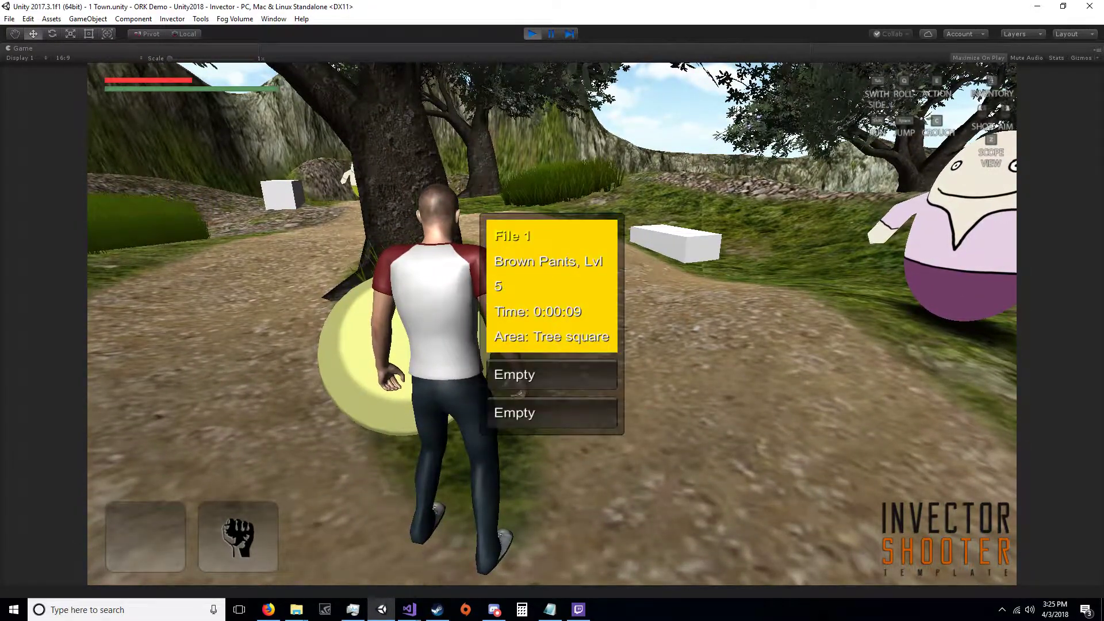
key("Return")
key("Return")
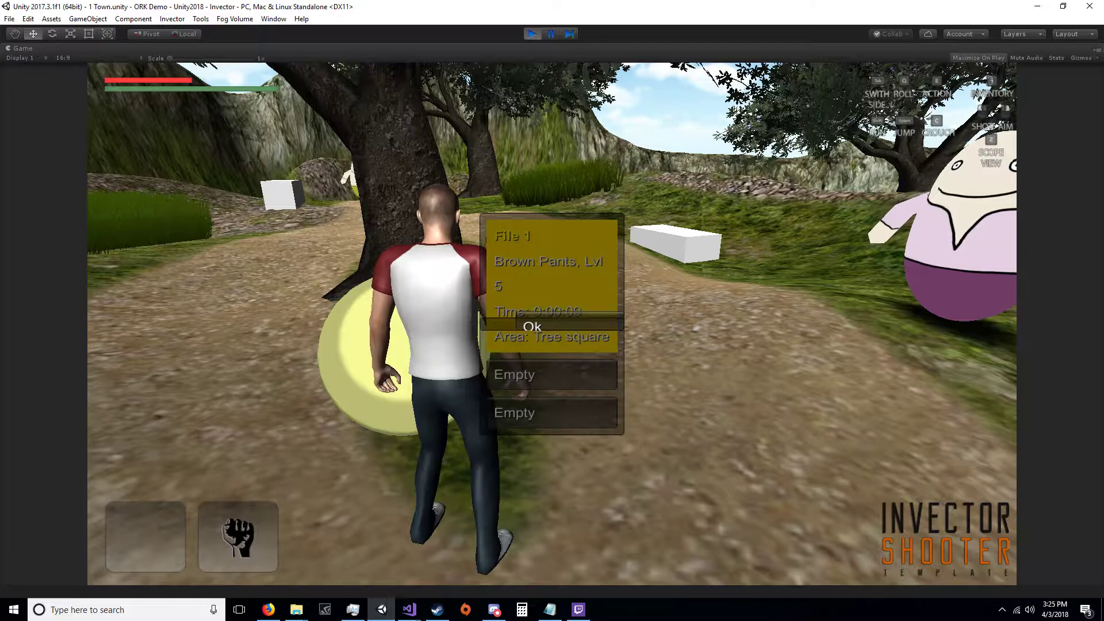
Load the saved game from File 1 at the save point
key("Down")
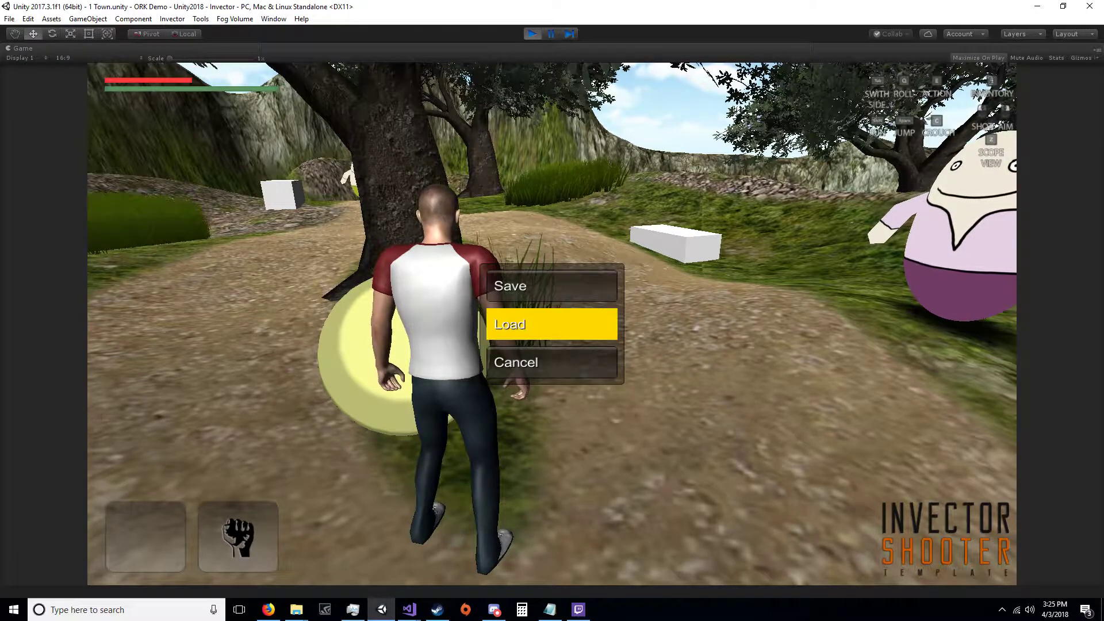
key("Return")
key("Return")
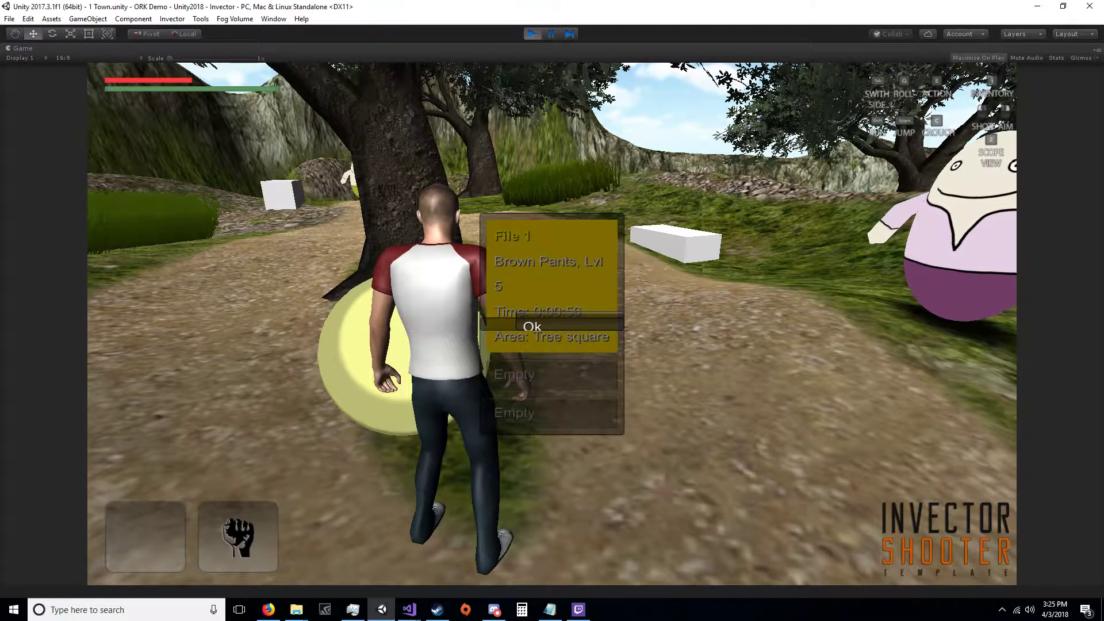
key("Return")
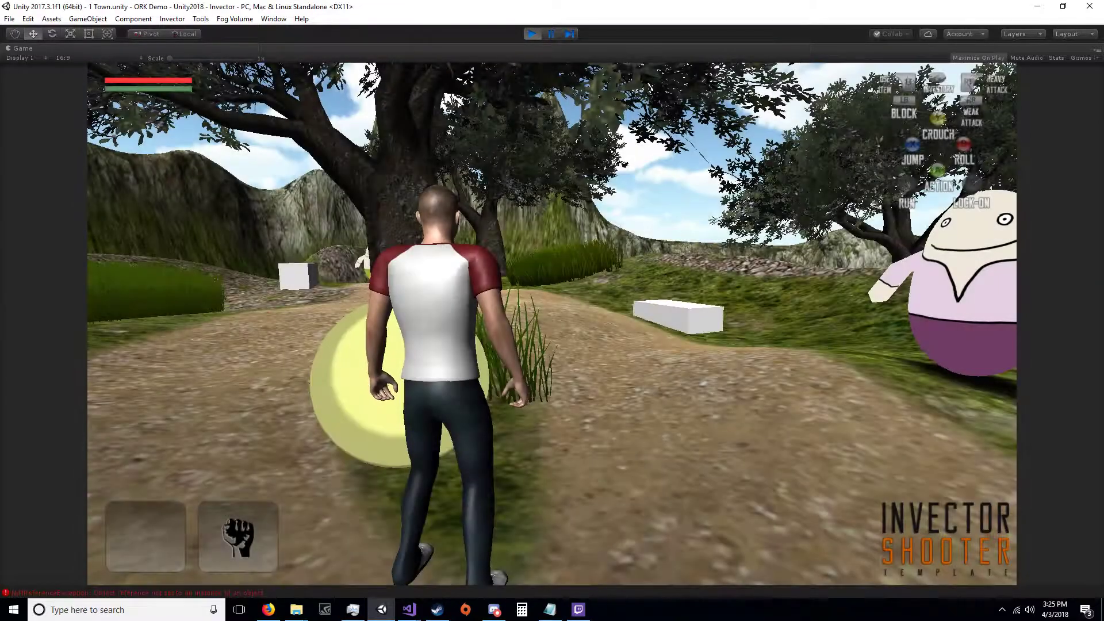
Inspect the Console errors with the in-game menu open and exit Play mode
key("a")
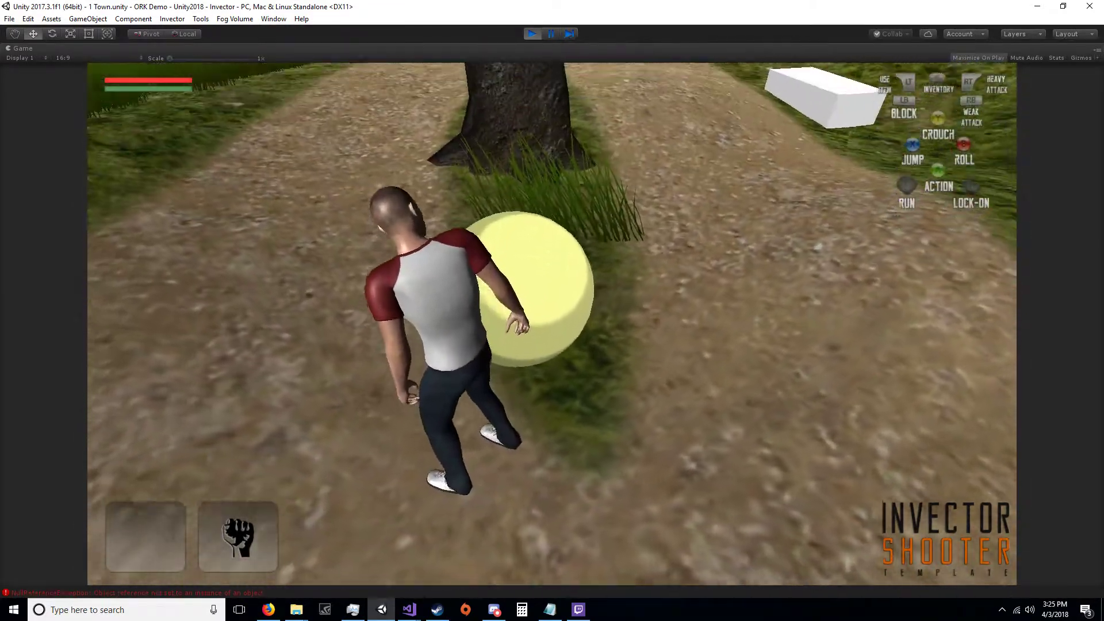
key("Escape")
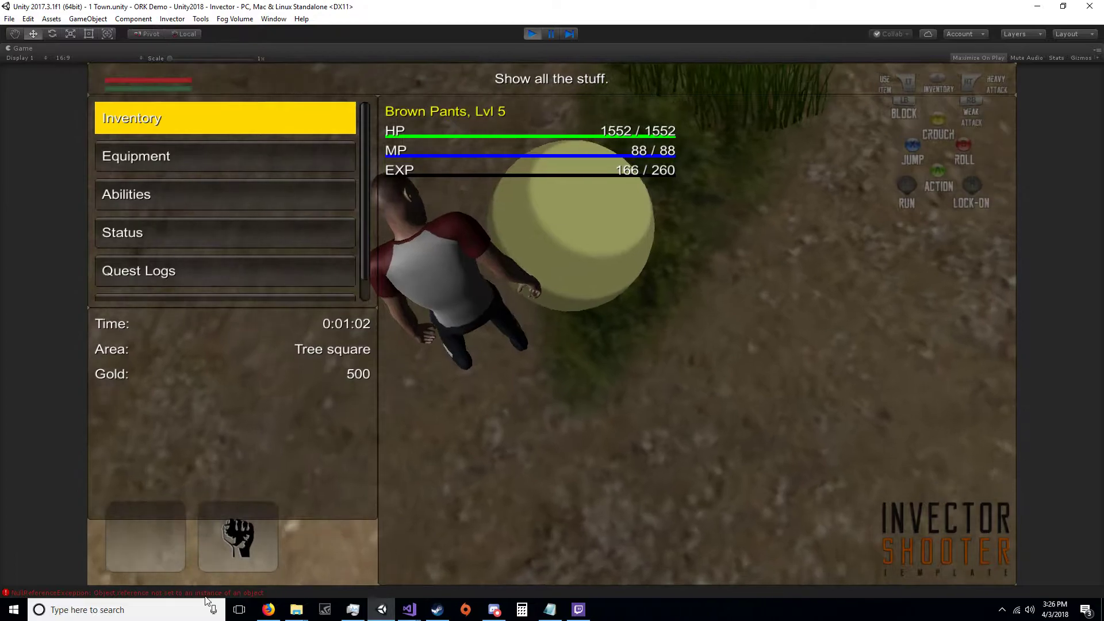
left_click(178, 593)
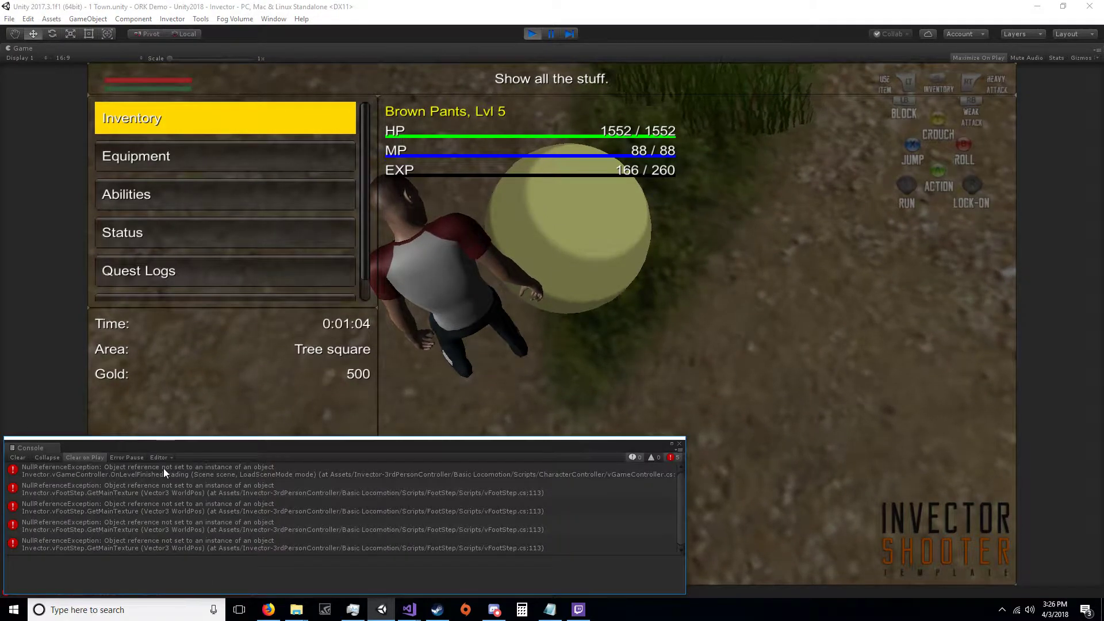
left_click_drag(240, 449, 416, 309)
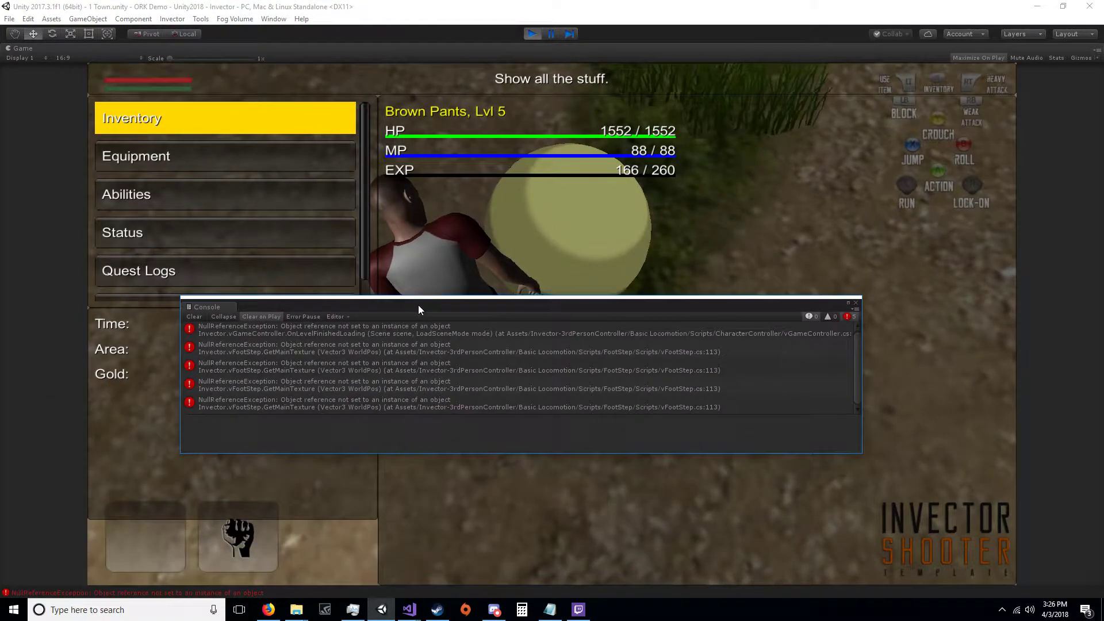
left_click(855, 305)
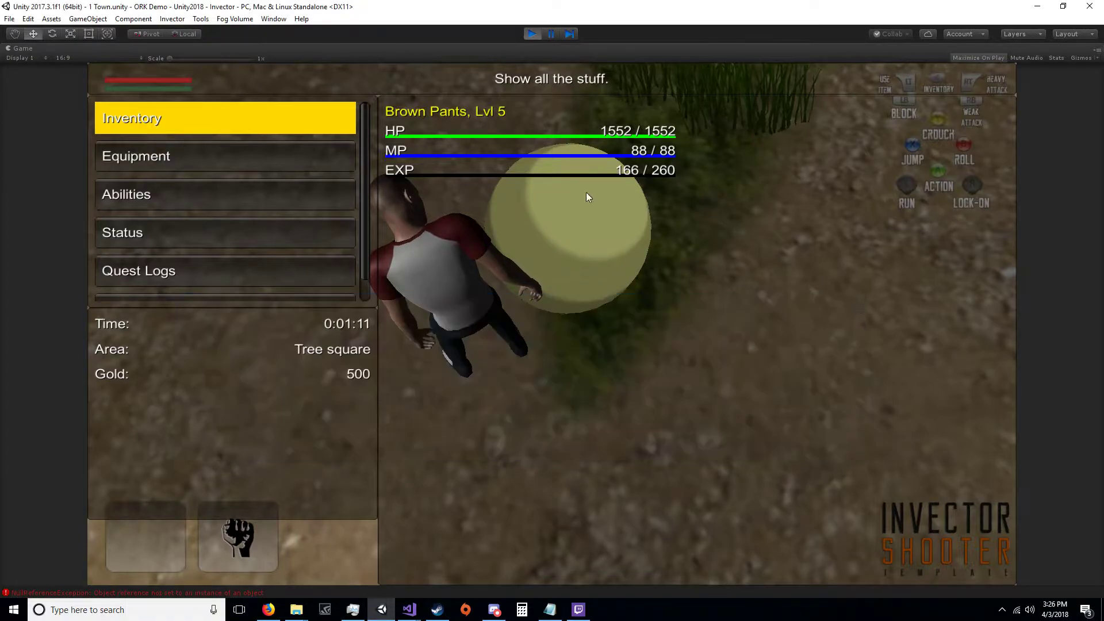
left_click(536, 33)
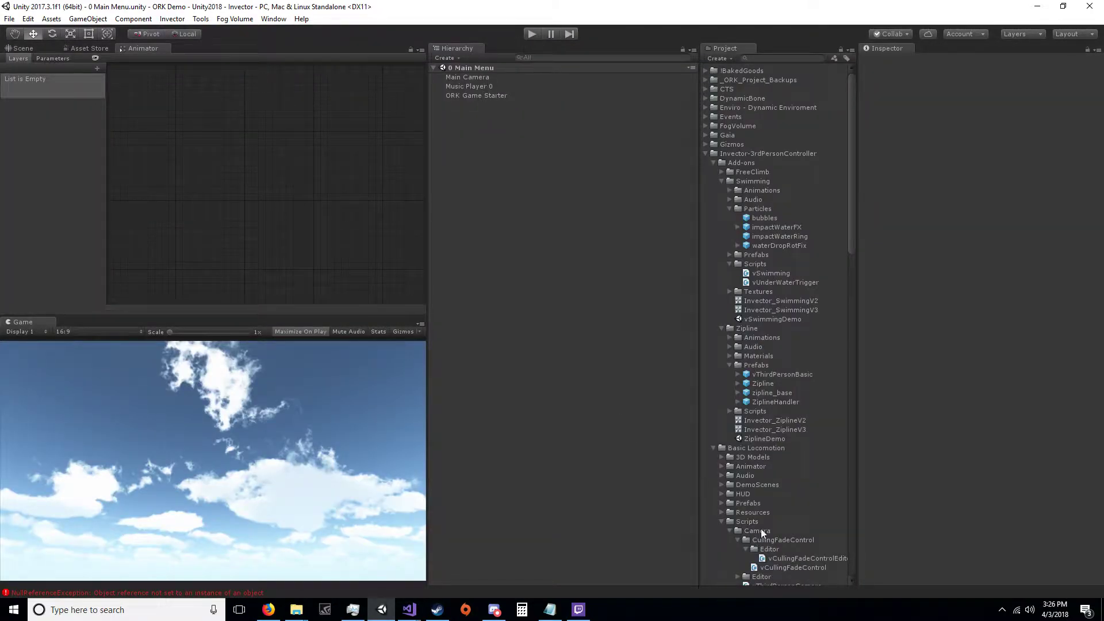
Collapse the Invector-3rdPersonController, Scripts and Tutorial Resources folders in the project's asset tree
scroll(779, 333, "down", 10)
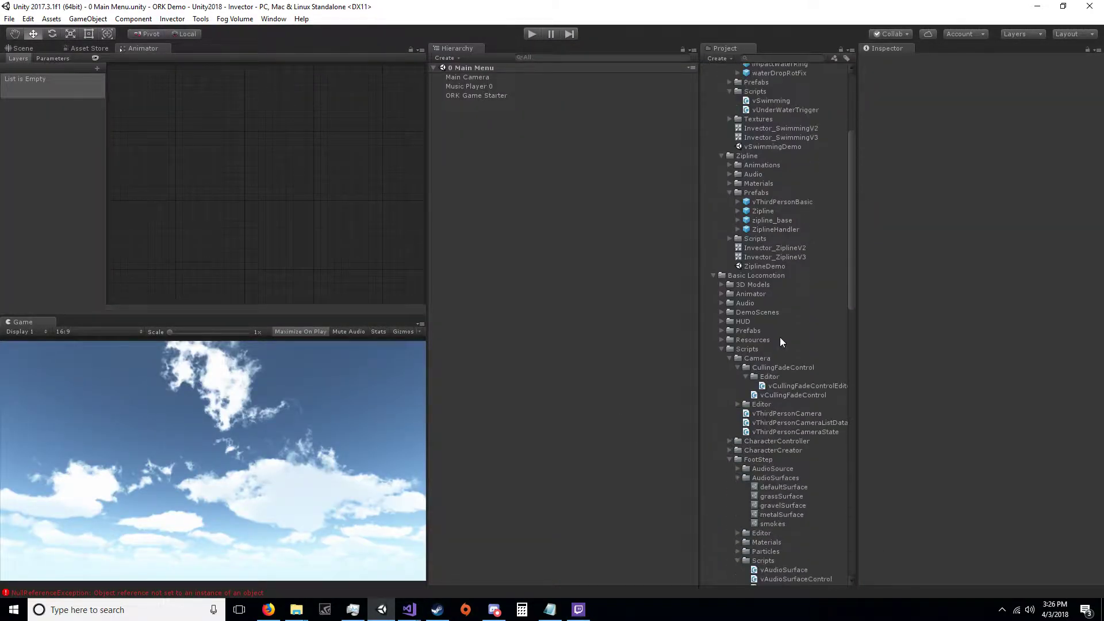
scroll(779, 339, "up", 10)
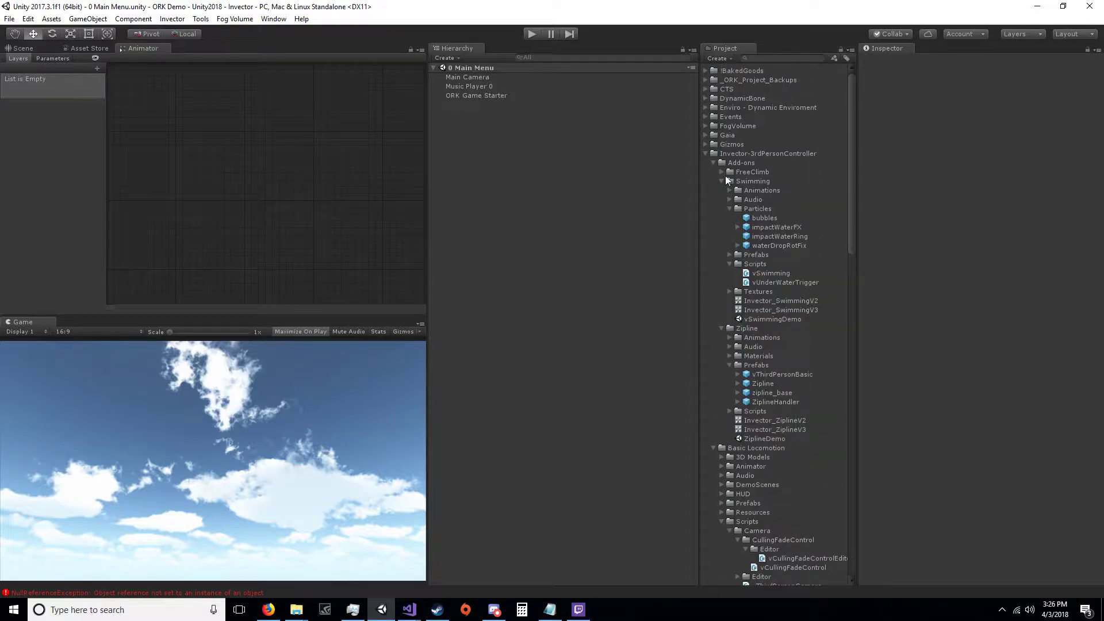
left_click(706, 153)
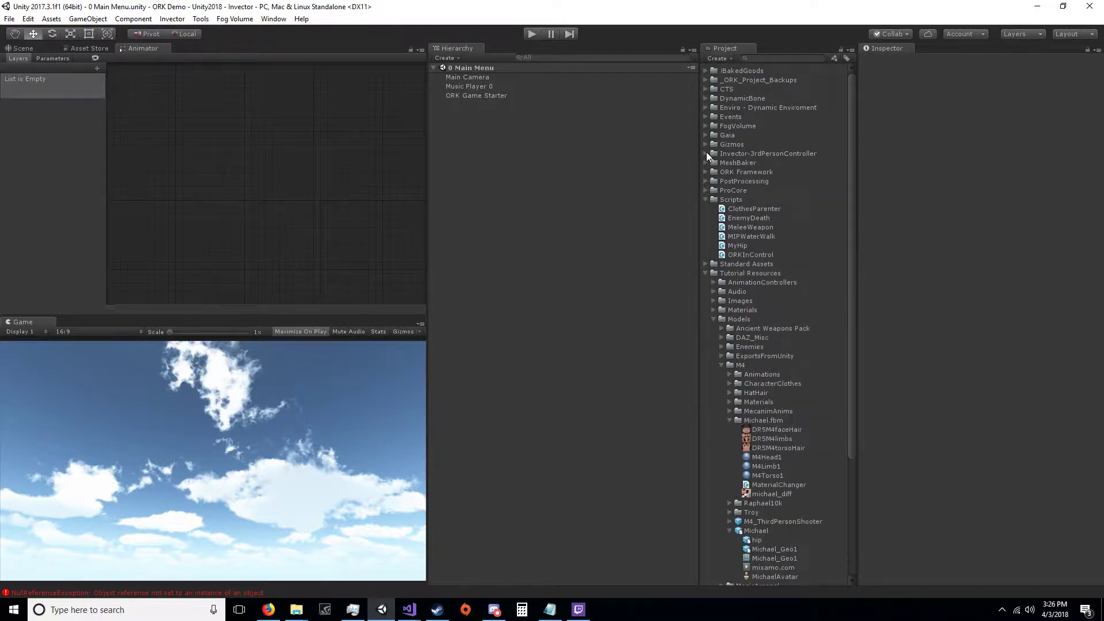
left_click(705, 200)
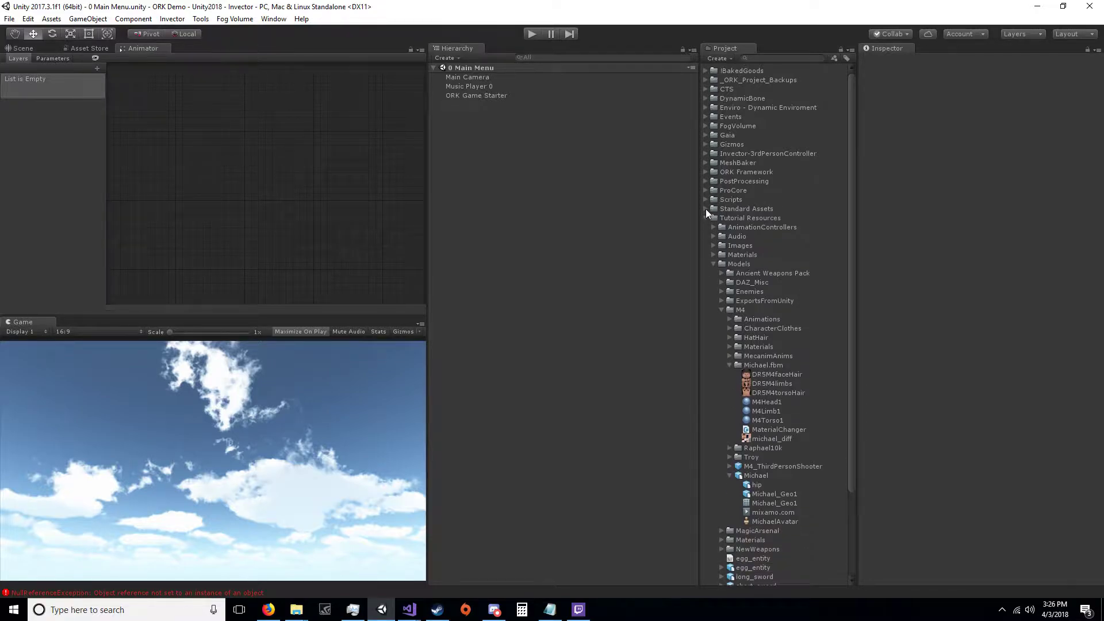
left_click(705, 218)
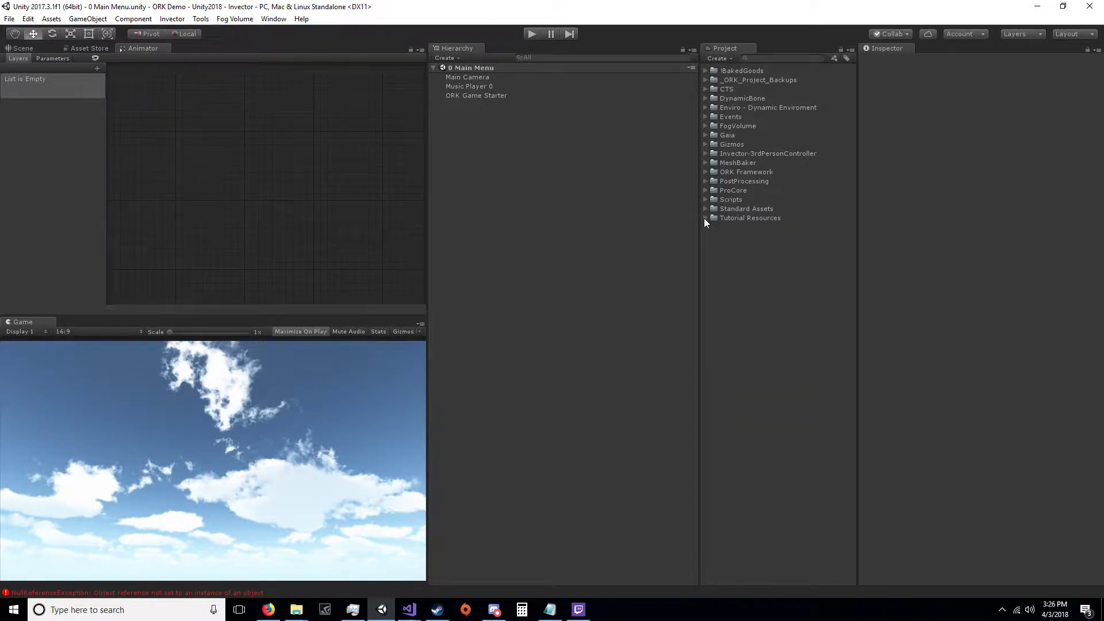
Look over the Tutorial Resources, Standard Assets and Scripts folders in the project's asset tree, leaving them collapsed
left_click(775, 218)
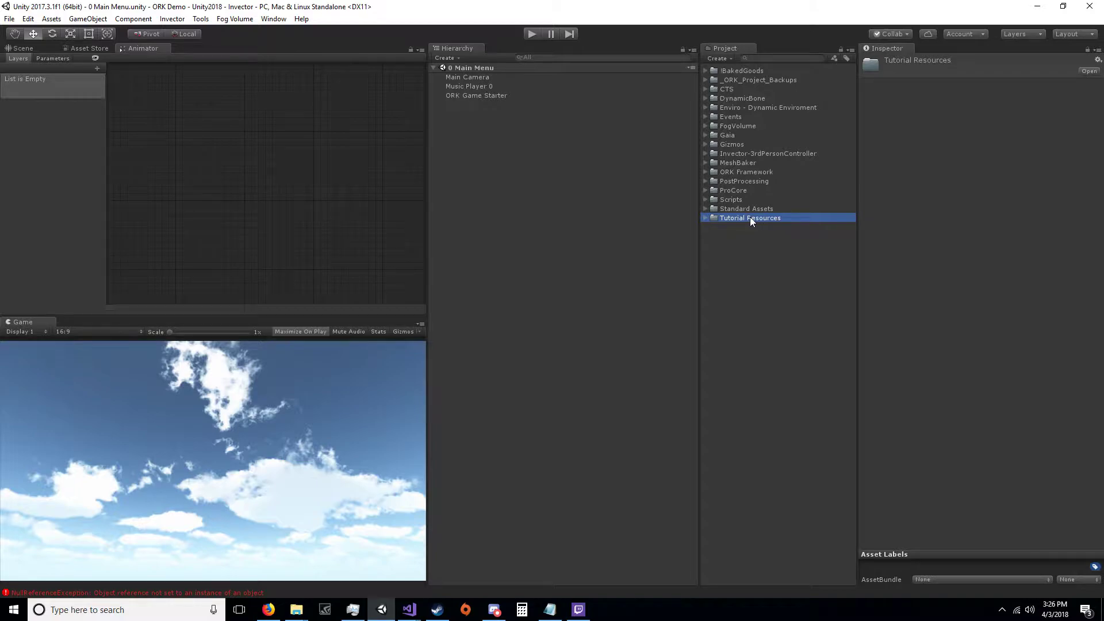
left_click(705, 208)
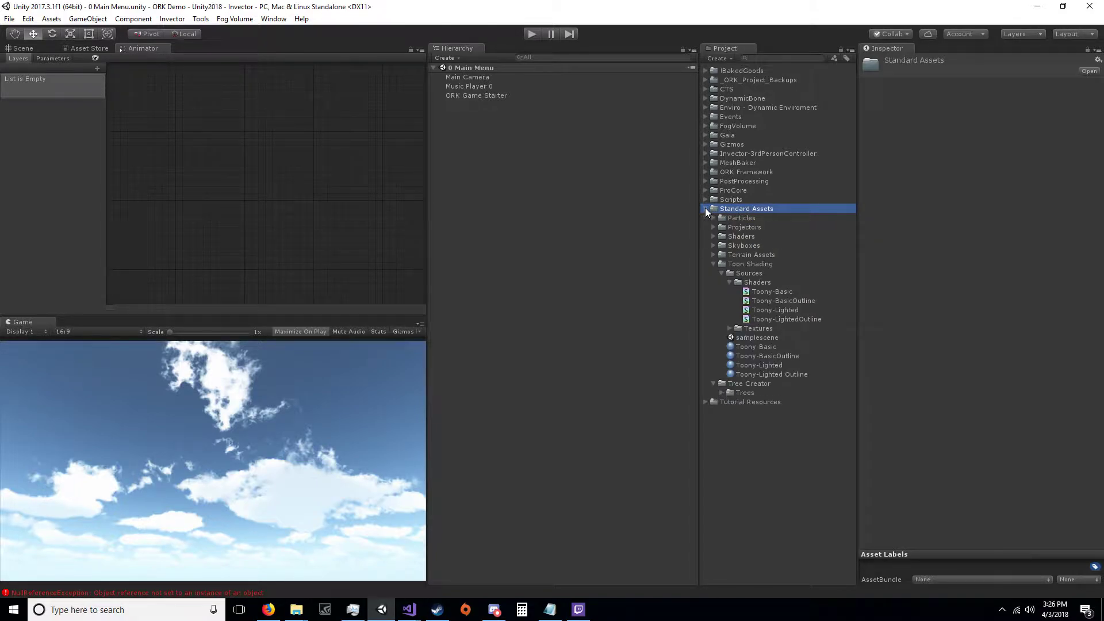
left_click(705, 208)
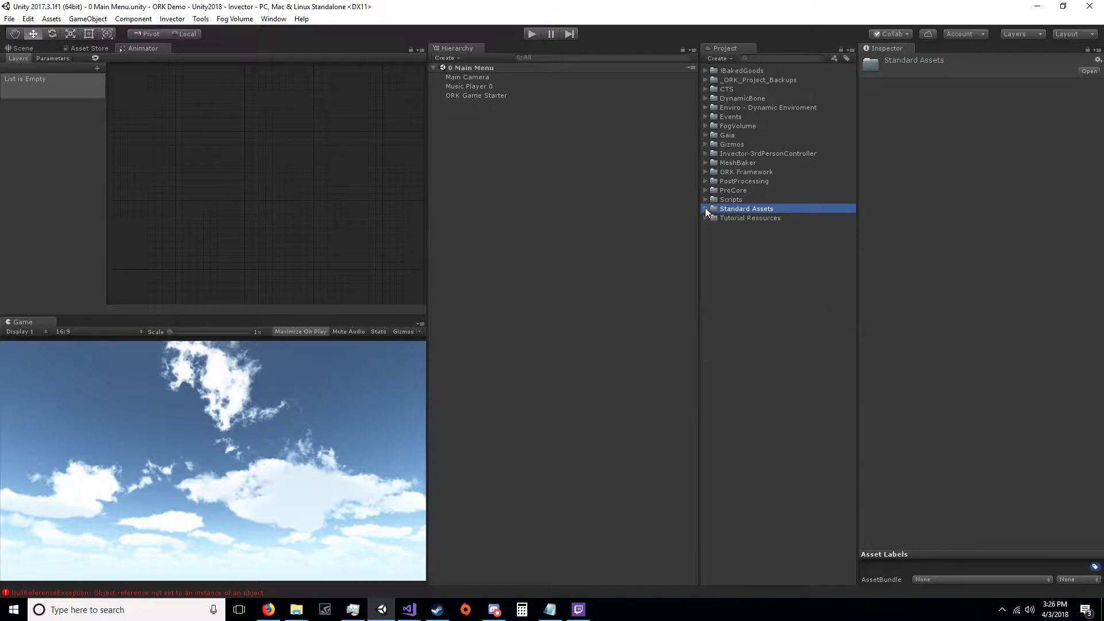
left_click(729, 198)
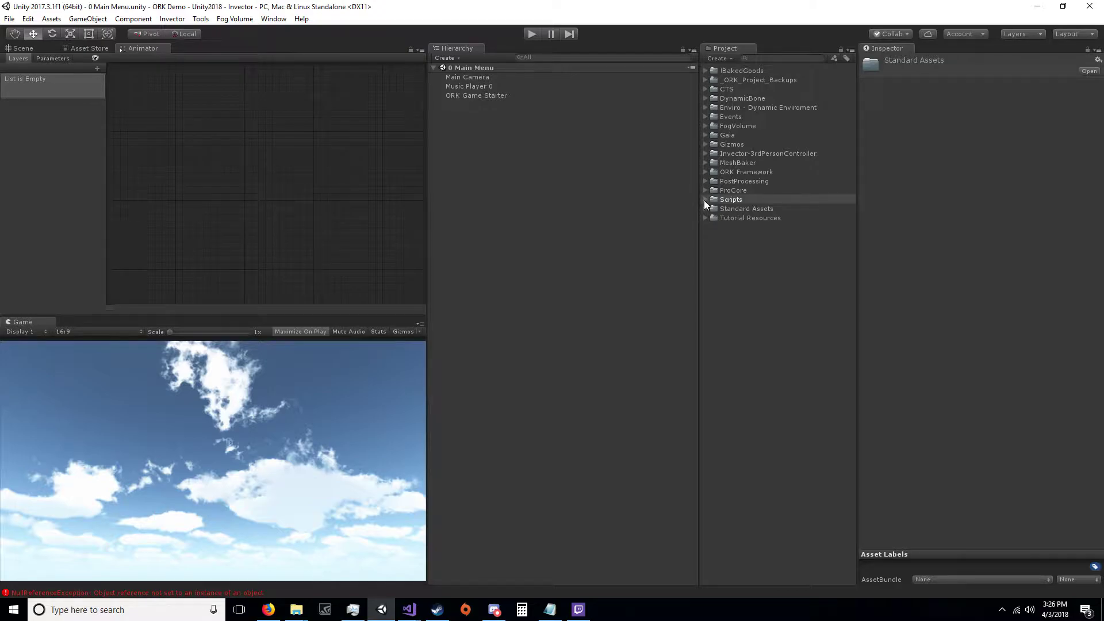
left_click(705, 200)
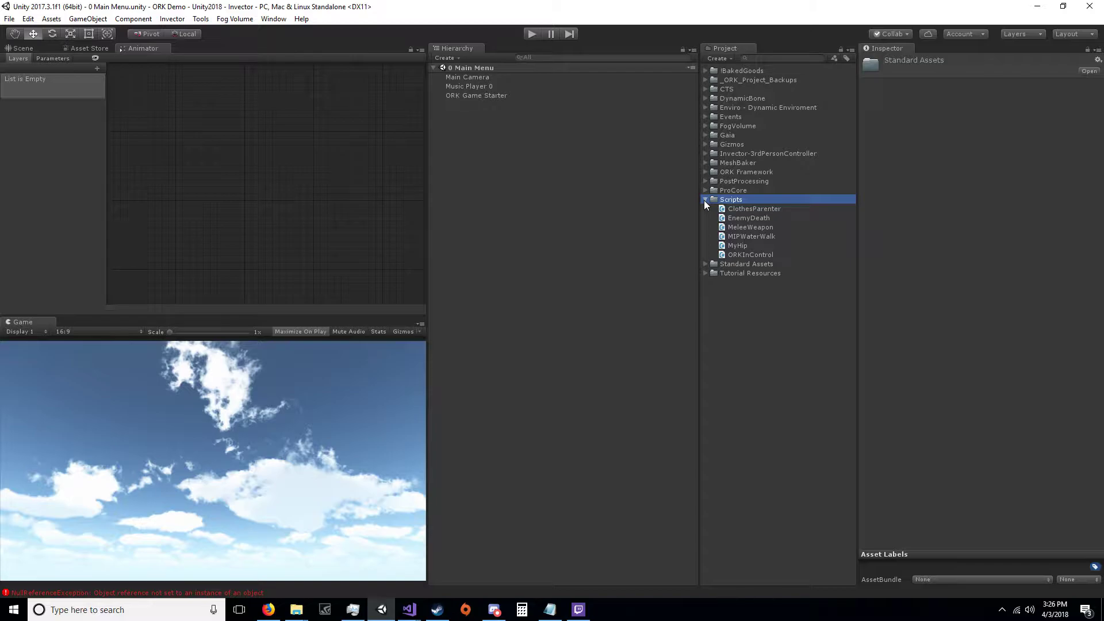
left_click(705, 200)
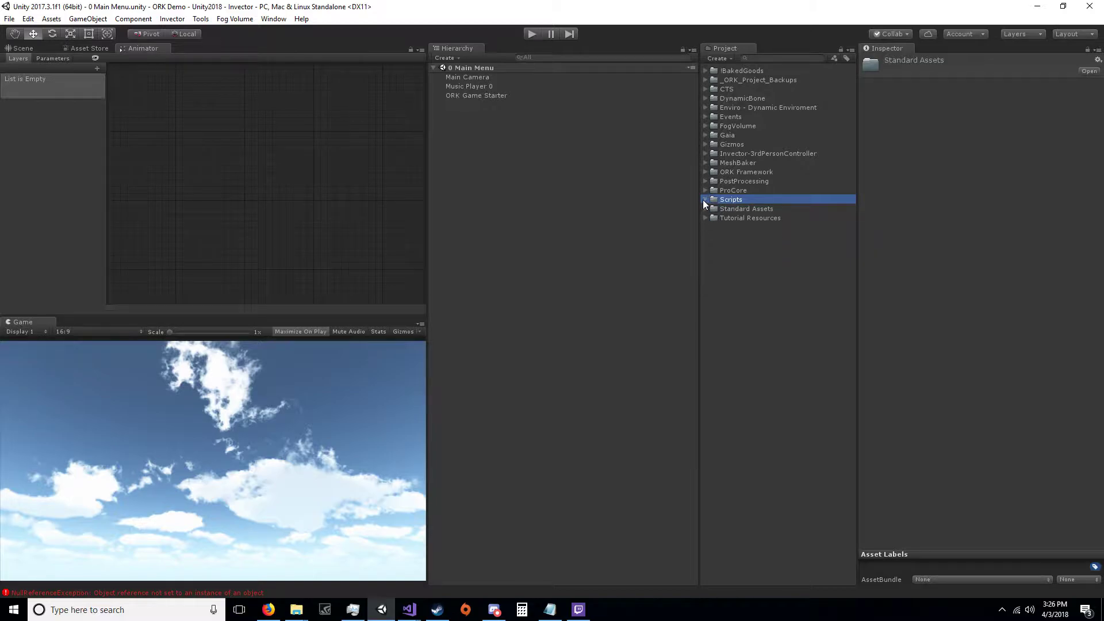
Go through the third-party asset folders one by one, from ProCore, PostProcessing and MeshBaker up to Gaia, FogVolume, Enviro and CTS
left_click(730, 191)
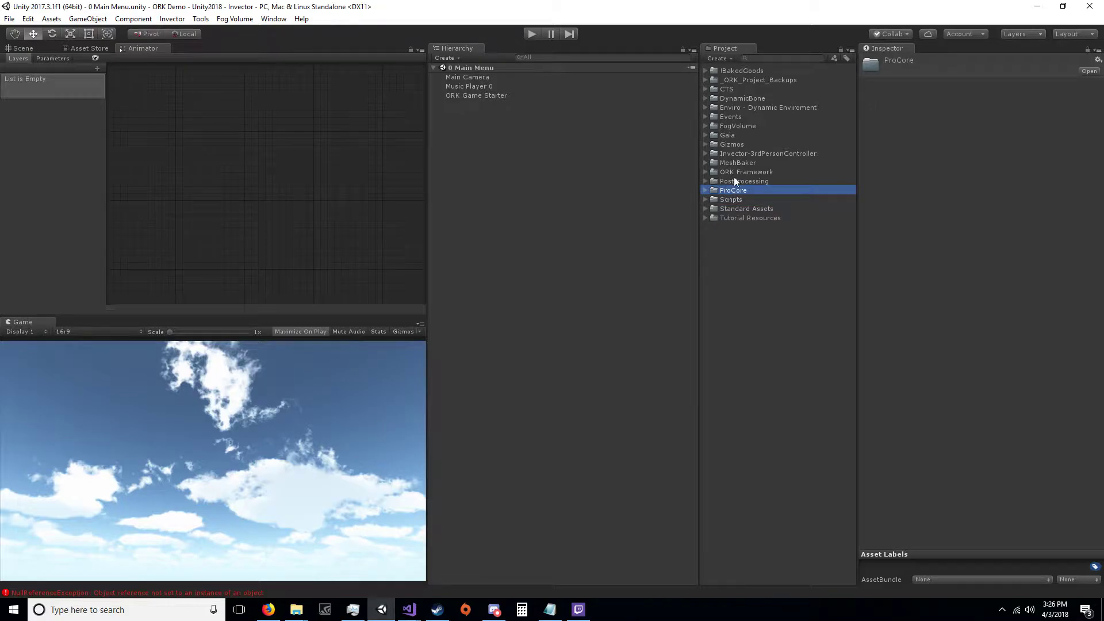
left_click(735, 181)
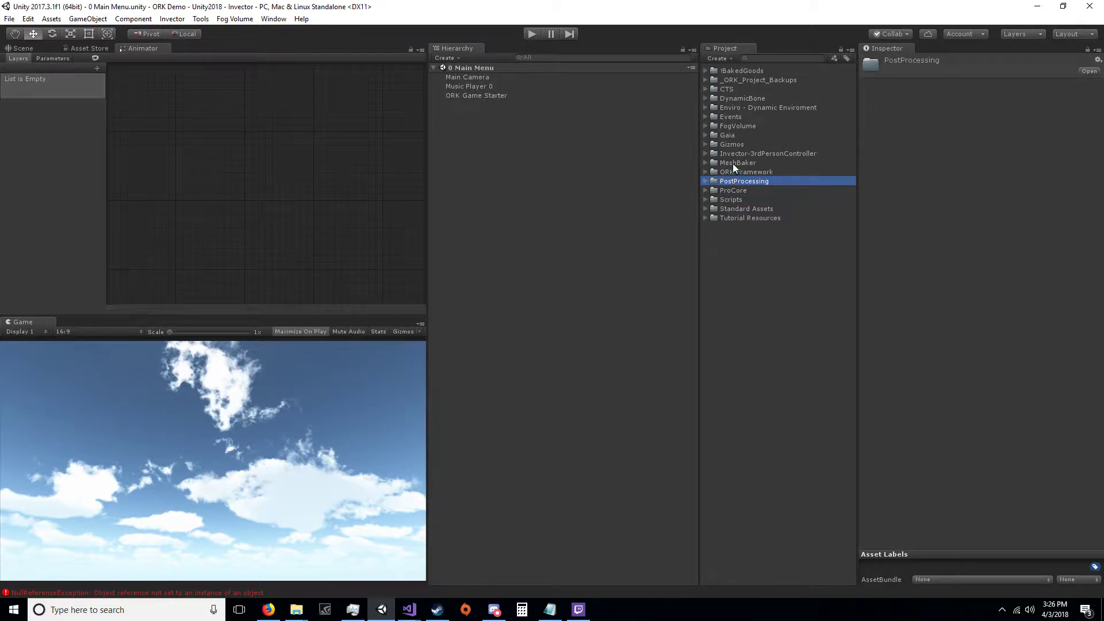
left_click(732, 163)
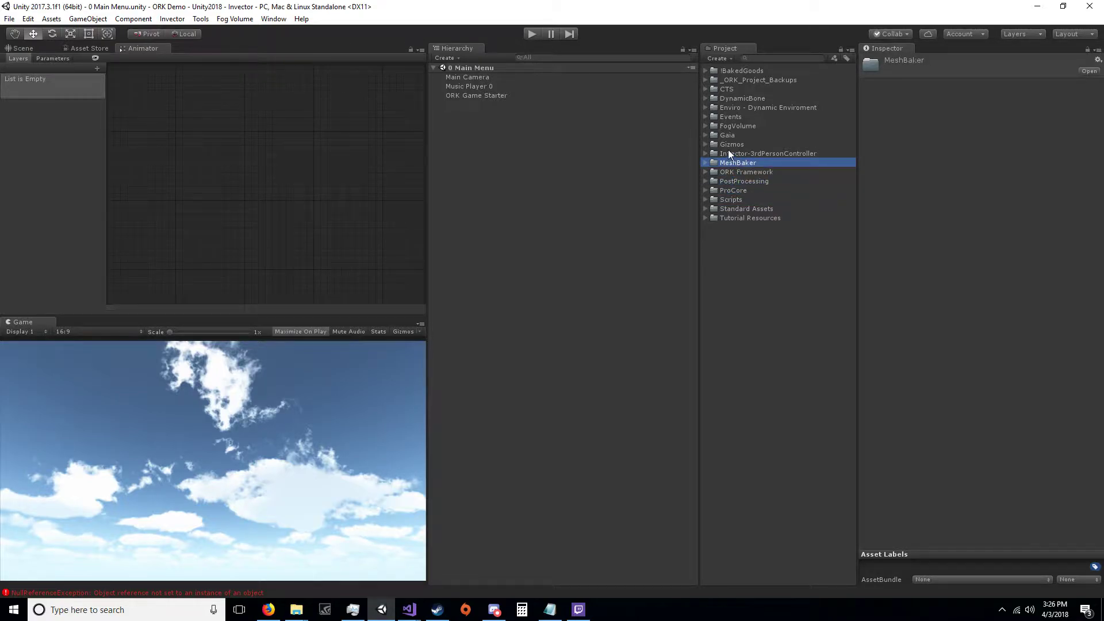
left_click(727, 136)
left_click(728, 127)
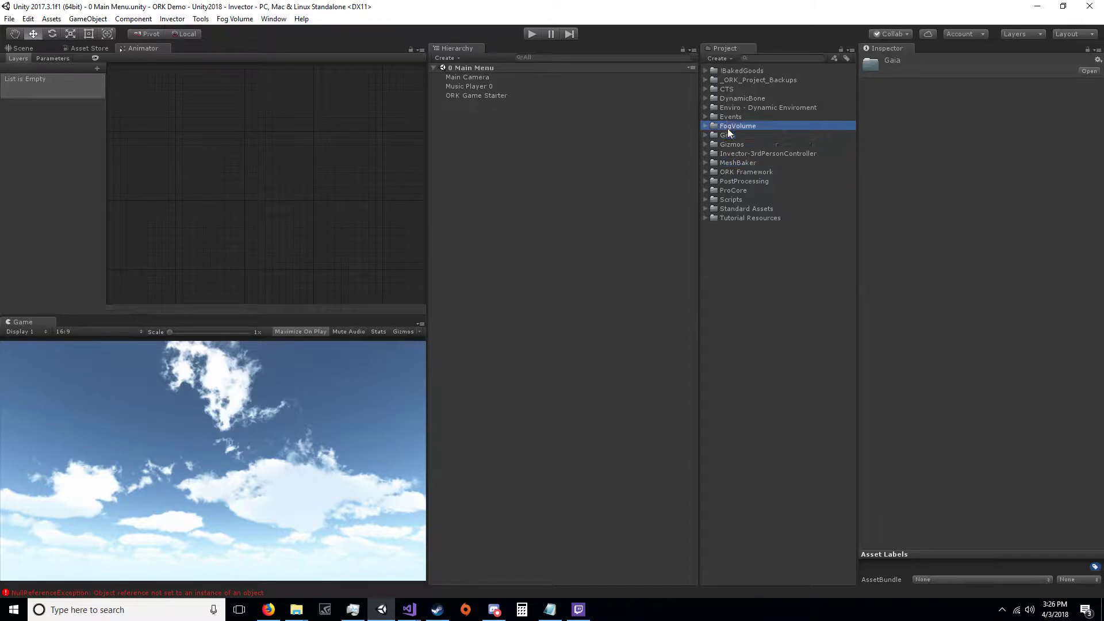
left_click(730, 109)
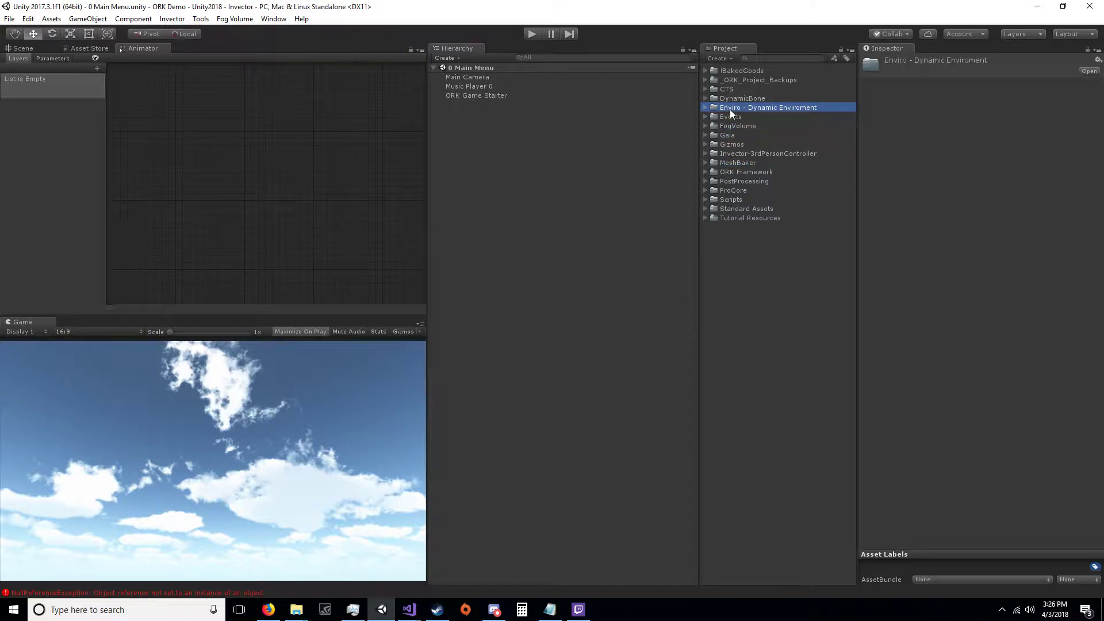
left_click(729, 90)
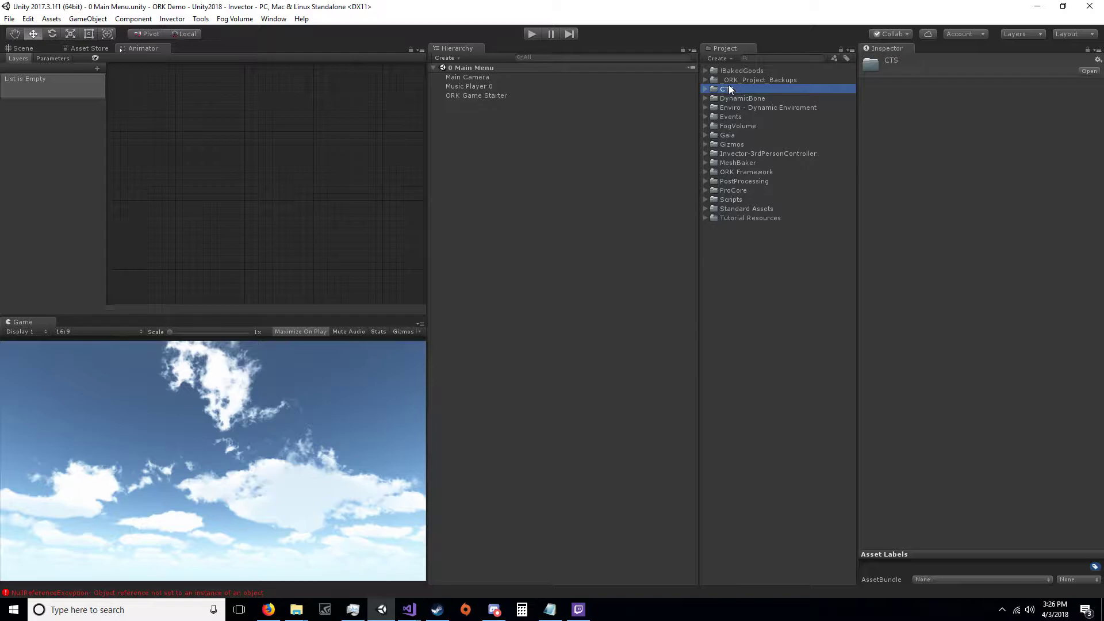
Expand !BakedGoods down to the Gremlin15k enemy folder and preview the !Gremlin15kBaked-mesh asset
left_click(728, 70)
left_click(704, 71)
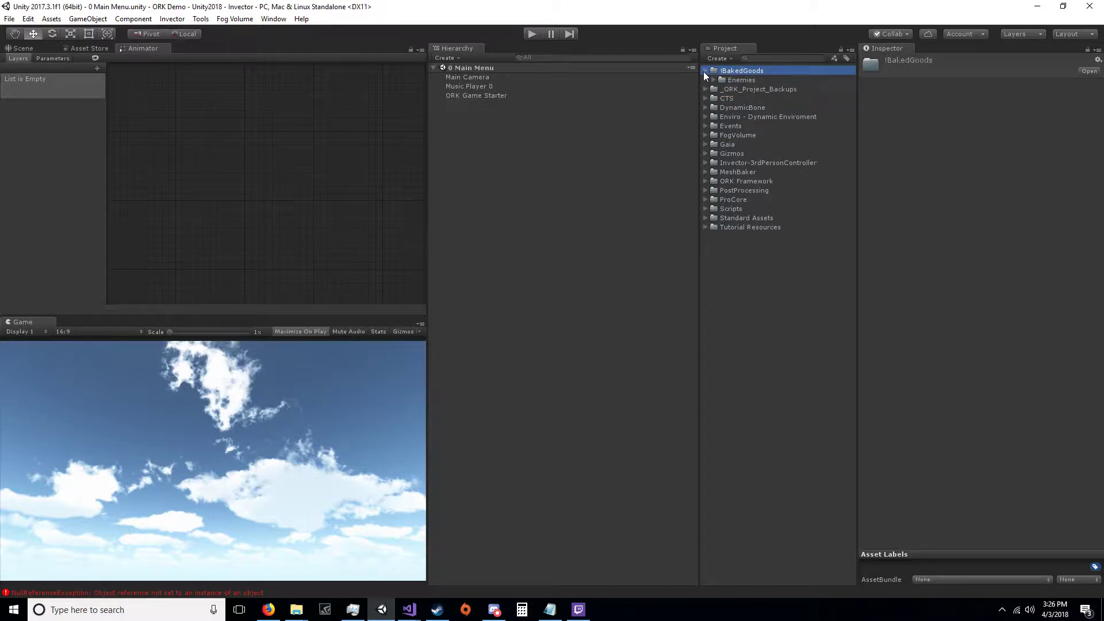
left_click(714, 80)
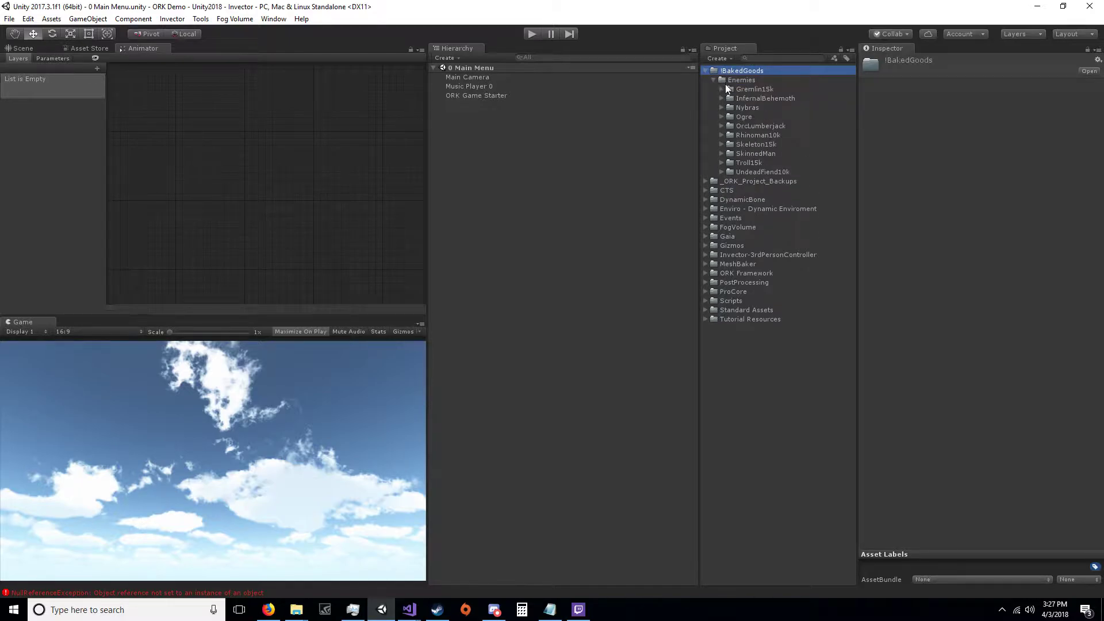
left_click(723, 89)
left_click(723, 89)
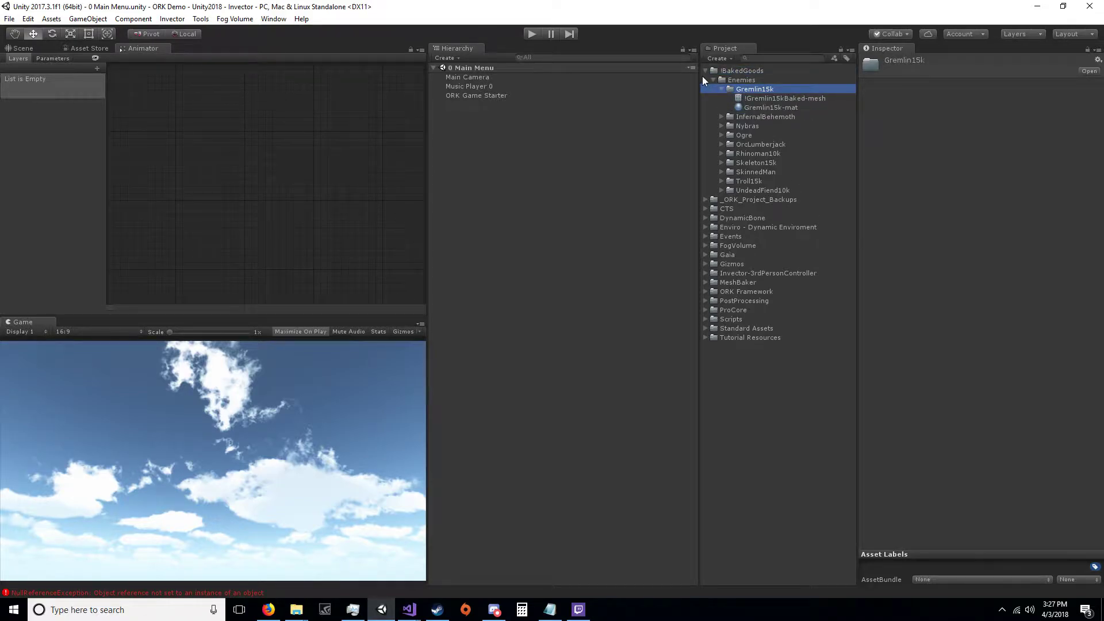
left_click(751, 100)
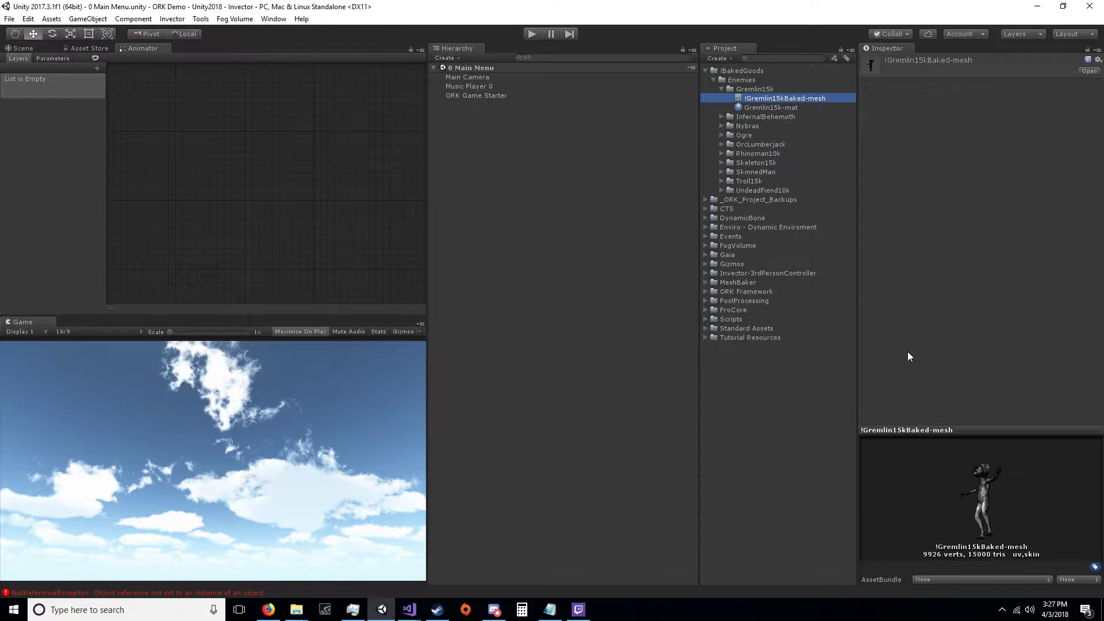
Examine the !Nybras15kBaked-mesh0 asset from the Nybras folder in an enlarged, rotated preview, and collapse !BakedGoods
left_click(716, 126)
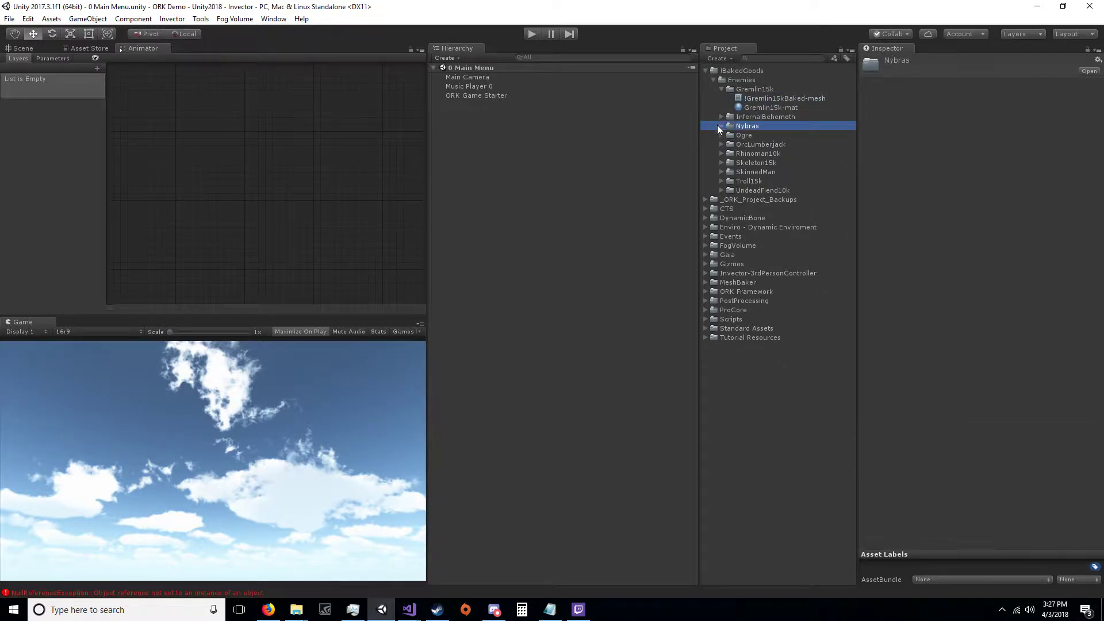
left_click(720, 126)
left_click(765, 135)
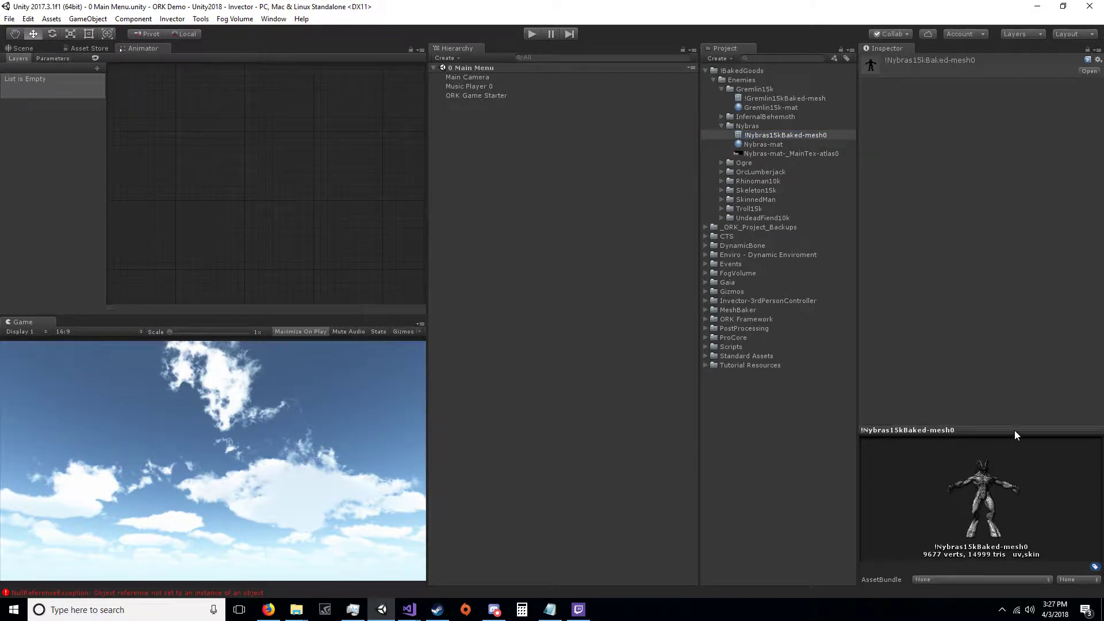
left_click_drag(1014, 430, 1016, 211)
left_click_drag(1009, 330, 1082, 338)
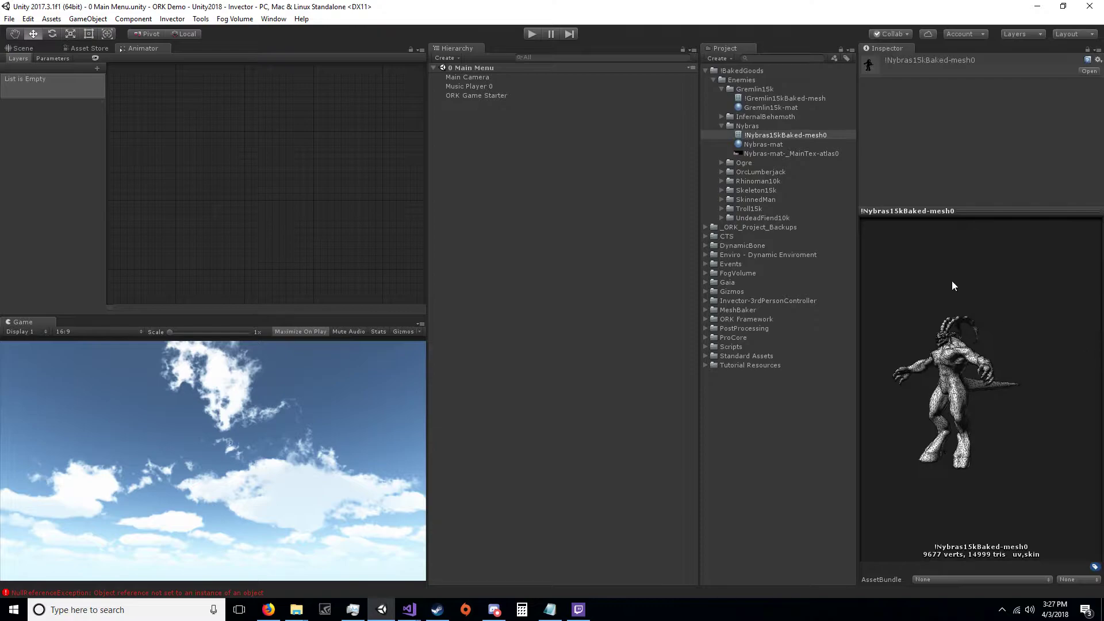
left_click(705, 69)
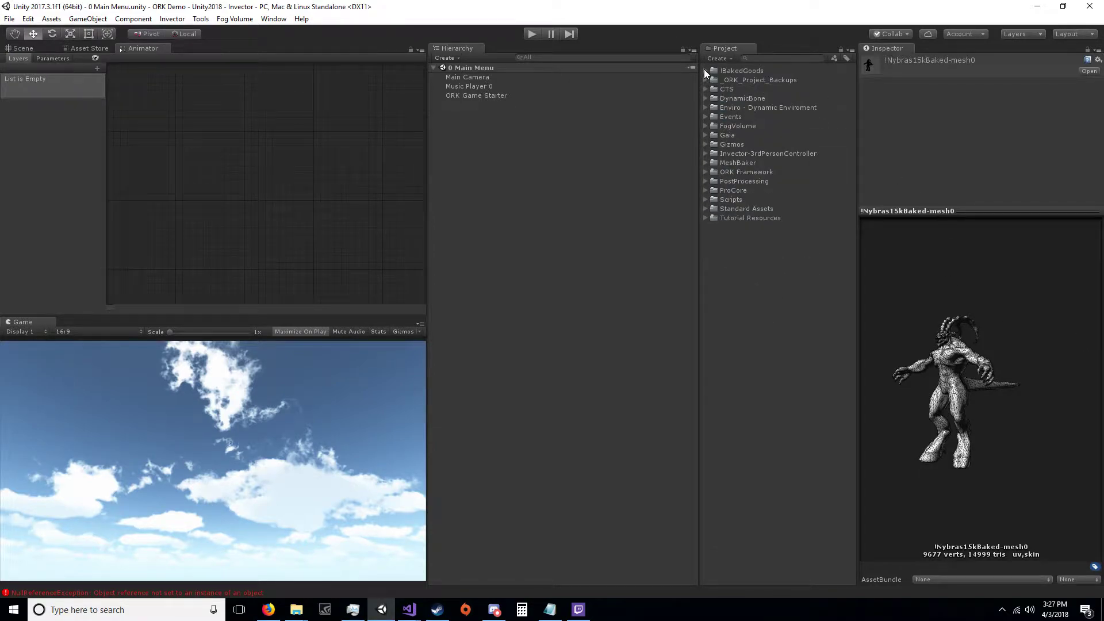
Review the Invector-3rdPersonController add-ons, collapsing the Swimming and Zipline subfolders and finally the whole folder
left_click(707, 154)
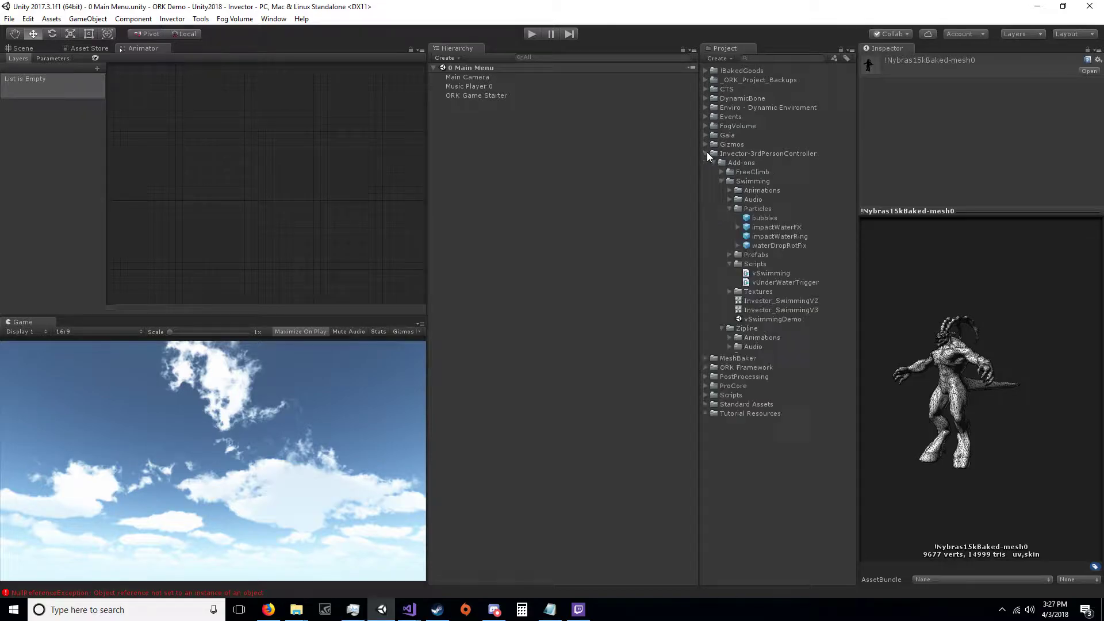
left_click(720, 182)
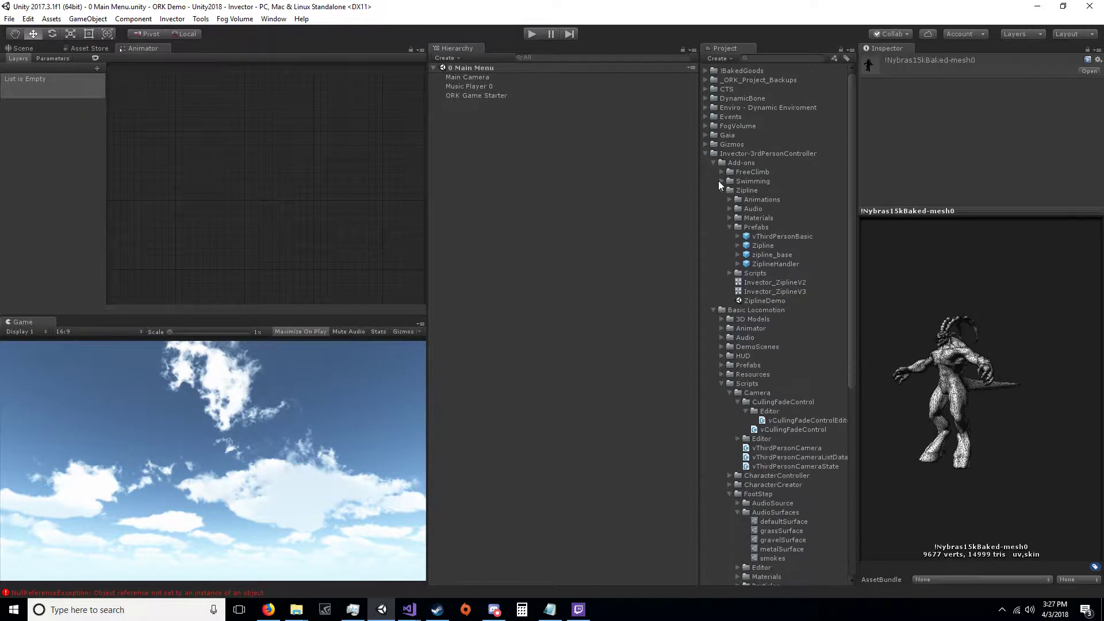
left_click(721, 191)
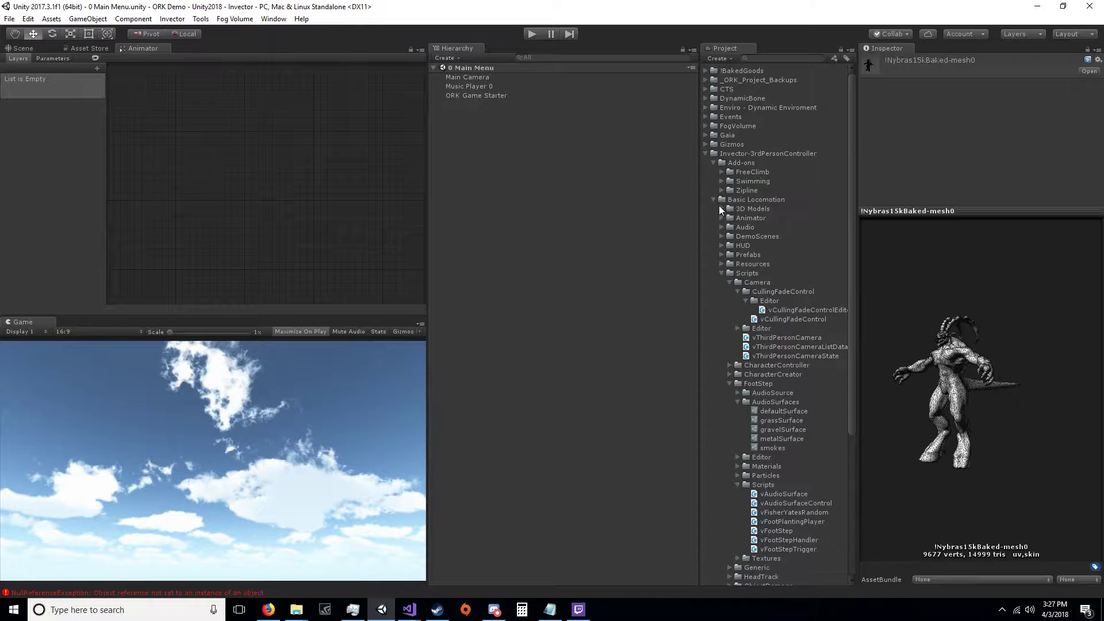
left_click(706, 153)
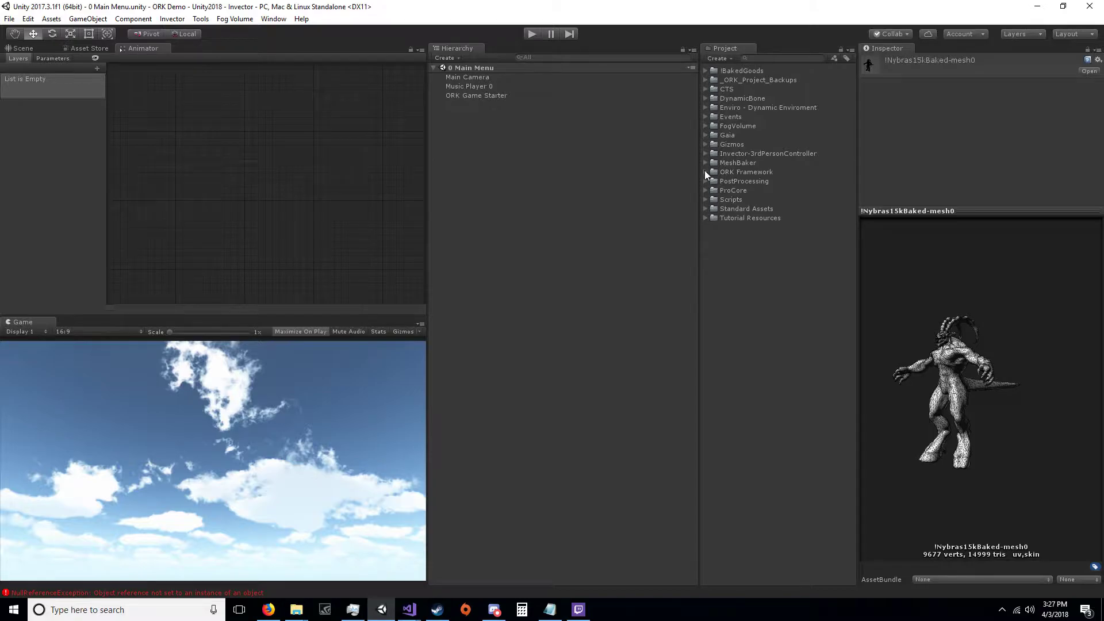
Find the original Nybras15k model under Tutorial Resources, Models, Enemies and inspect it from the side in the preview
left_click(705, 218)
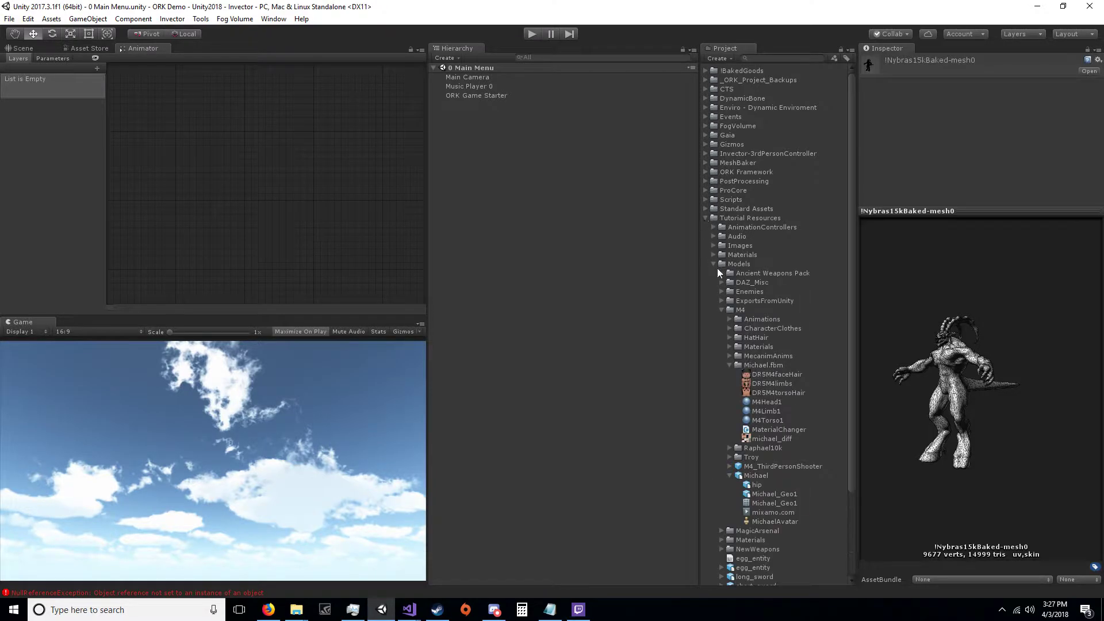
left_click(721, 310)
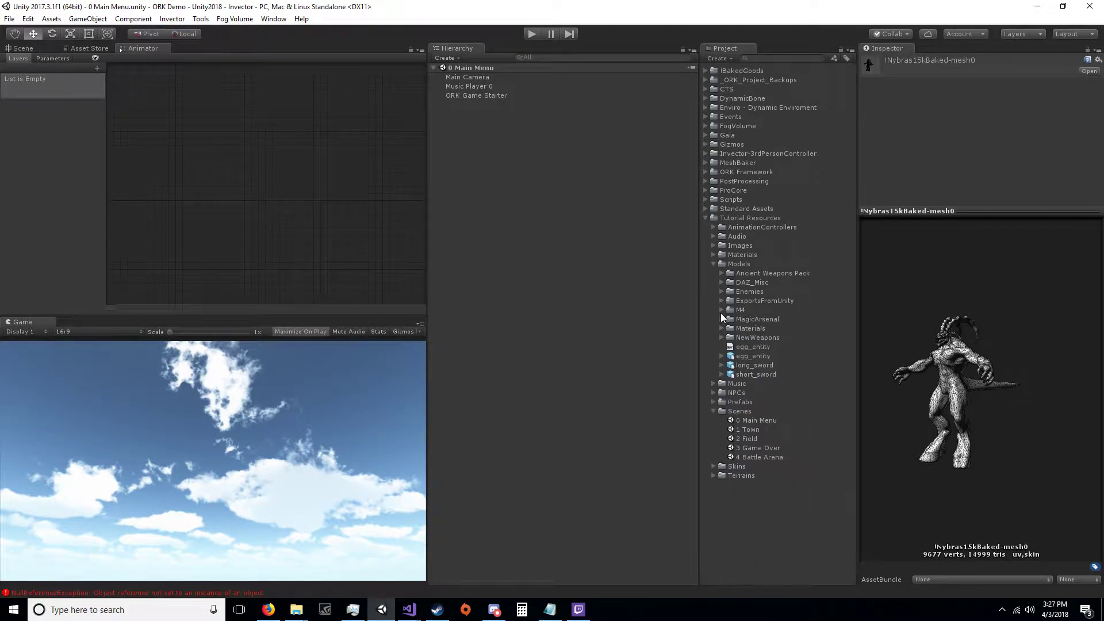
left_click(722, 291)
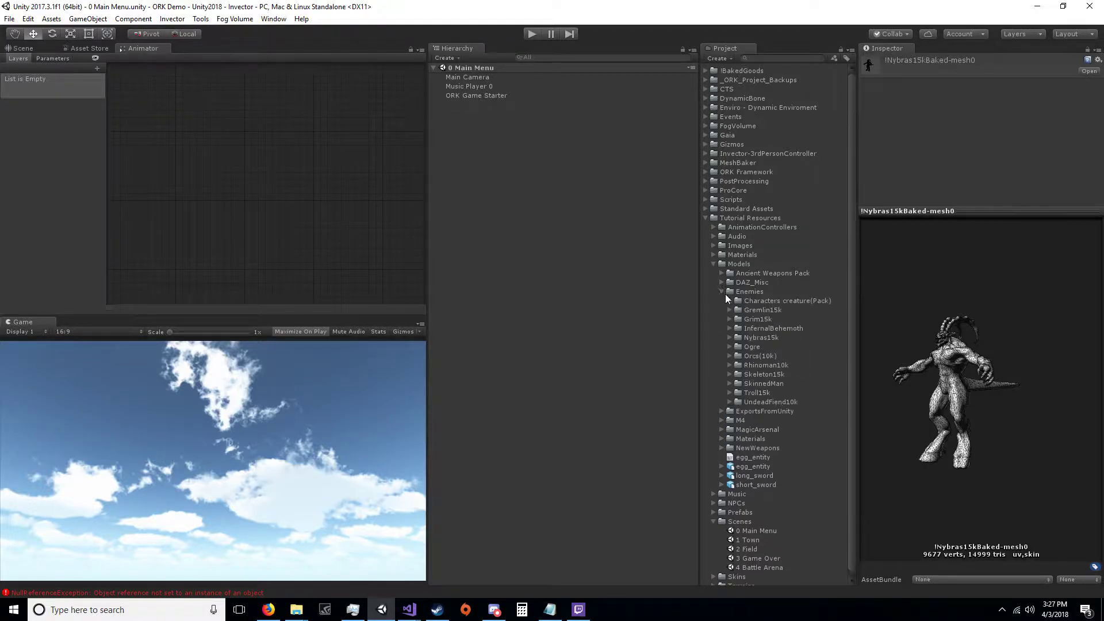
left_click(729, 338)
left_click(767, 373)
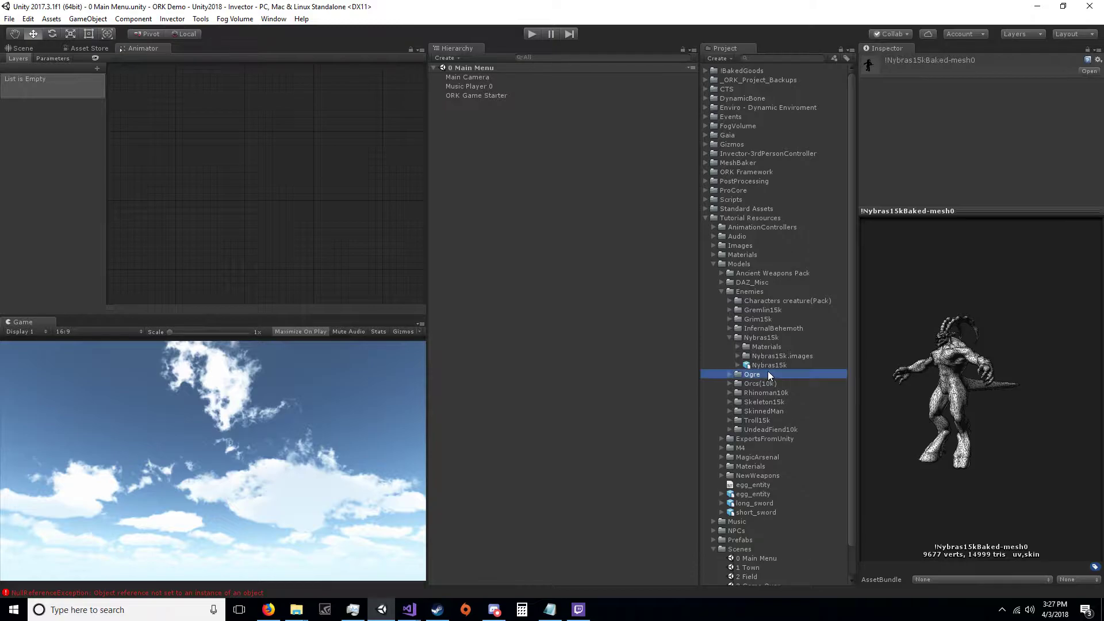
left_click(771, 366)
left_click_drag(1008, 361, 839, 332)
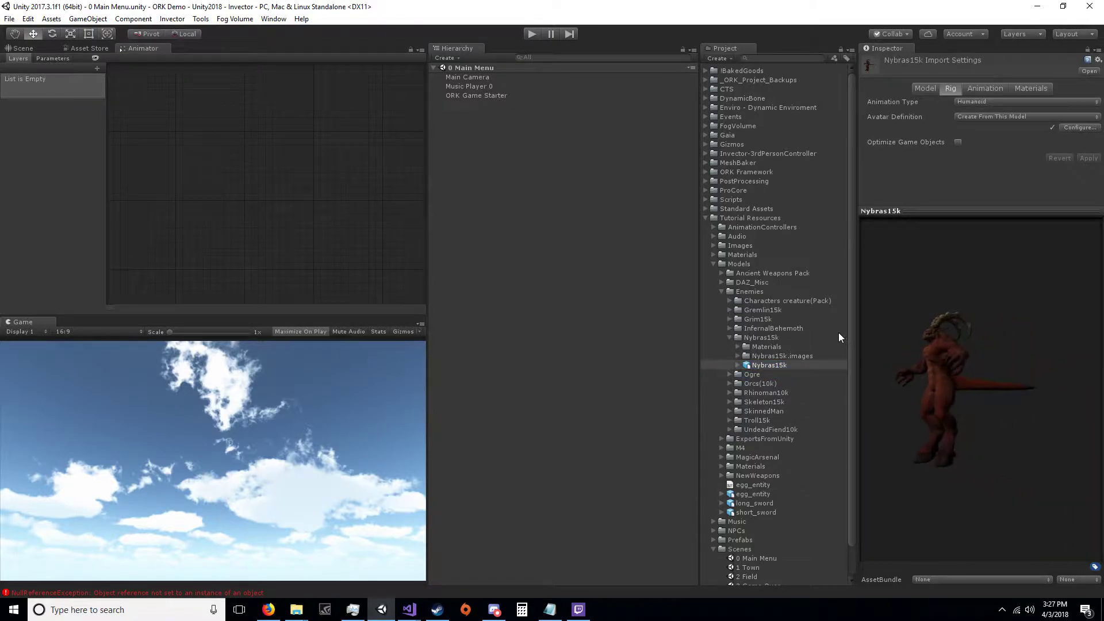
Check the Nybras15k model's image and material subfolders, leaving both collapsed
left_click(737, 355)
left_click(738, 356)
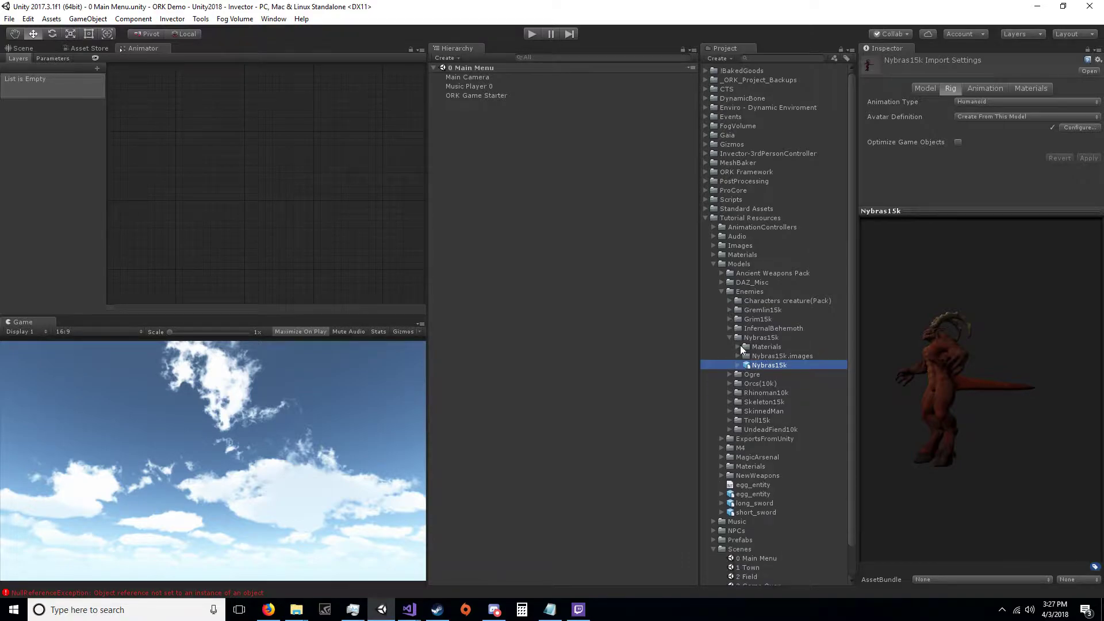
left_click(739, 346)
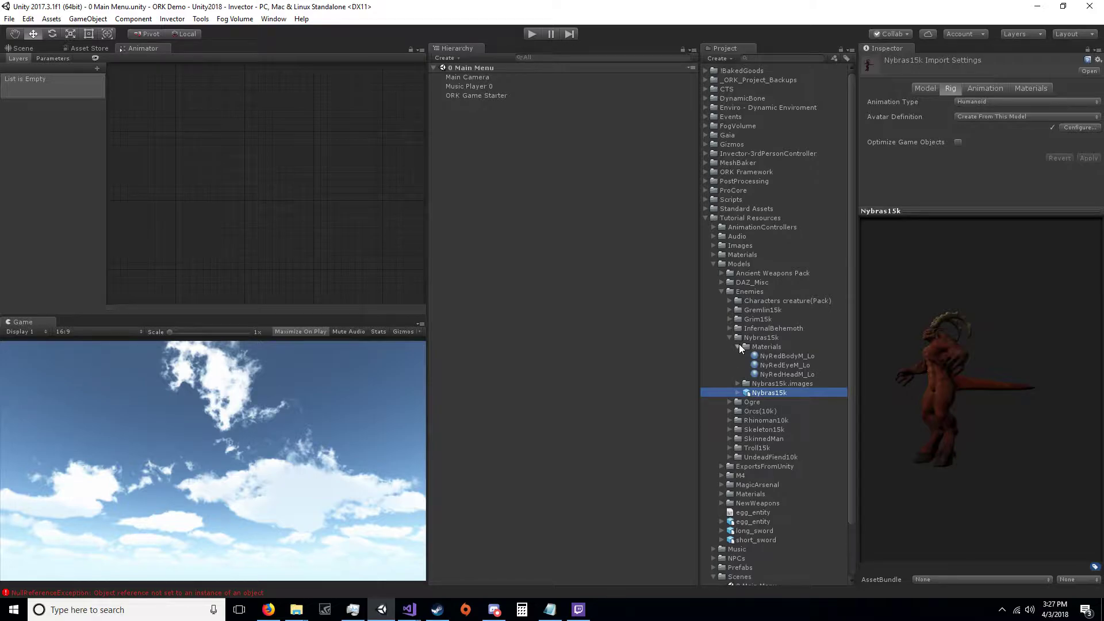
left_click(739, 346)
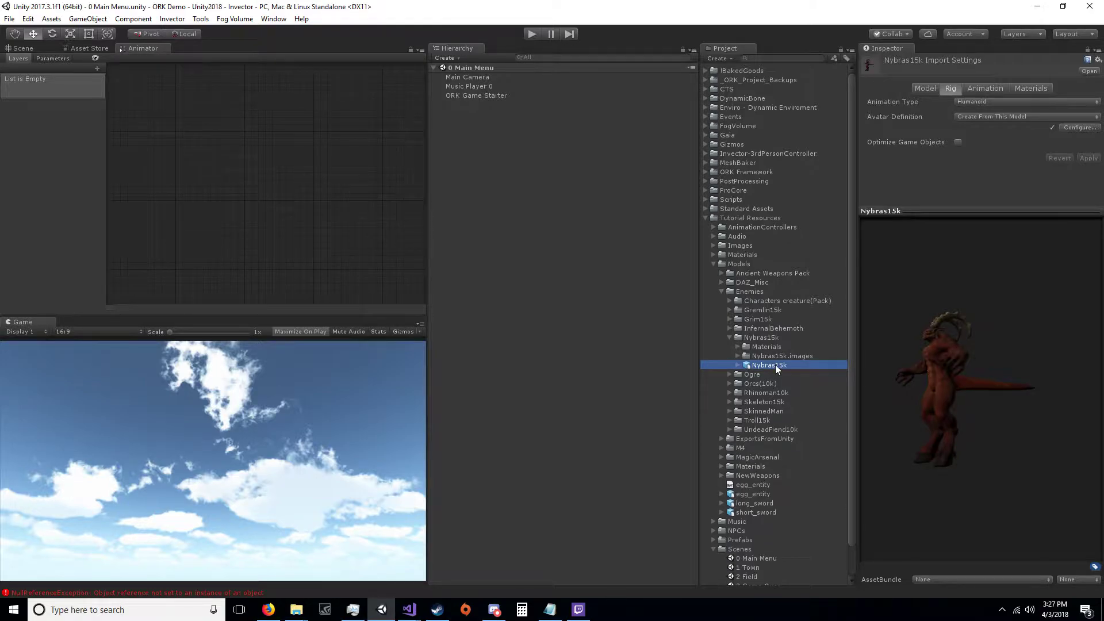
Rotate the Nybras15k model preview to a front view and collapse the Enemies folder under Models
scroll(775, 364, "down", 2)
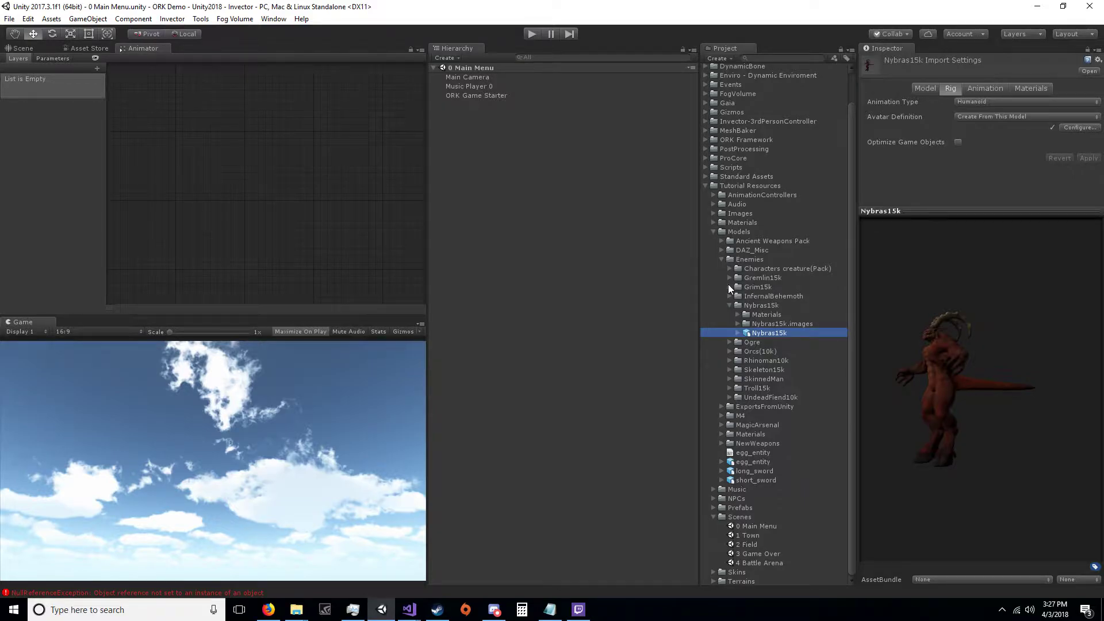
scroll(728, 284, "up", 2)
scroll(733, 291, "down", 2)
left_click_drag(936, 357, 847, 353)
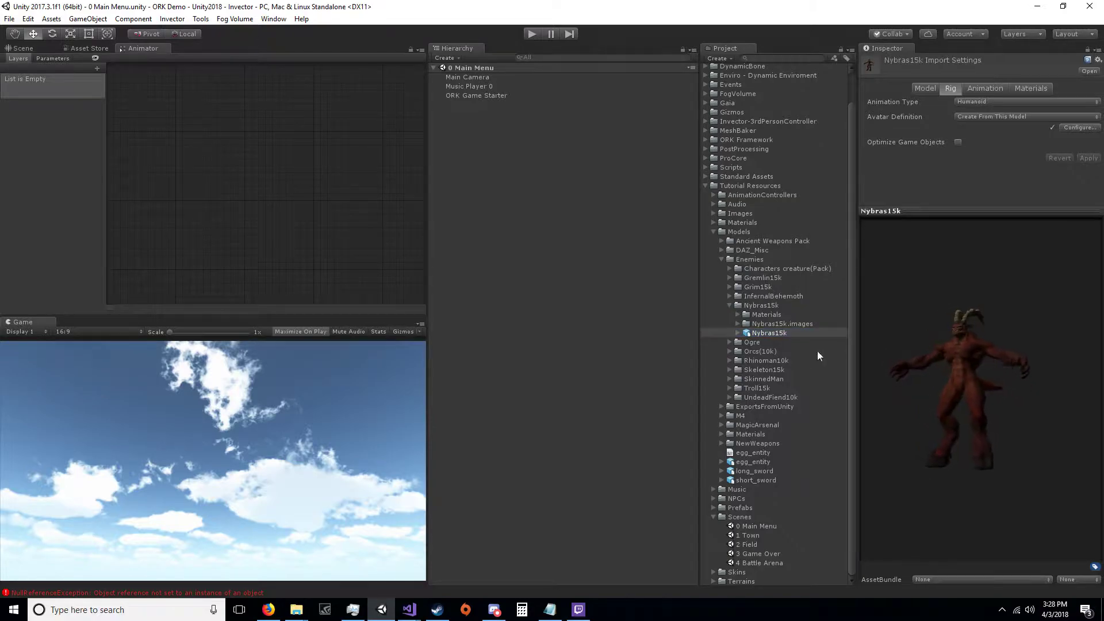
left_click(719, 256)
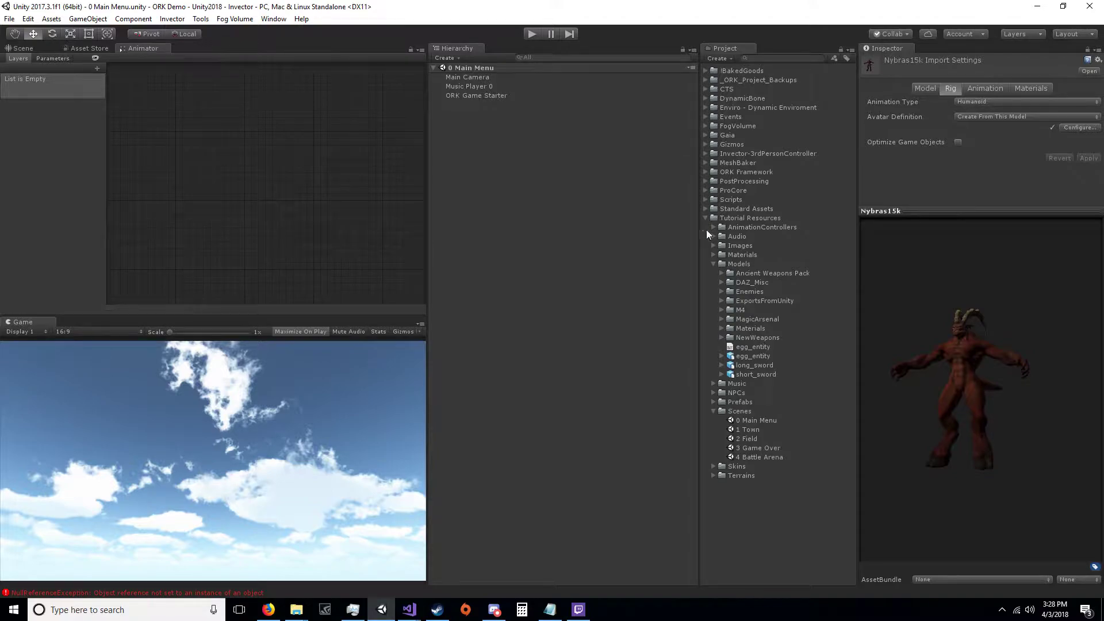
Check the contents of the DAZ_Misc folder under Models and collapse it again
left_click(721, 283)
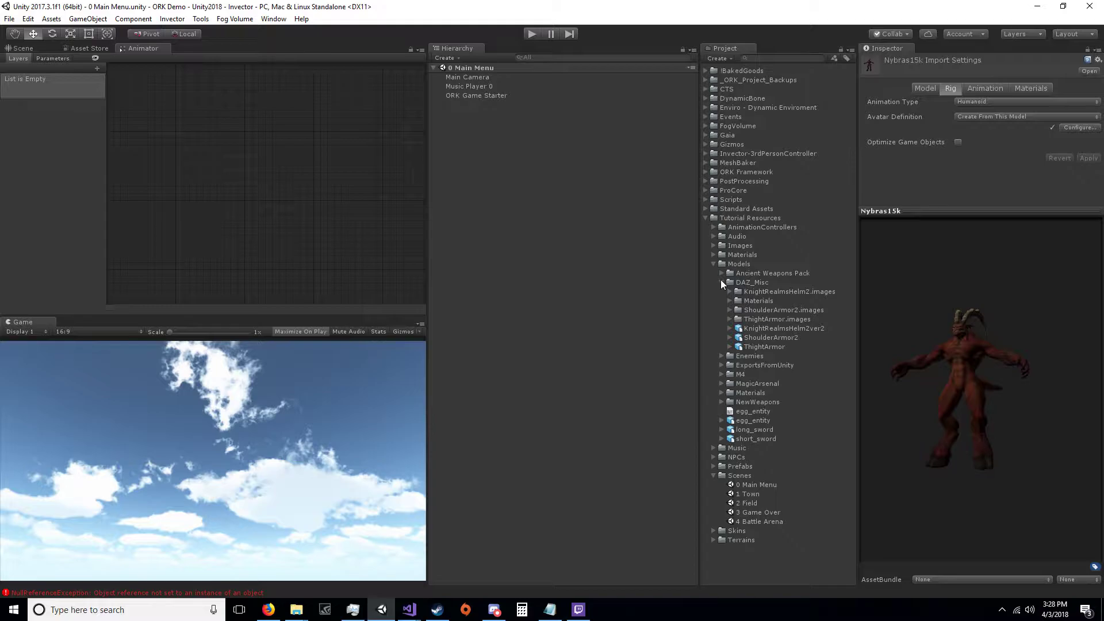
left_click(721, 283)
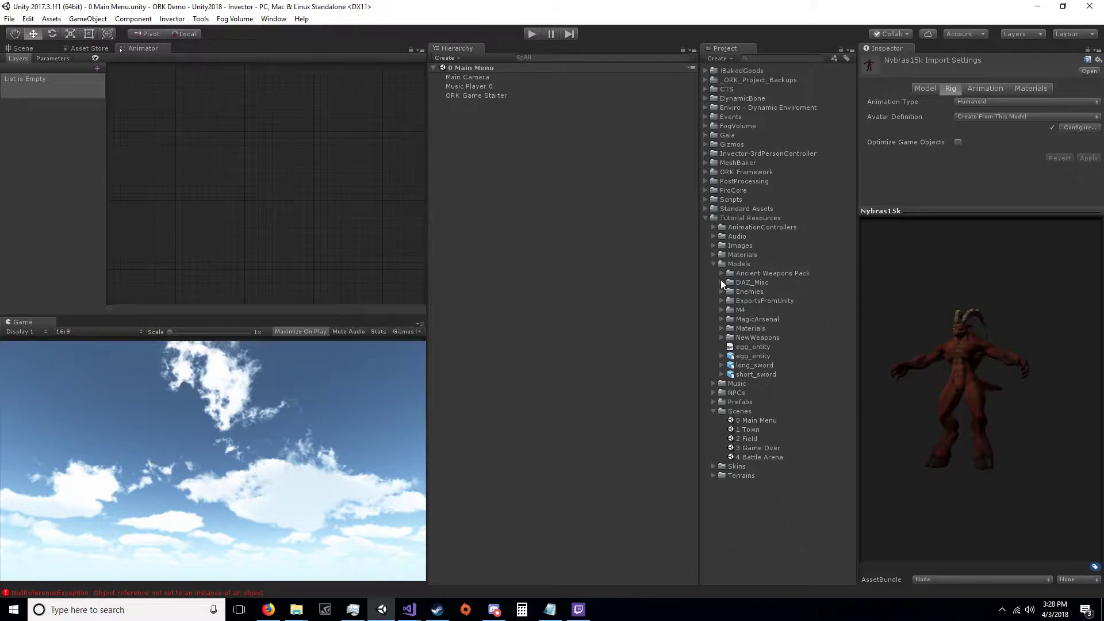
Run the 0 Main Menu scene and start a new game
left_click(529, 33)
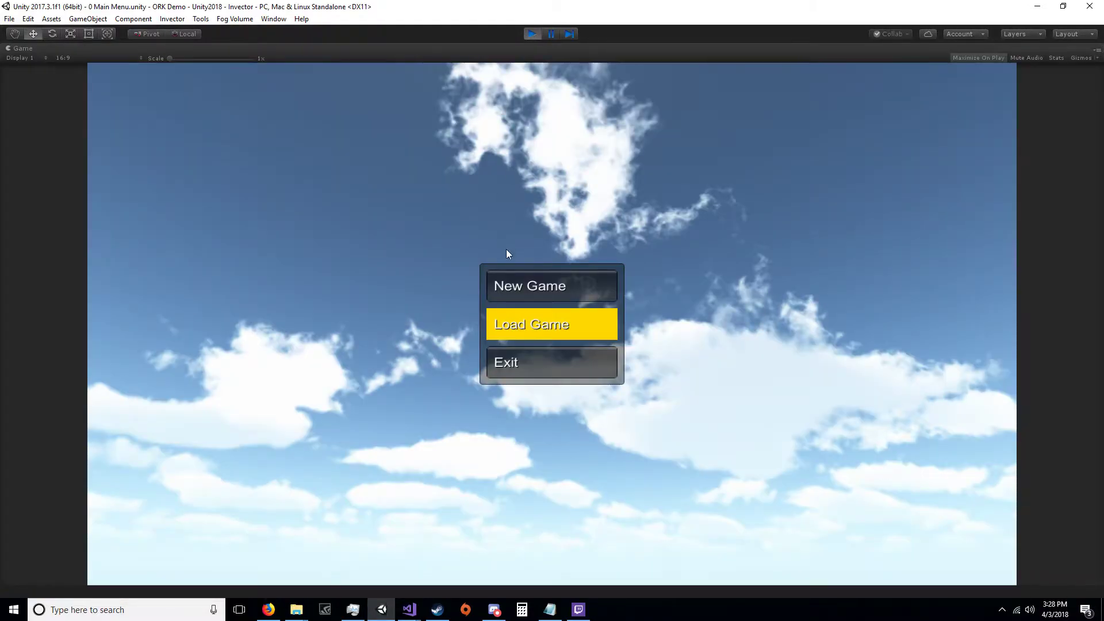
left_click(513, 283)
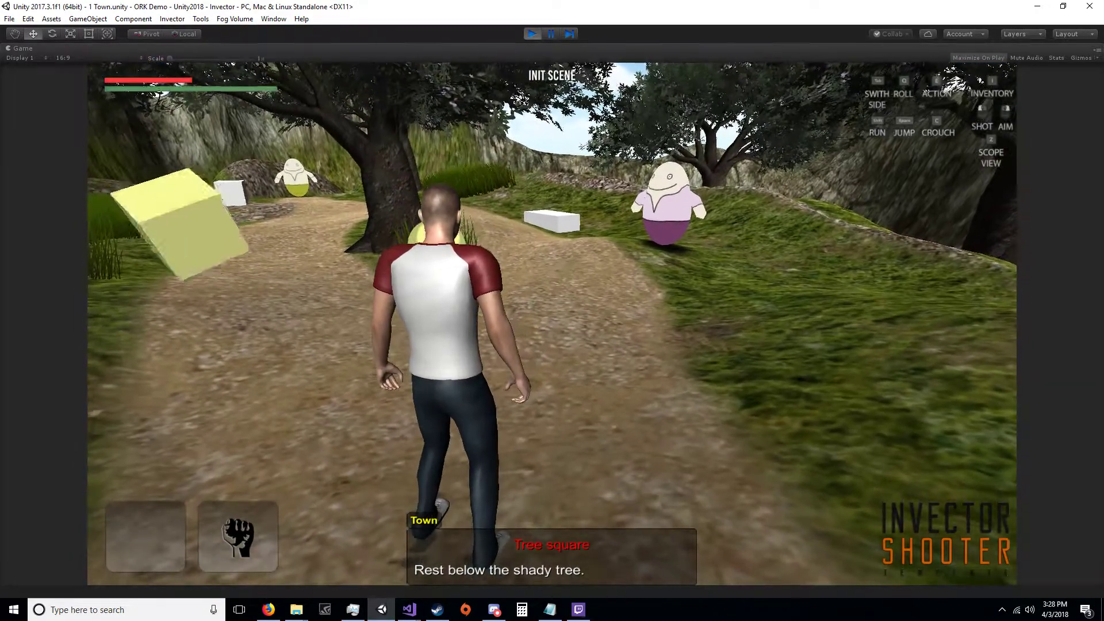
Run the character back and forth around the tree square in Town to test its movement, and stop play mode
key("w")
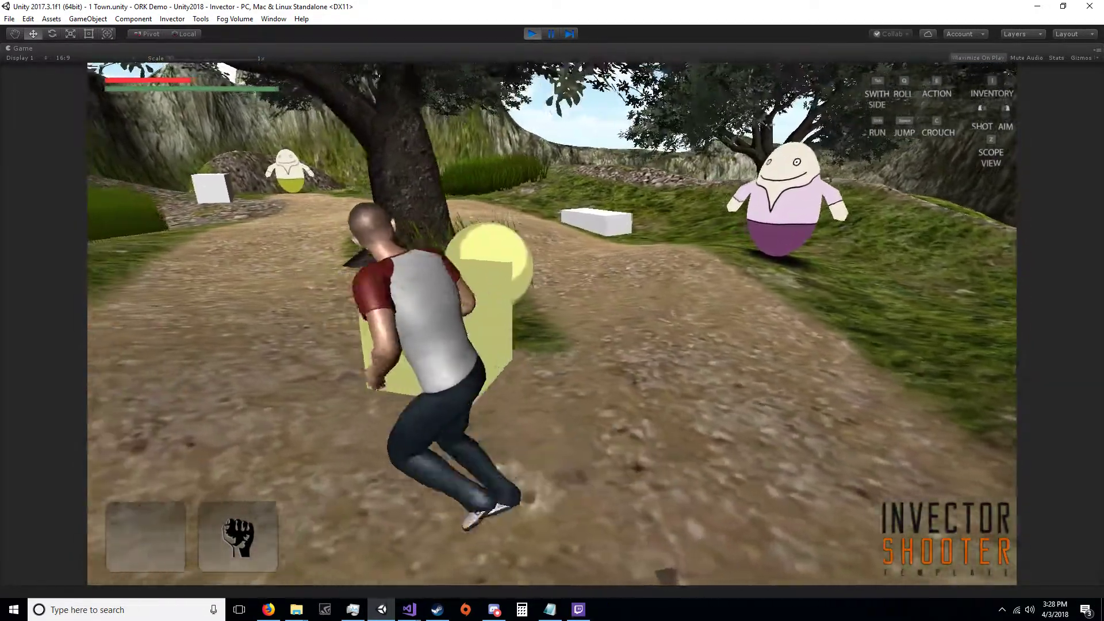
key("a")
key("s")
key("d")
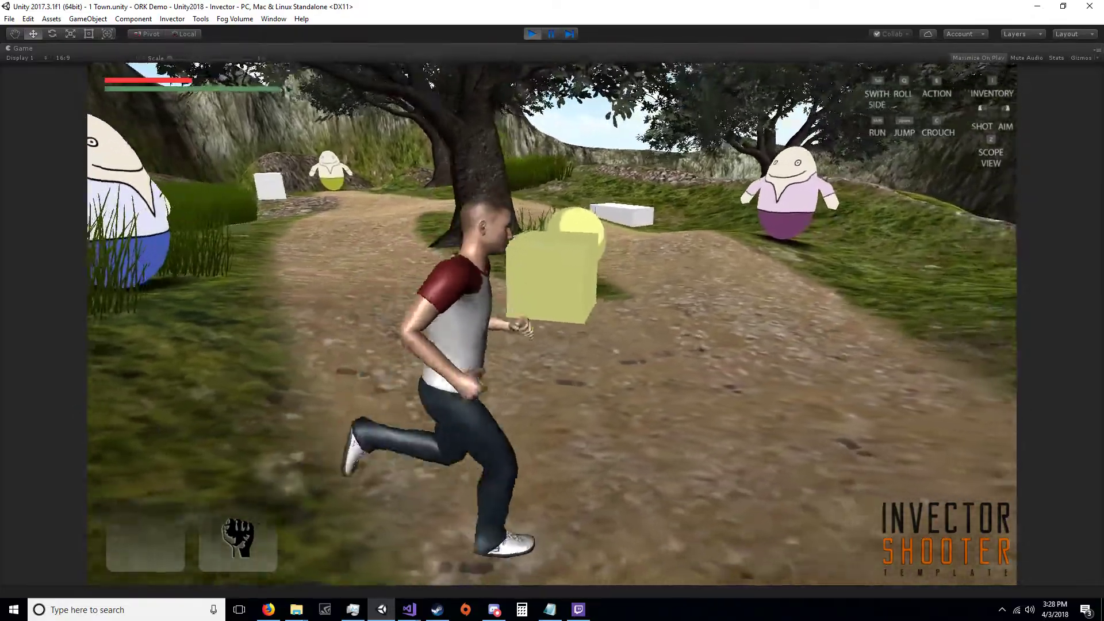
key("w")
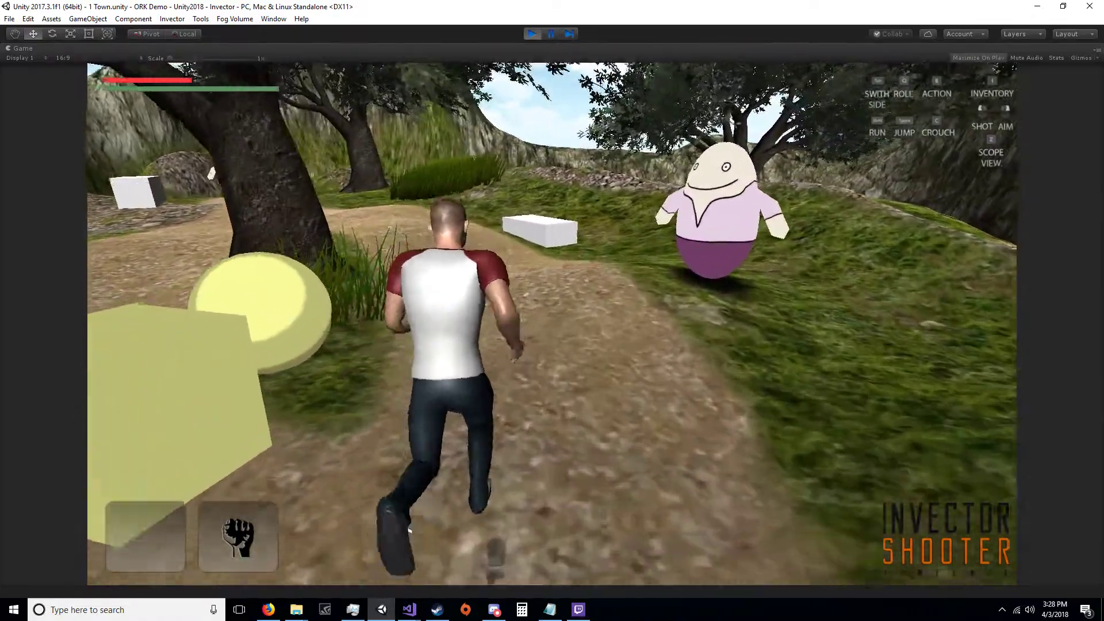
key("a")
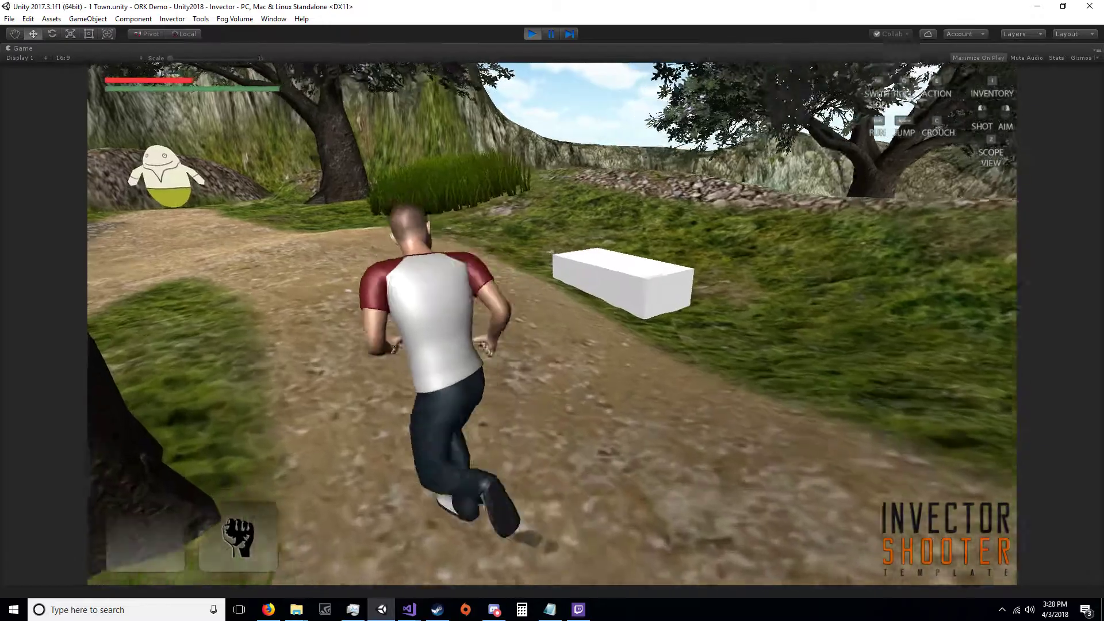
key("a")
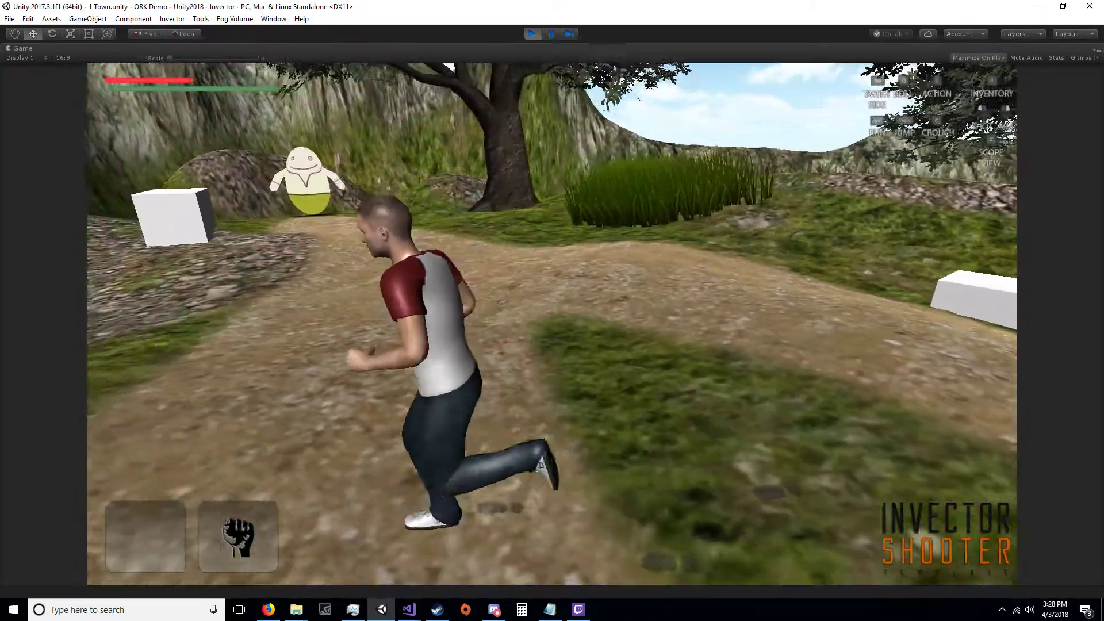
key("s")
key("d")
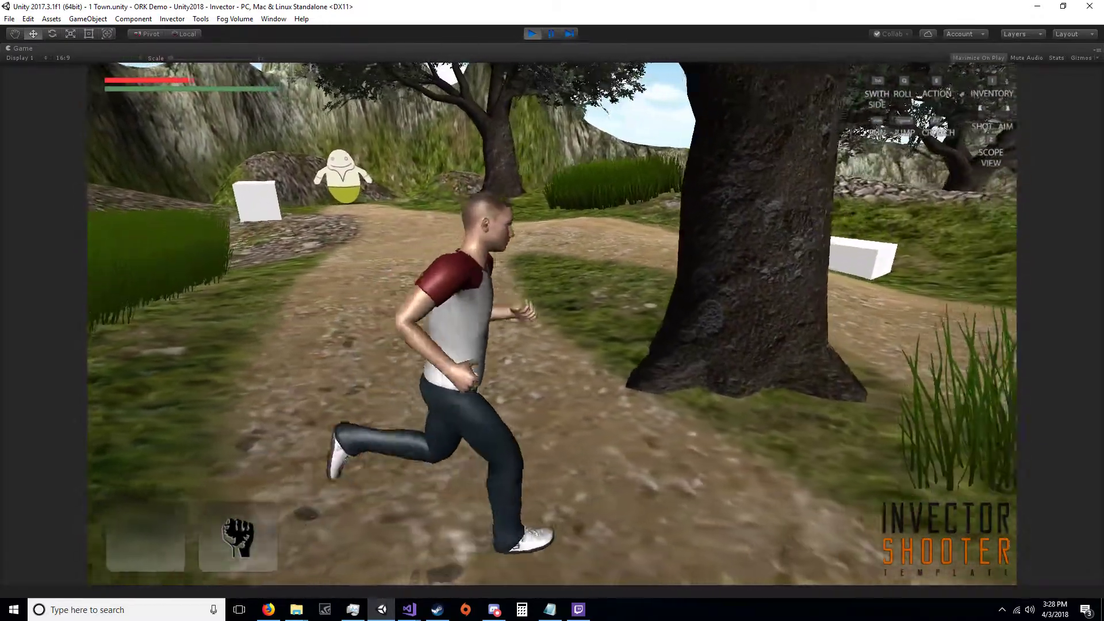
key("s")
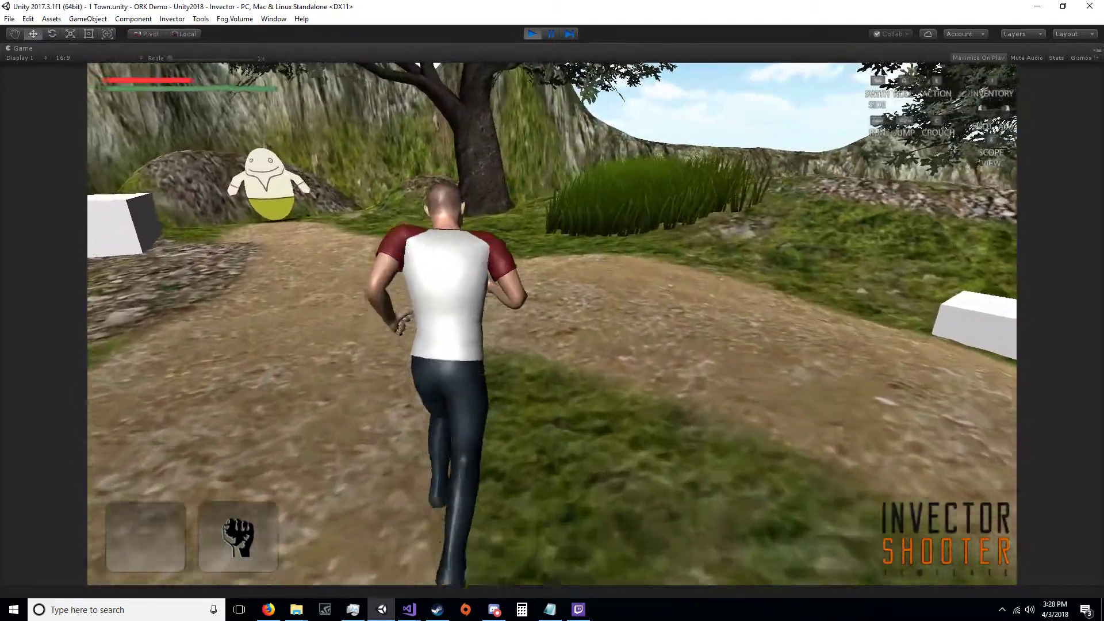
key("s")
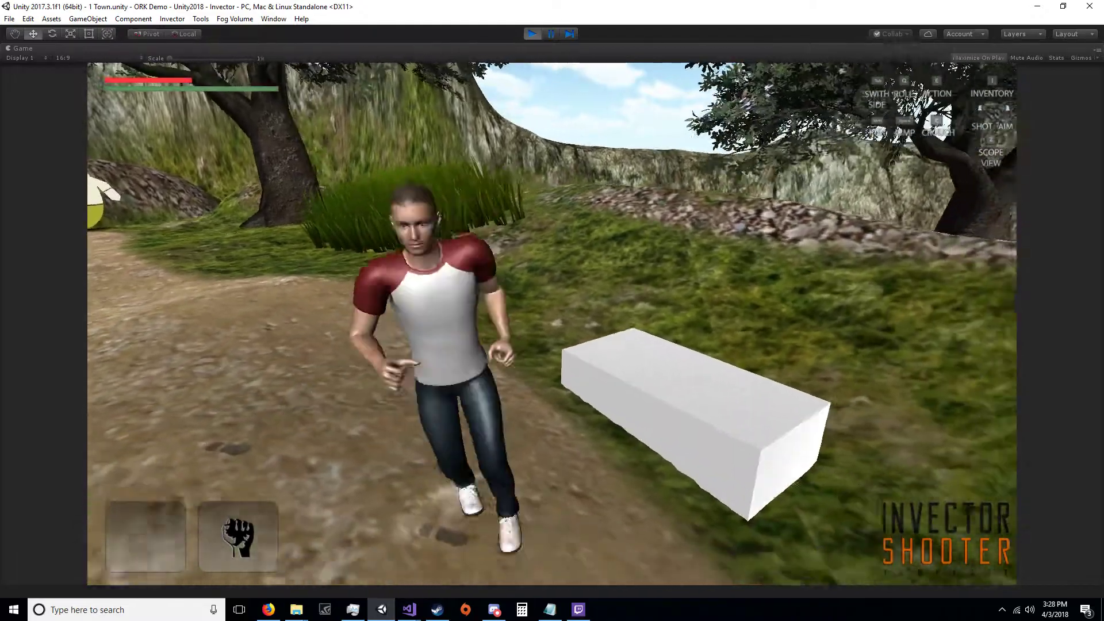
key("a")
key("w")
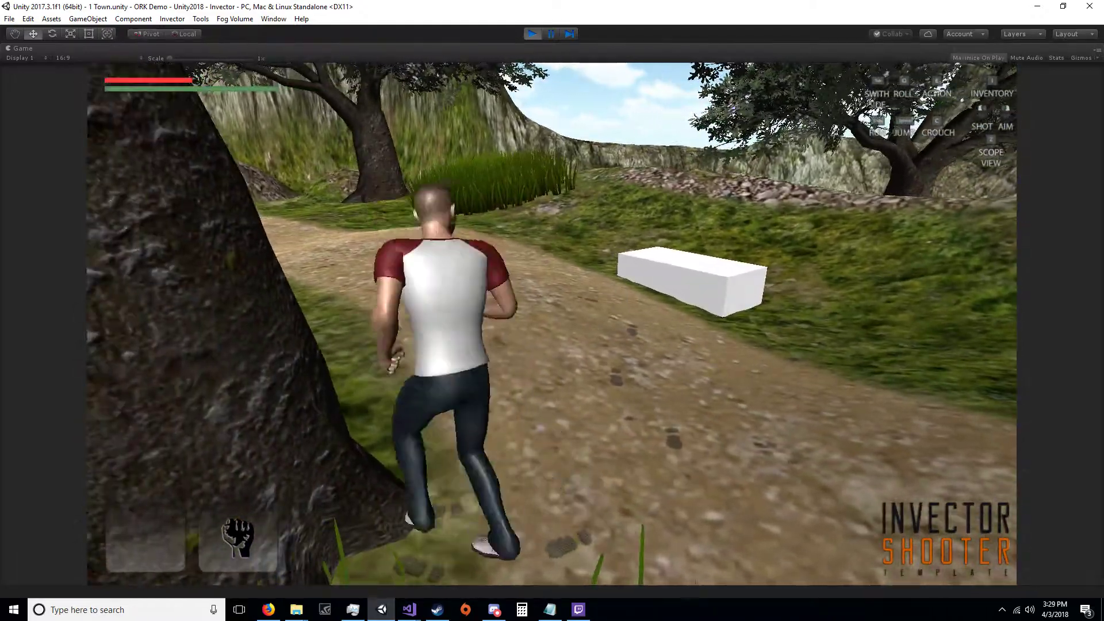
key("a")
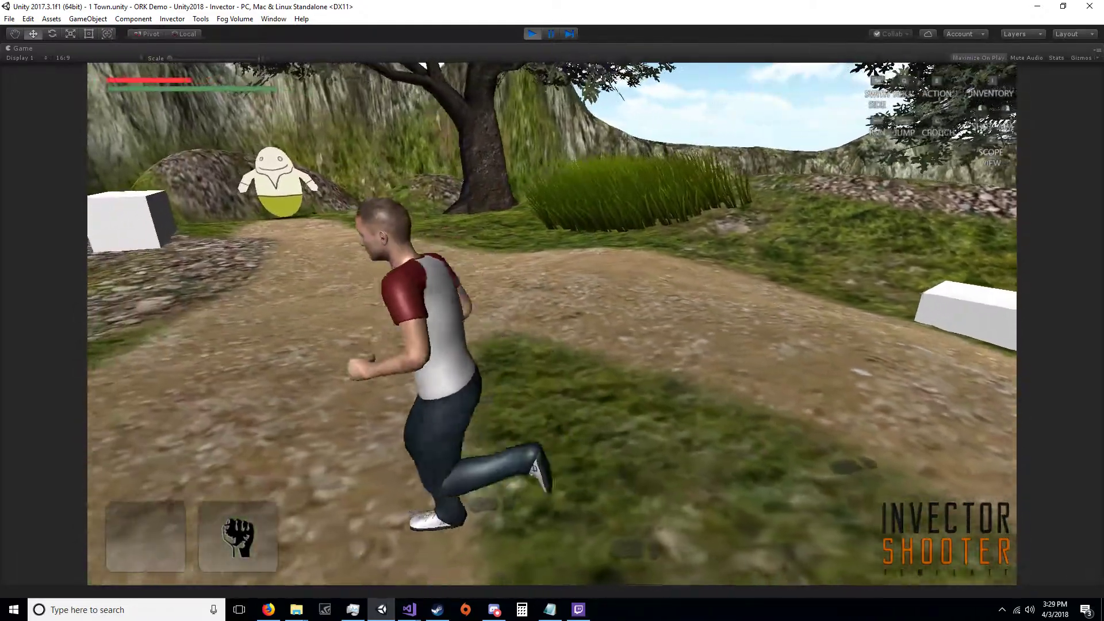
key("s")
key("d")
key("w")
key("d")
key("w")
key("a")
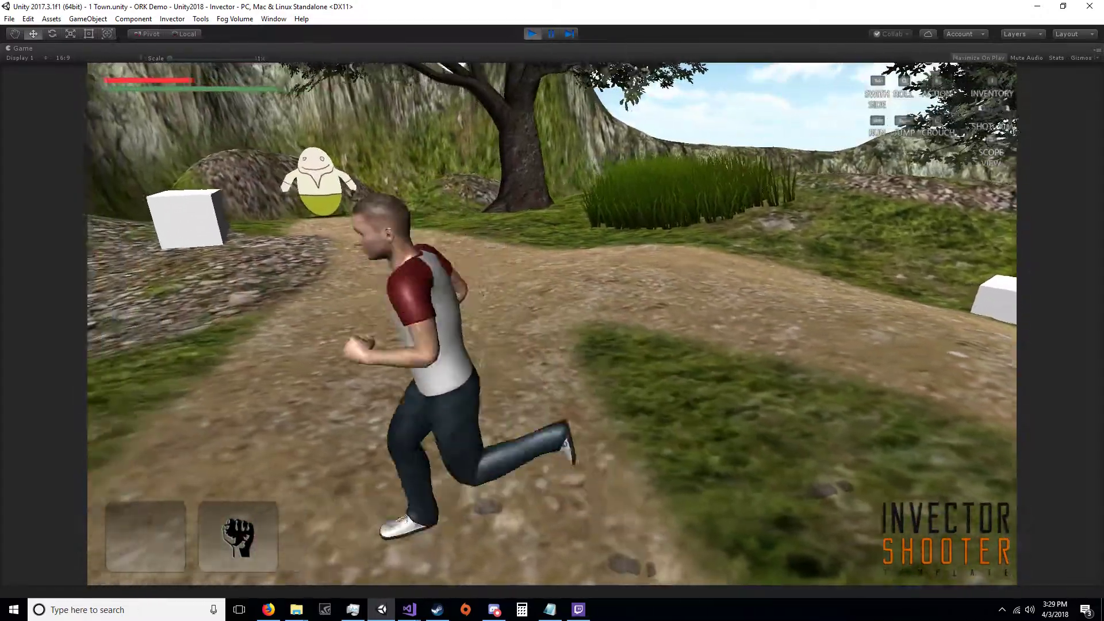
key("s")
key("Escape")
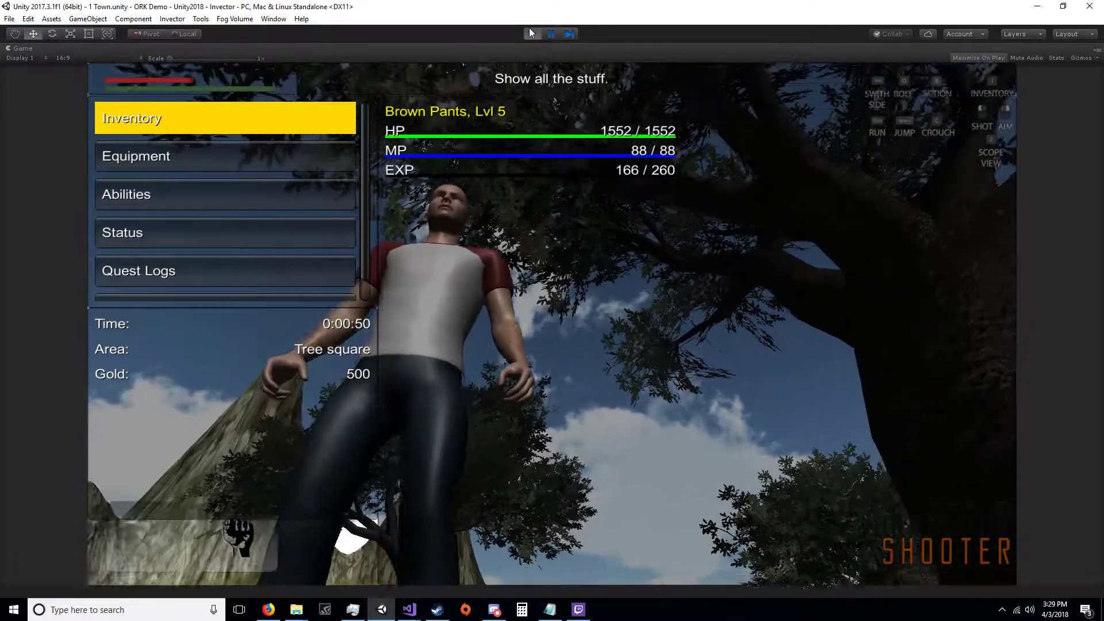
left_click(529, 31)
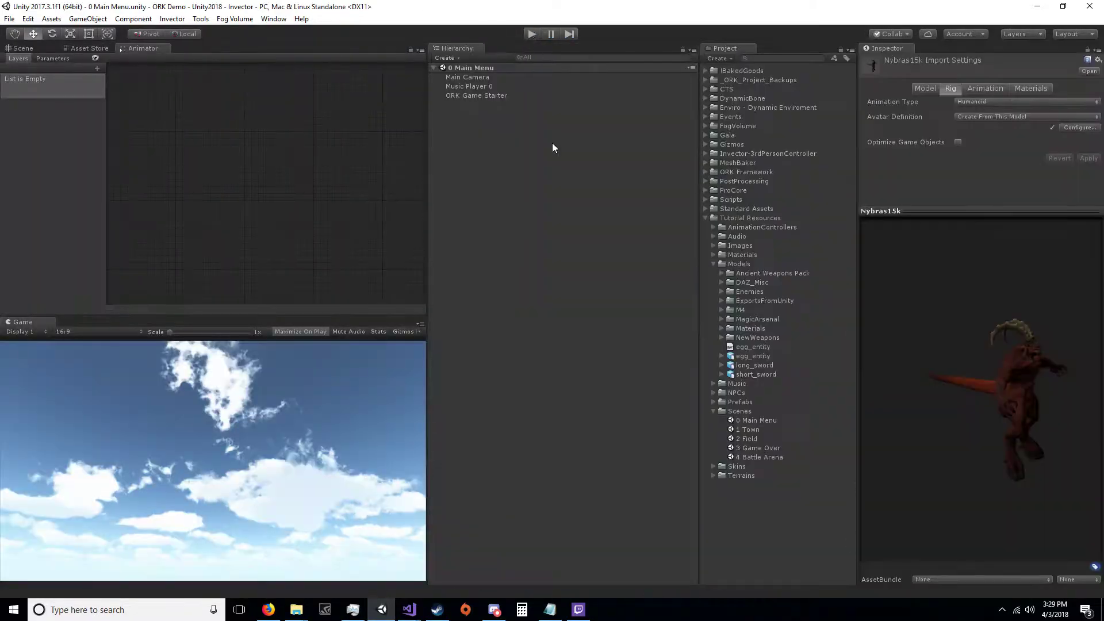
Open the ClothesParenter script from the Scripts folder in Visual Studio and read through its code
left_click(707, 199)
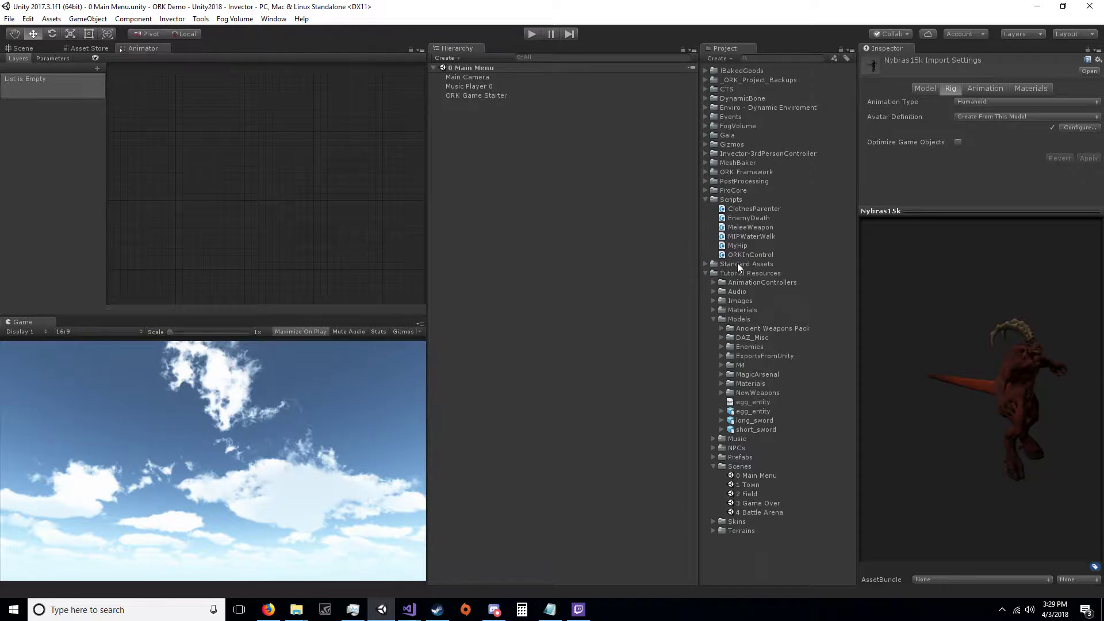
left_click(750, 209)
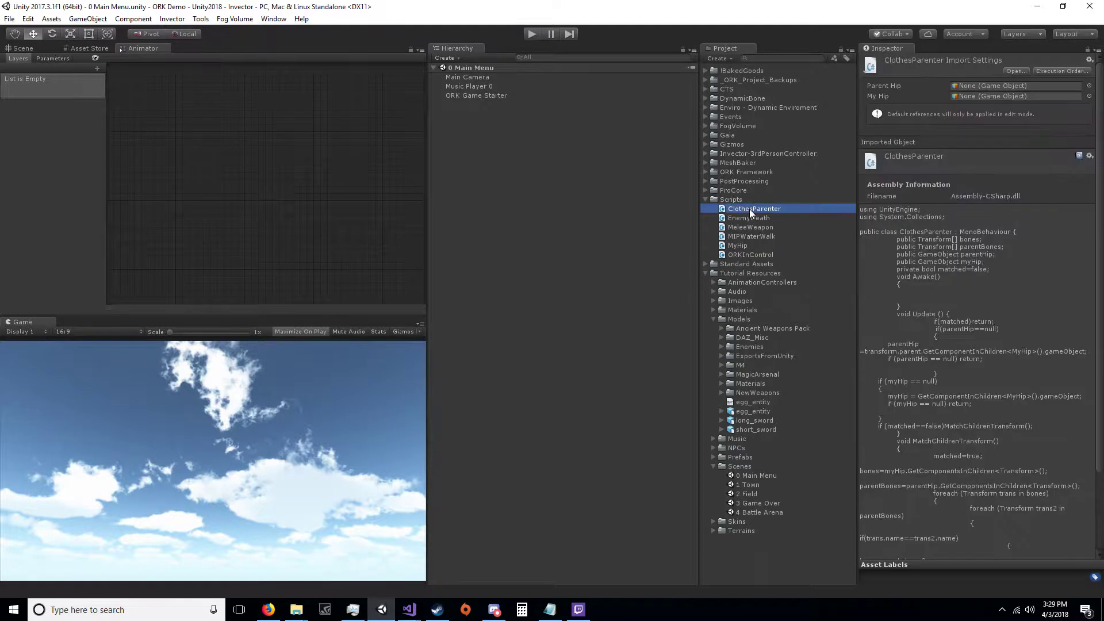
double_click(750, 209)
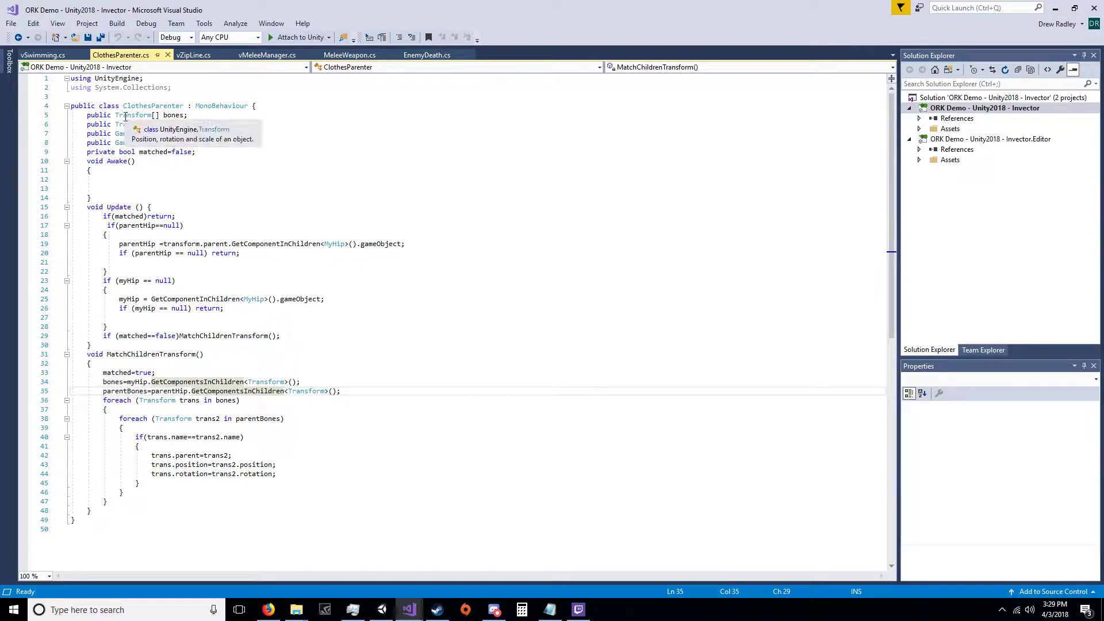
scroll(125, 117, "down", 3)
scroll(126, 118, "up", 3)
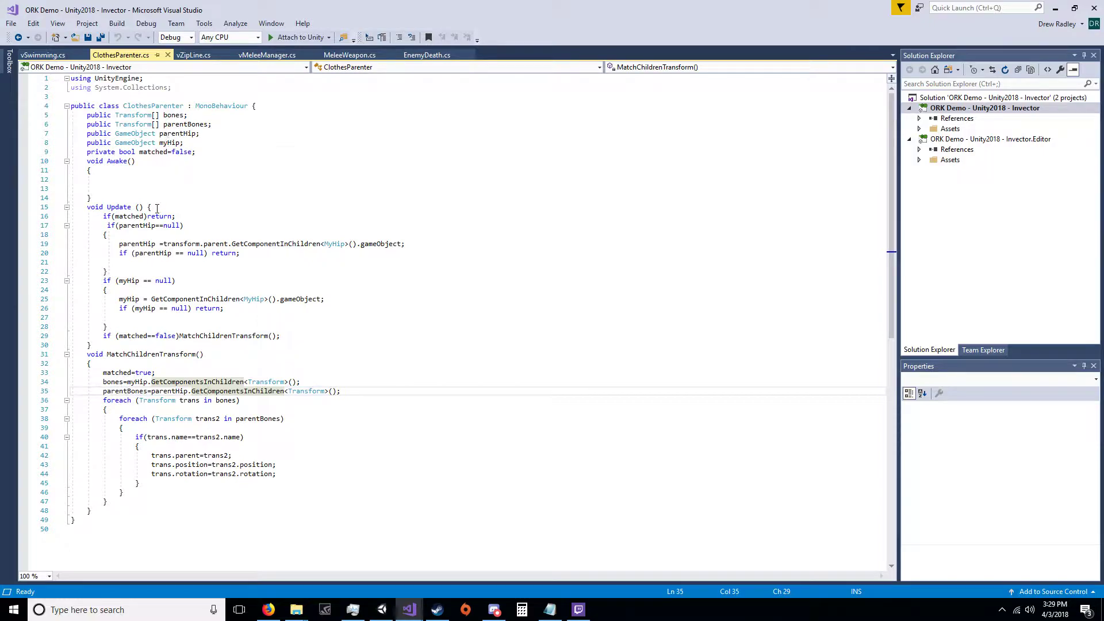
Examine the myHip and parentHip assignments in the Update method, highlighting the MyHip component reference
left_click(260, 296)
left_click(116, 298)
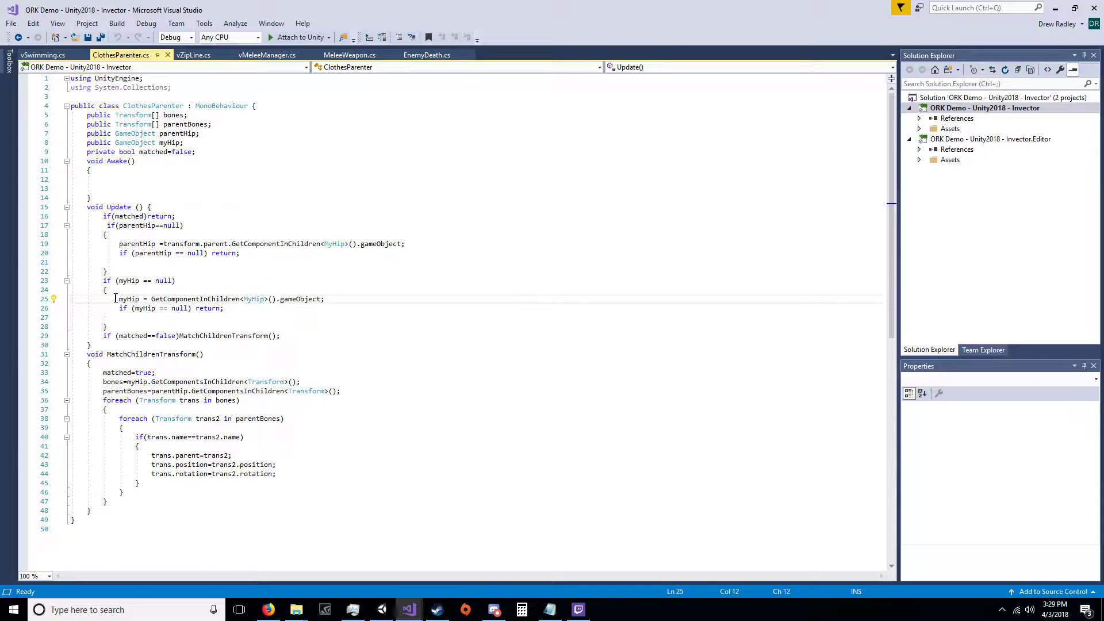
triple_click(117, 245)
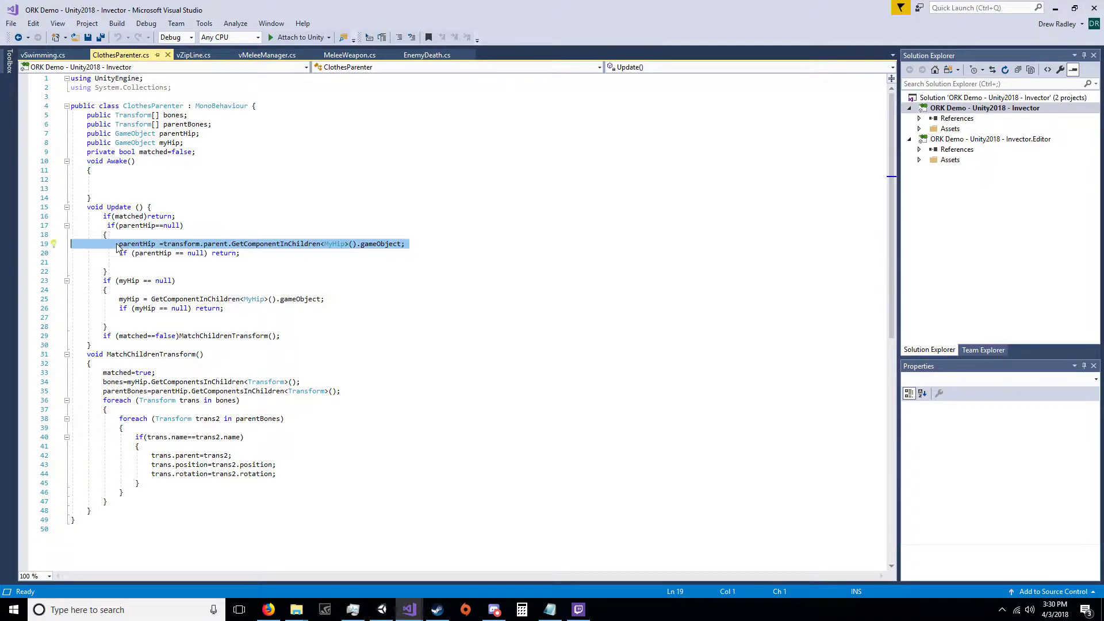
left_click(326, 243)
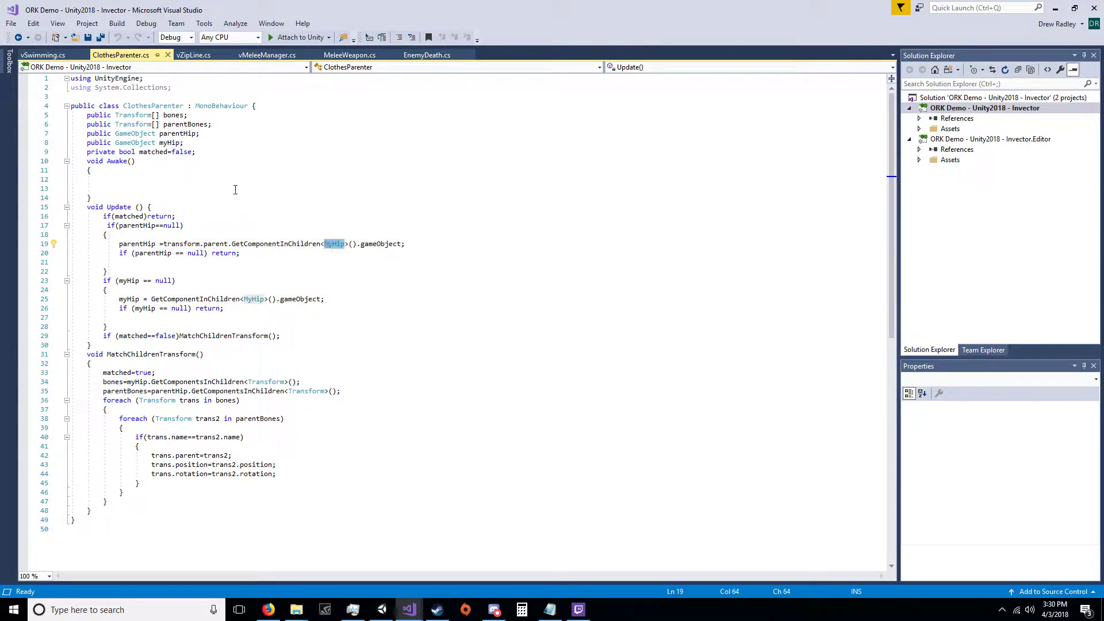
Open the MyHip script from the Scripts folder to view its code, and return to Unity
left_click(381, 609)
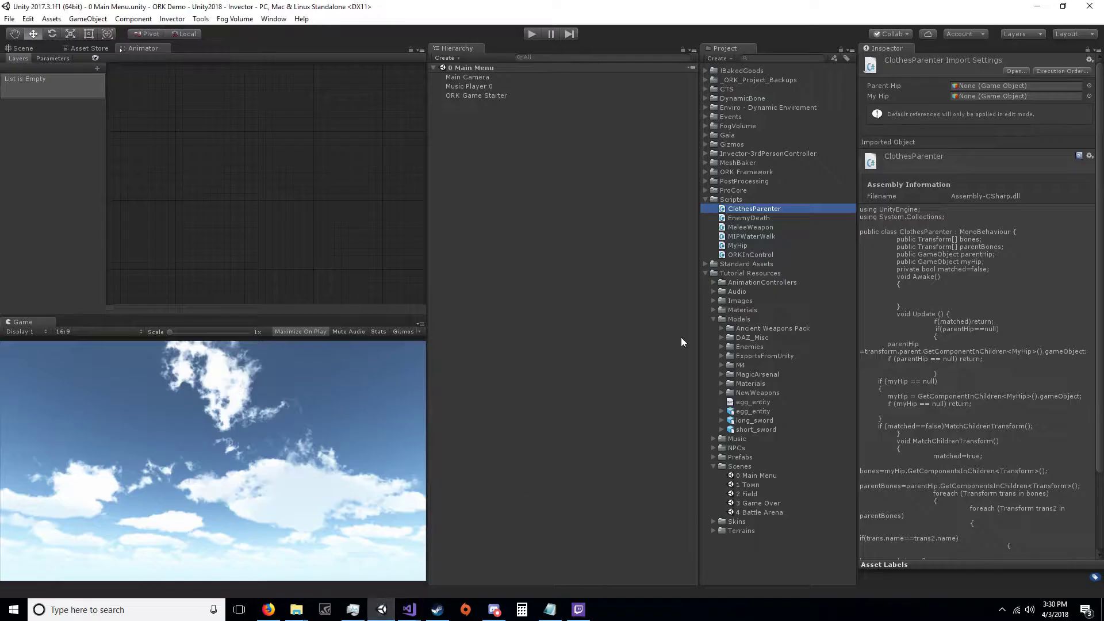
double_click(737, 245)
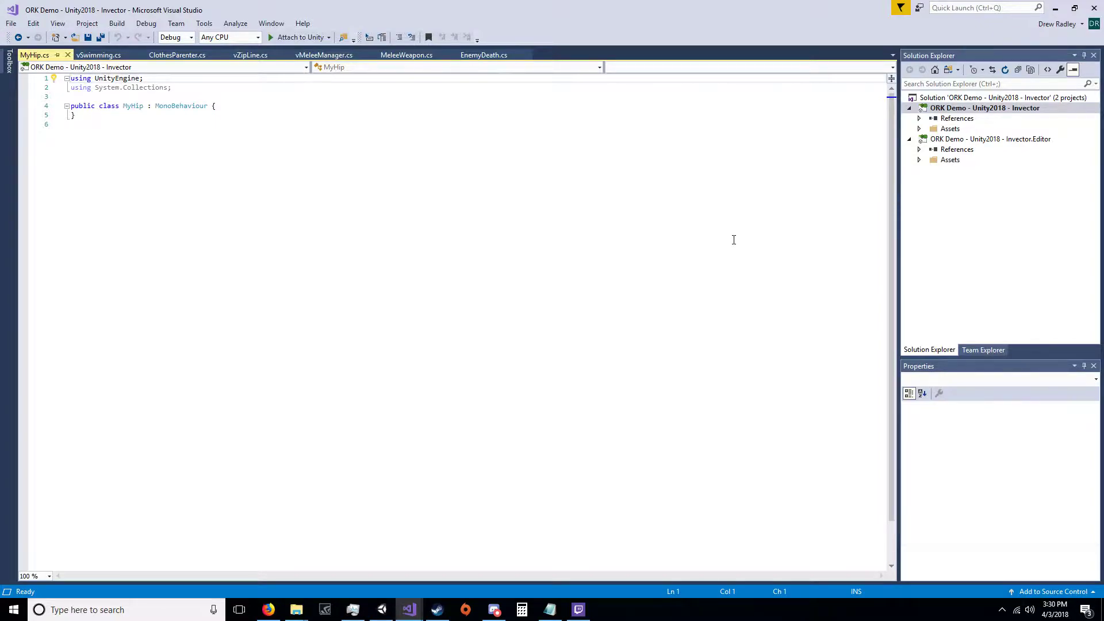
left_click(382, 611)
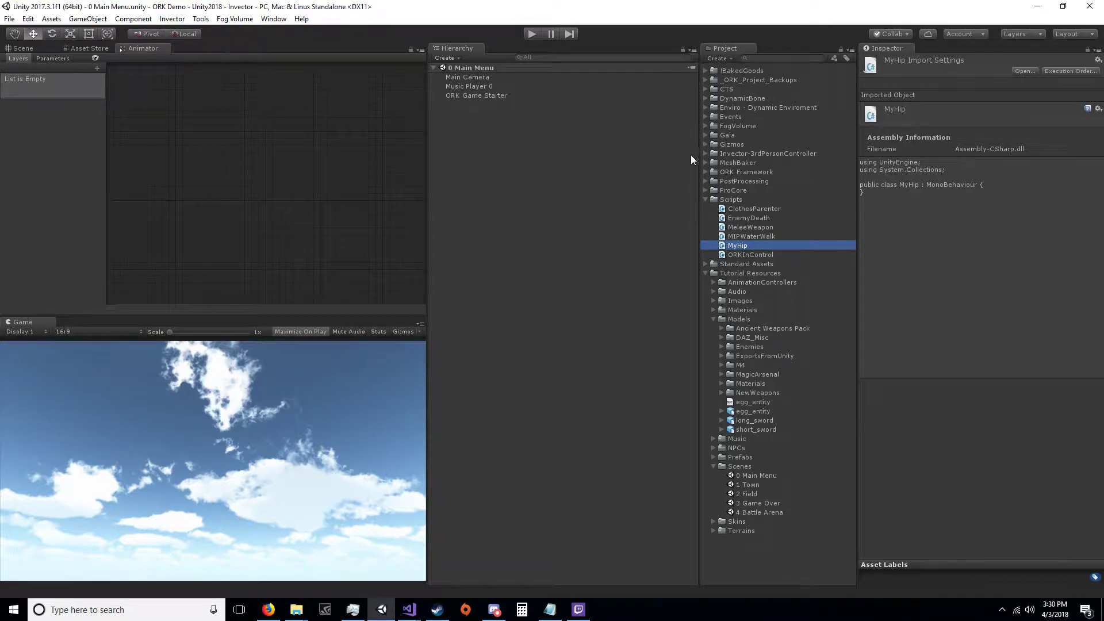
Add the M4_ThirdPersonShooter prefab from the M4 models folder to the 0 Main Menu scene hierarchy, collapsing the Michael.fbm subfolder
left_click(722, 365)
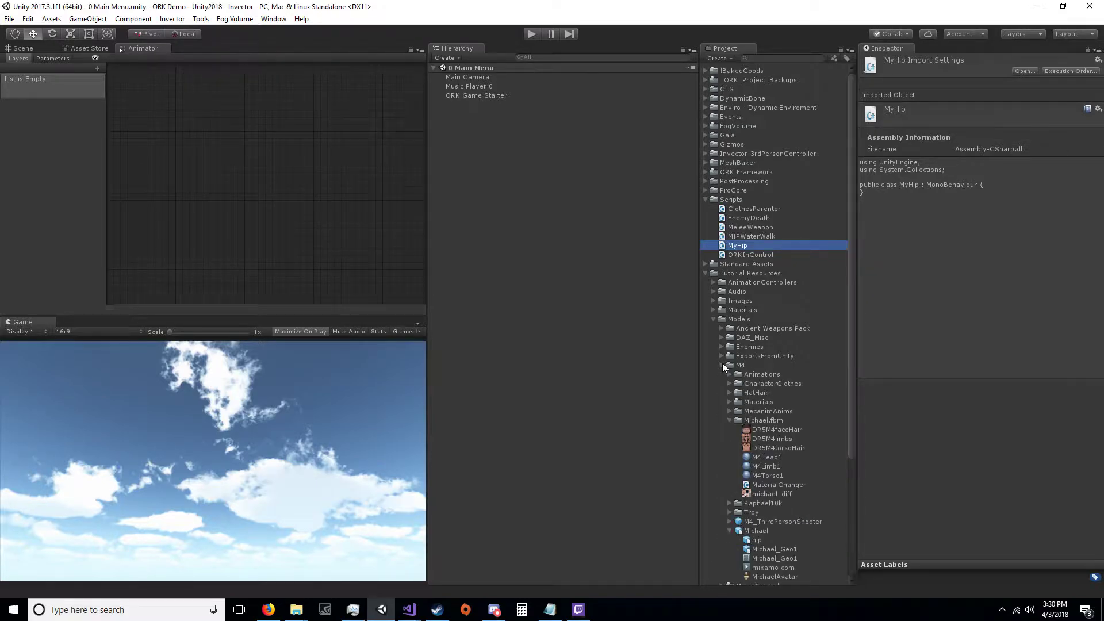
left_click(731, 421)
left_click_drag(766, 443, 681, 436)
left_click_drag(523, 354, 524, 355)
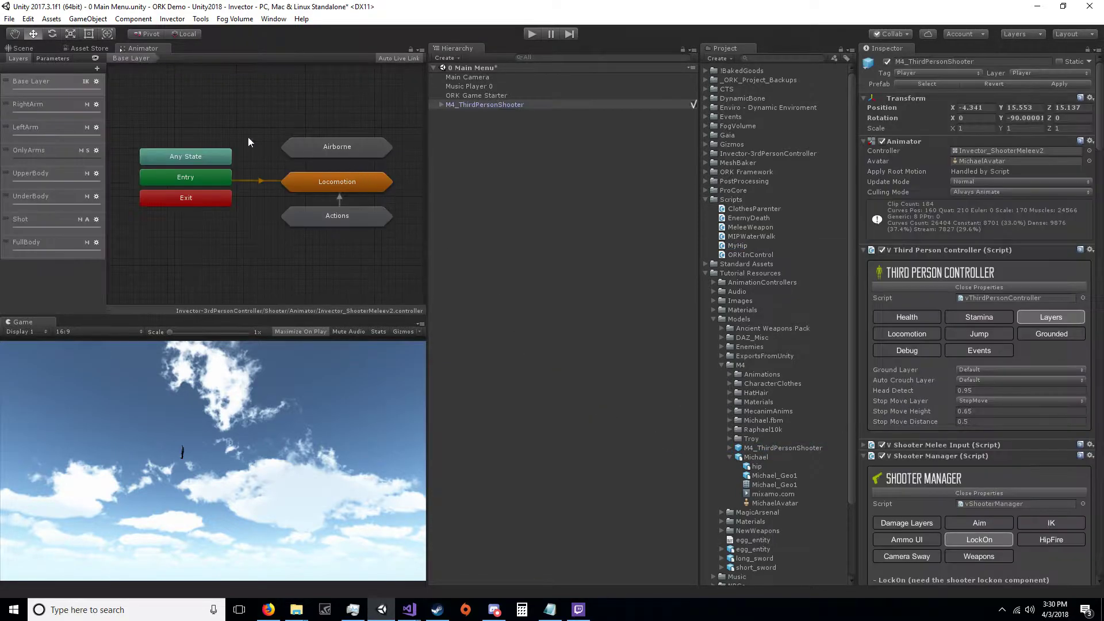
Show M4_ThirdPersonShooter in the Scene view with scene lighting turned off and inspect the textured character from the front
left_click(22, 48)
left_click_drag(280, 193, 972, 18, "alt")
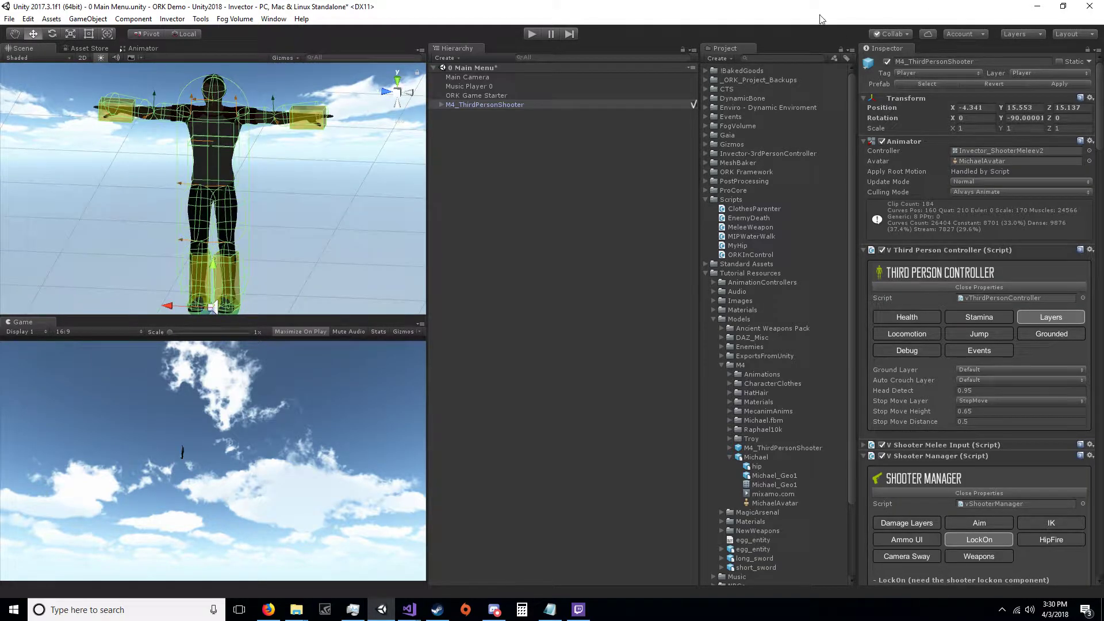
left_click(100, 57)
left_click_drag(149, 121, 91, 131, "alt")
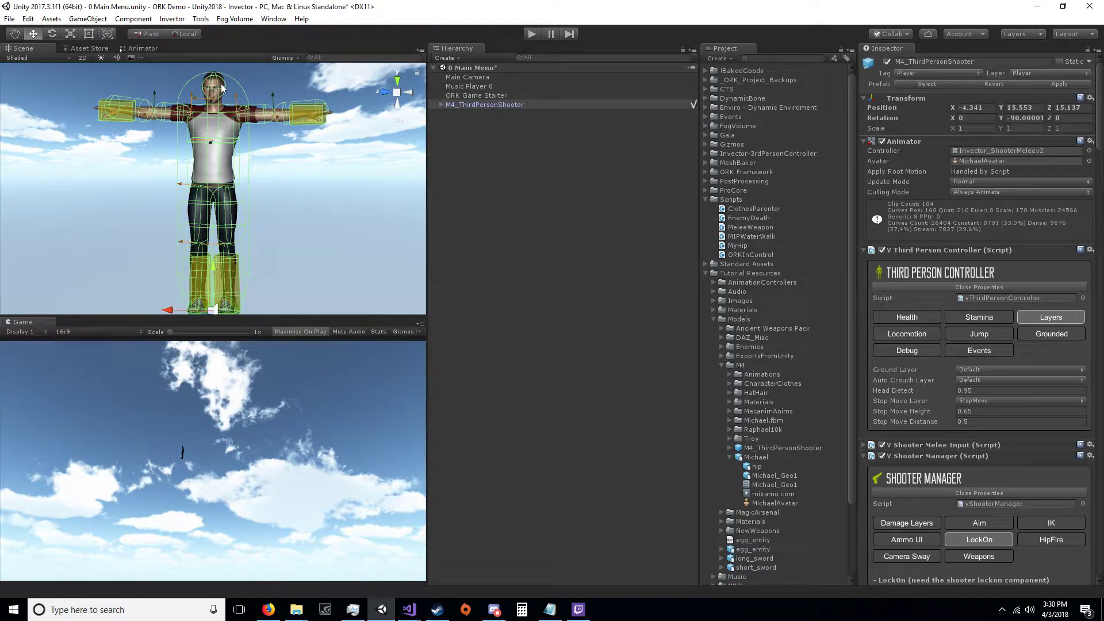
left_click_drag(305, 141, 192, 154, "alt")
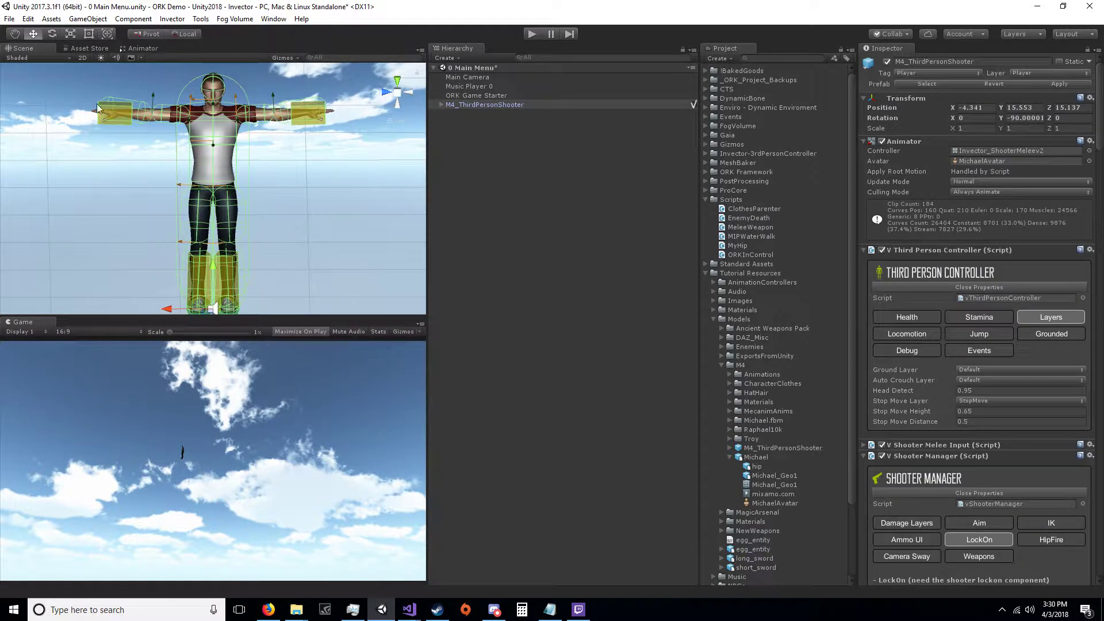
left_click_drag(314, 247, 404, 161, "alt")
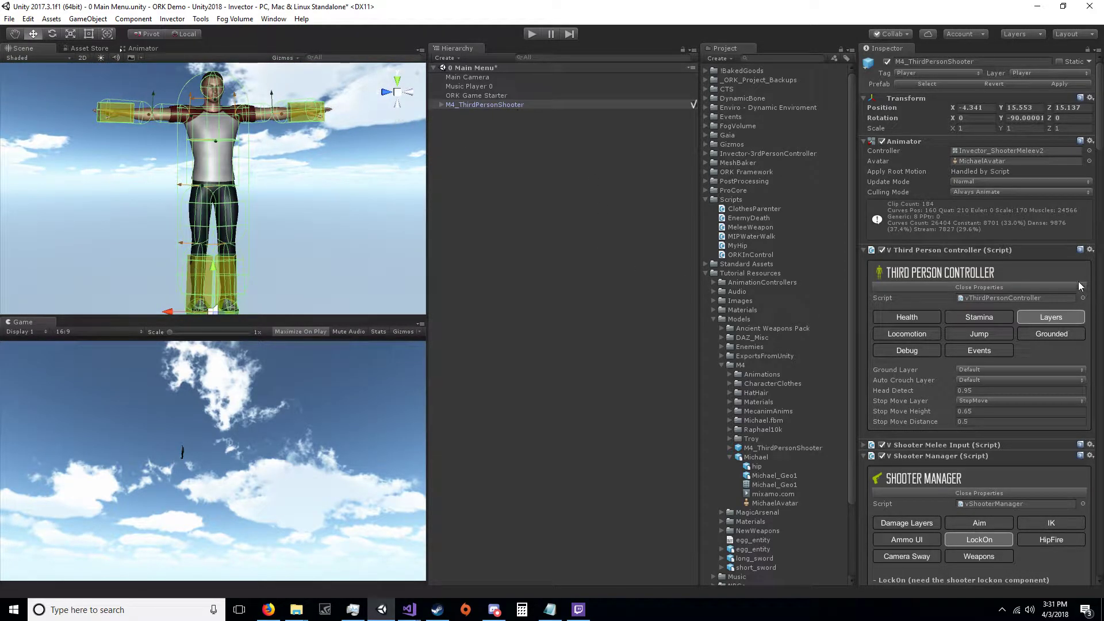
Check the Animator's Culling Mode options for M4_ThirdPersonShooter, keeping Always Animate, and expand its child objects in the hierarchy
left_click(1015, 192)
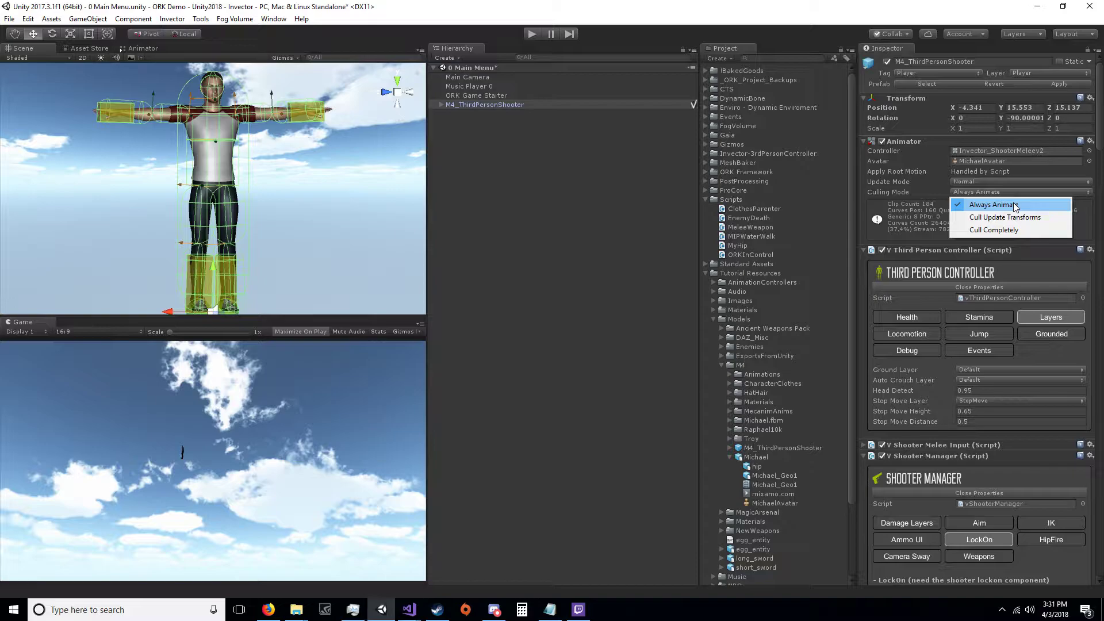
left_click(1015, 205)
left_click(439, 103)
left_click(441, 105)
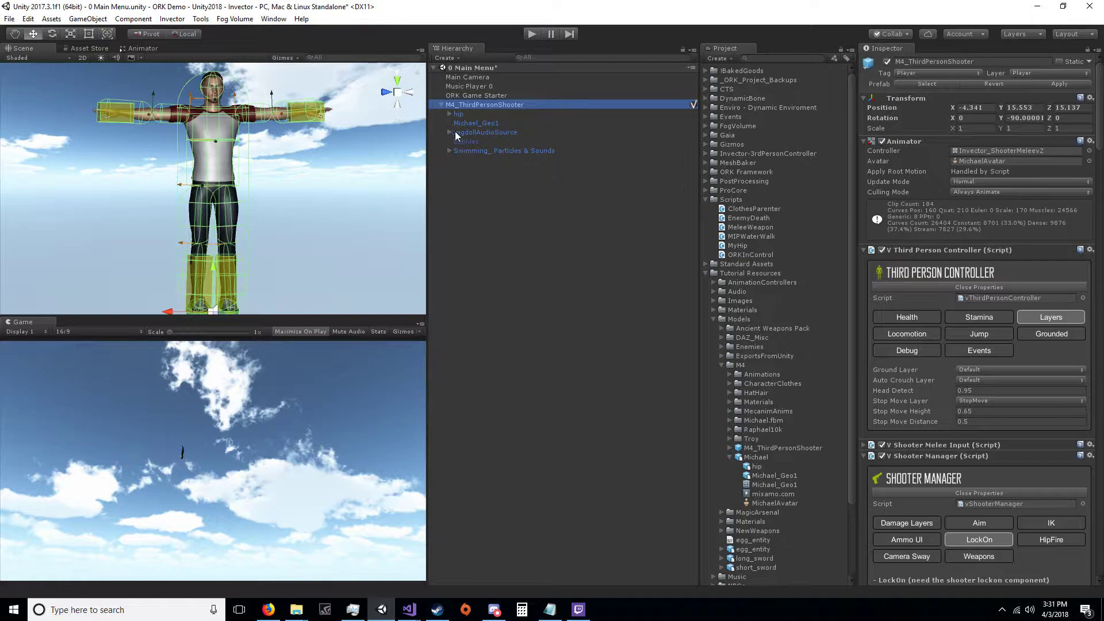
Turn off the Skinned Mesh Renderer on Michael_Geo1 under M4_ThirdPersonShooter and deactivate the Michael_Geo1 object
left_click(483, 122)
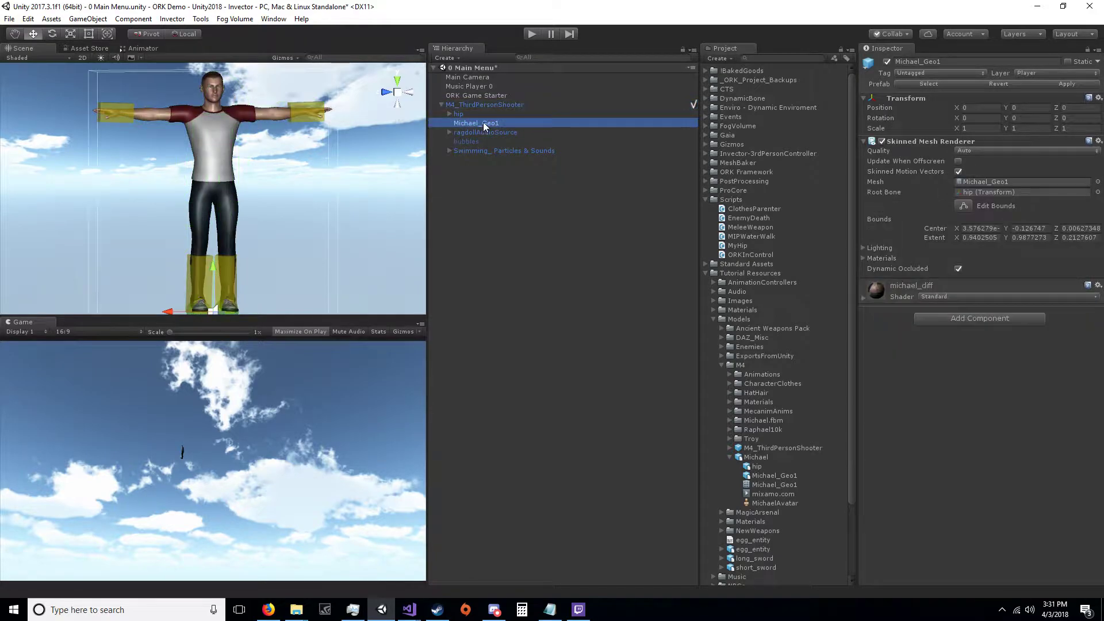
left_click(885, 144)
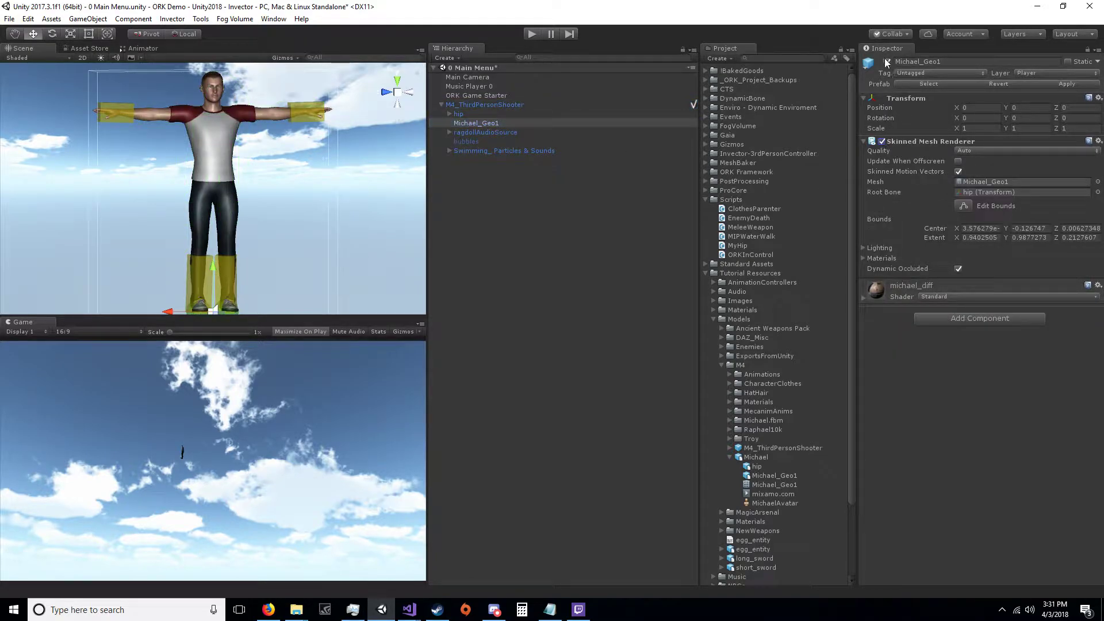
left_click(882, 142)
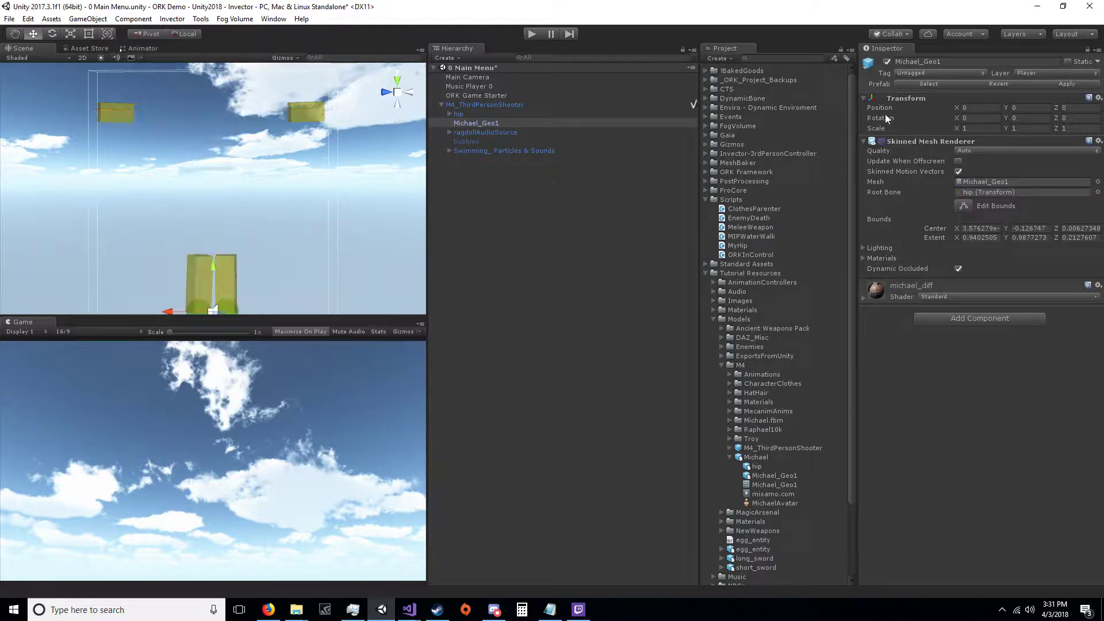
left_click(887, 62)
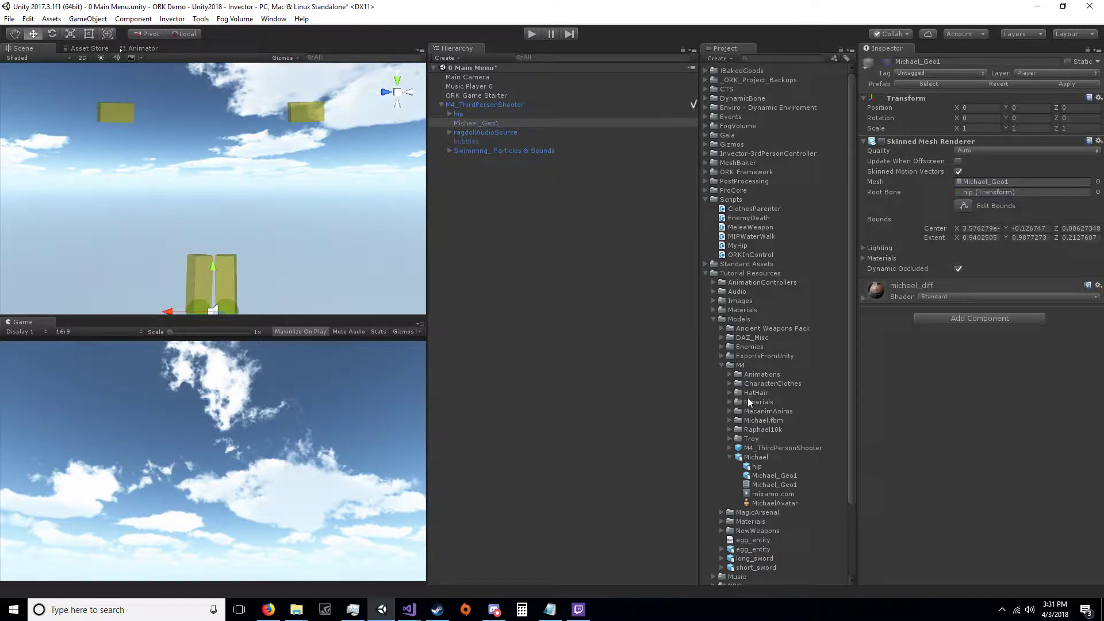
scroll(821, 457, "down", 3)
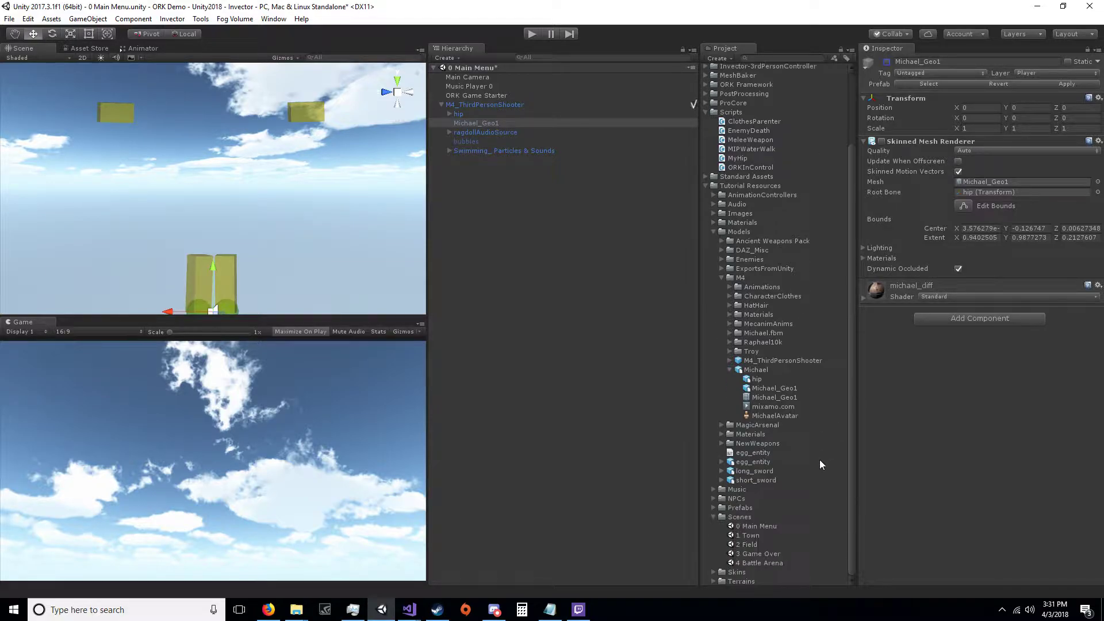
Apply the M4_ThirdPersonShooter changes to its prefab, keeping the Player layer, and deactivate the character in the scene
left_click(489, 105)
left_click(1058, 74)
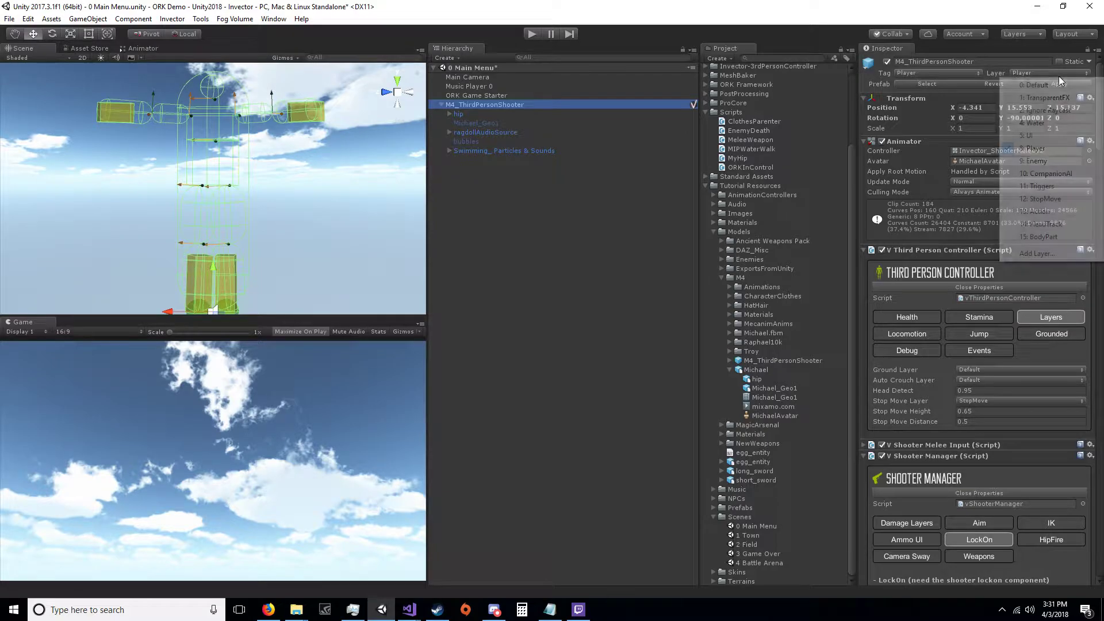
left_click(1030, 50)
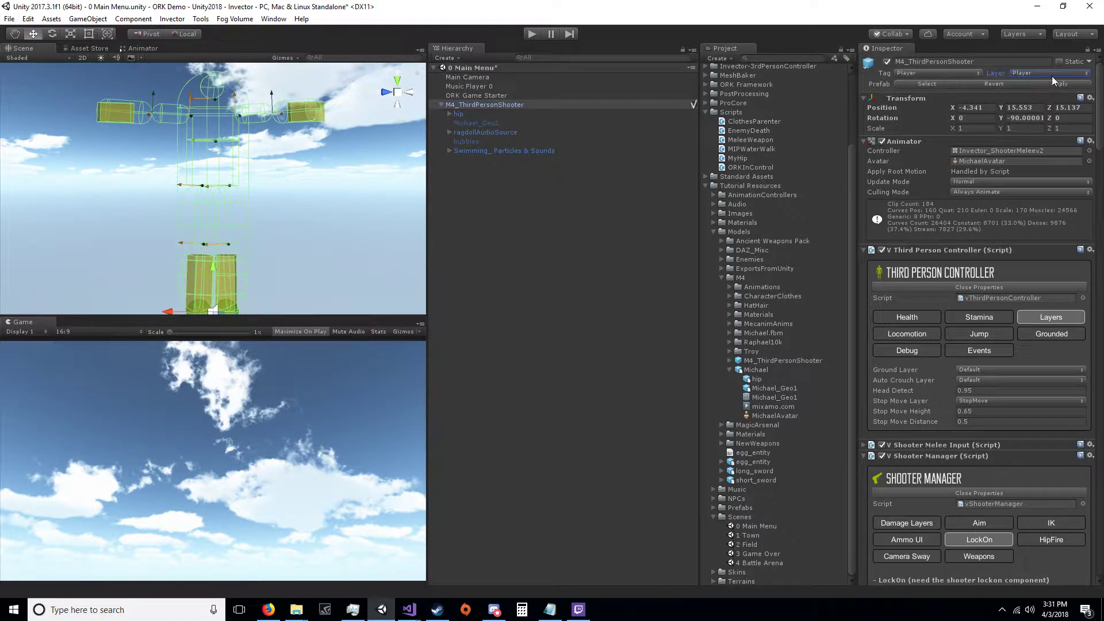
left_click(1054, 82)
left_click(886, 61)
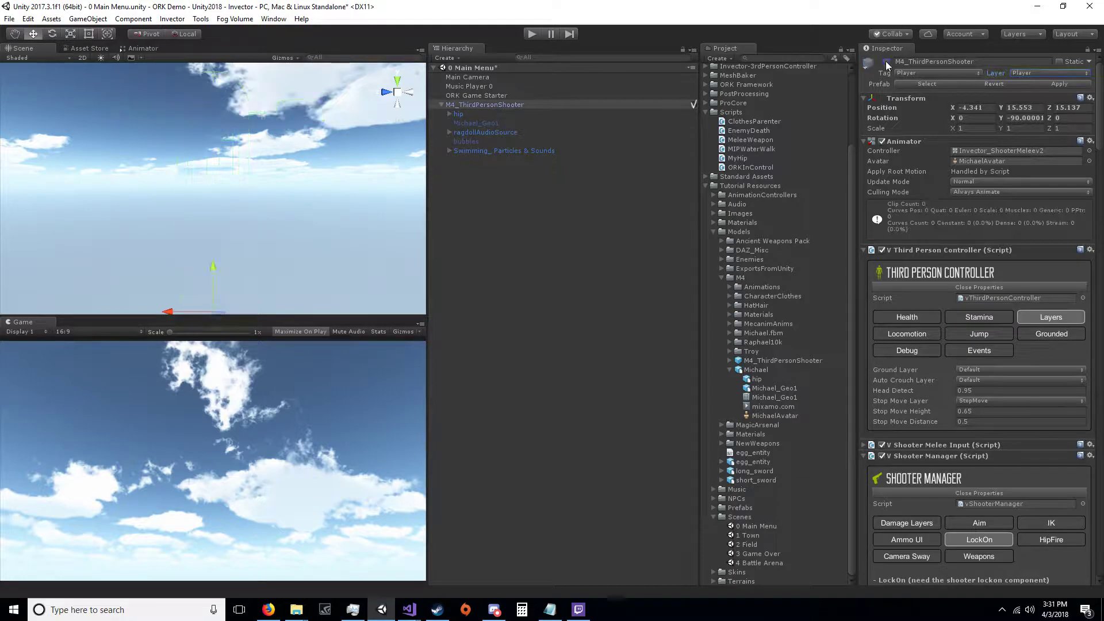
Play-test the demo by starting a new game and moving around the Town scene, open the game menu, and stop playing
left_click(530, 35)
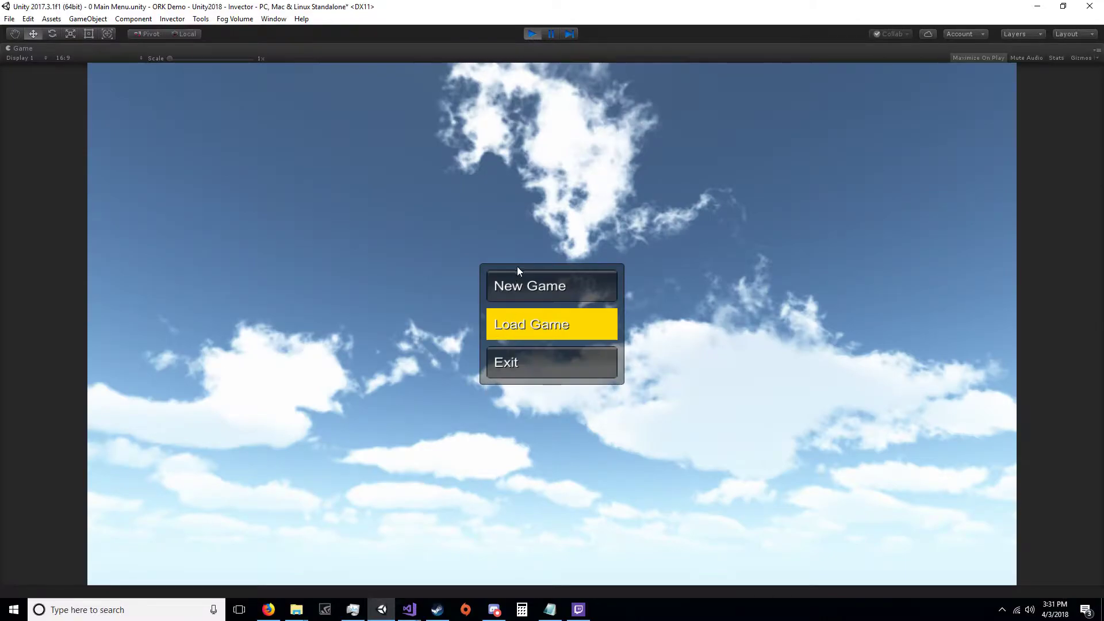
left_click(516, 298)
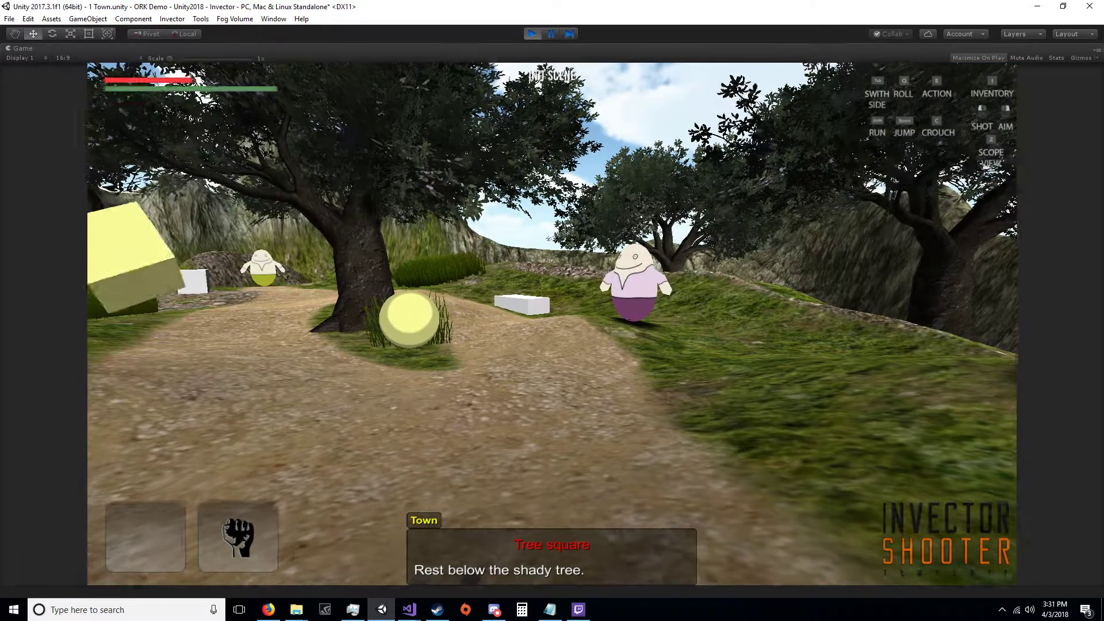
key("w")
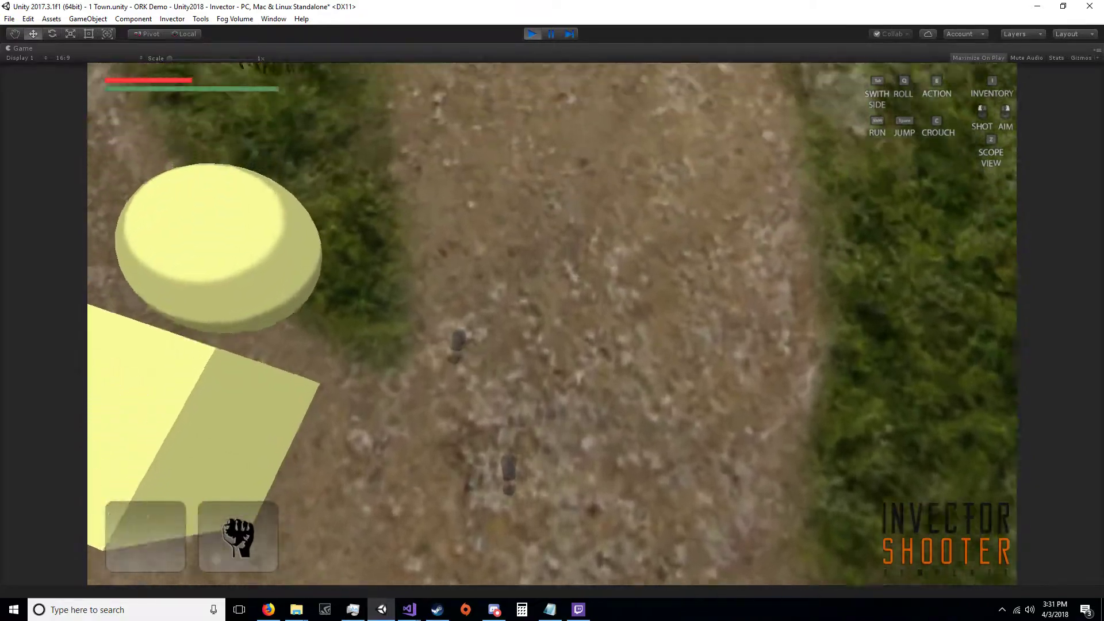
key("shift+w")
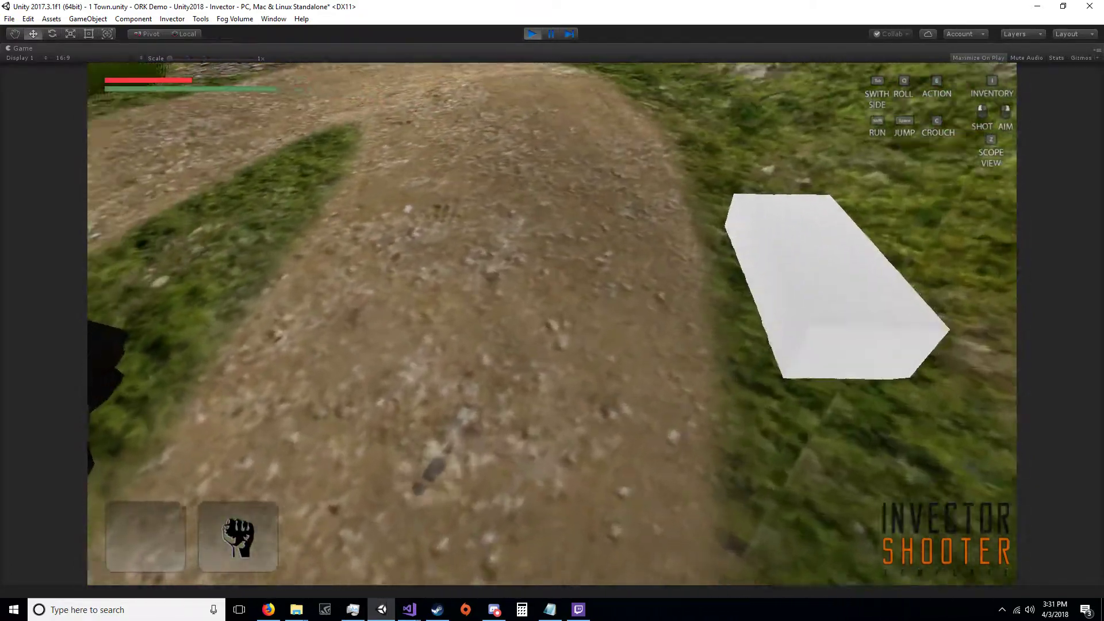
key("w")
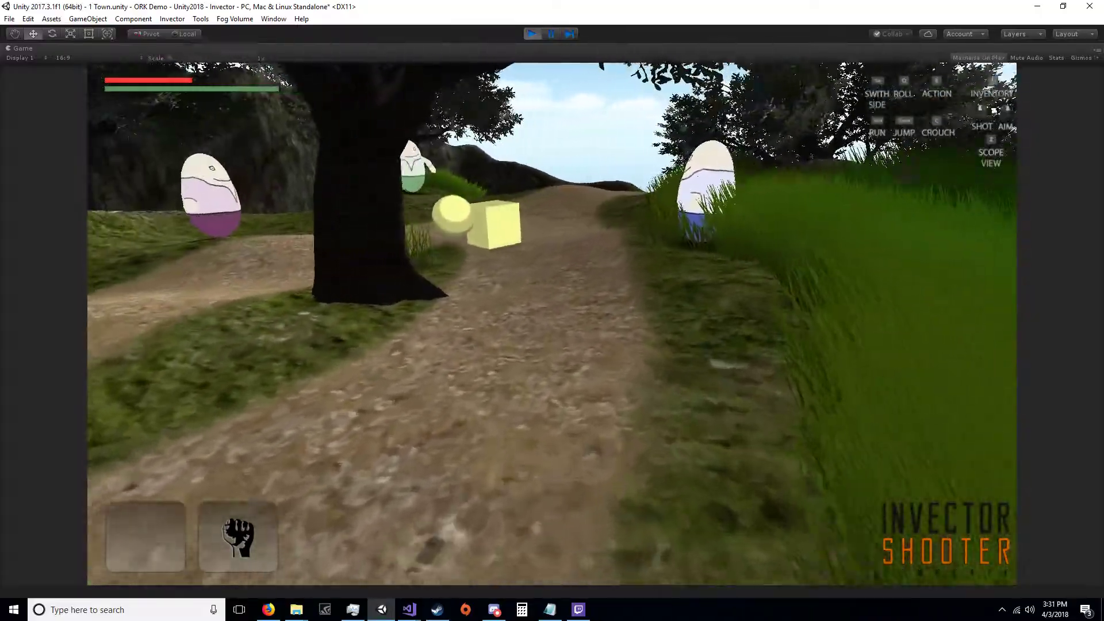
key("w")
key("w")
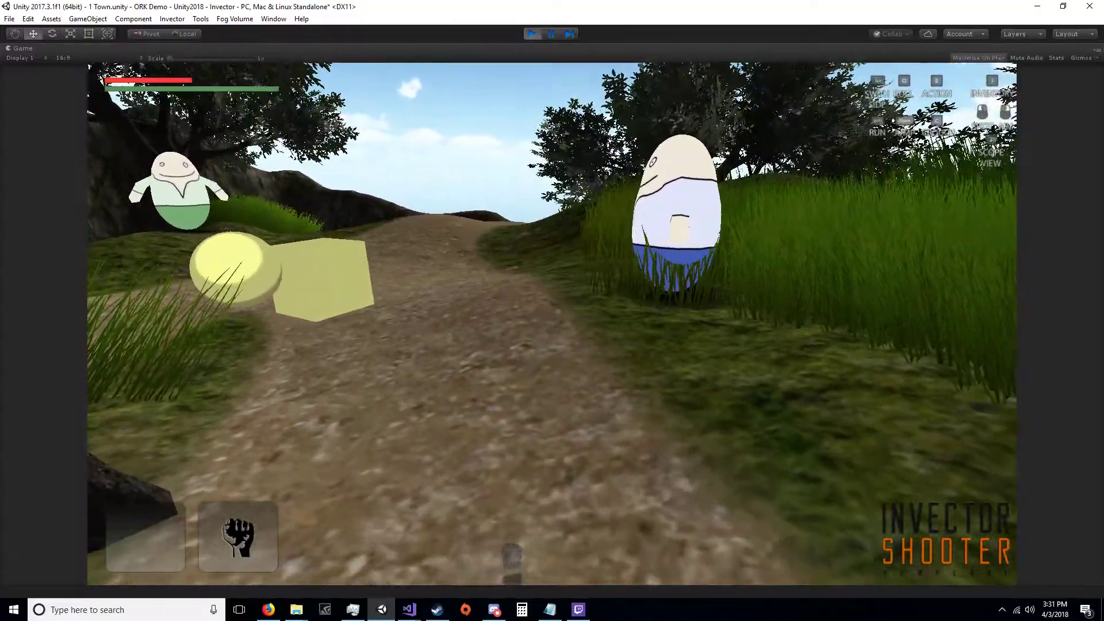
key("Escape")
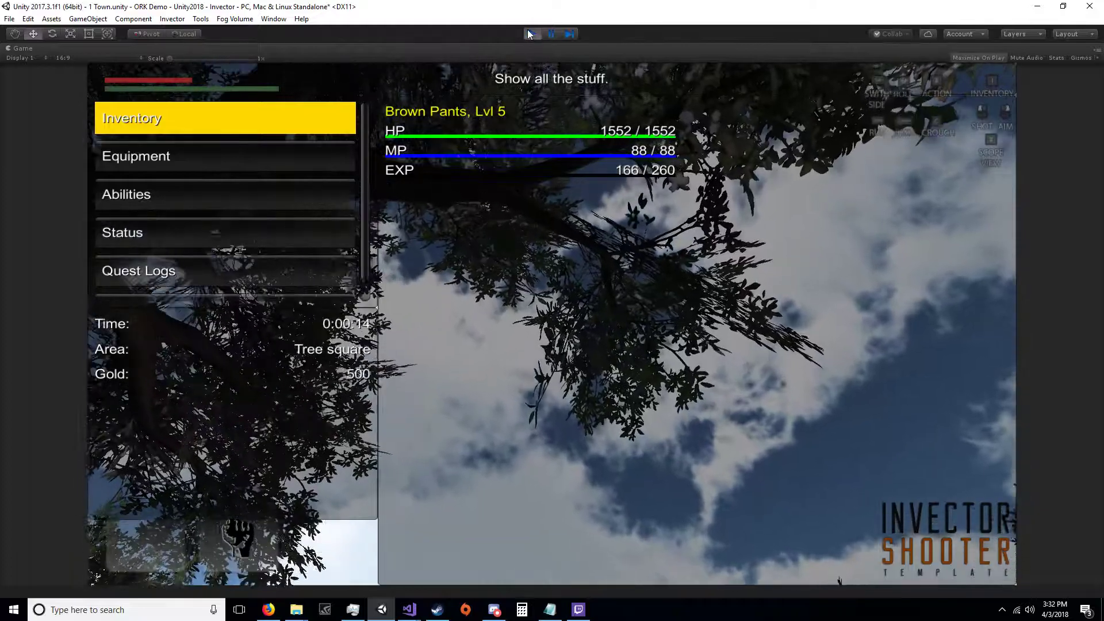
left_click(533, 34)
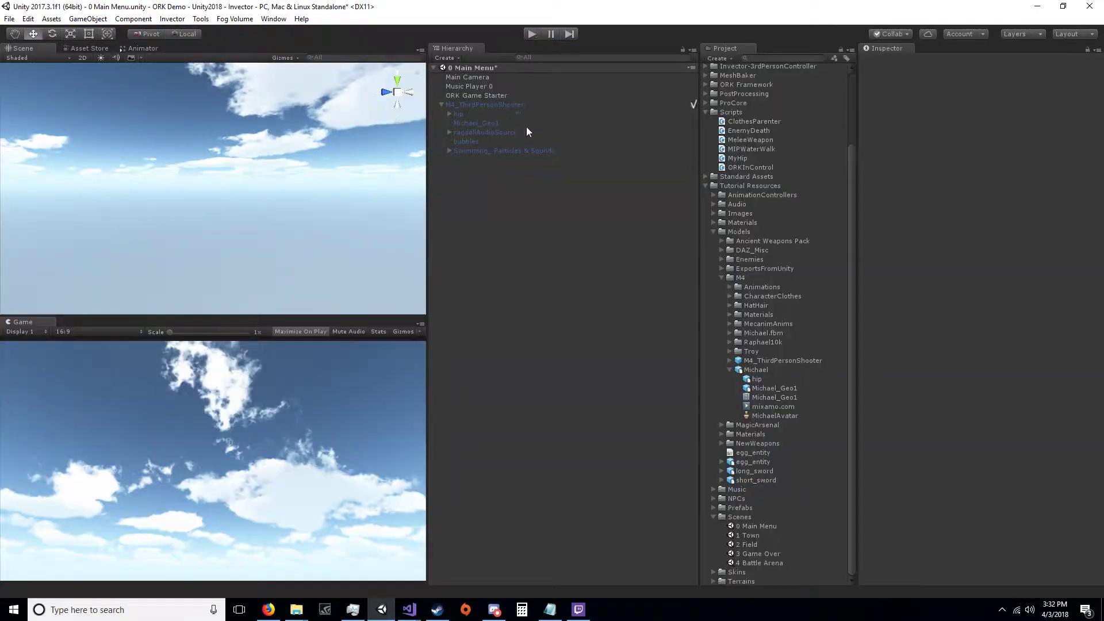
Reactivate M4_ThirdPersonShooter and add the ORK Framework Equipment Viewer component to it
left_click(496, 103)
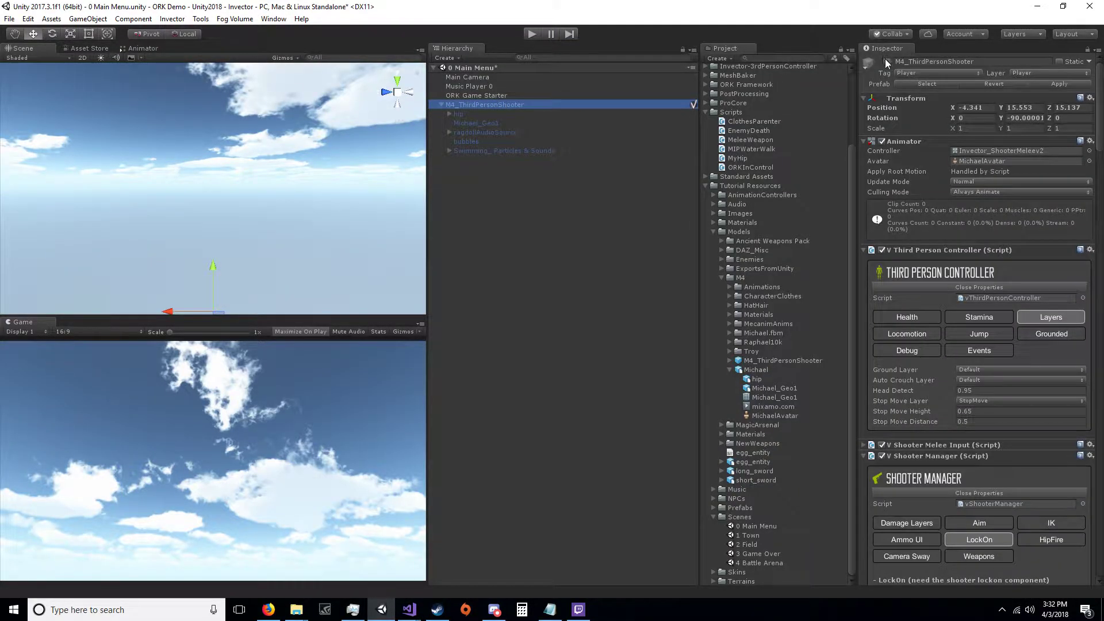
left_click(886, 61)
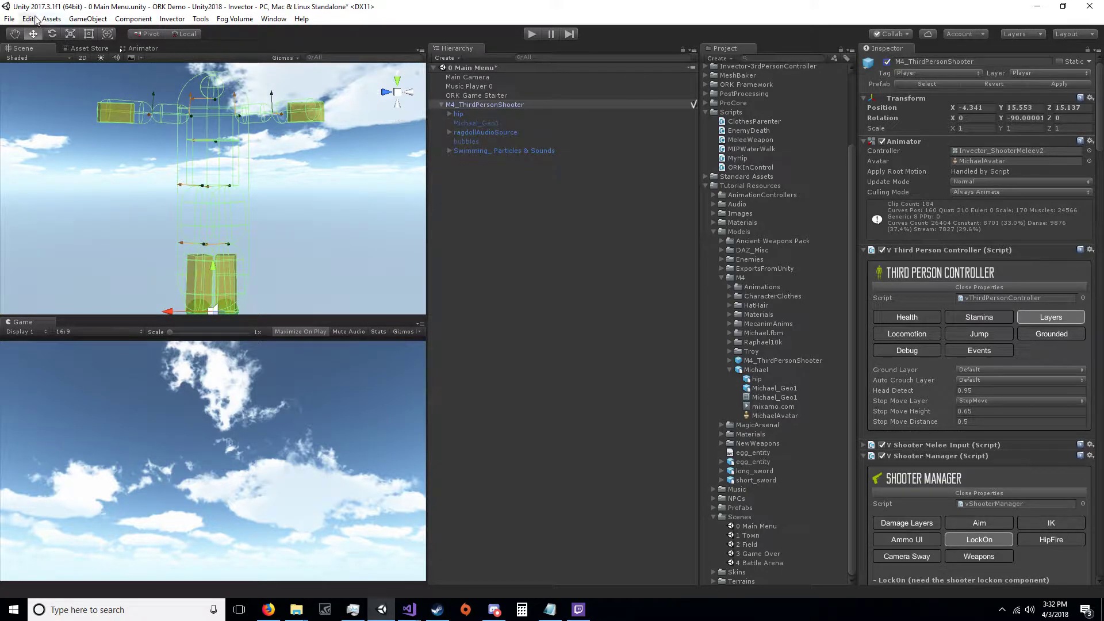
left_click(143, 19)
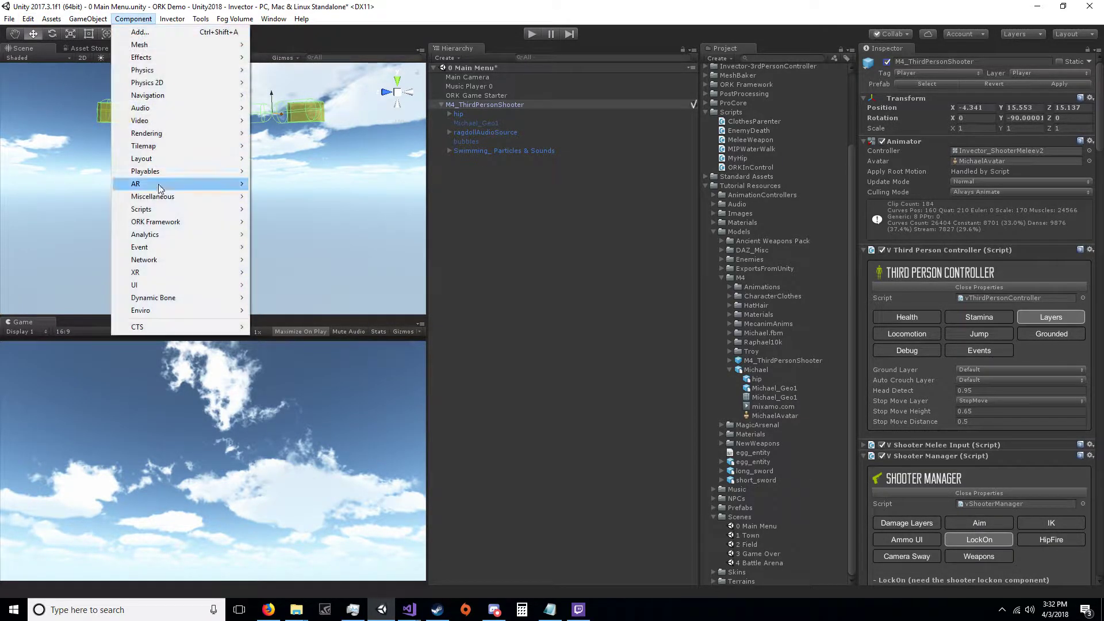
mouse_move(169, 225)
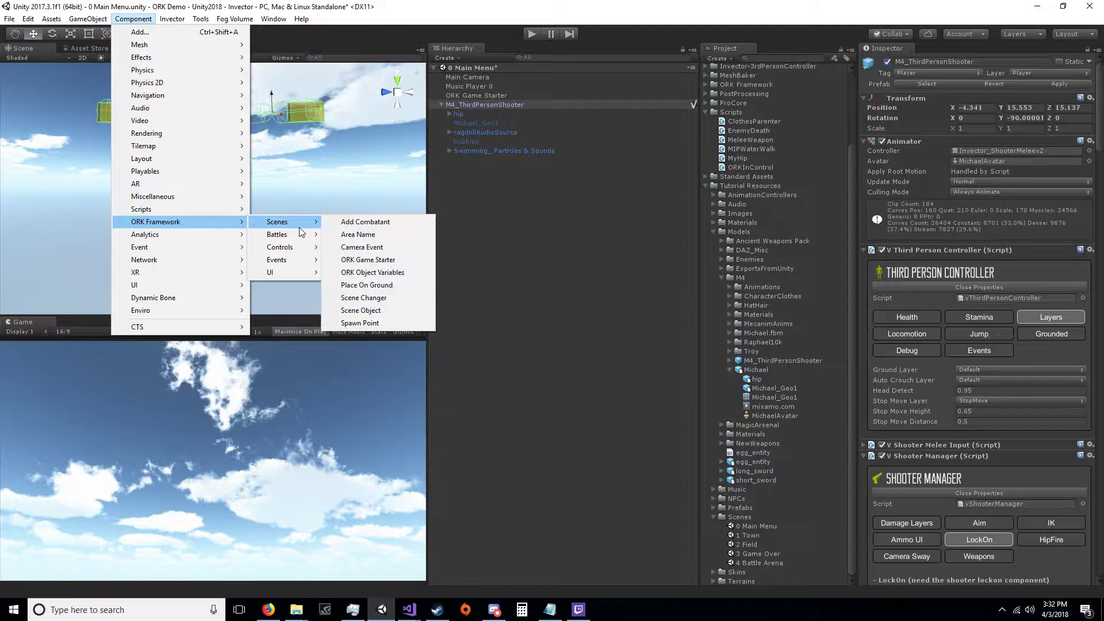
mouse_move(292, 254)
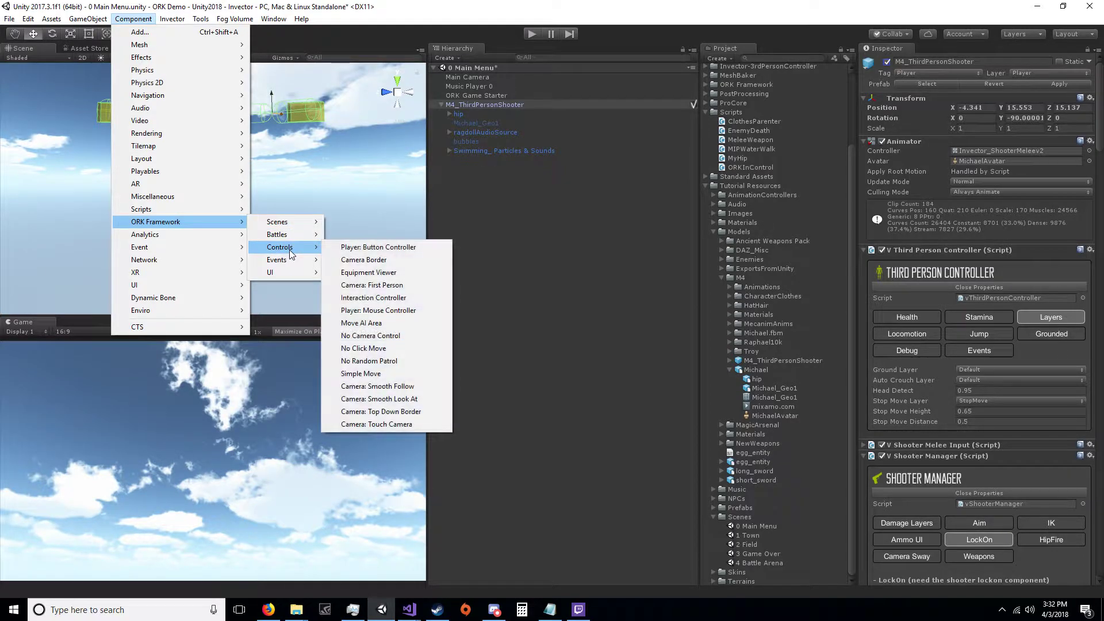
left_click(362, 272)
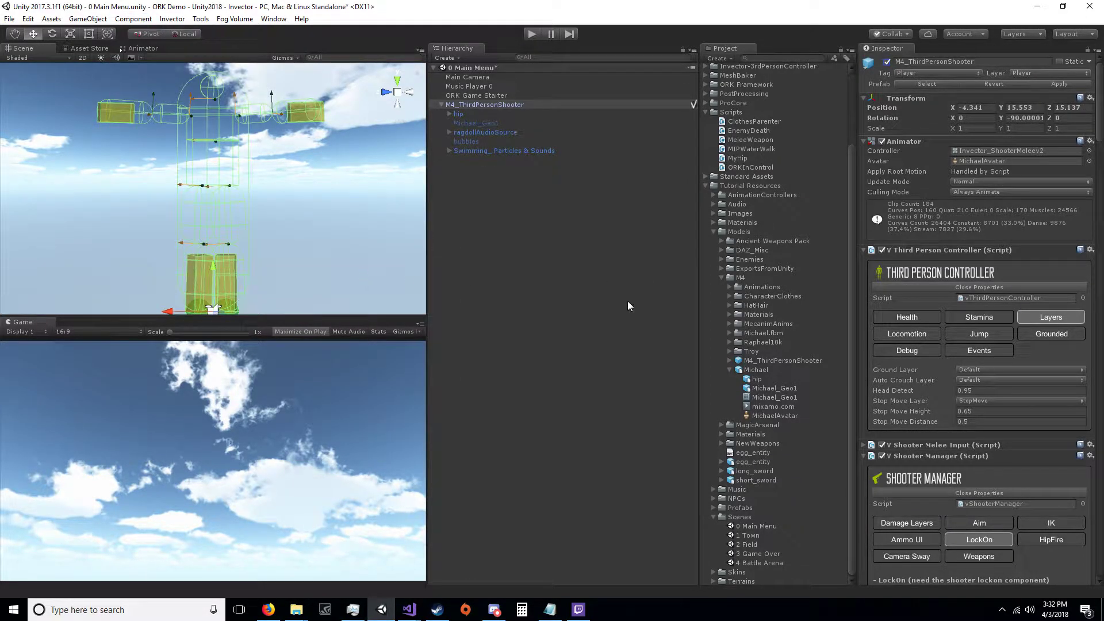
Set the Equipment Viewer's Equipment Part to 3: Armor and deactivate M4_ThirdPersonShooter in the scene
scroll(1098, 133, "down", 5)
scroll(922, 479, "down", 20)
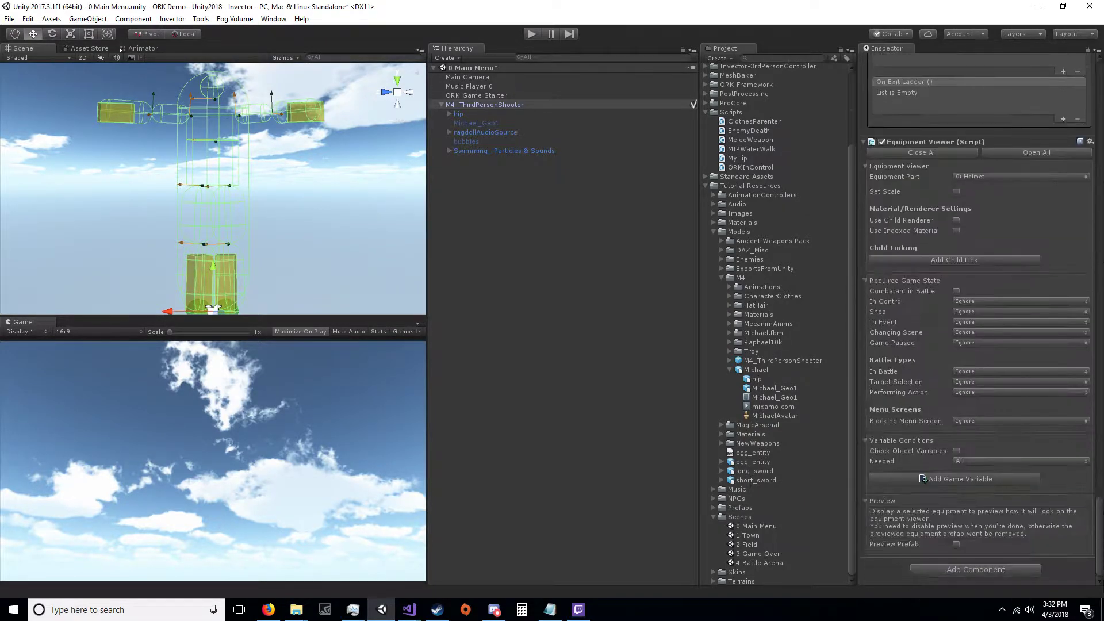
left_click(999, 176)
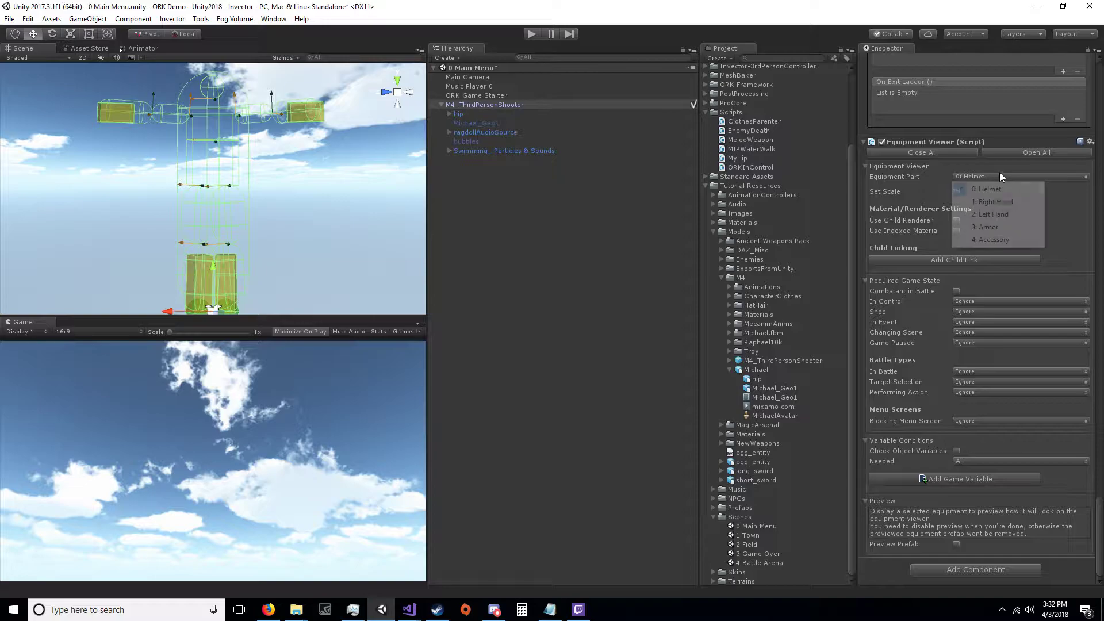
left_click(996, 229)
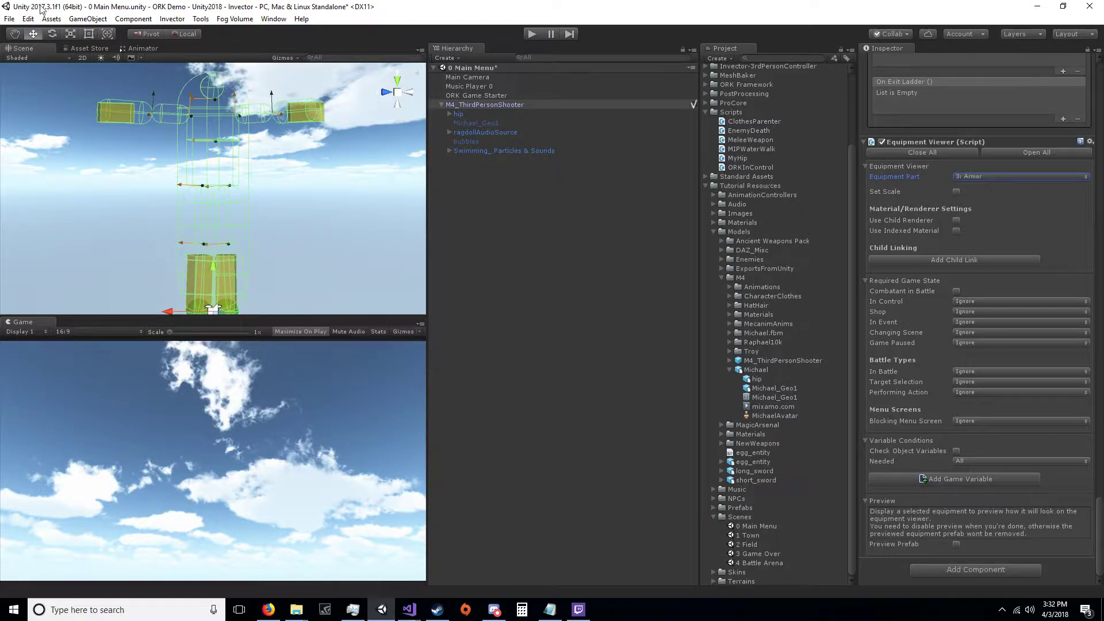
left_click_drag(1100, 523, 1103, 78)
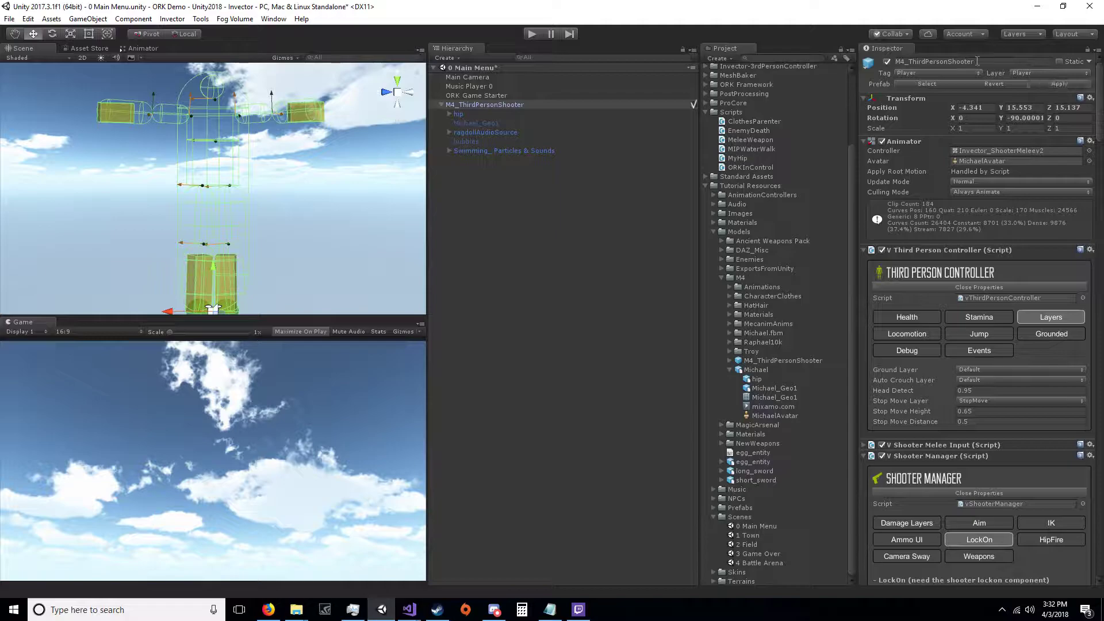
left_click(886, 61)
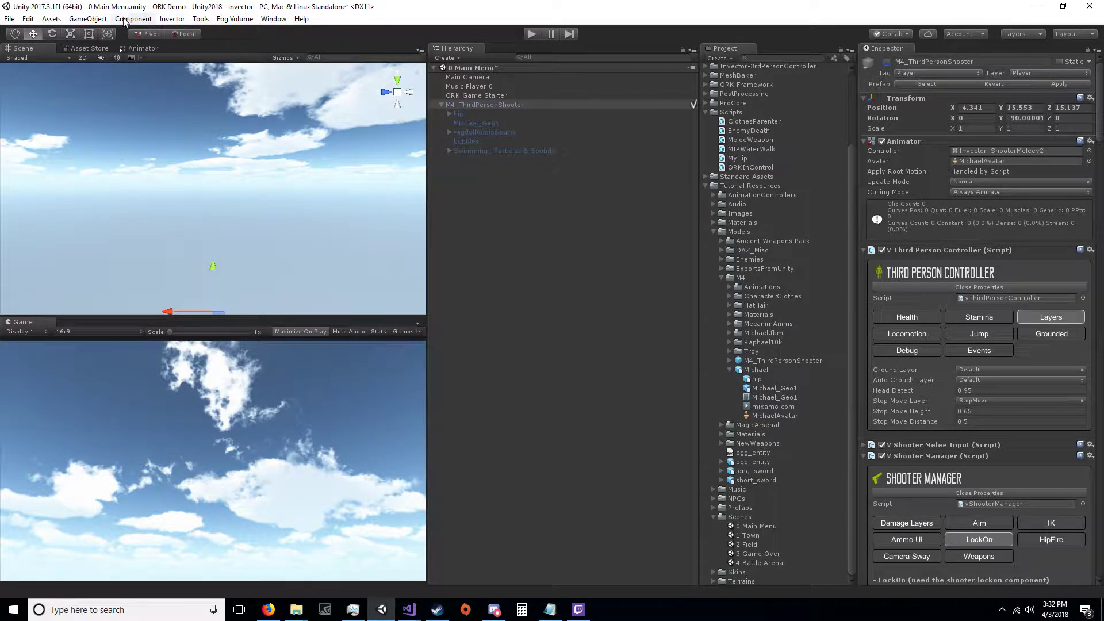
Open the ORK Framework editor and examine the player, camera and custom control settings in Game Controls, moving the window off the hierarchy
left_click(172, 20)
mouse_move(274, 20)
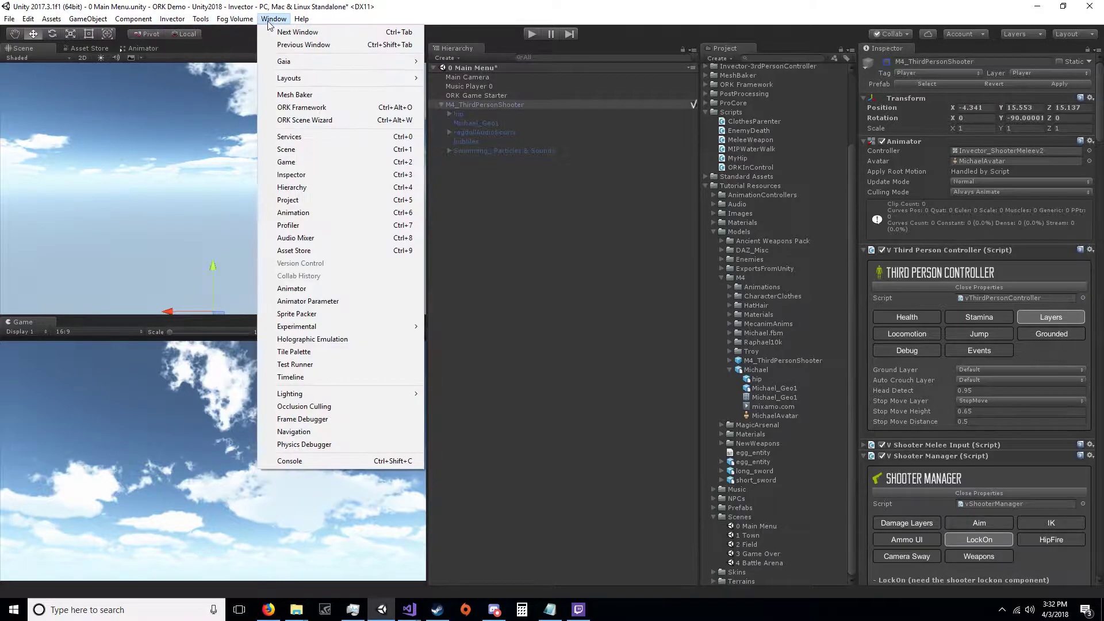
left_click(299, 108)
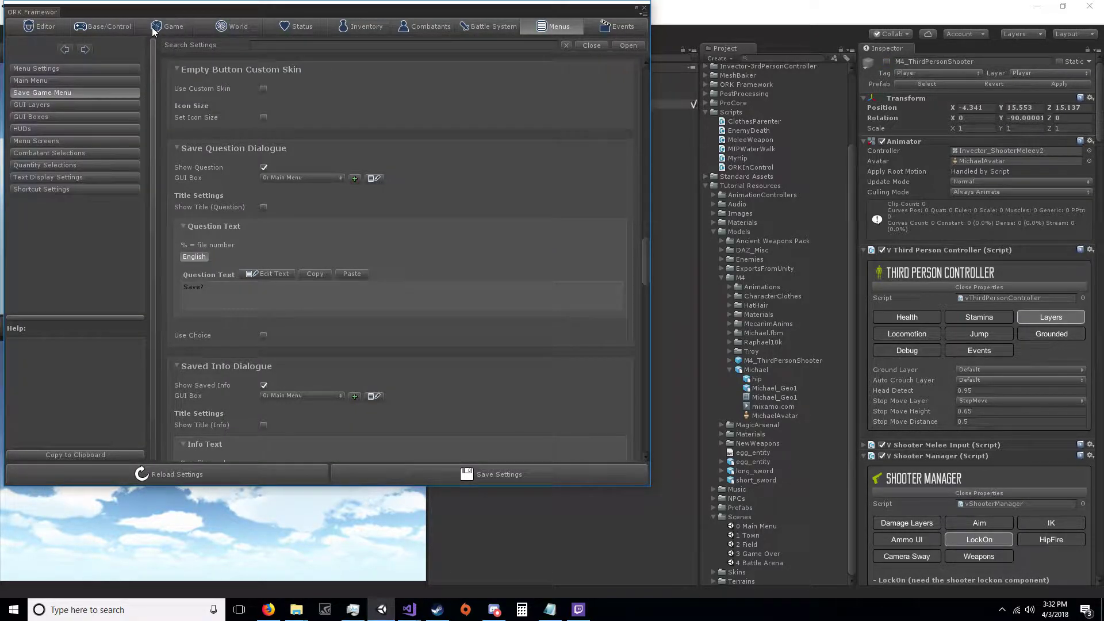
left_click(109, 27)
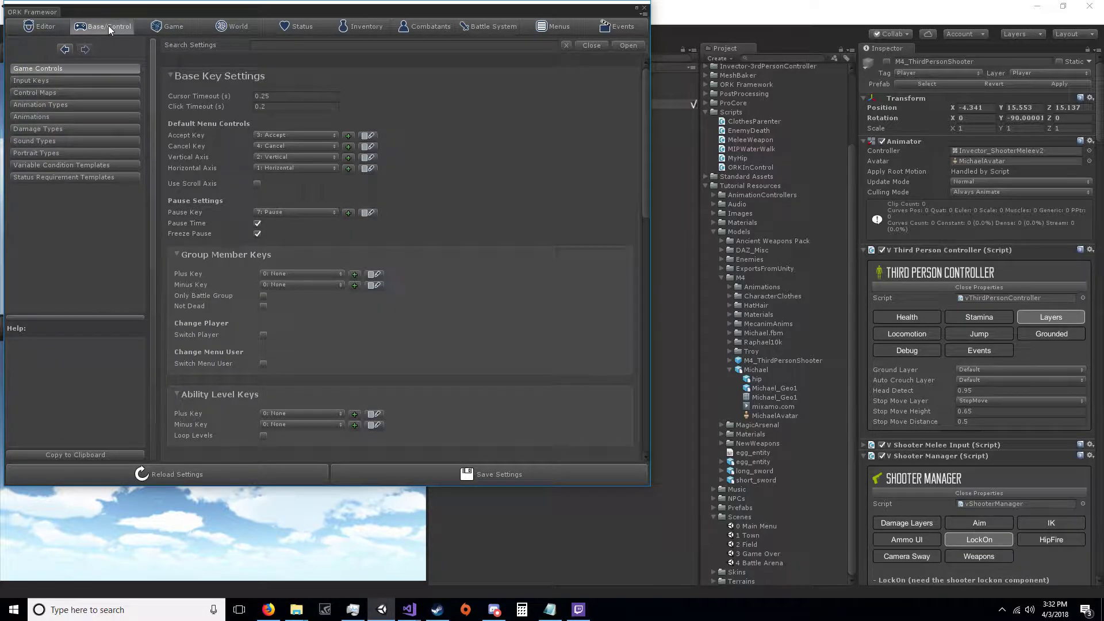
scroll(379, 207, "down", 10)
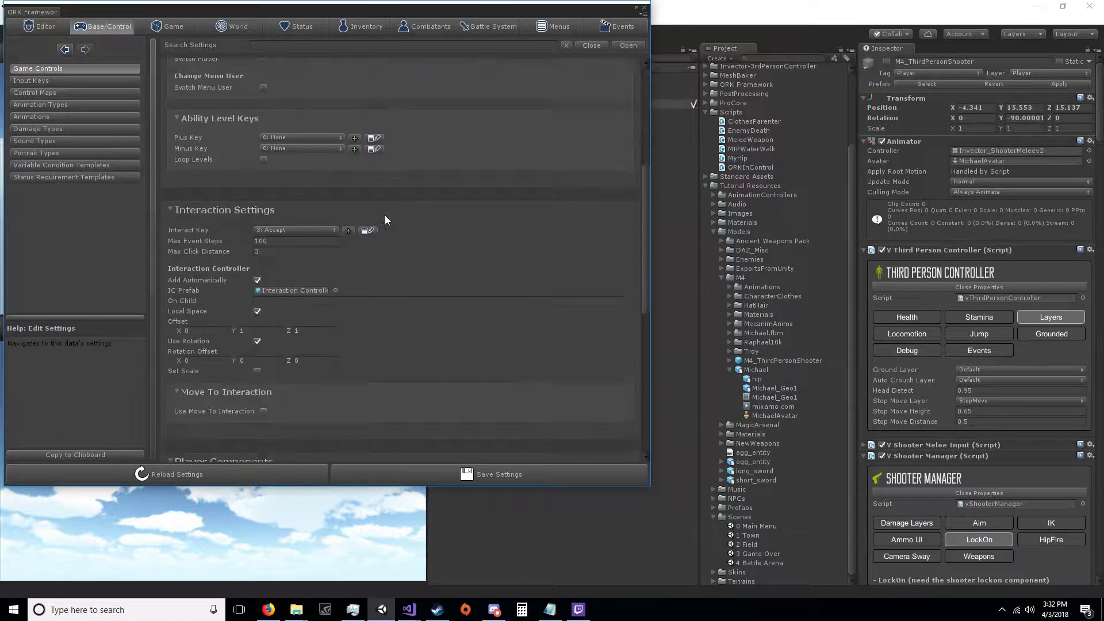
scroll(385, 218, "down", 4)
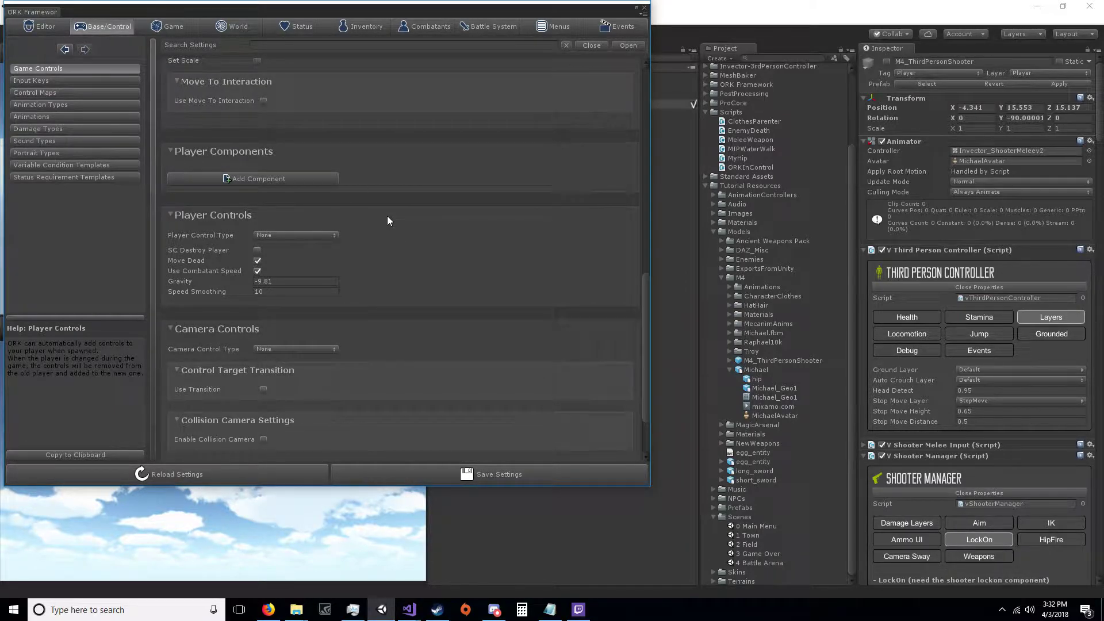
scroll(388, 220, "down", 2)
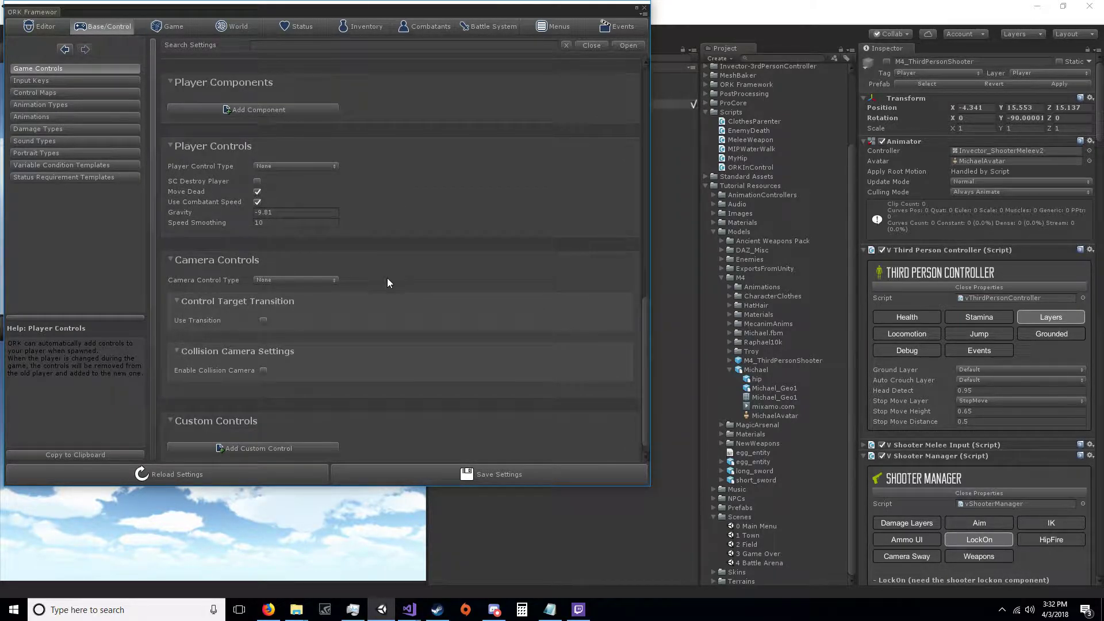
scroll(388, 282, "down", 1)
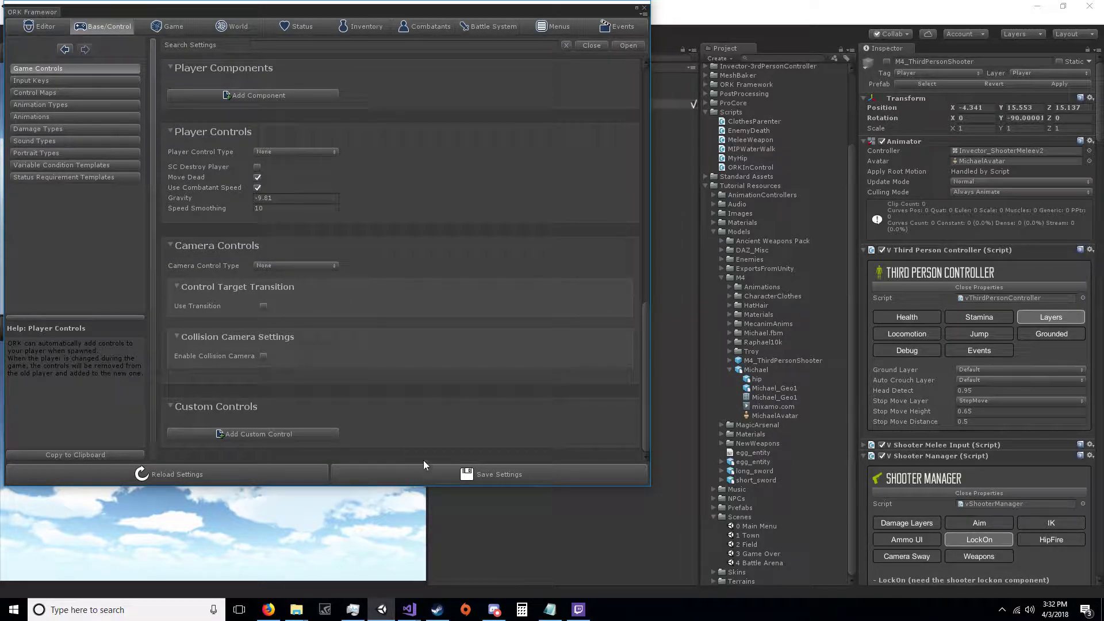
left_click_drag(608, 13, 481, 125)
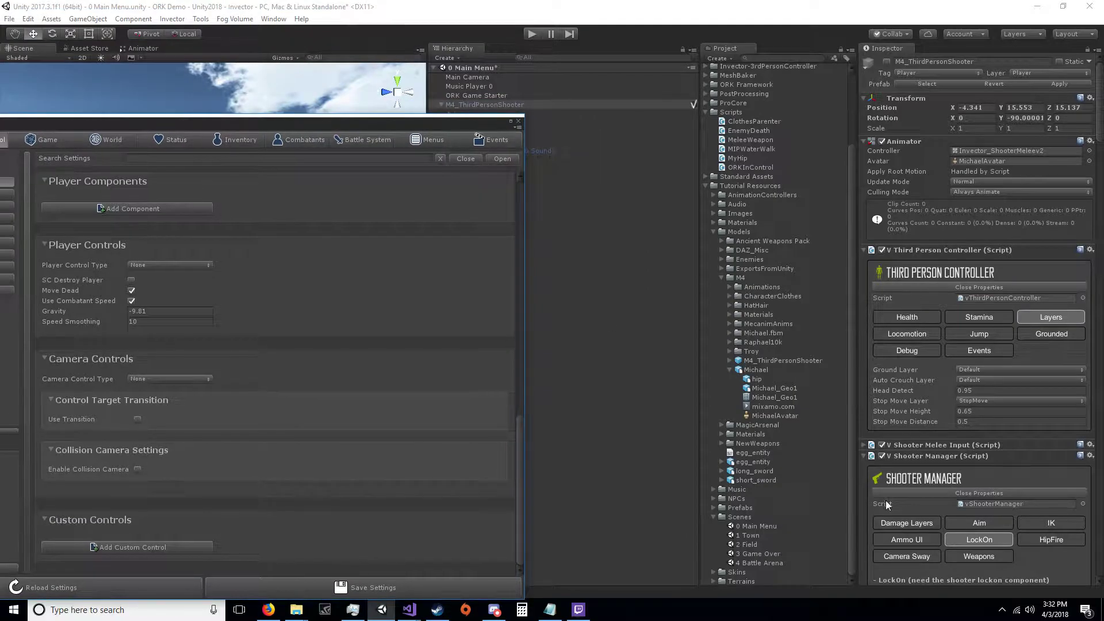
Save the 0 Main Menu scene, open the 1 Town scene, and inspect its deactivated Scene Changer 0 and Main Camera objects
double_click(748, 536)
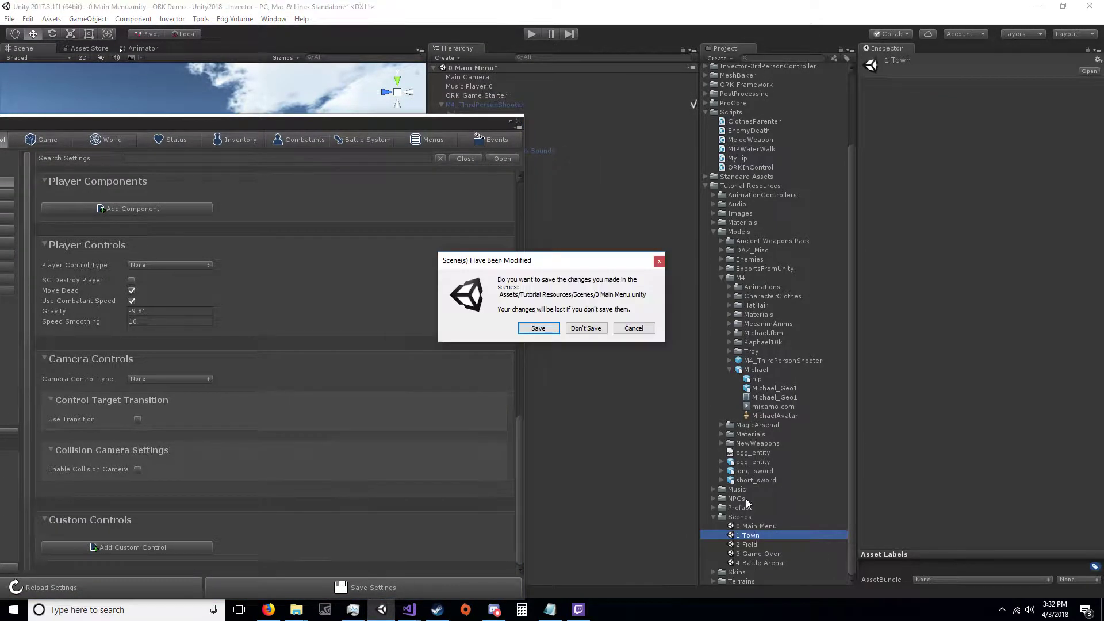
left_click(544, 326)
left_click_drag(423, 119, 777, 422)
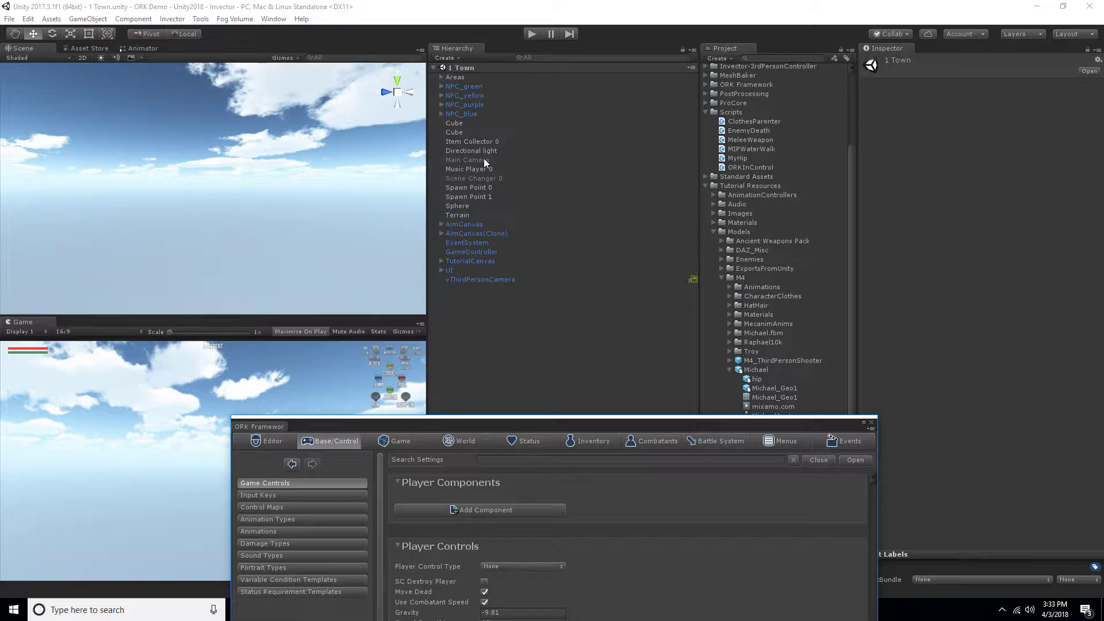
left_click(481, 179)
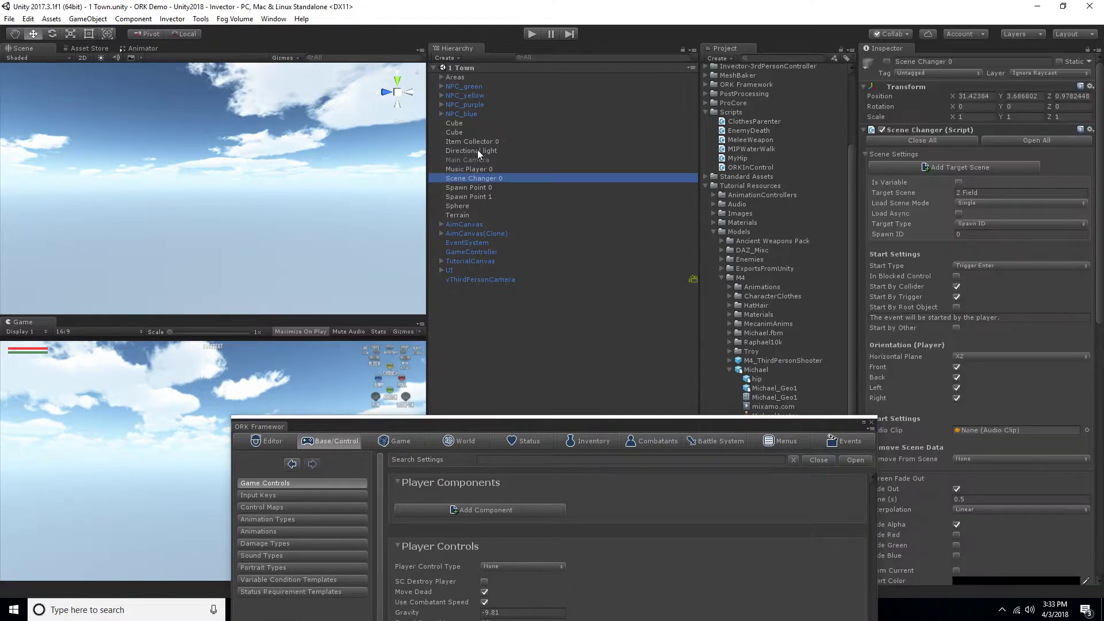
left_click(472, 158)
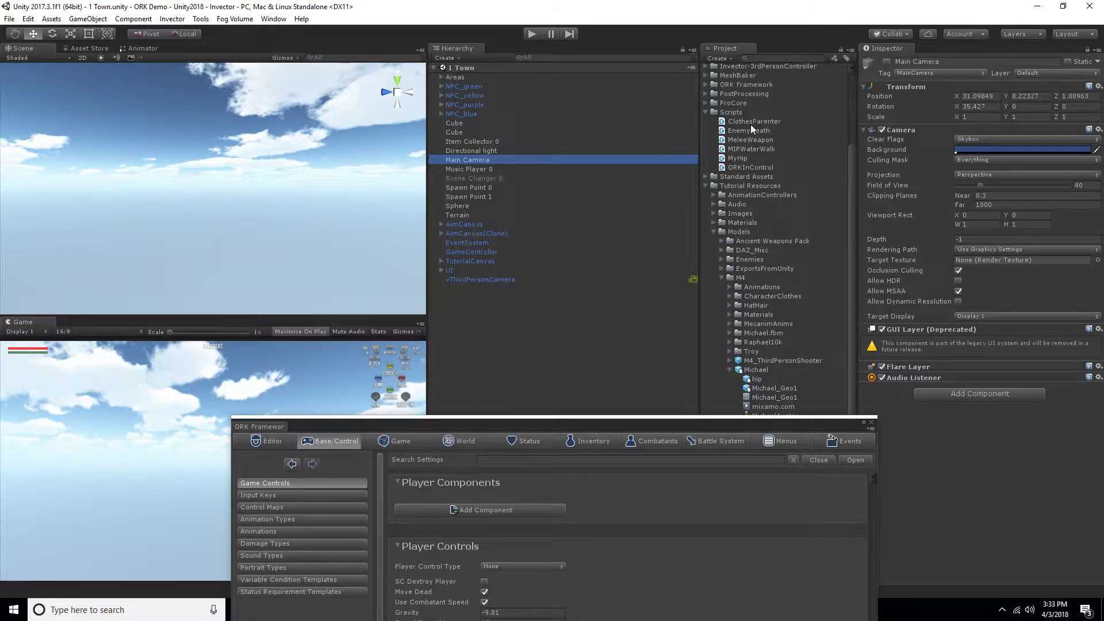
Open the vShooterMelee_NOInventory demo scene from Invector's Shooter DemoScenes folder
left_click_drag(848, 192, 847, 100)
left_click(705, 200)
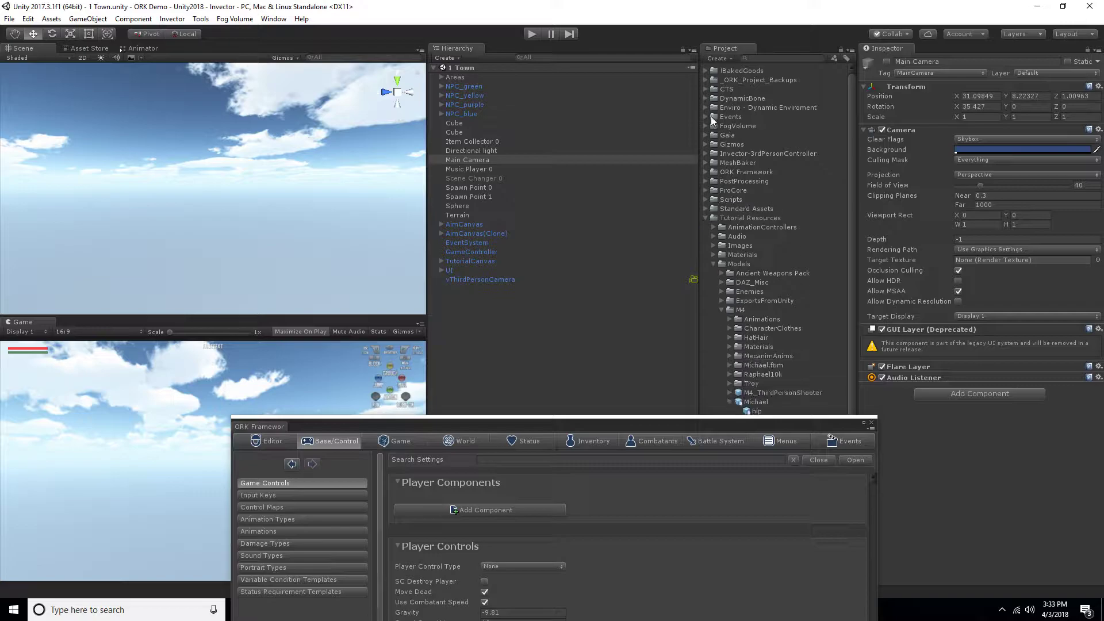
left_click(705, 152)
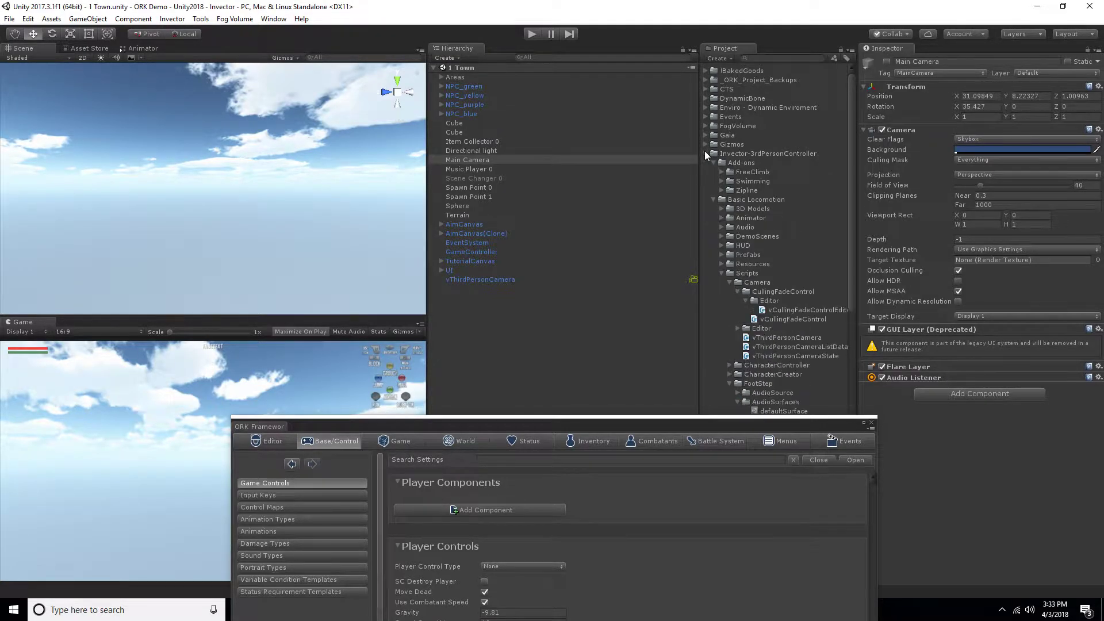
left_click(713, 200)
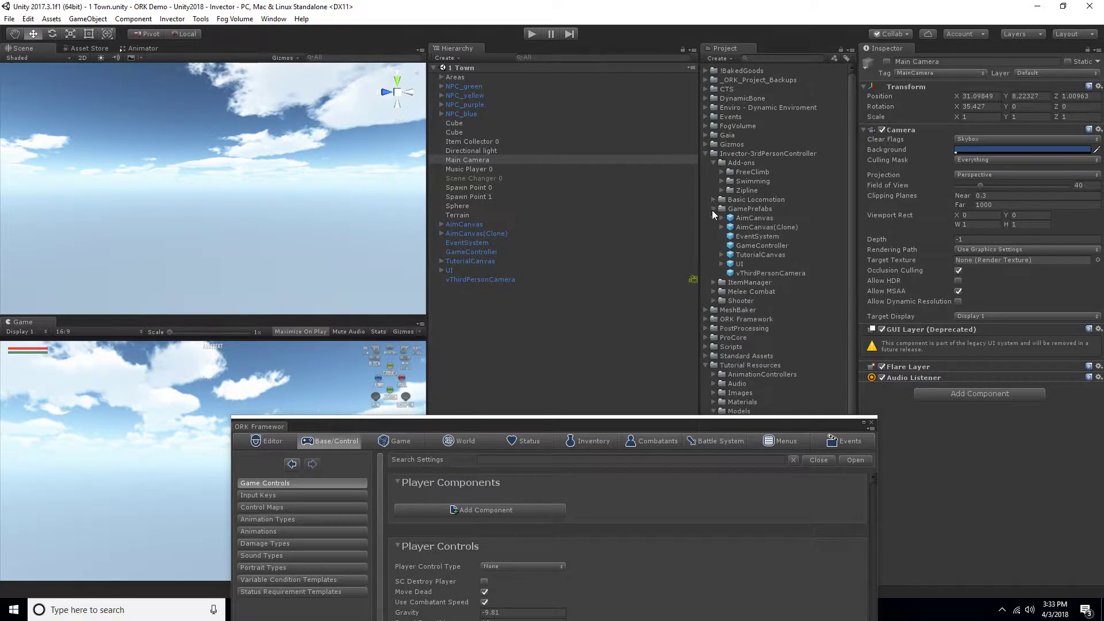
left_click(713, 300)
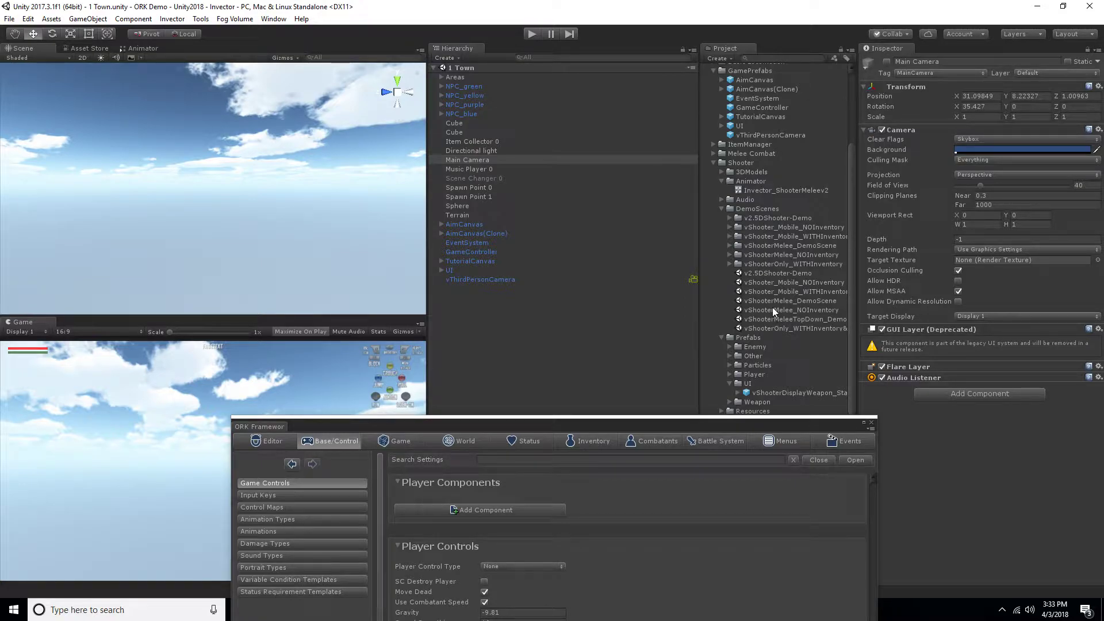
double_click(773, 309)
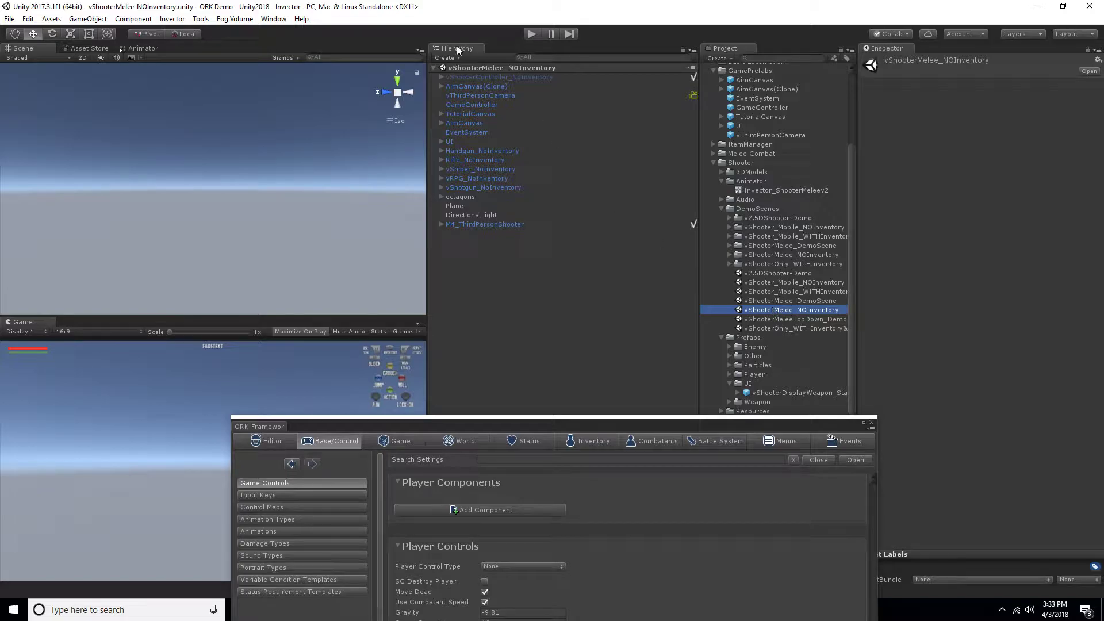
Inspect the demo scene's Invector objects, from AimCanvas(Clone) and vThirdPersonCamera through GameController, TutorialCanvas, AimCanvas, EventSystem and UI
left_click(475, 83)
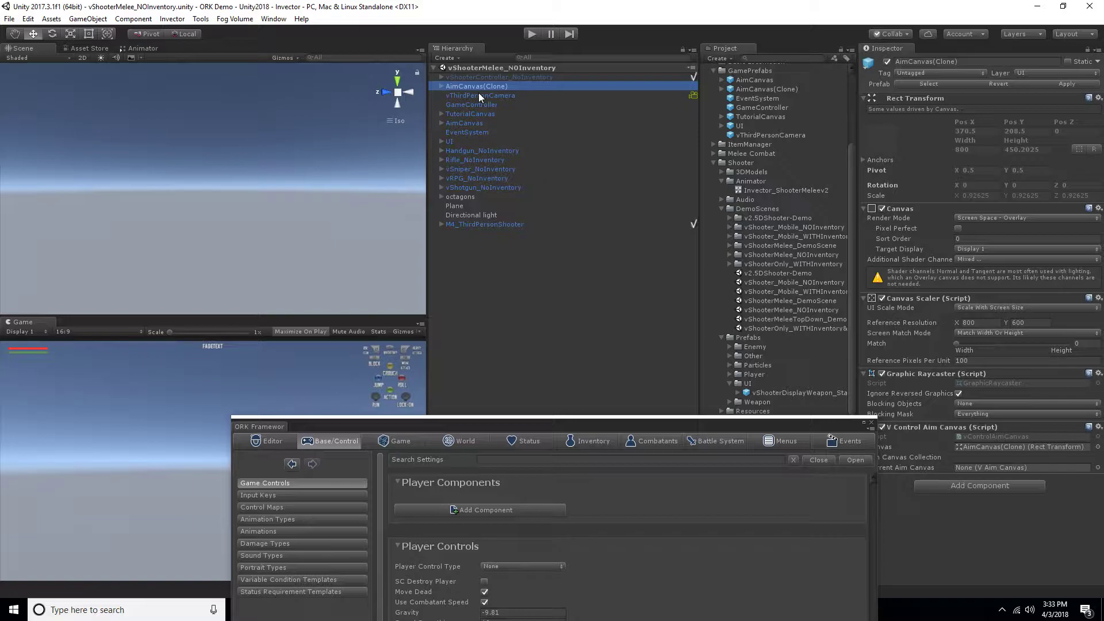
left_click(479, 93)
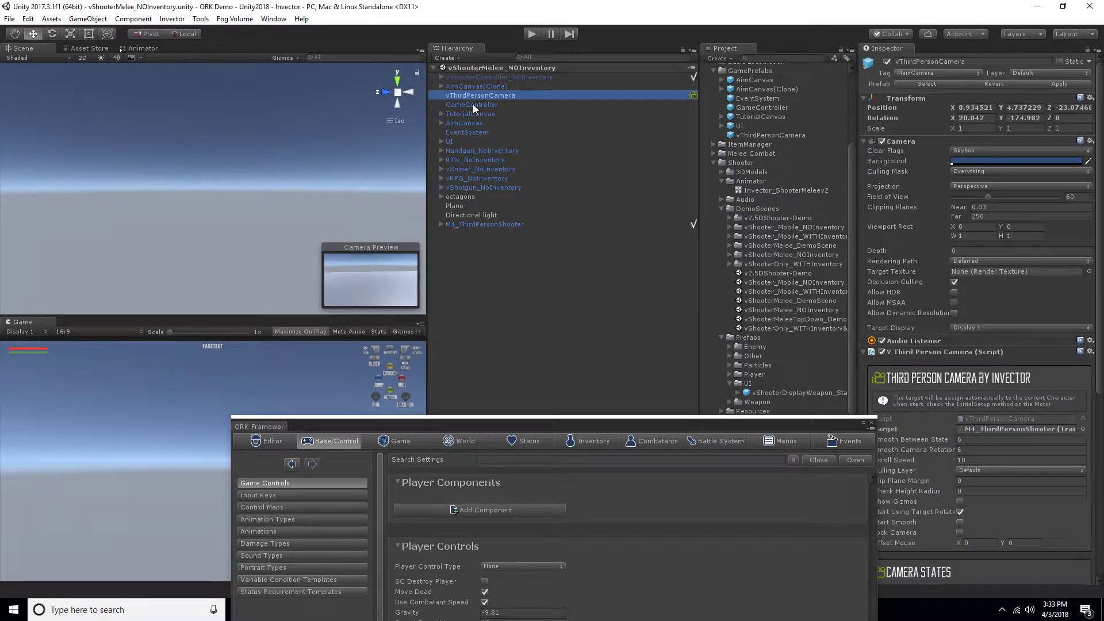
left_click(473, 105)
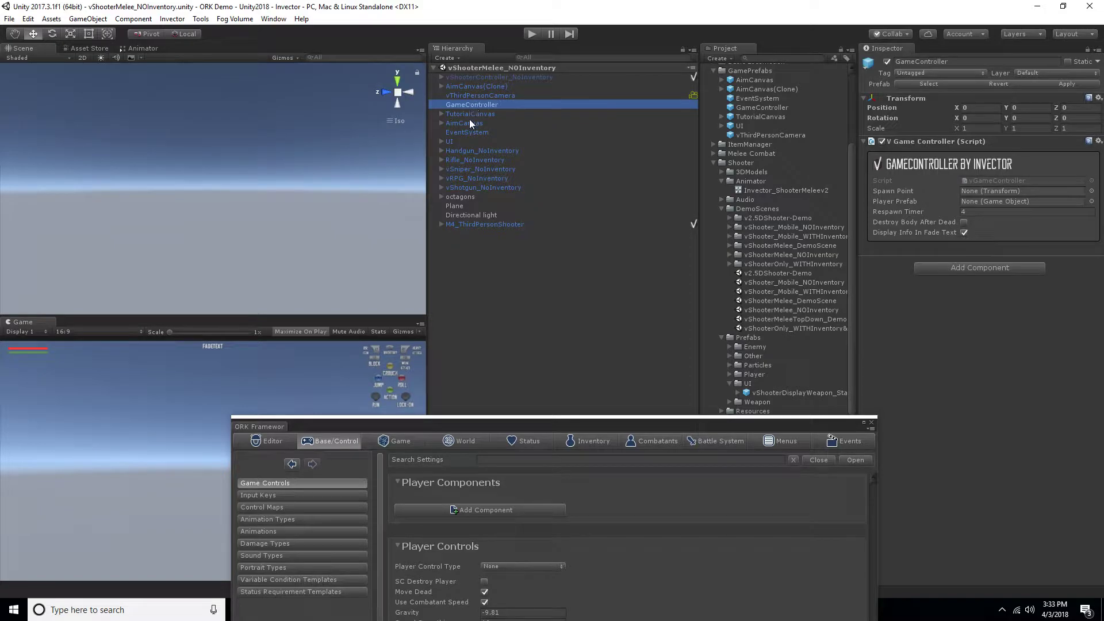
left_click(475, 114)
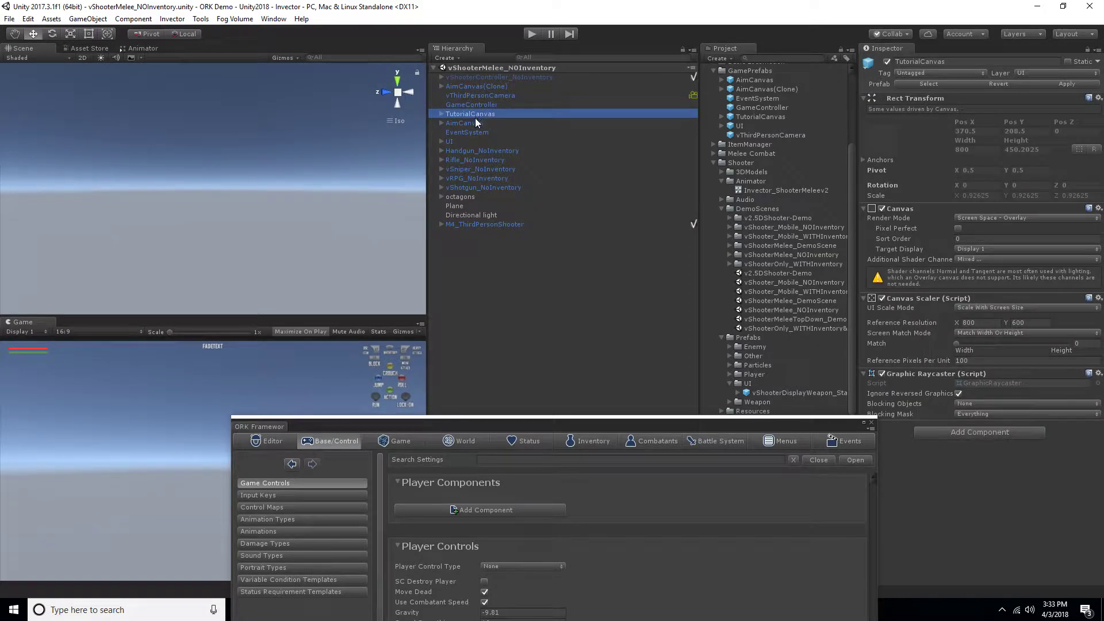
left_click(474, 120)
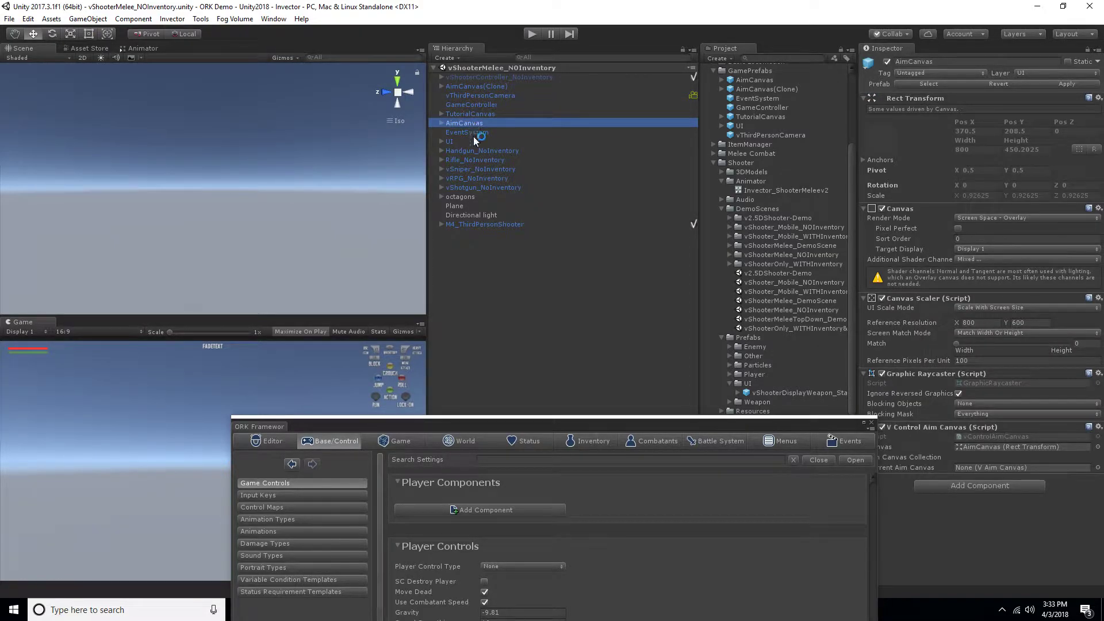
left_click(475, 141)
left_click(472, 133)
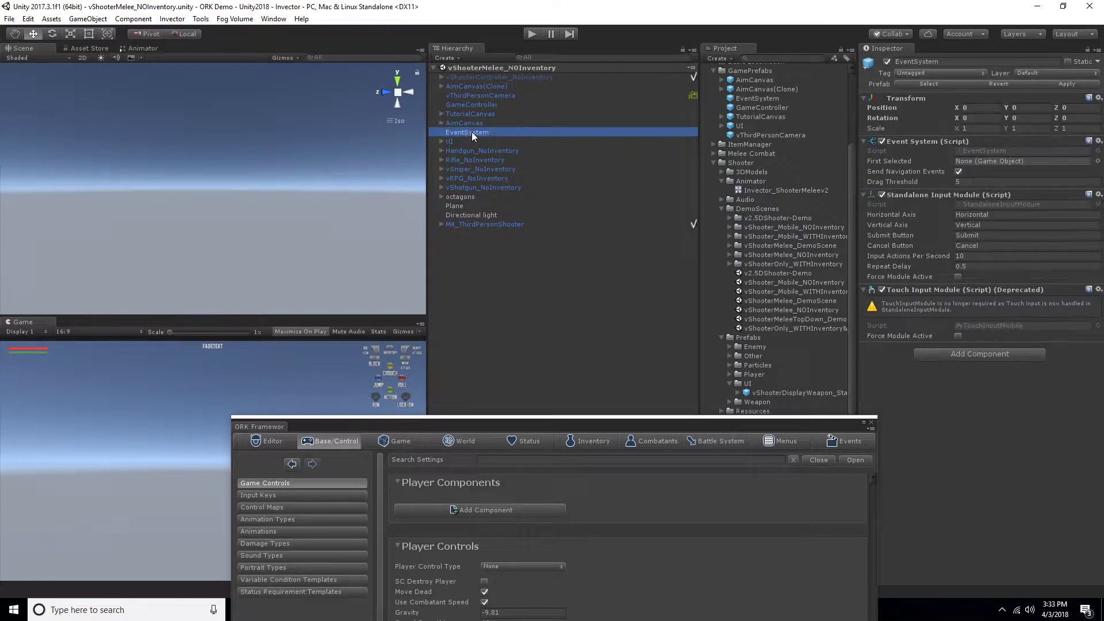
left_click(450, 141)
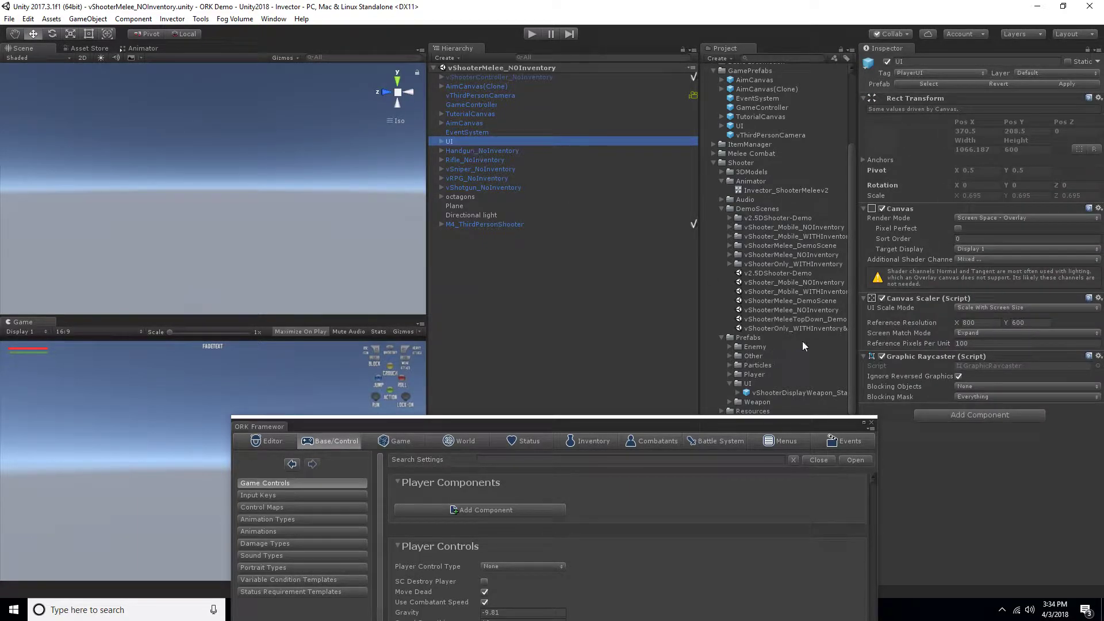
Select all prefabs from AimCanvas to vThirdPersonCamera in Invector's GamePrefabs folder and move the ORK Framework window out of the way
scroll(805, 325, "up", 5)
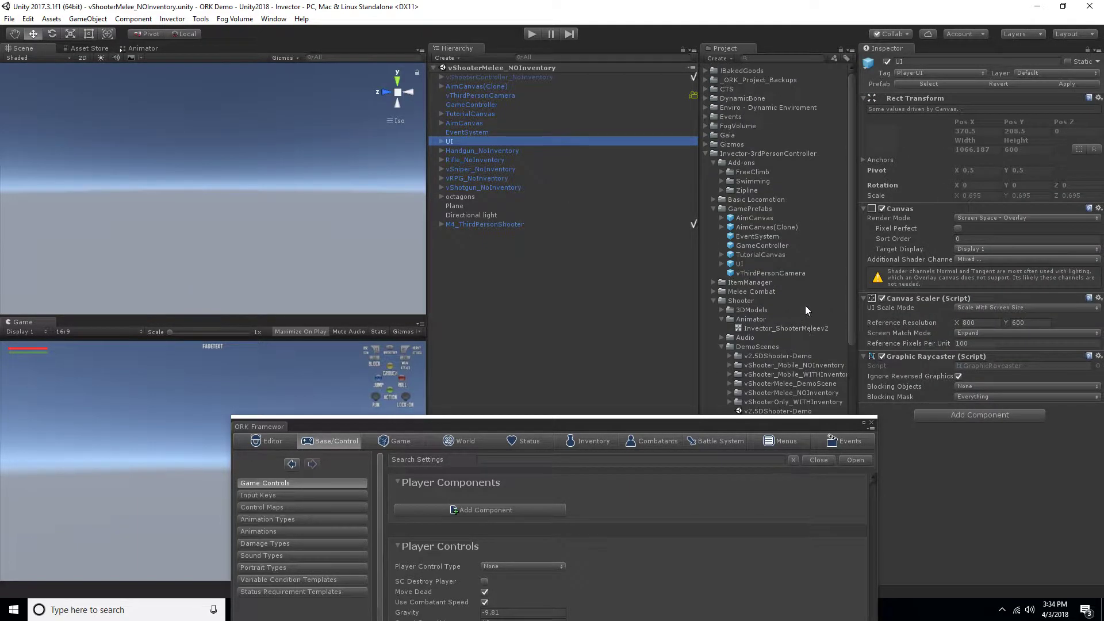
left_click(765, 218)
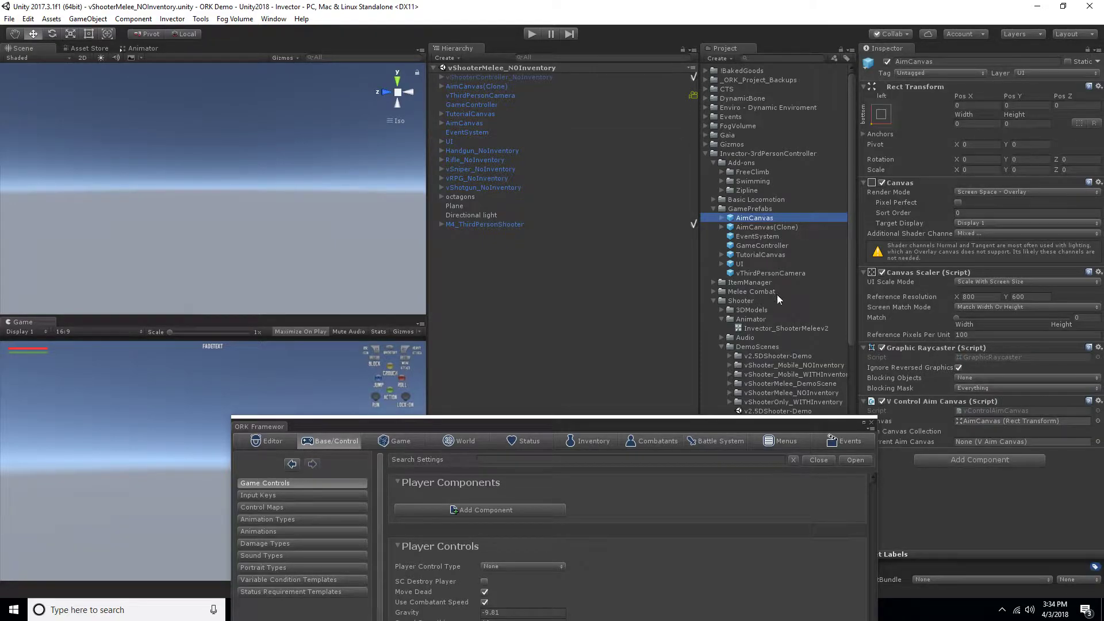
left_click(757, 273, "shift")
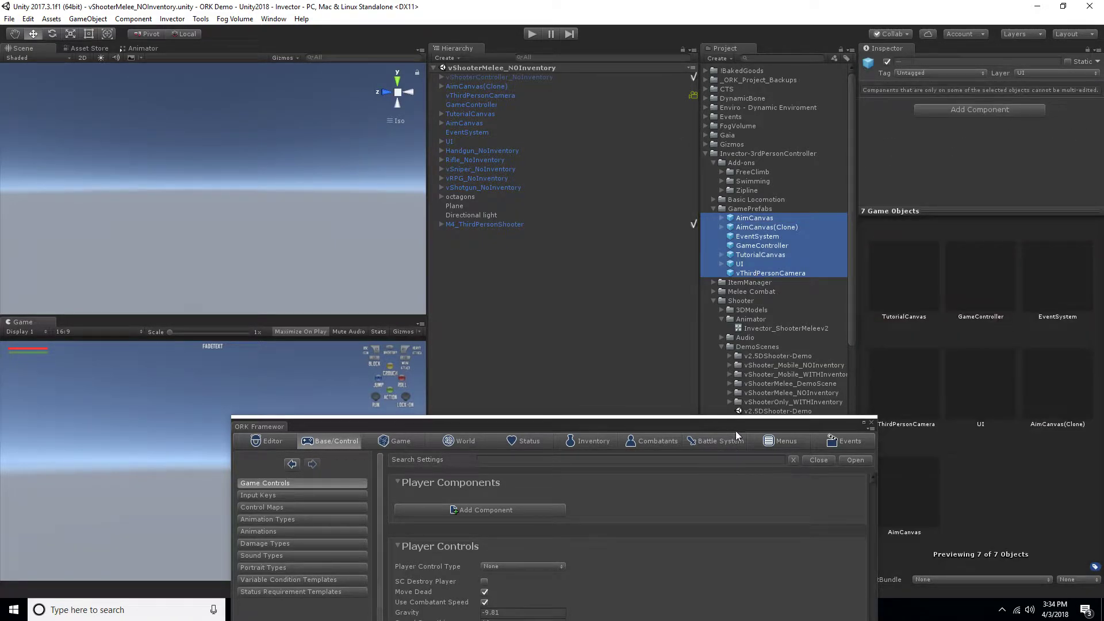
left_click_drag(736, 427, 1012, 620)
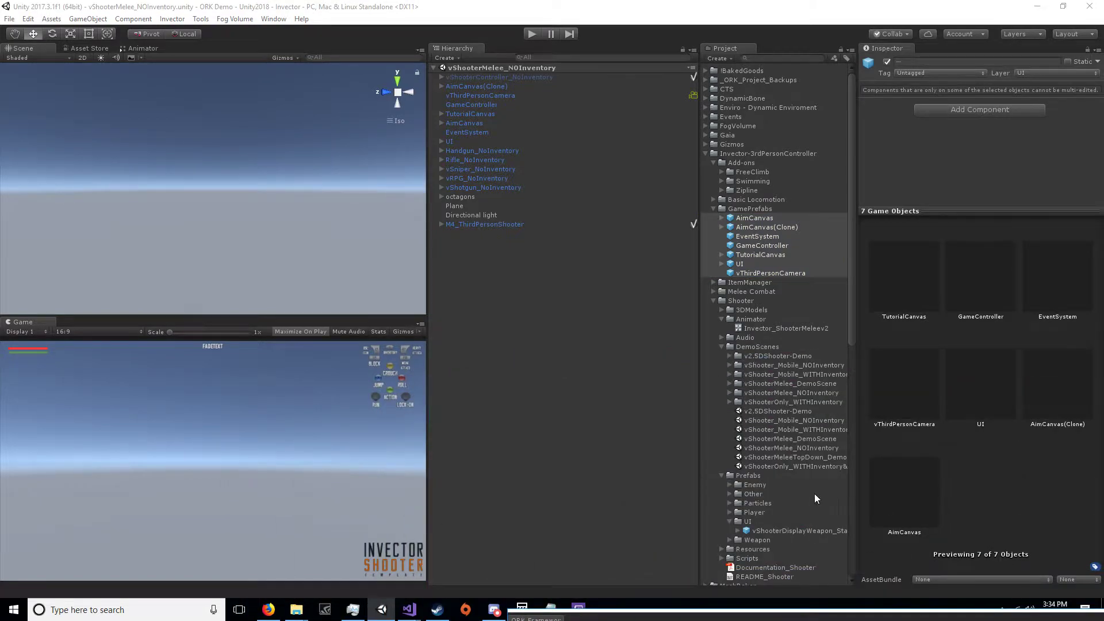
Reopen the 1 Town scene and select its Invector objects from AimCanvas to vThirdPersonCamera
scroll(818, 498, "down", 15)
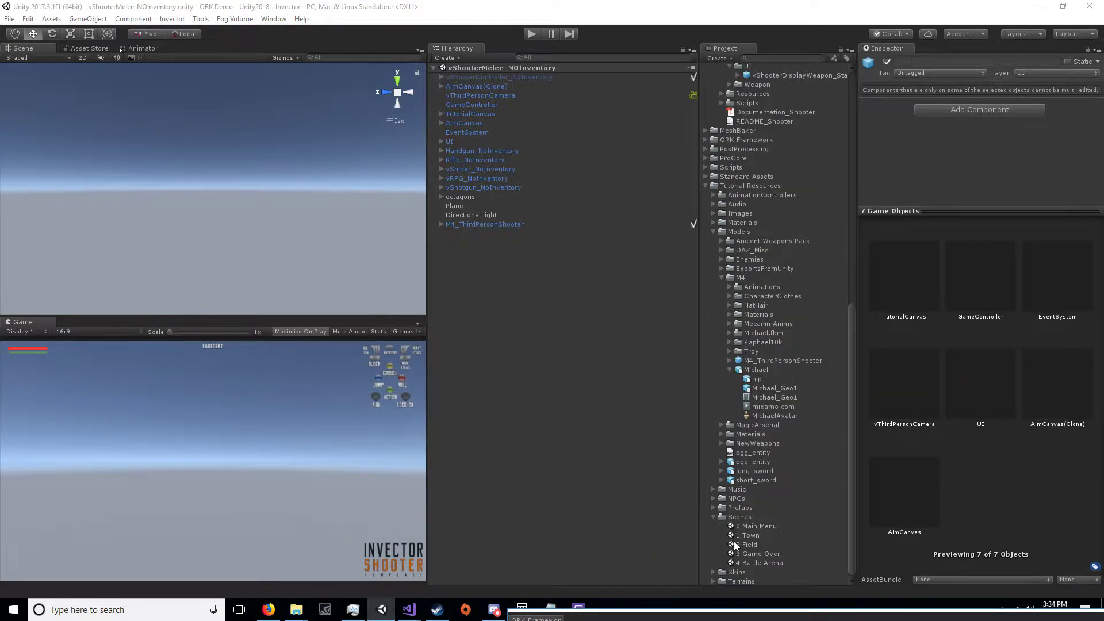
double_click(748, 535)
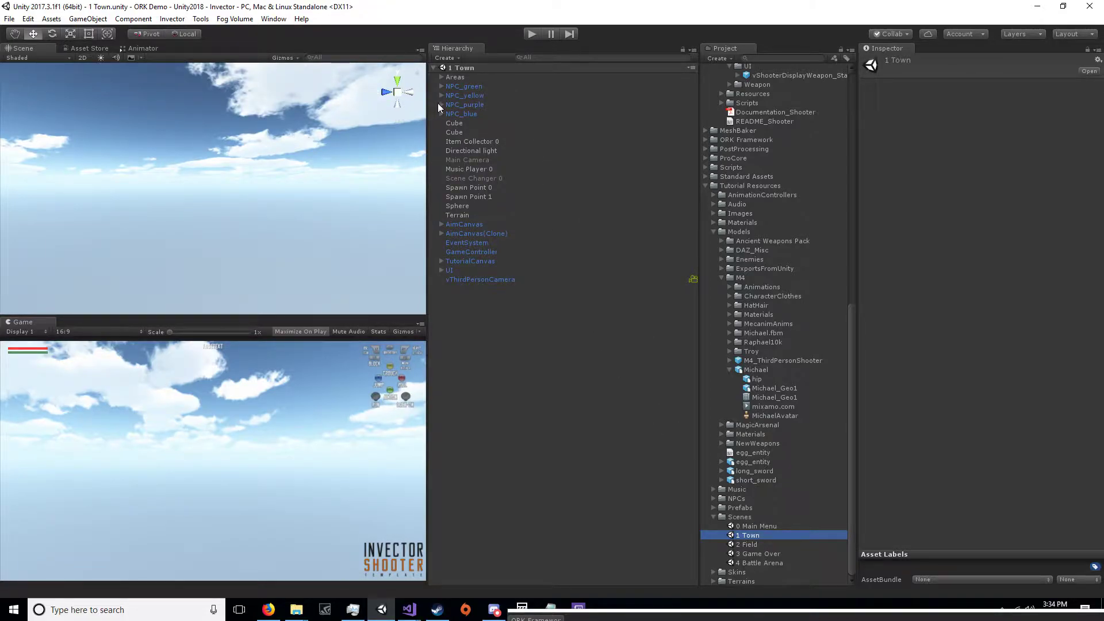
left_click(474, 225)
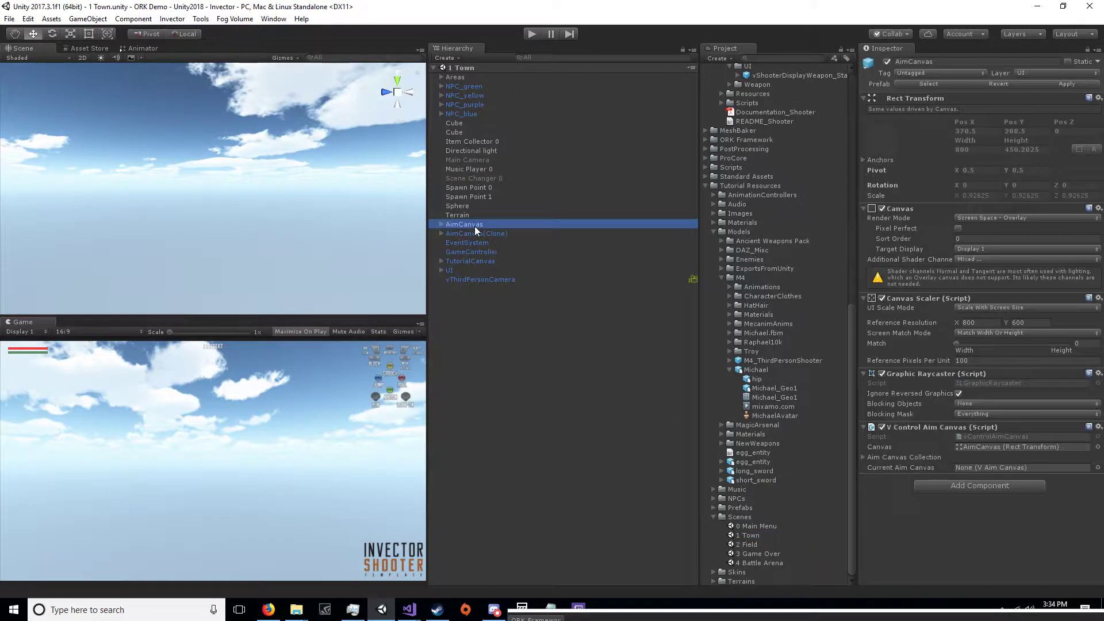
left_click(469, 281, "shift")
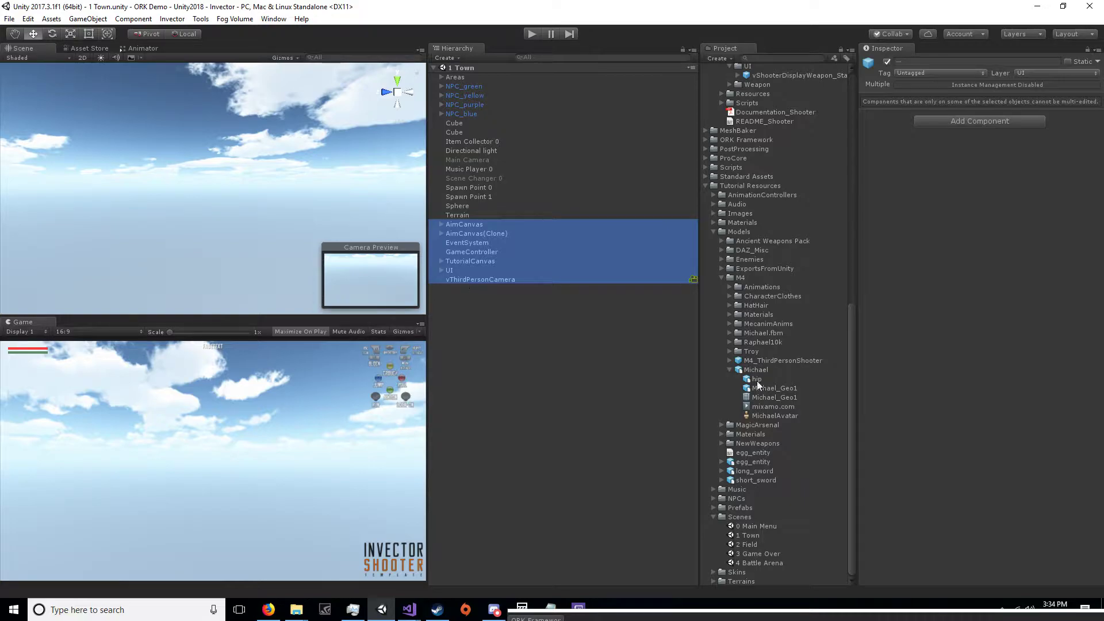
Open the 0 Main Menu scene, activate M4_ThirdPersonShooter, check its Equipment Viewer component, and apply the changes to the prefab
double_click(769, 523)
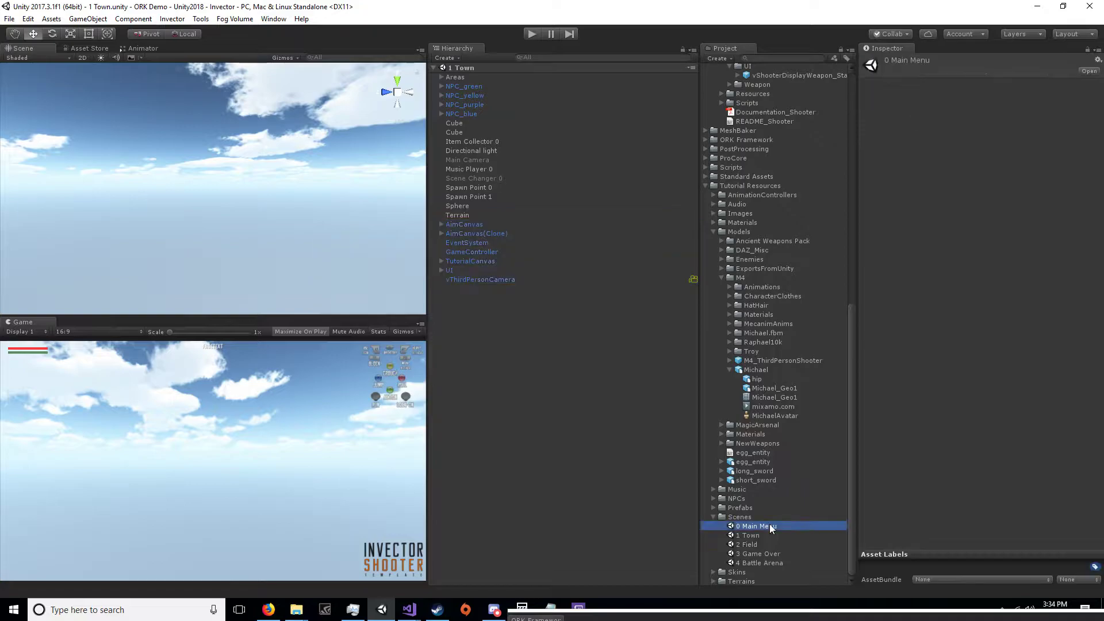
left_click(495, 106)
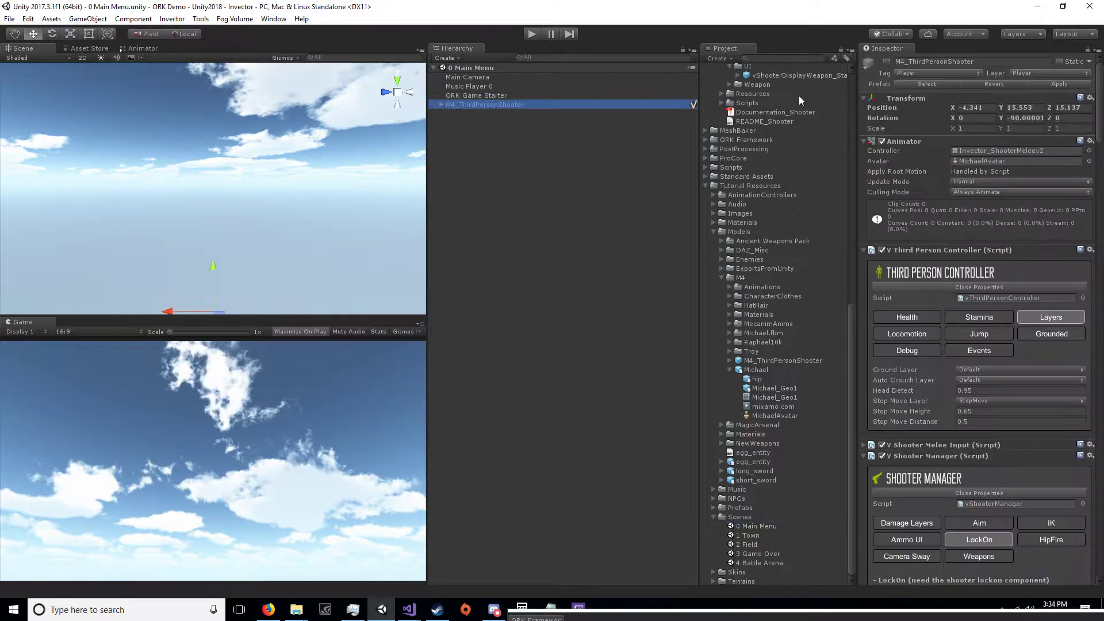
left_click(887, 61)
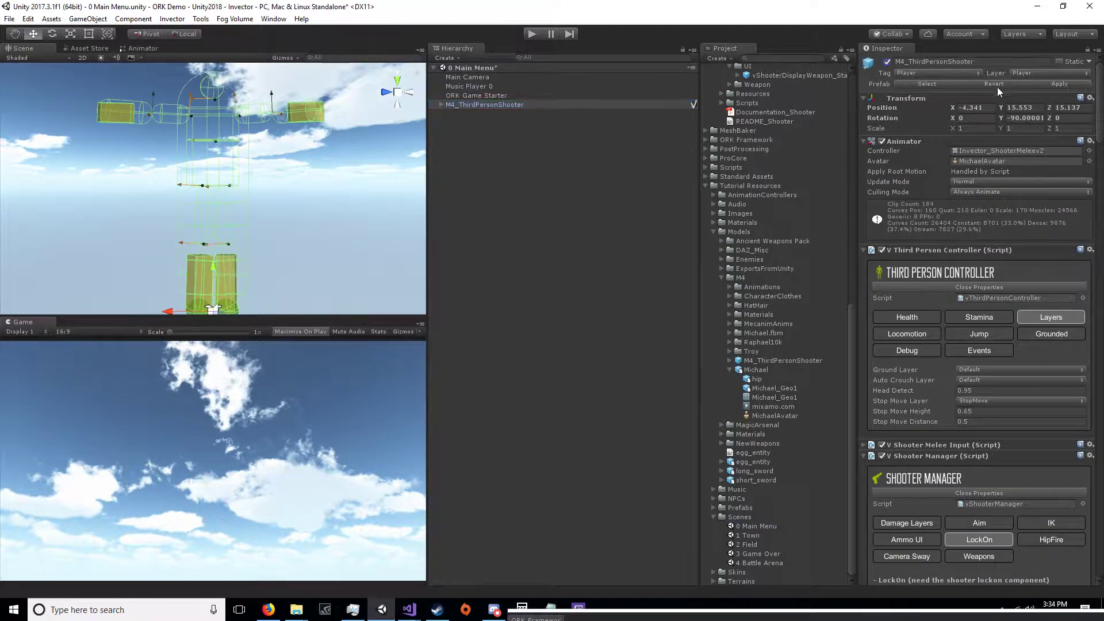
left_click_drag(1102, 114, 1103, 542)
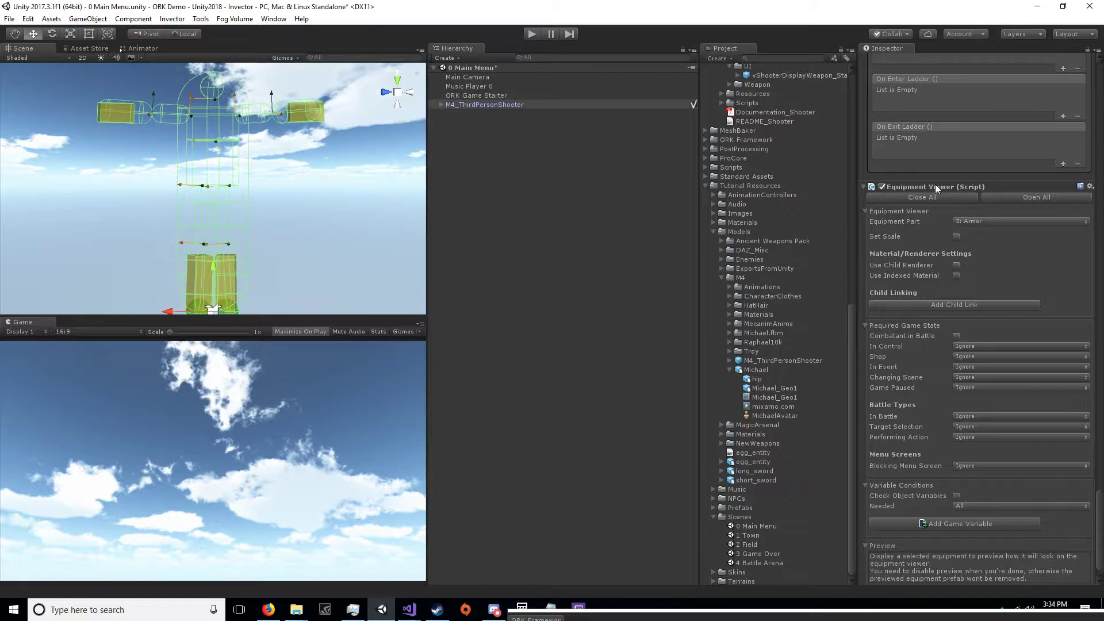
left_click(1100, 76)
left_click(1067, 85)
Add the MyHip script to the hip object of M4_ThirdPersonShooter and apply the change to the prefab
left_click(441, 106)
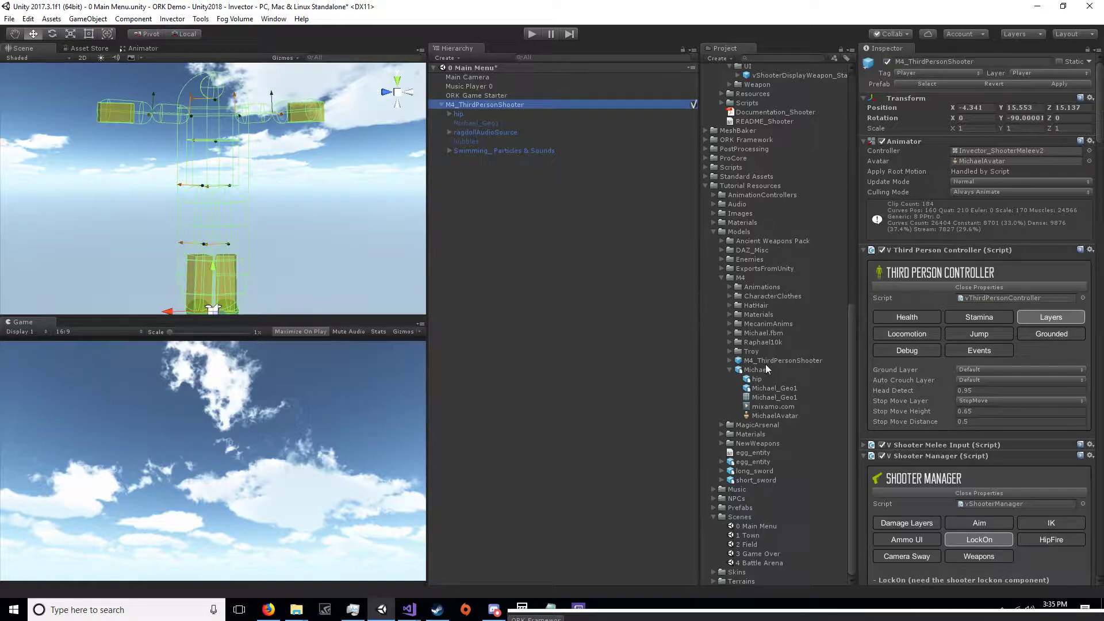
scroll(769, 383, "up", 15)
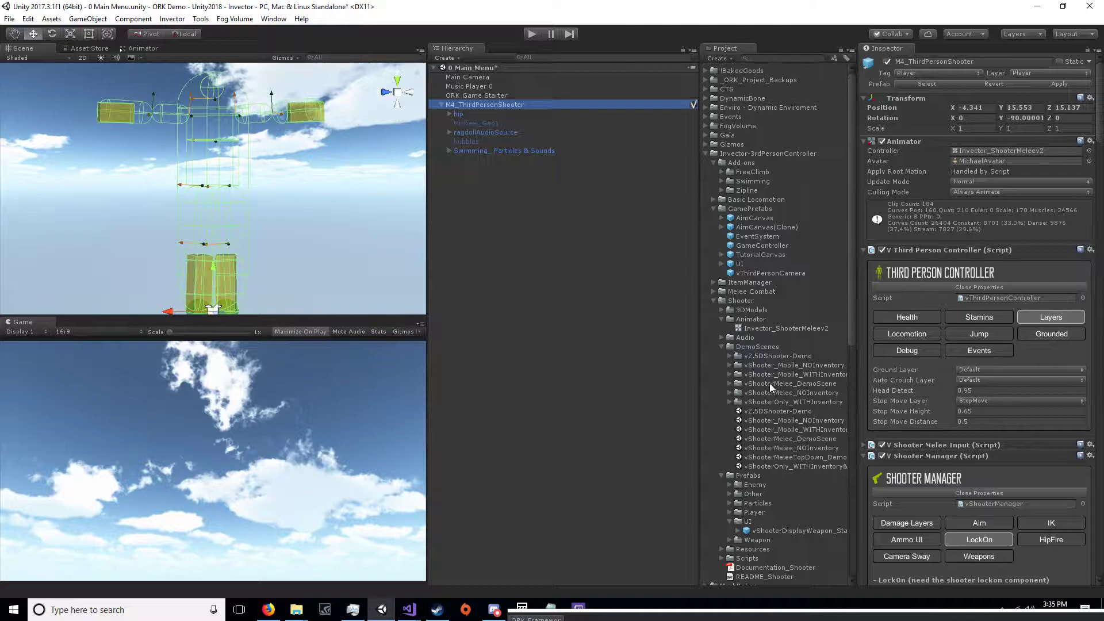
scroll(741, 271, "down", 7)
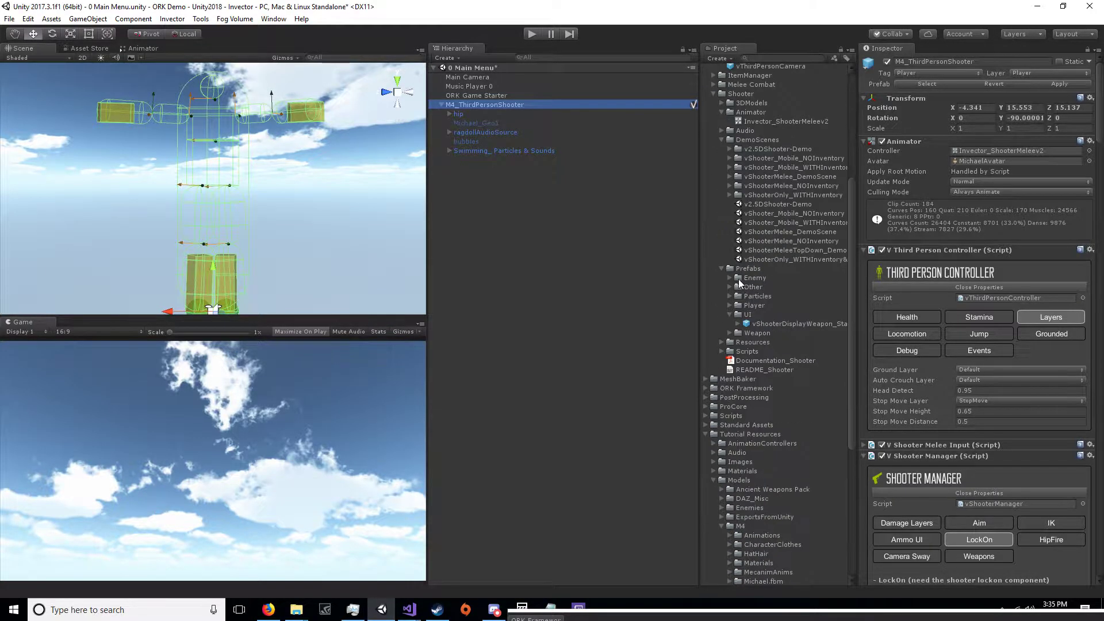
left_click(706, 416)
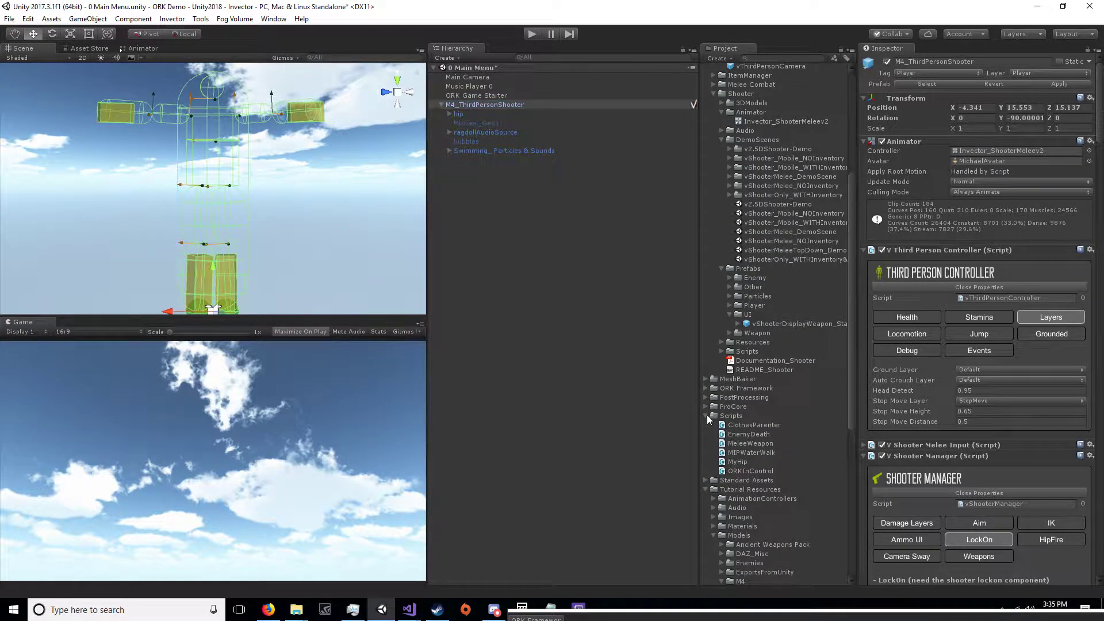
left_click(736, 462)
left_click_drag(736, 464, 464, 112)
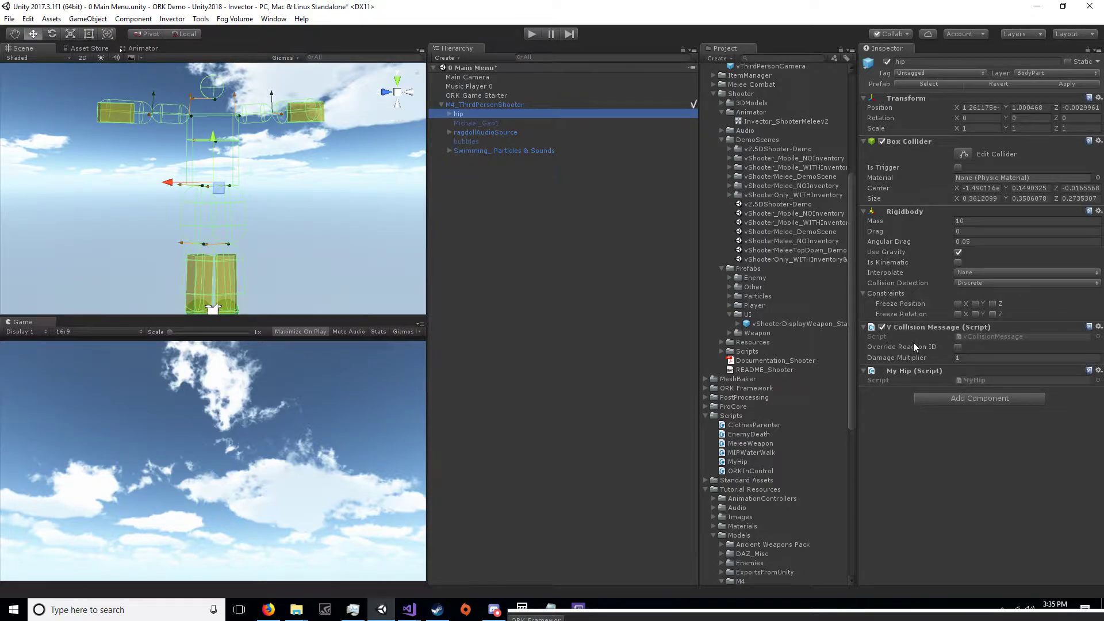
left_click(488, 105)
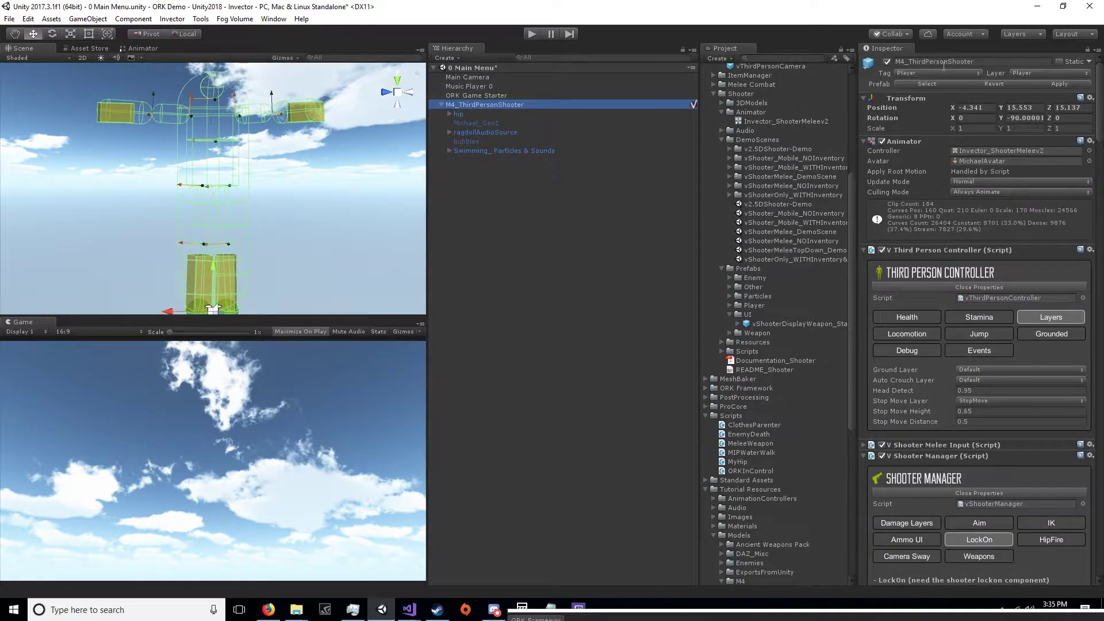
left_click(1069, 83)
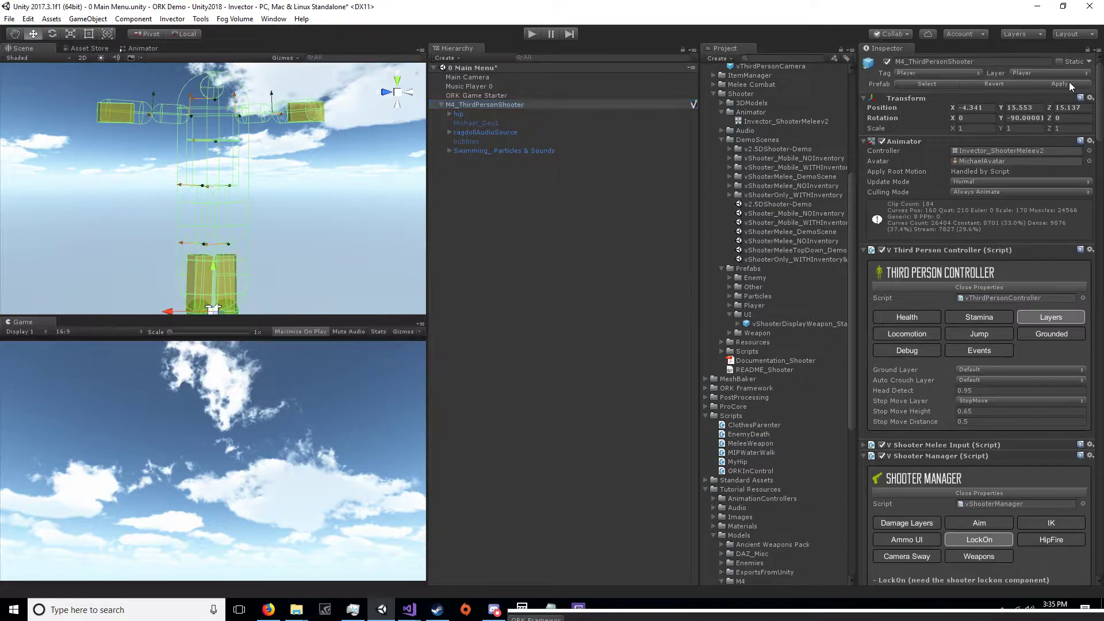
Deactivate M4_ThirdPersonShooter in the scene and select the TroySpartanBriefs model in the M4 models' Troy folder
left_click(887, 62)
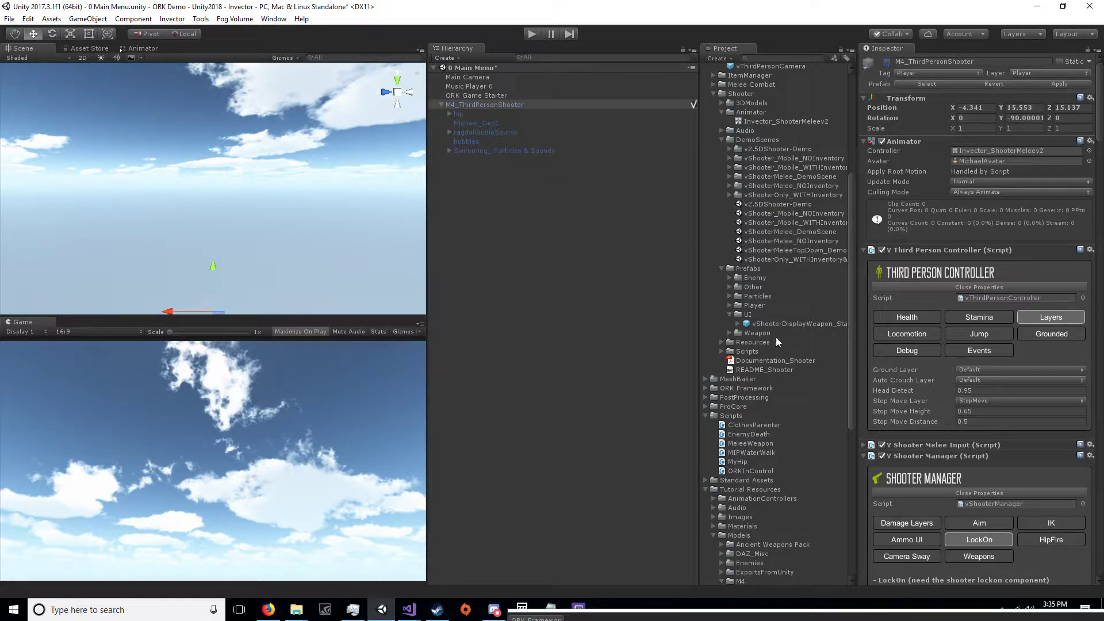
scroll(782, 406, "down", 10)
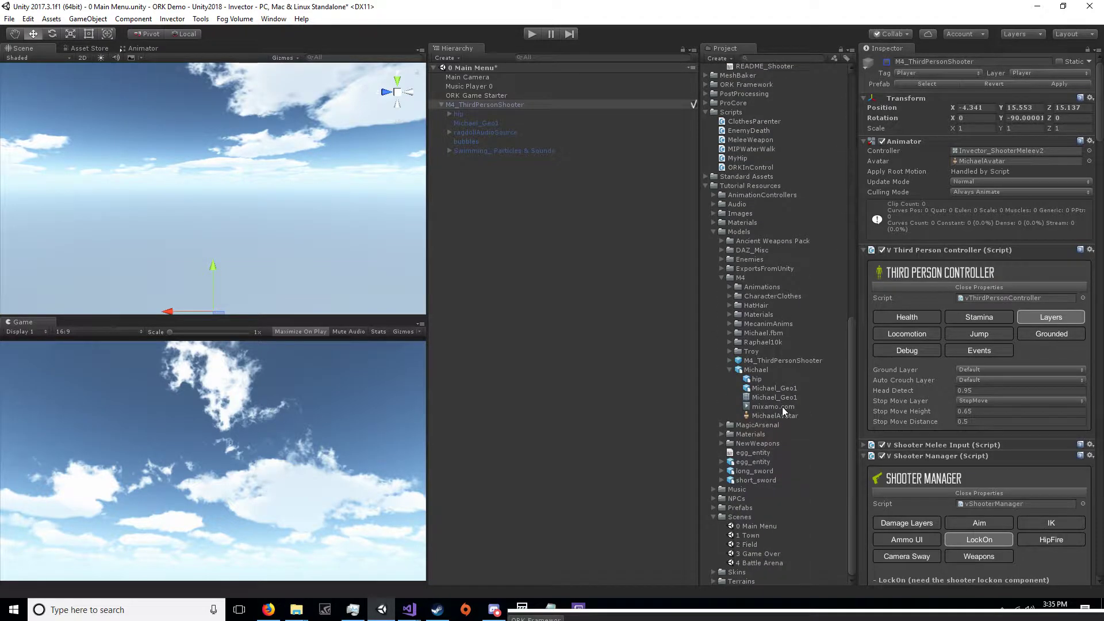
left_click(729, 349)
scroll(719, 397, "down", 7)
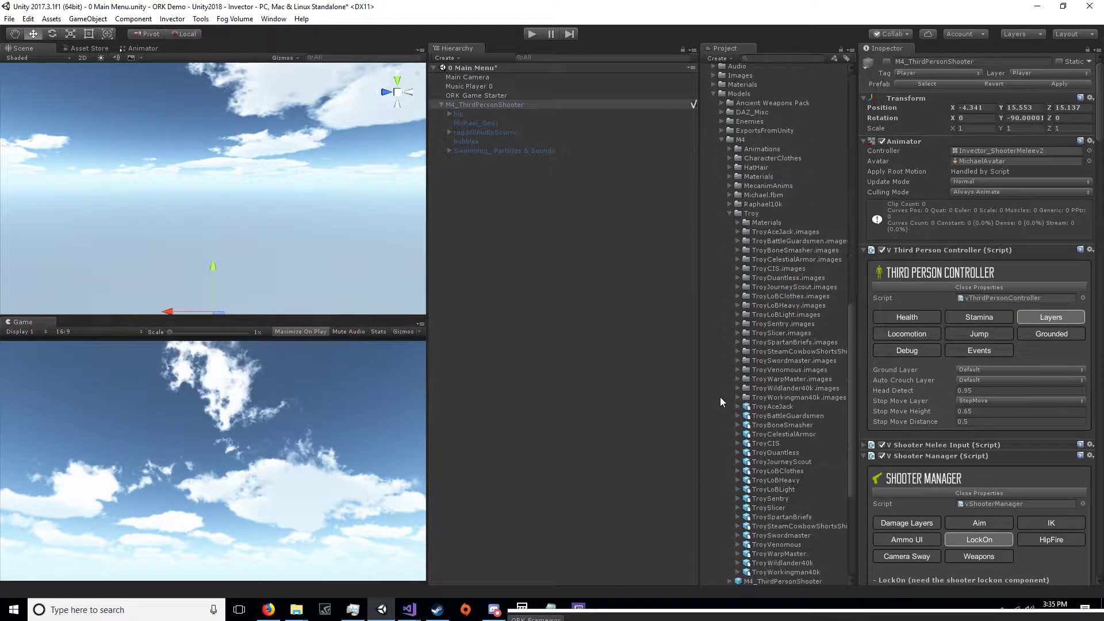
scroll(720, 397, "down", 1)
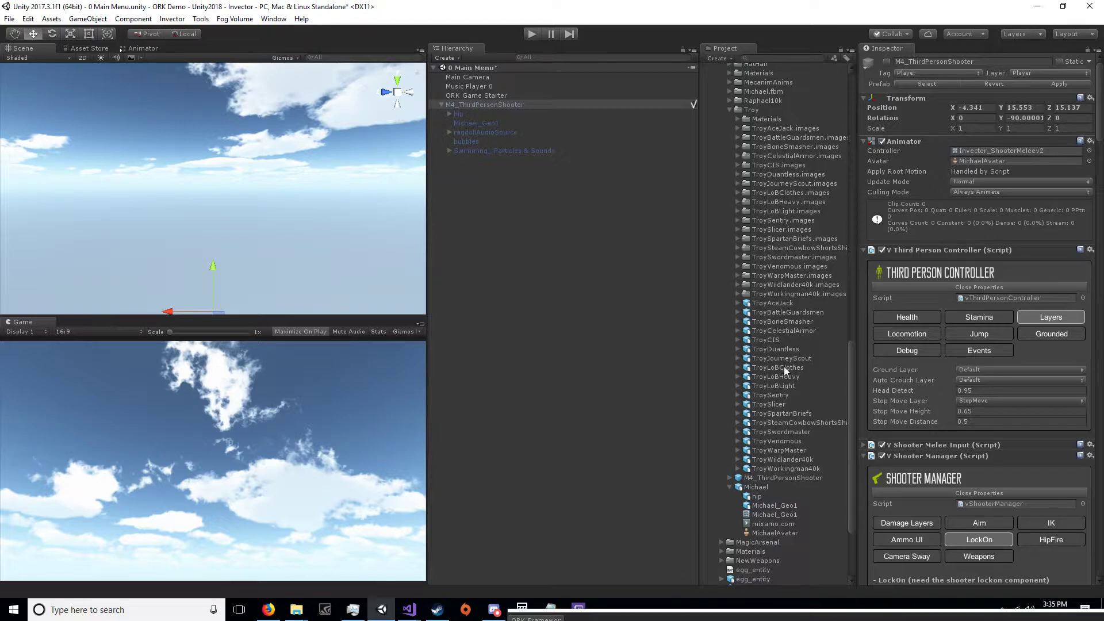
left_click(787, 470)
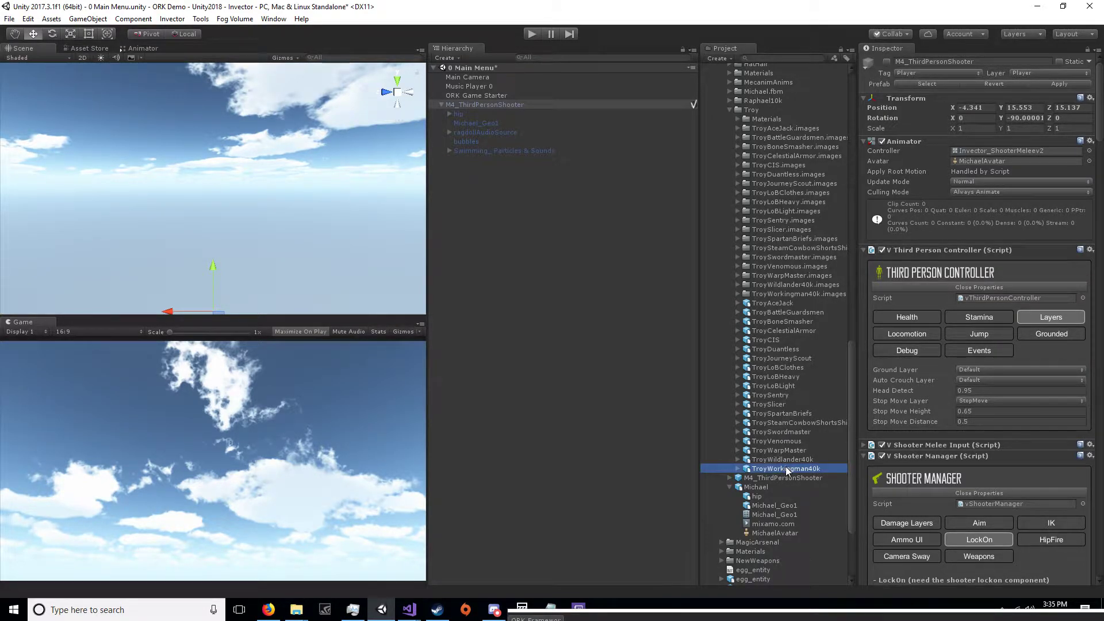
left_click_drag(787, 470, 797, 445)
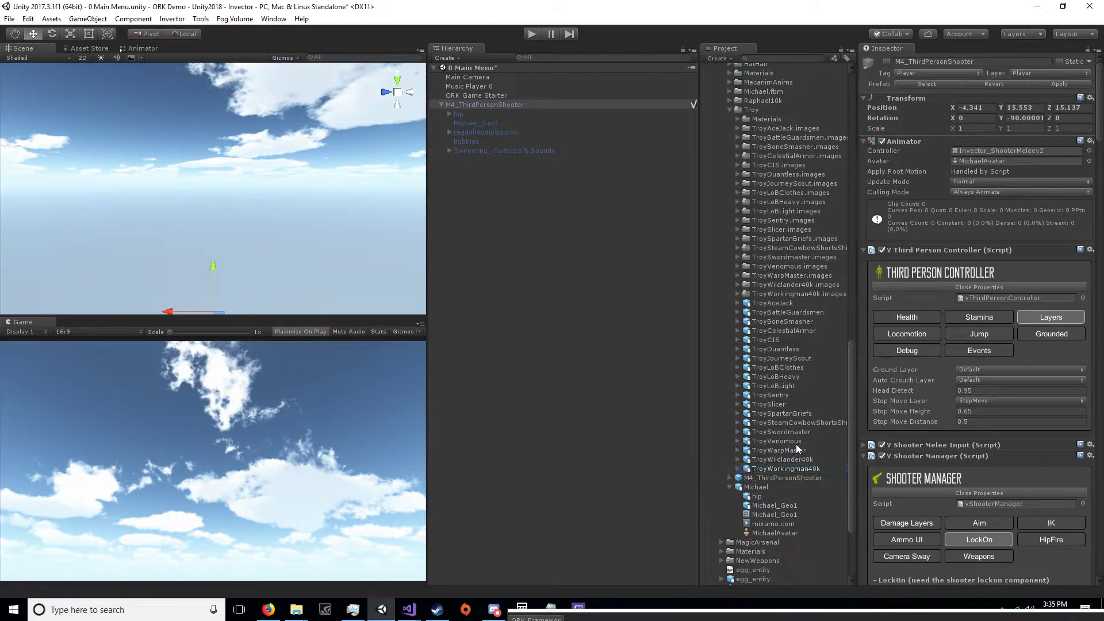
left_click(789, 413)
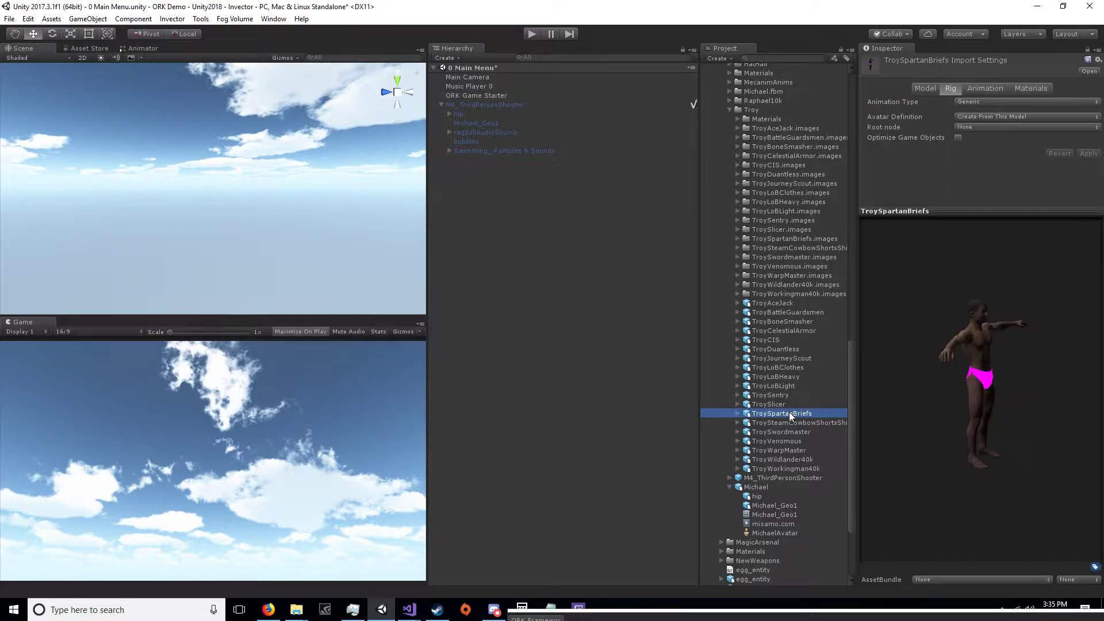
Examine the briefs in the TroySpartanBriefs model preview and look through the surrounding project folders
left_click_drag(956, 388, 865, 368)
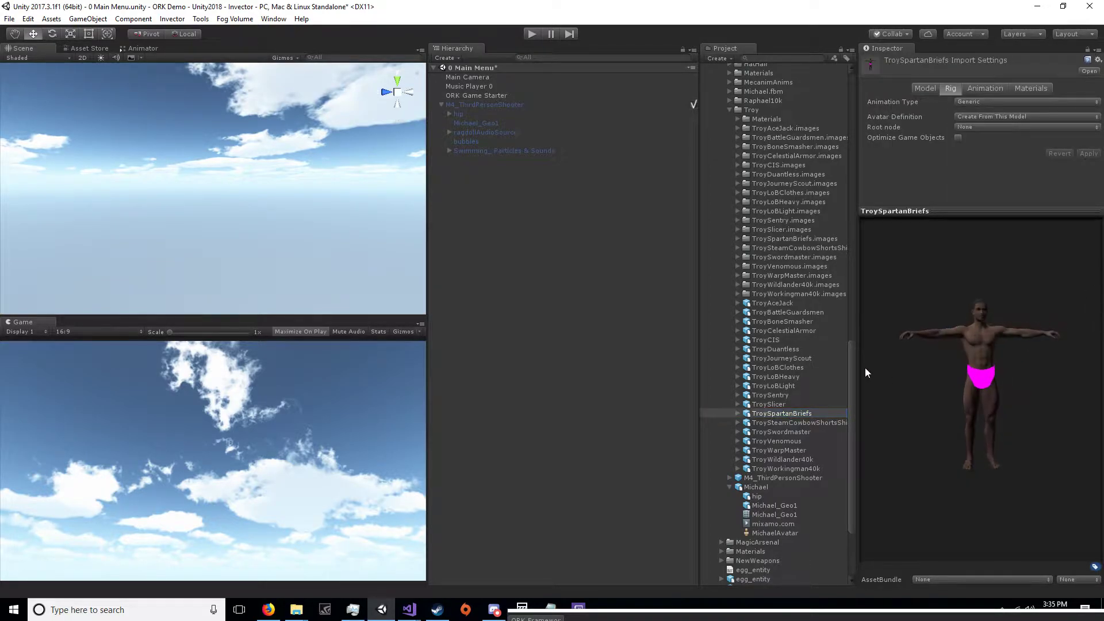
scroll(751, 302, "up", 10)
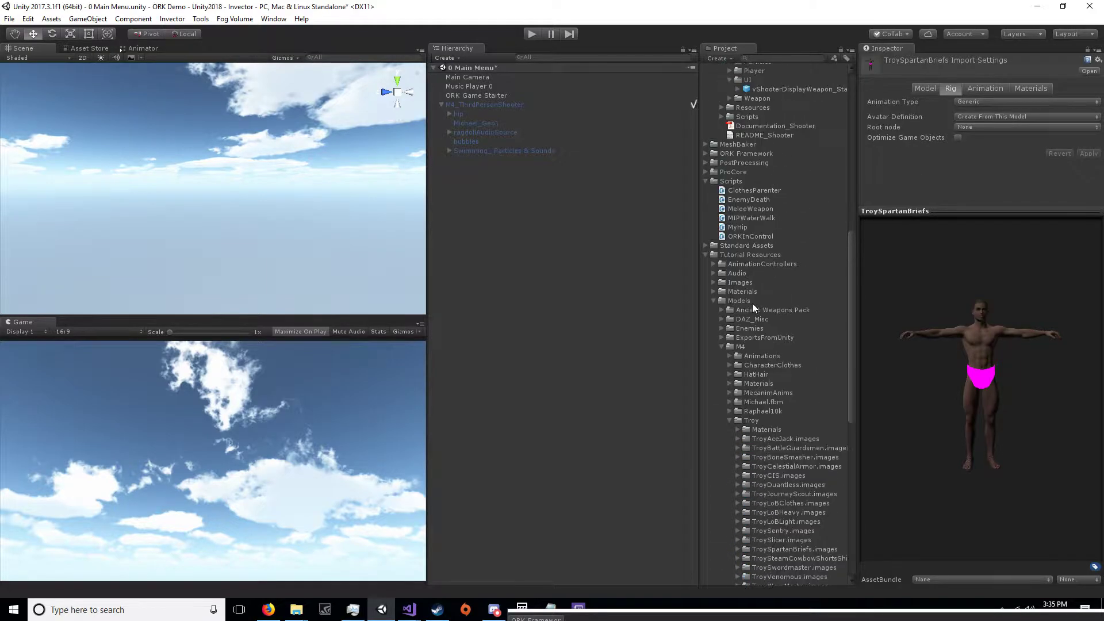
mouse_move(1009, 365)
left_mouse_down()
mouse_move(941, 350)
mouse_move(1005, 364)
left_mouse_up()
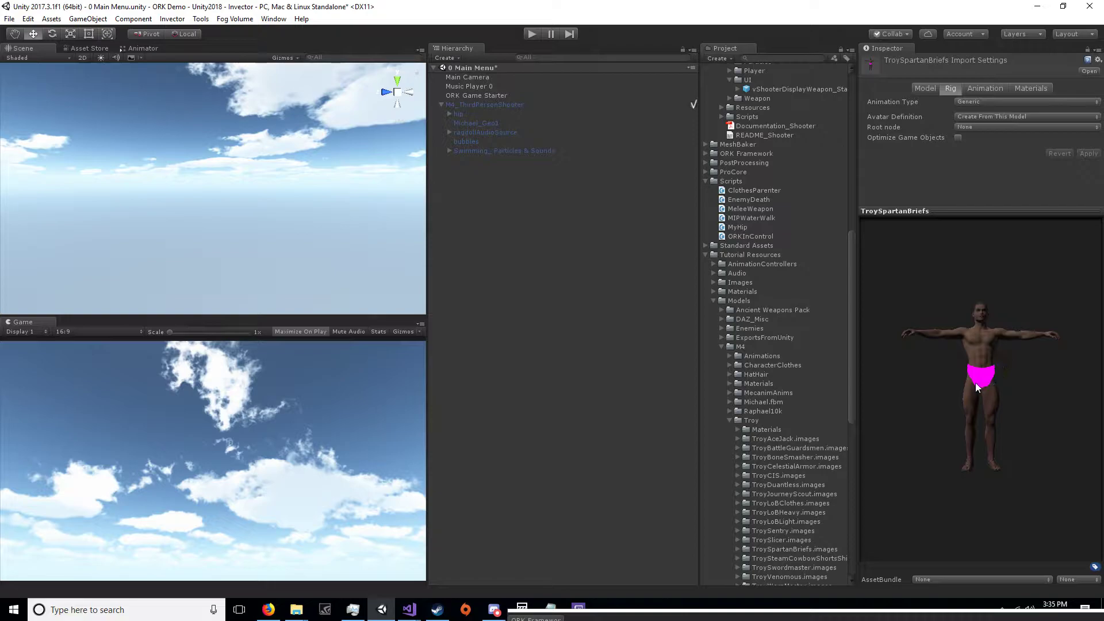
scroll(816, 361, "up", 9)
scroll(816, 361, "down", 10)
scroll(816, 361, "down", 5)
scroll(816, 362, "down", 6)
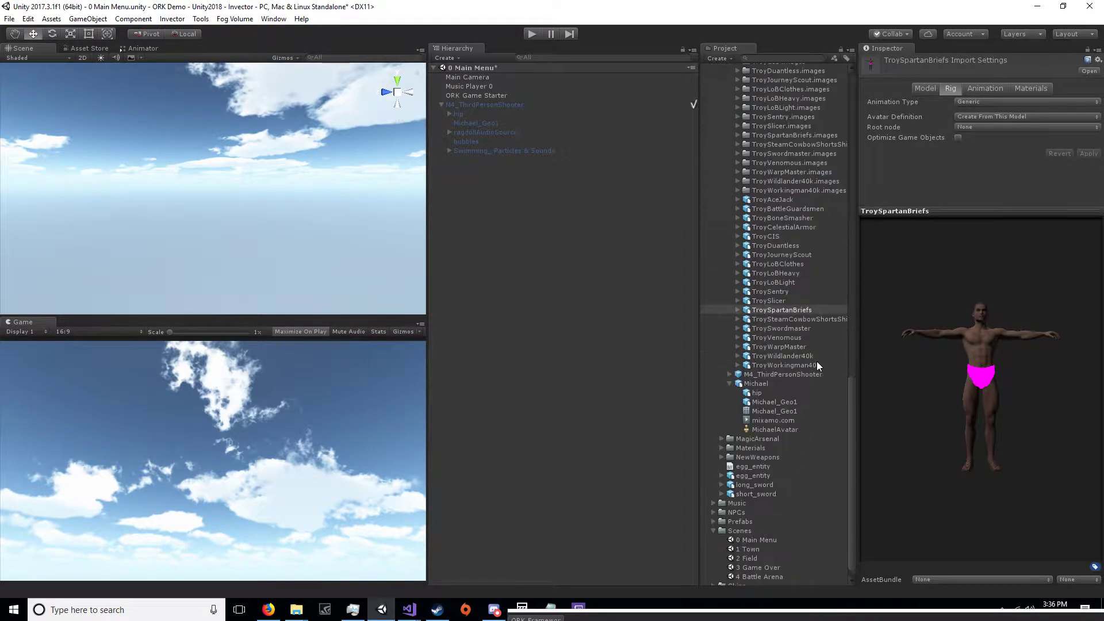
left_click(738, 310)
left_click(737, 310)
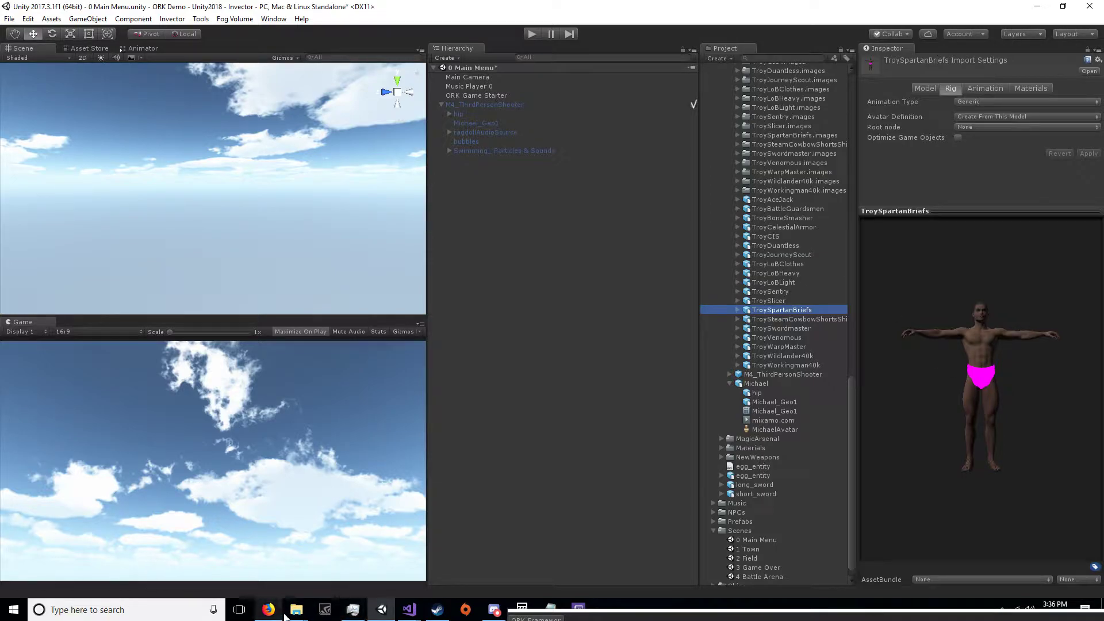
Switch to File Explorer and select Normal-Diffuse.shader and Standard.shader in the Standard Assets Shaders folder of ORK Demo - Unity2017 - Invector
mouse_move(293, 613)
left_click(324, 551)
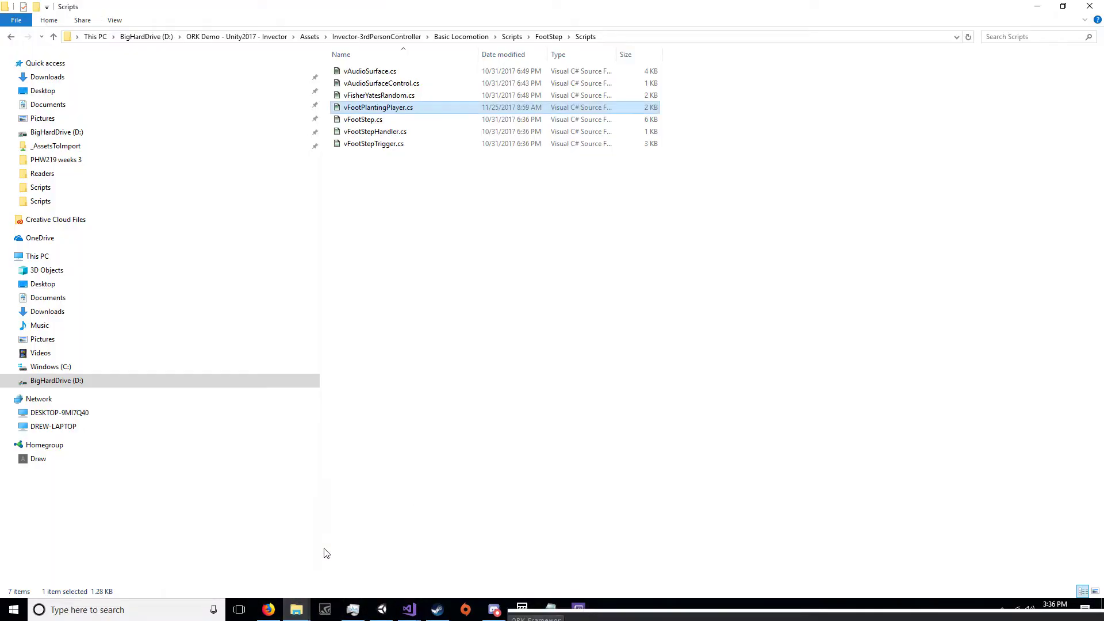
left_click(296, 613)
left_click(238, 549)
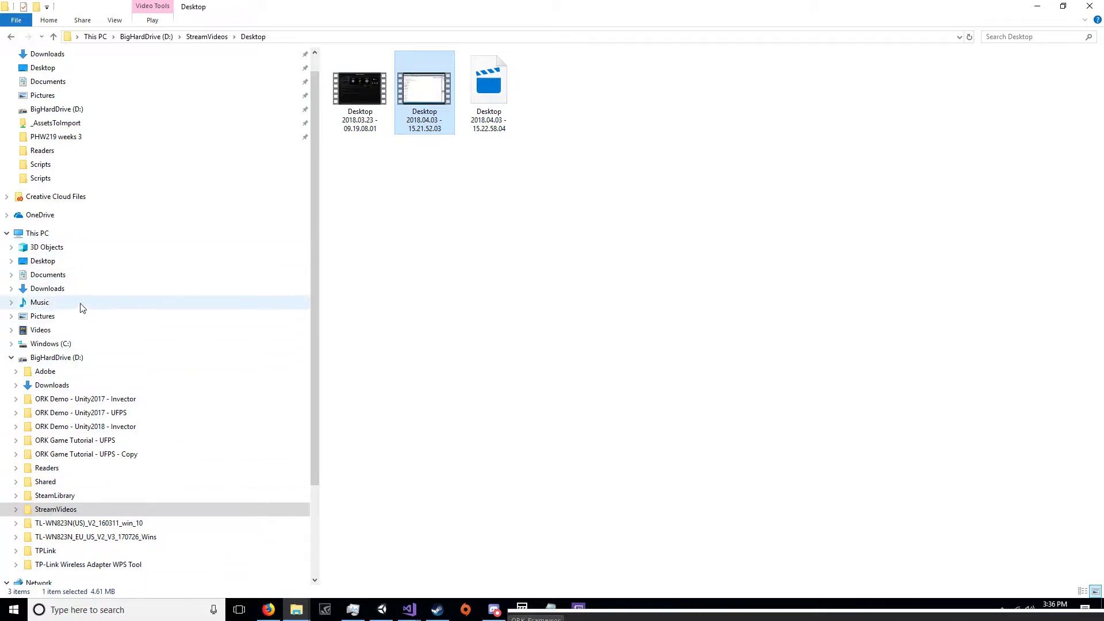
left_click(92, 399)
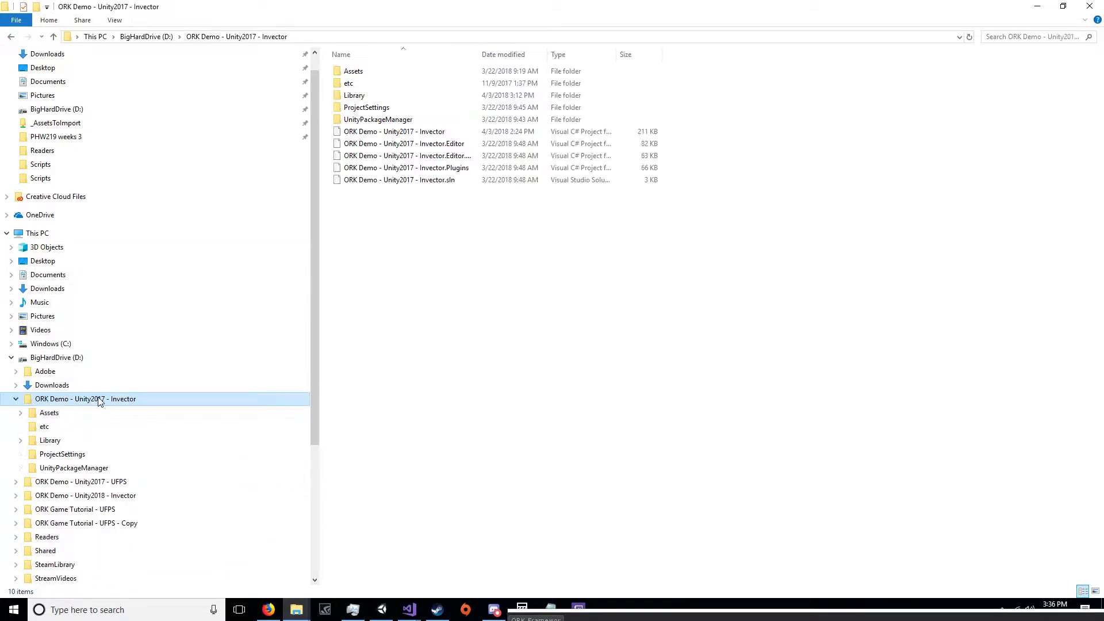
double_click(354, 71)
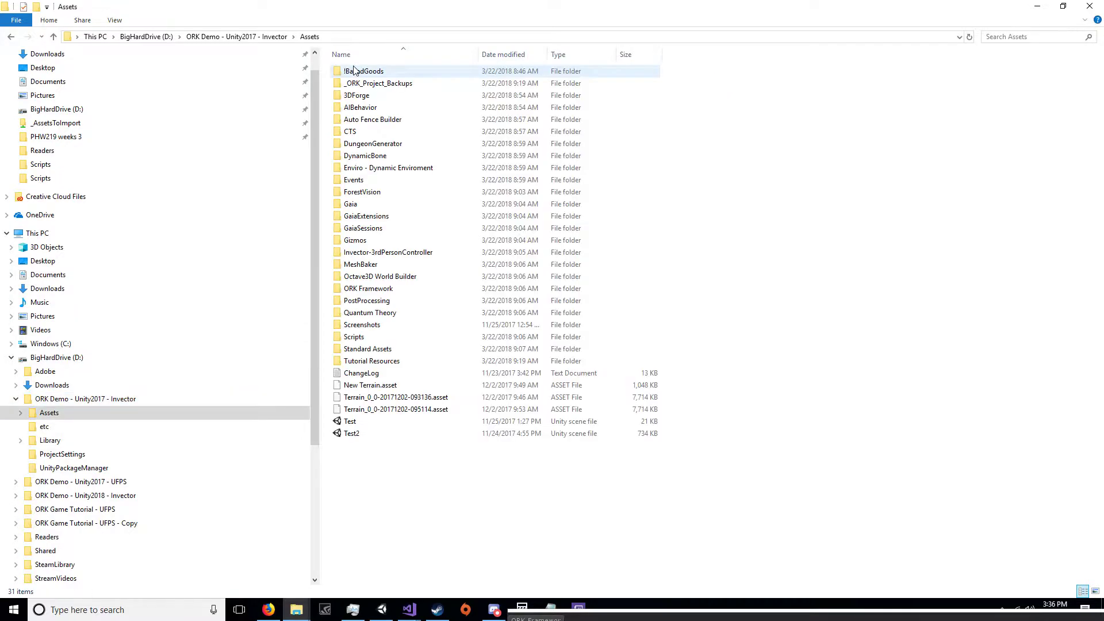
double_click(365, 350)
double_click(358, 159)
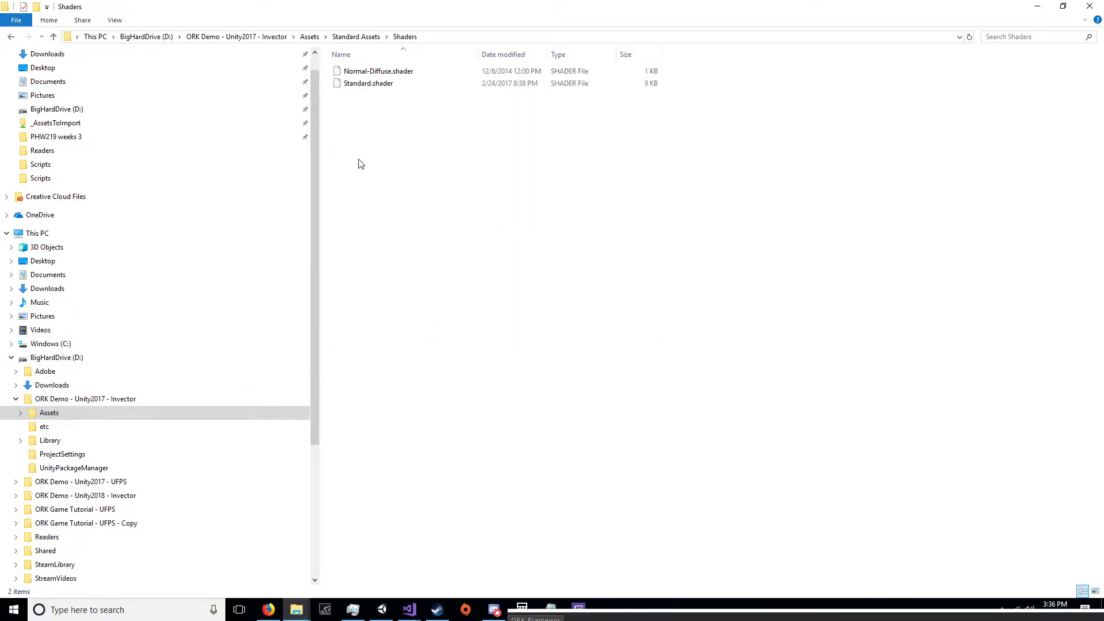
left_click(361, 86)
left_click(368, 73, "shift")
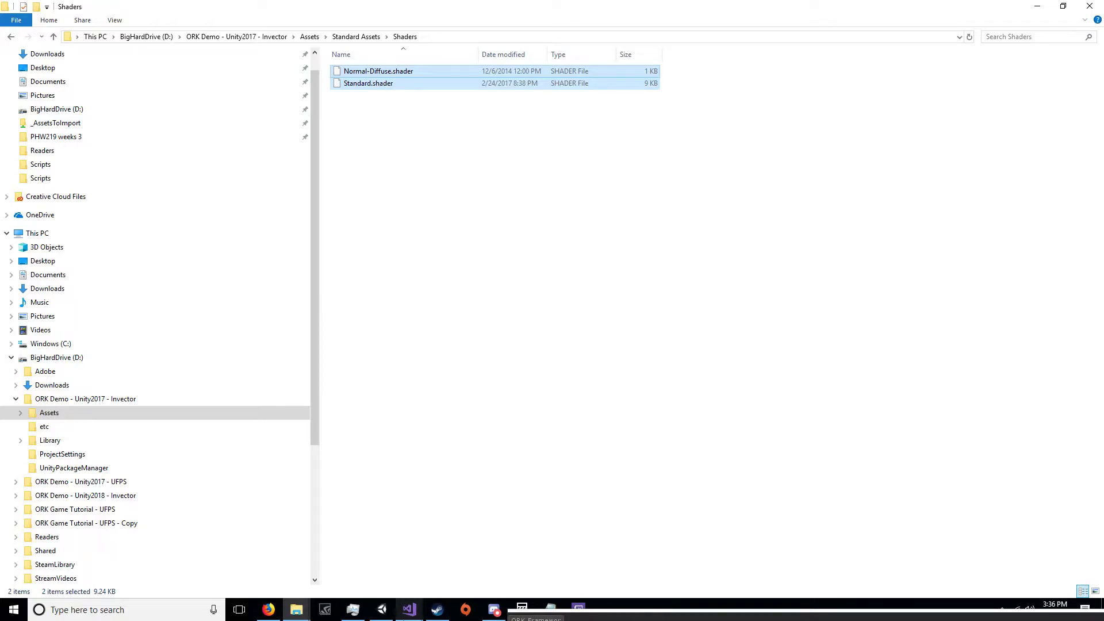
Switch to Unity, collapse Toon Shading under Standard Assets, and expand the Shaders folder
left_click(381, 610)
scroll(807, 237, "up", 8)
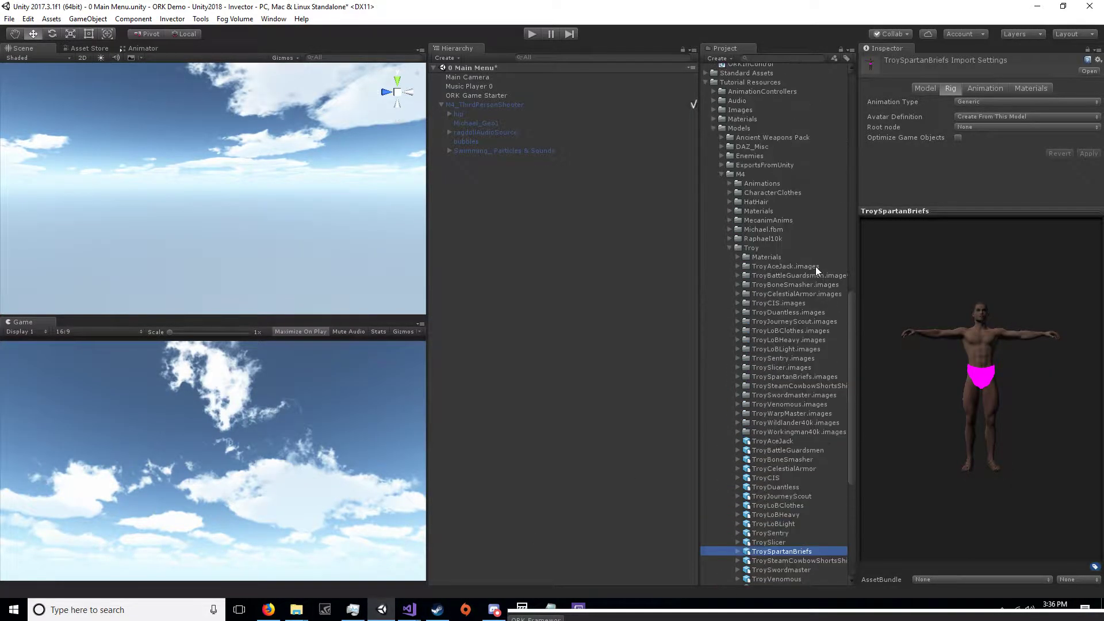
scroll(815, 267, "up", 5)
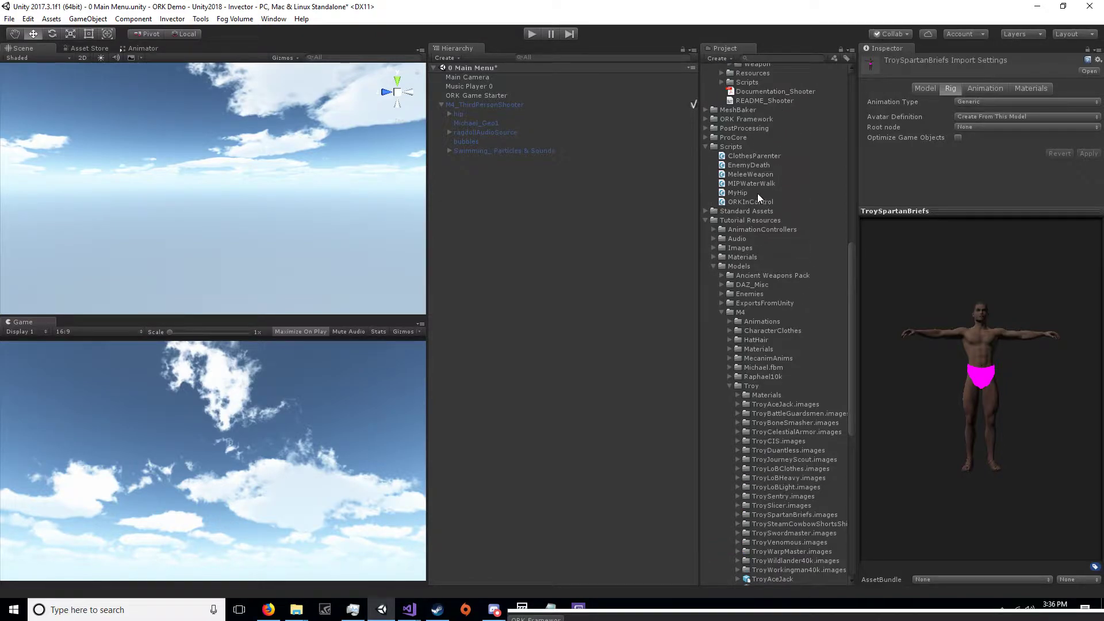
left_click(705, 211)
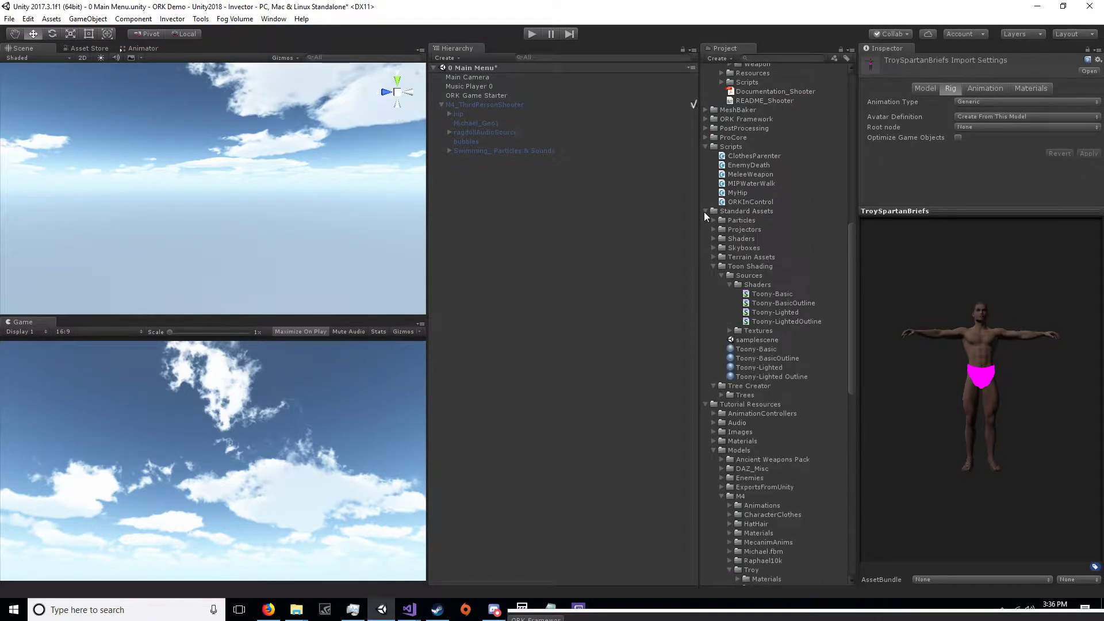
left_click(711, 264)
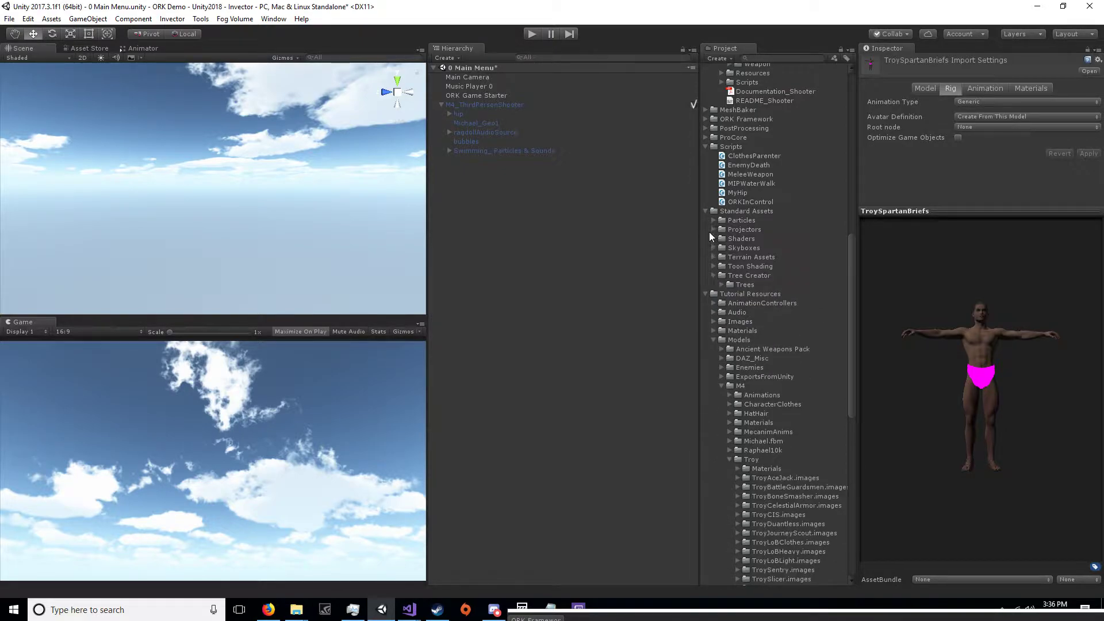
left_click(710, 238)
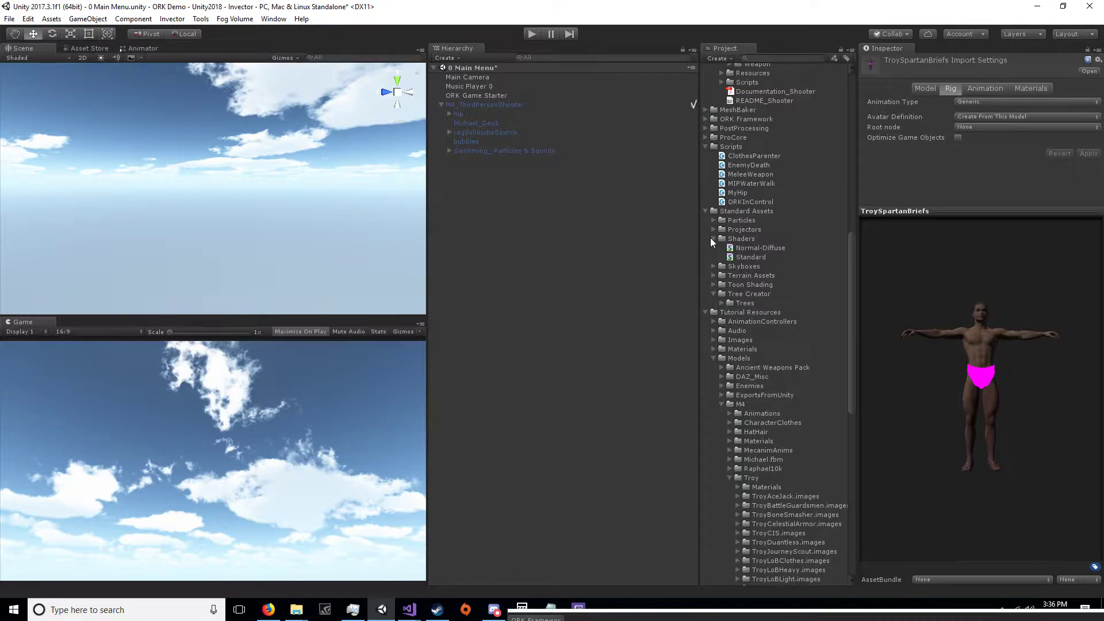
Inspect the Normal-Diffuse and Standard shaders and open the Standard shader's code in Visual Studio
left_click(761, 247)
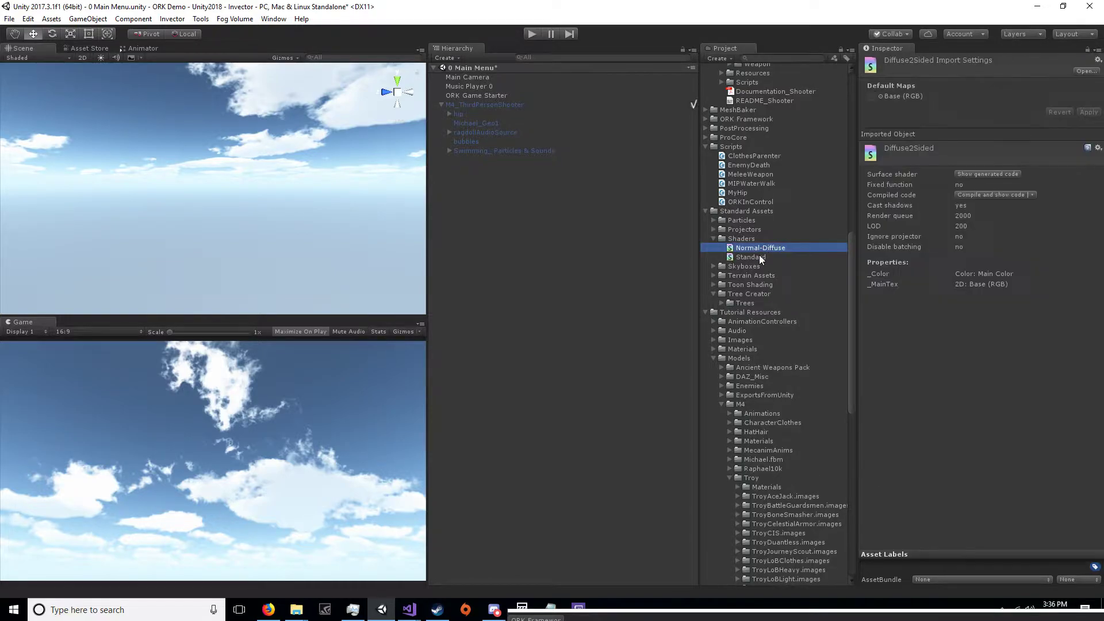
left_click(759, 257)
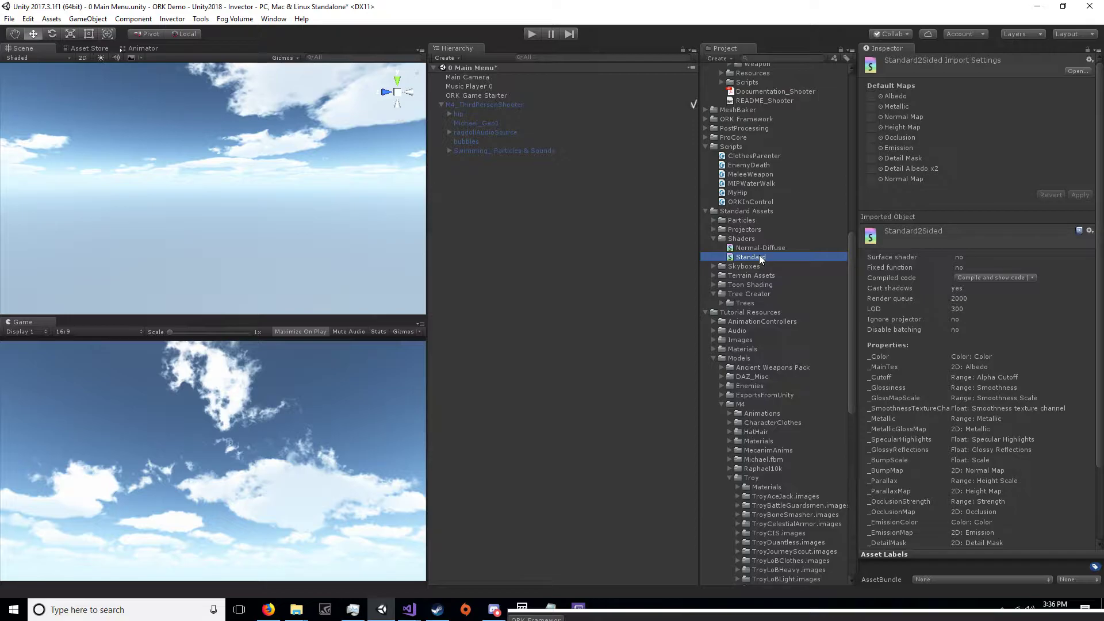
double_click(760, 259)
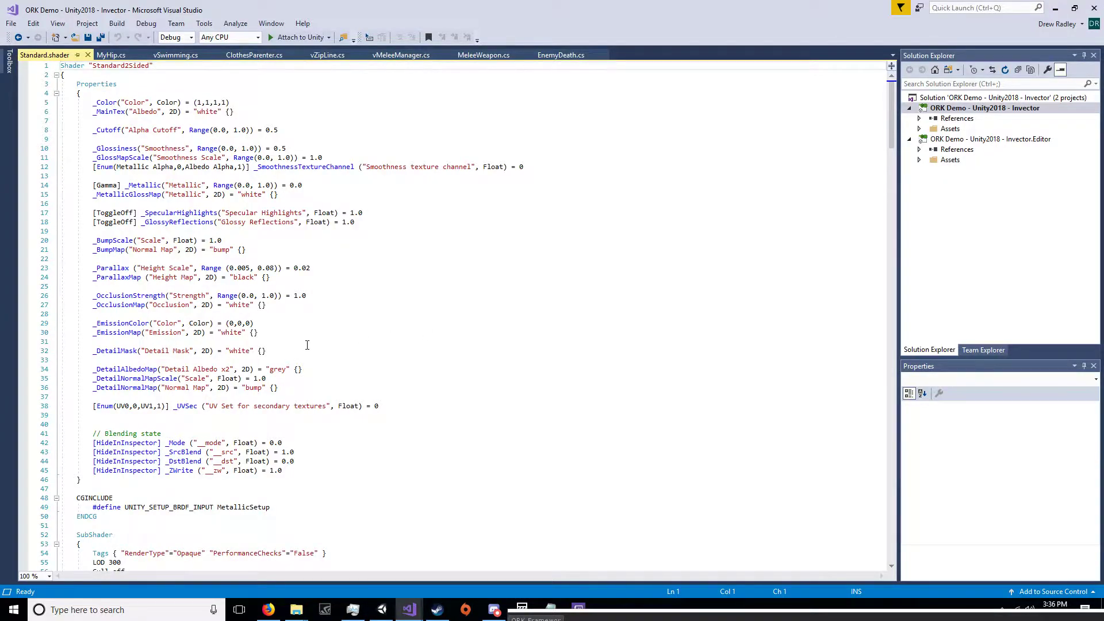
Switch back to Unity, add the TroySpartanBriefs model to the 0 Main Menu scene, and frame it in the Scene view
left_click(382, 609)
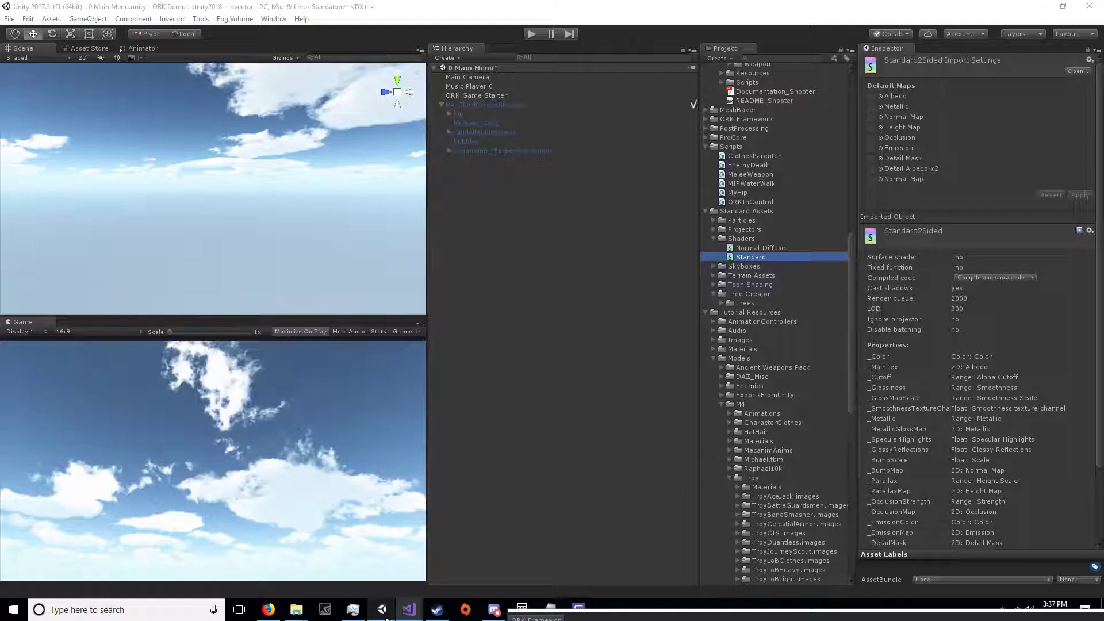
scroll(789, 489, "down", 10)
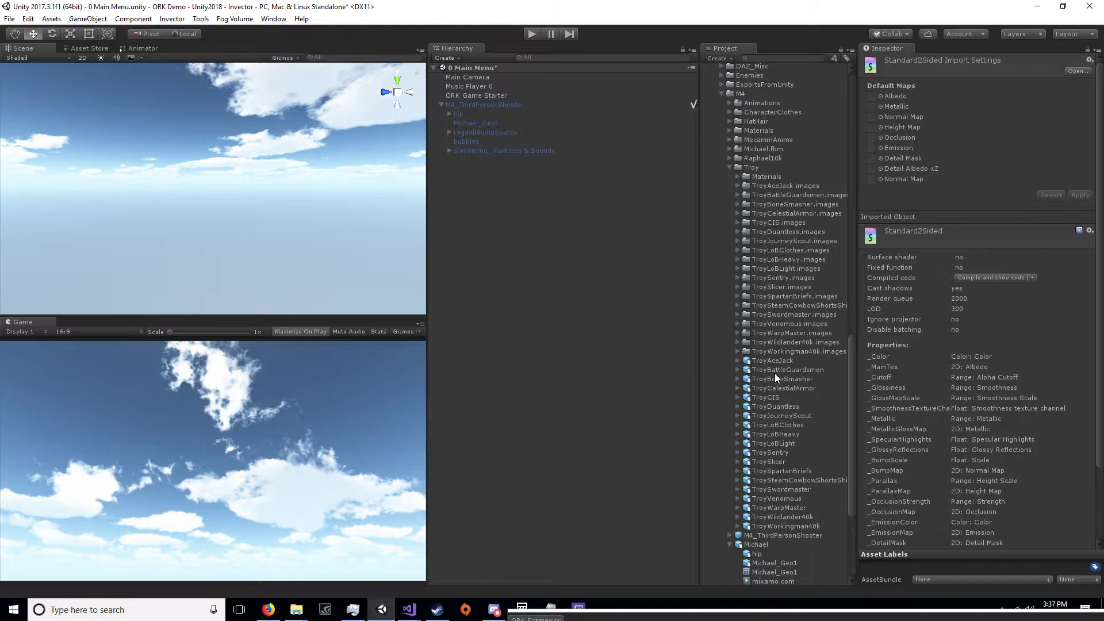
scroll(774, 383, "down", 1)
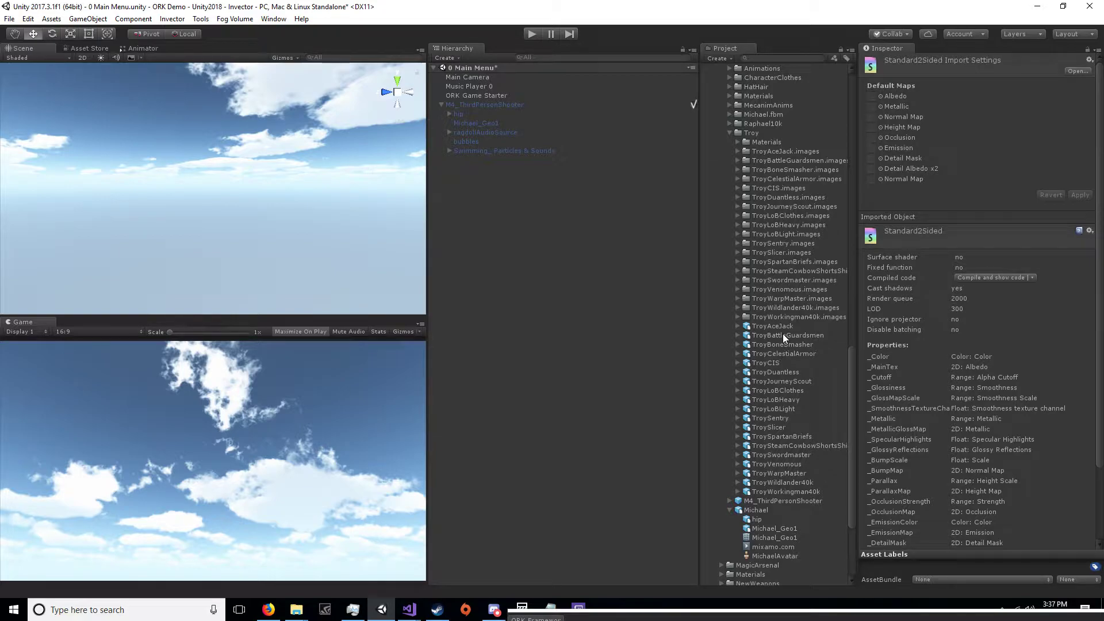
left_click(773, 435)
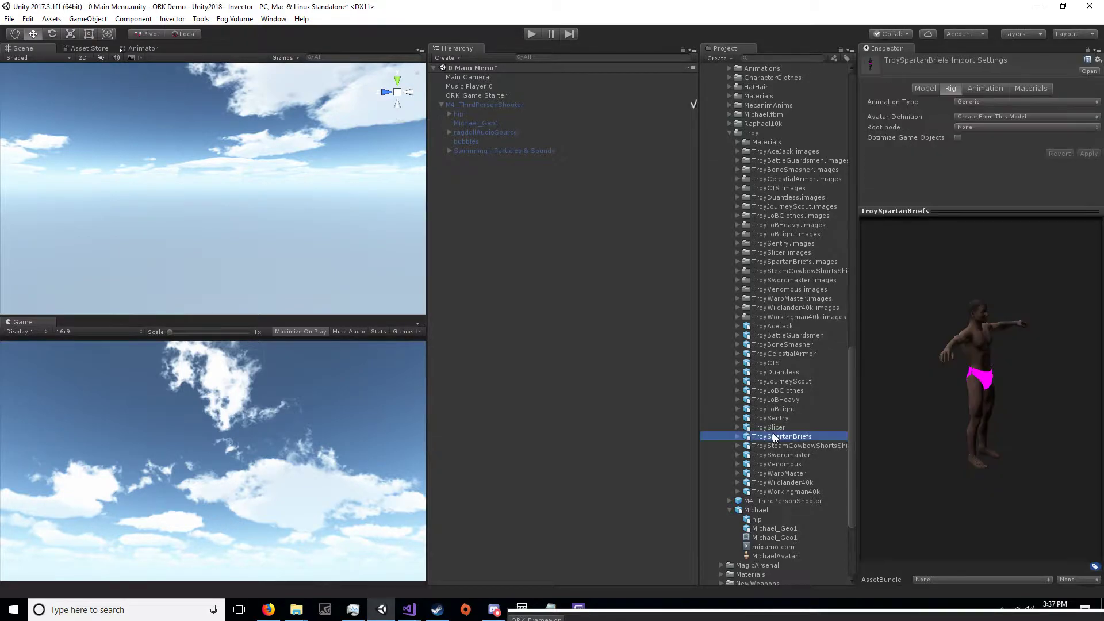
left_click(513, 301)
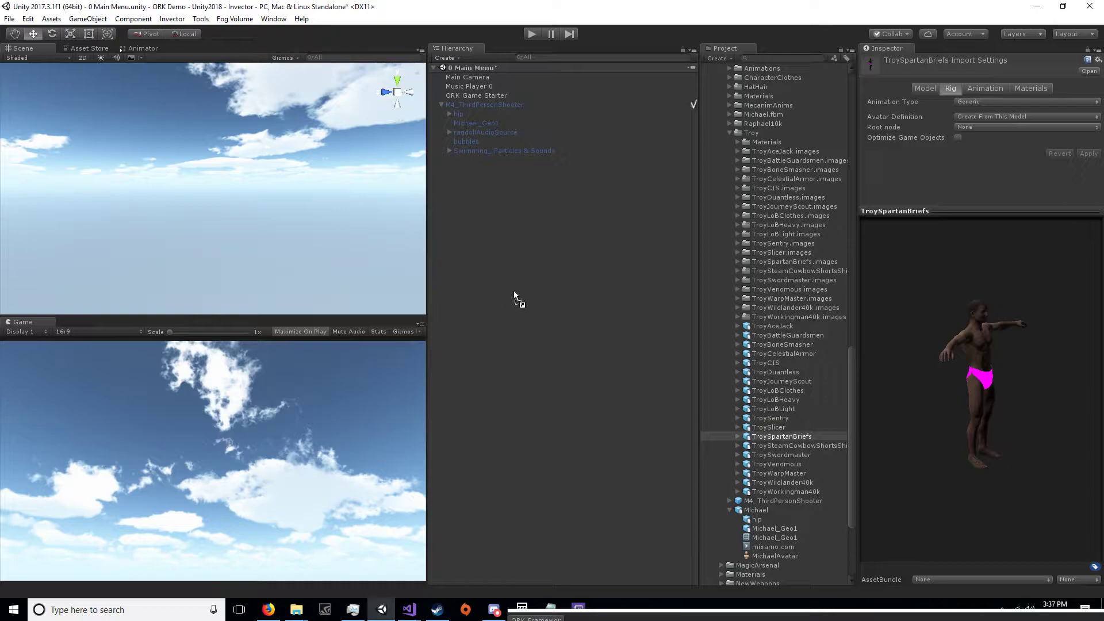
left_click_drag(506, 294, 506, 294)
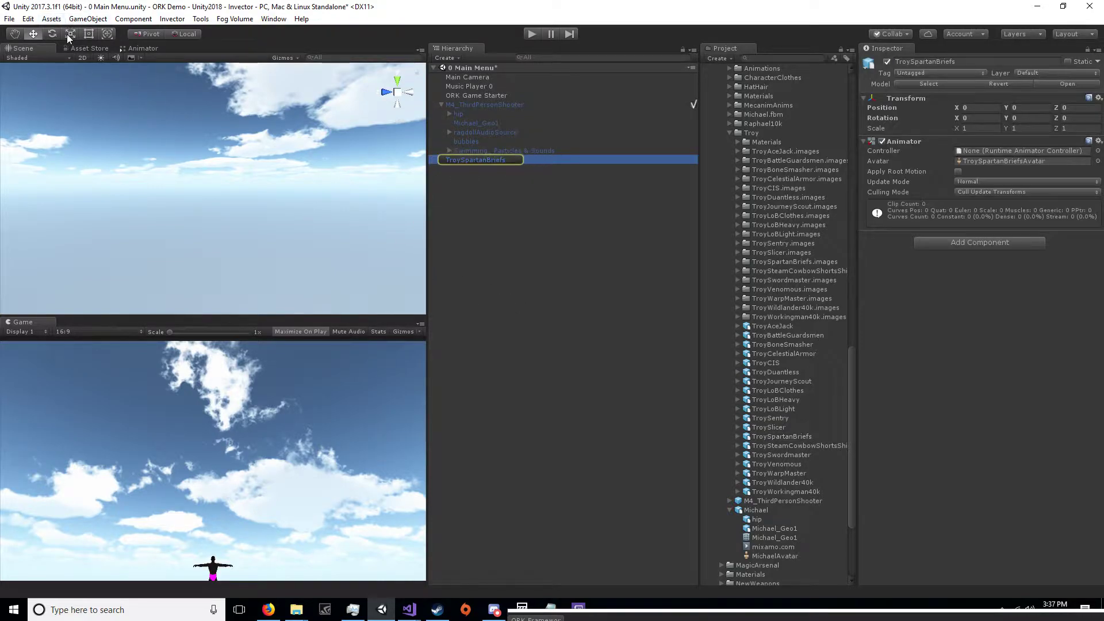
key("f")
scroll(253, 165, "up", 8)
right_click_drag(252, 164, 302, 191)
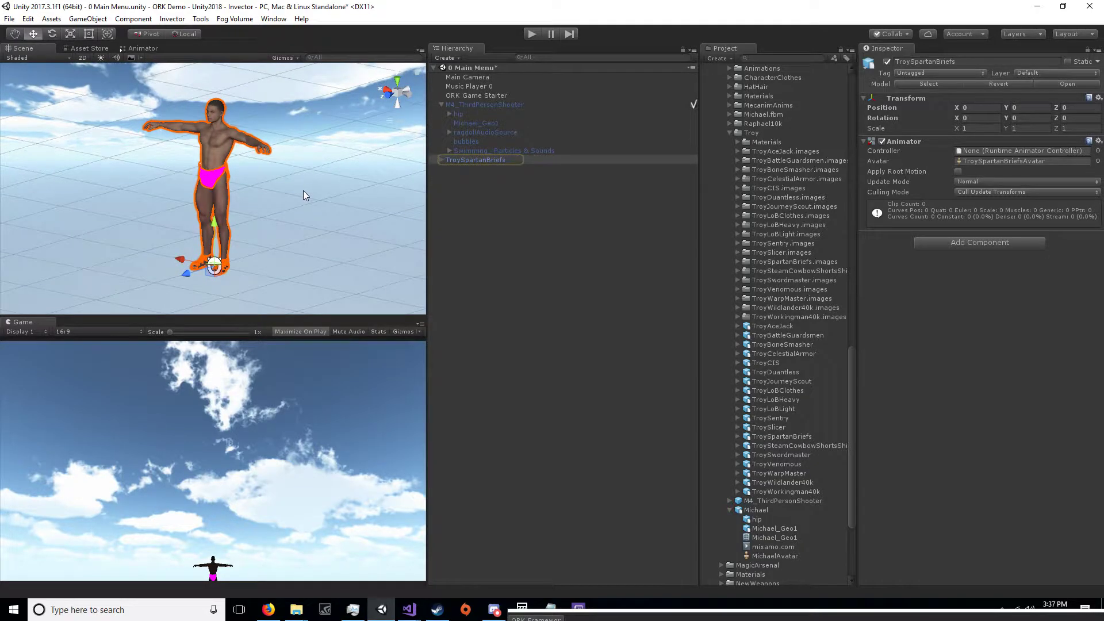
Assign the Standard2Sided shader to the material of the M4FrkSpartanBriefs mesh and inspect the briefs up close
left_click(212, 175)
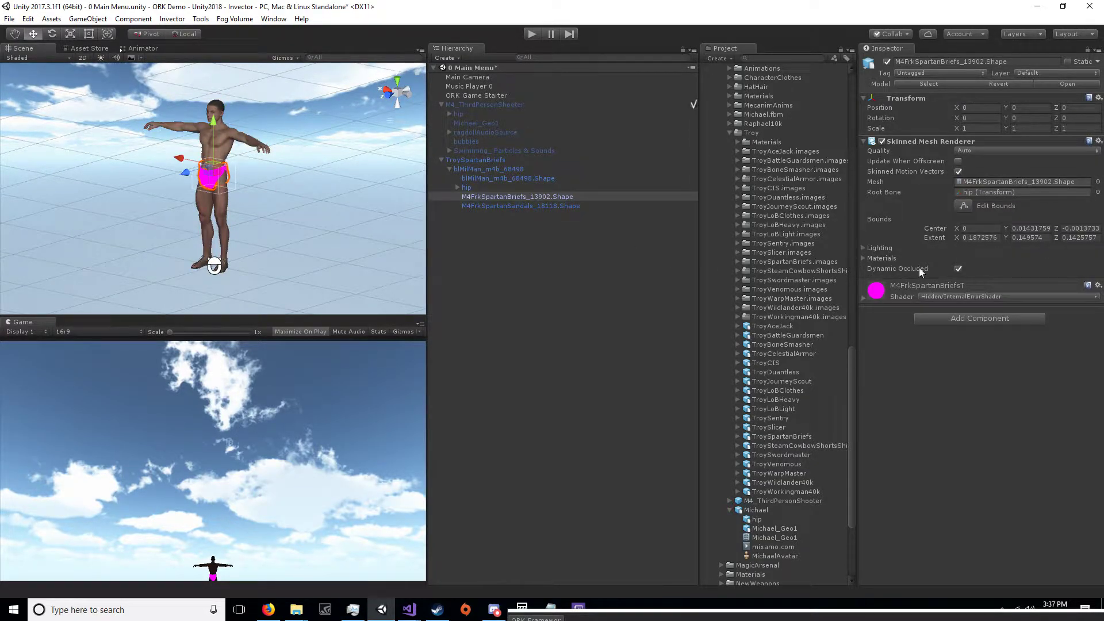
left_click(978, 296)
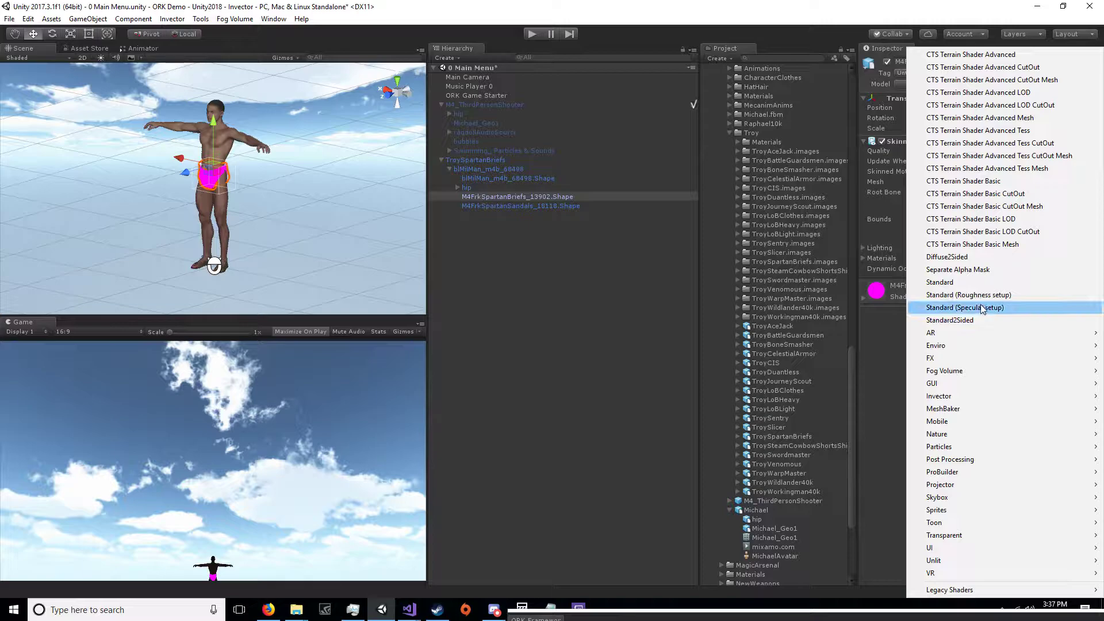
left_click(971, 319)
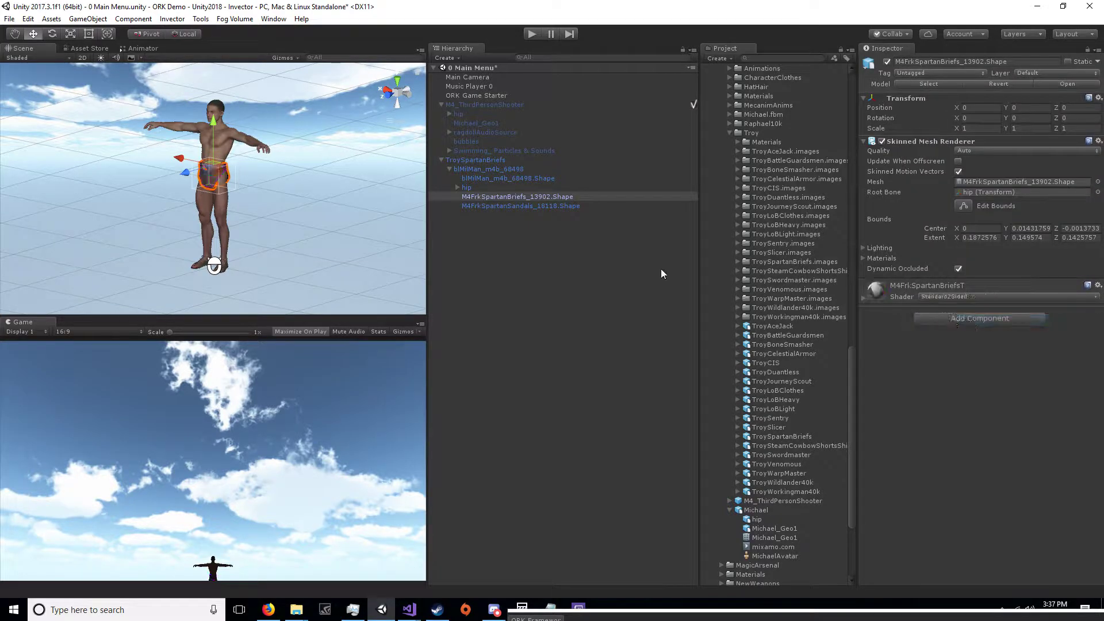
left_click(268, 209)
scroll(252, 198, "up", 3)
left_click_drag(243, 188, 374, 196, "alt")
scroll(250, 207, "up", 3)
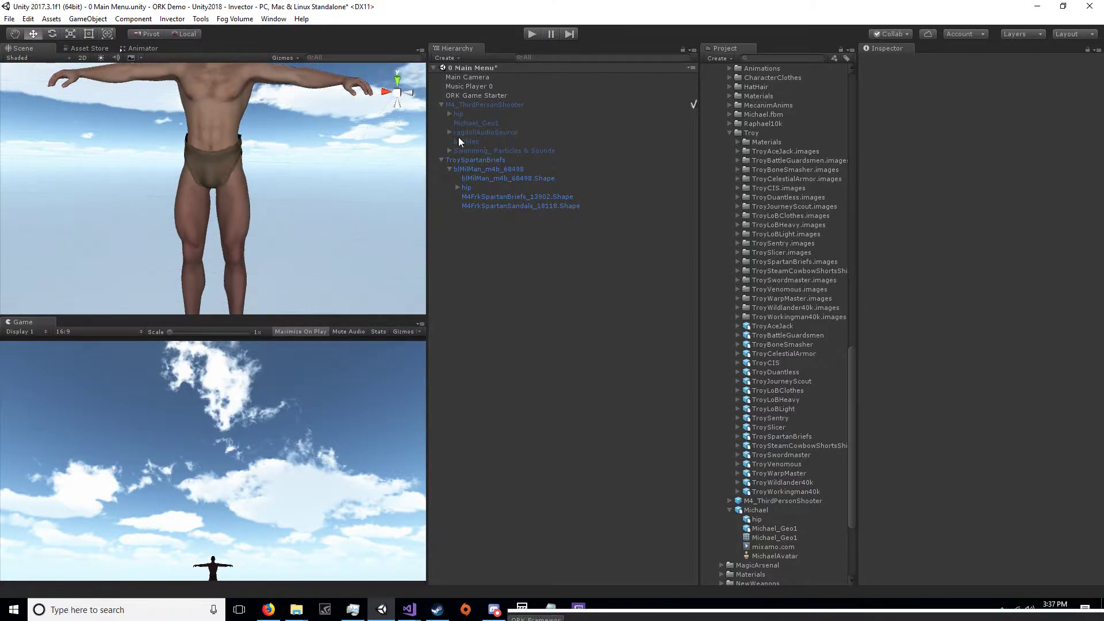
Remove the Animator component from TroySpartanBriefs in the scene and check the source model's rig import settings
left_click(487, 161)
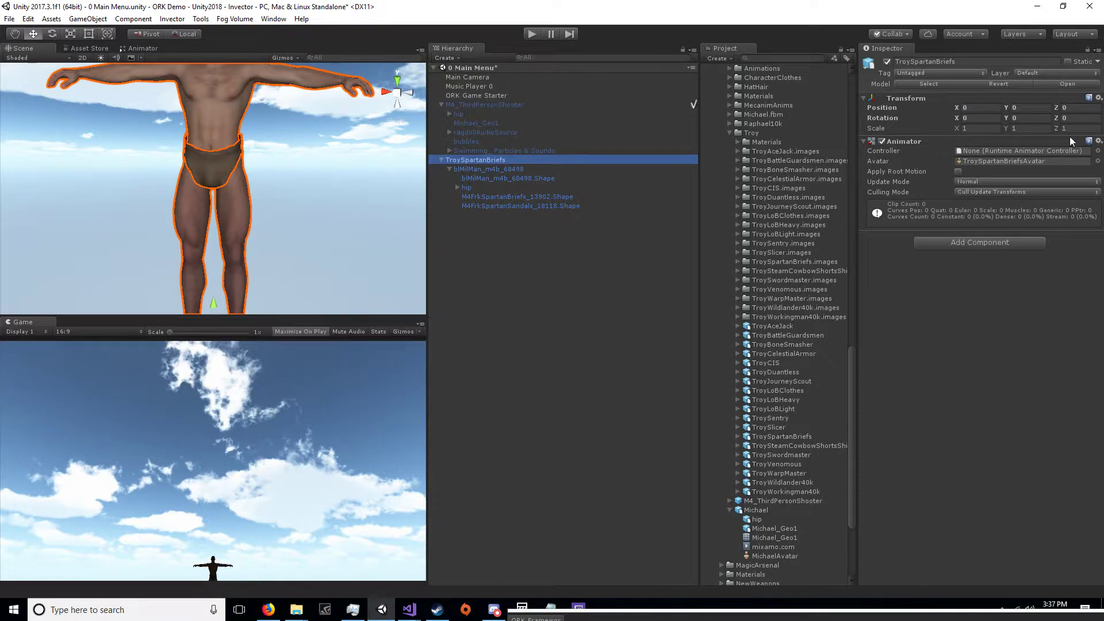
left_click(1098, 141)
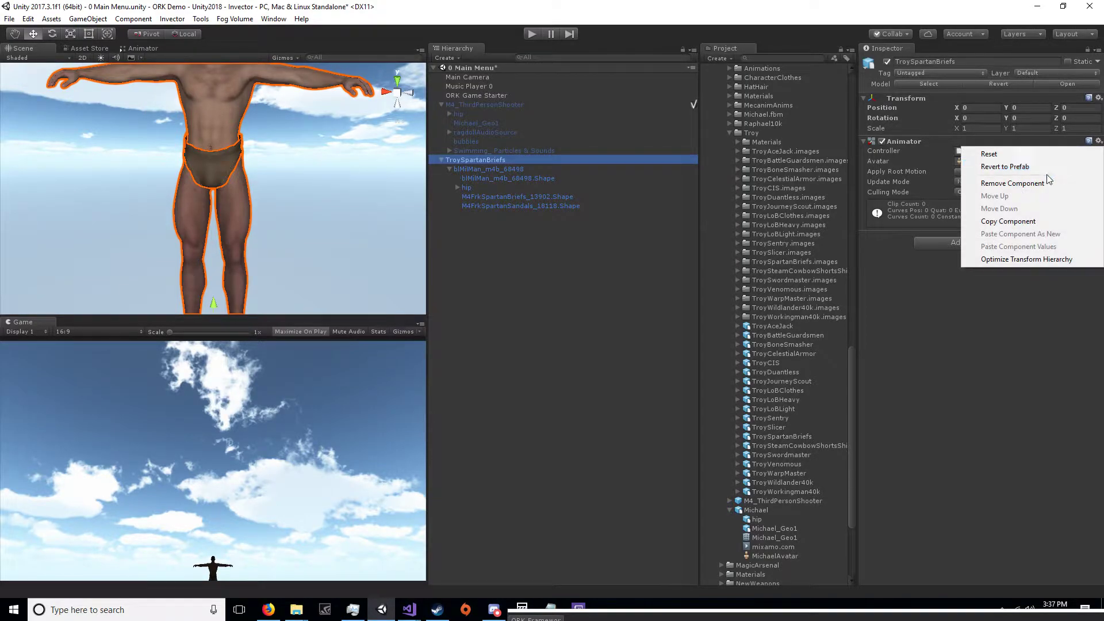
left_click(1044, 180)
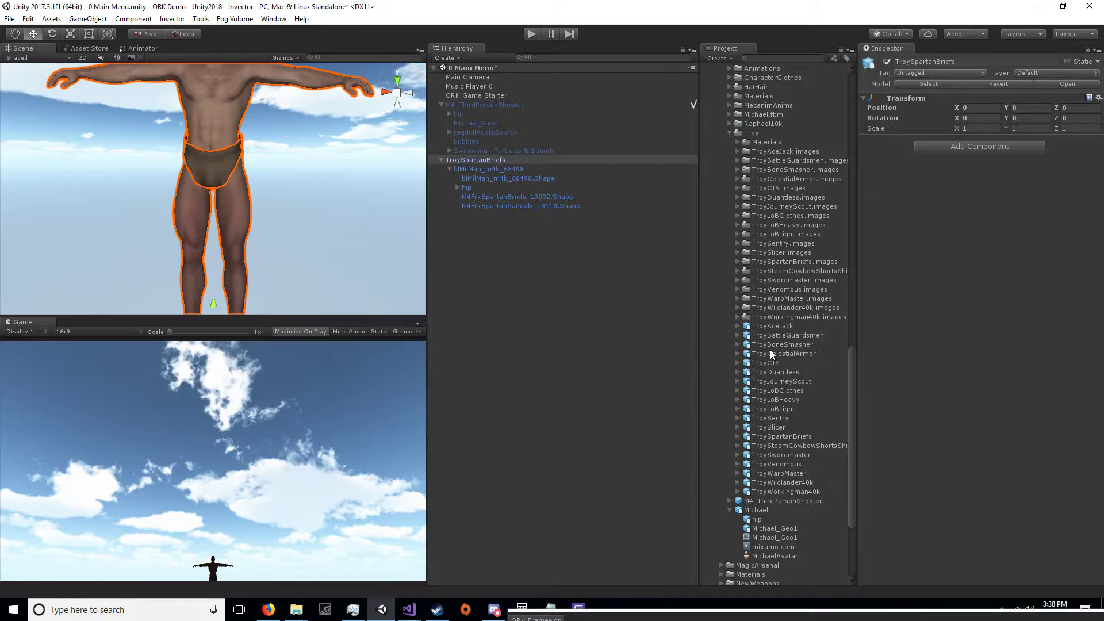
left_click(771, 435)
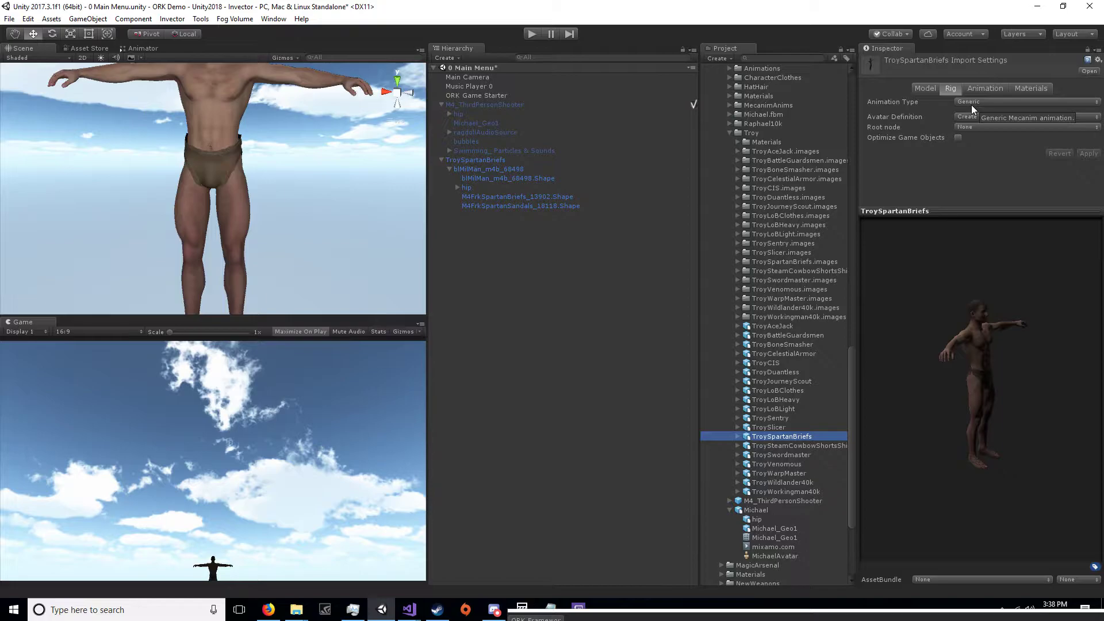
Add the ClothesParenter script to TroySpartanBriefs in the scene and assign its own hip object as My Hip
left_click(475, 159)
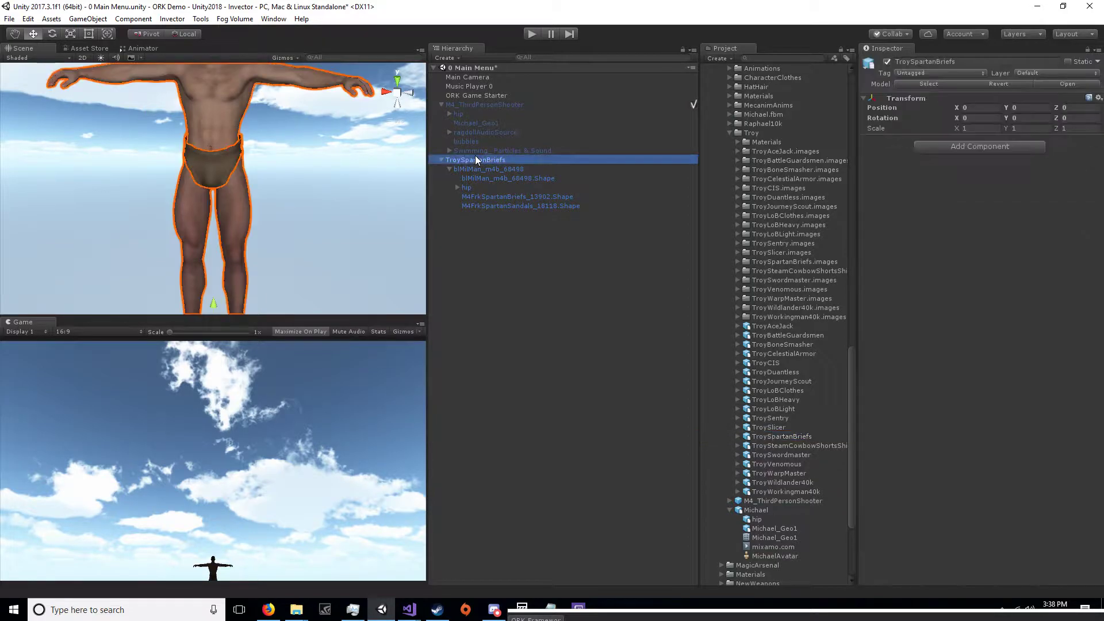
scroll(761, 377, "down", 5)
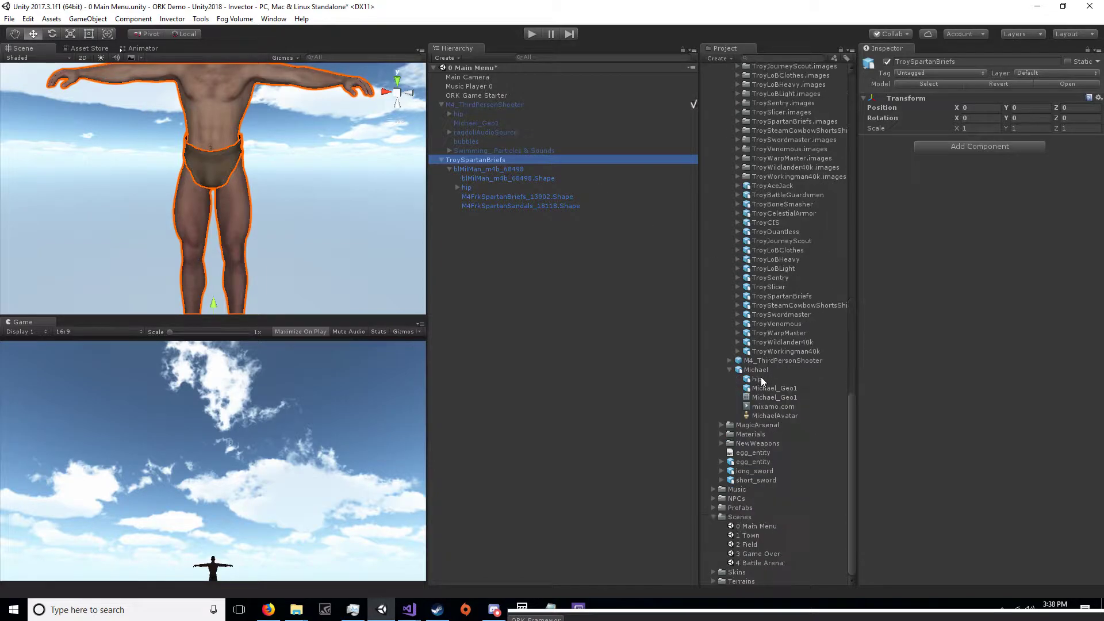
scroll(764, 372, "up", 20)
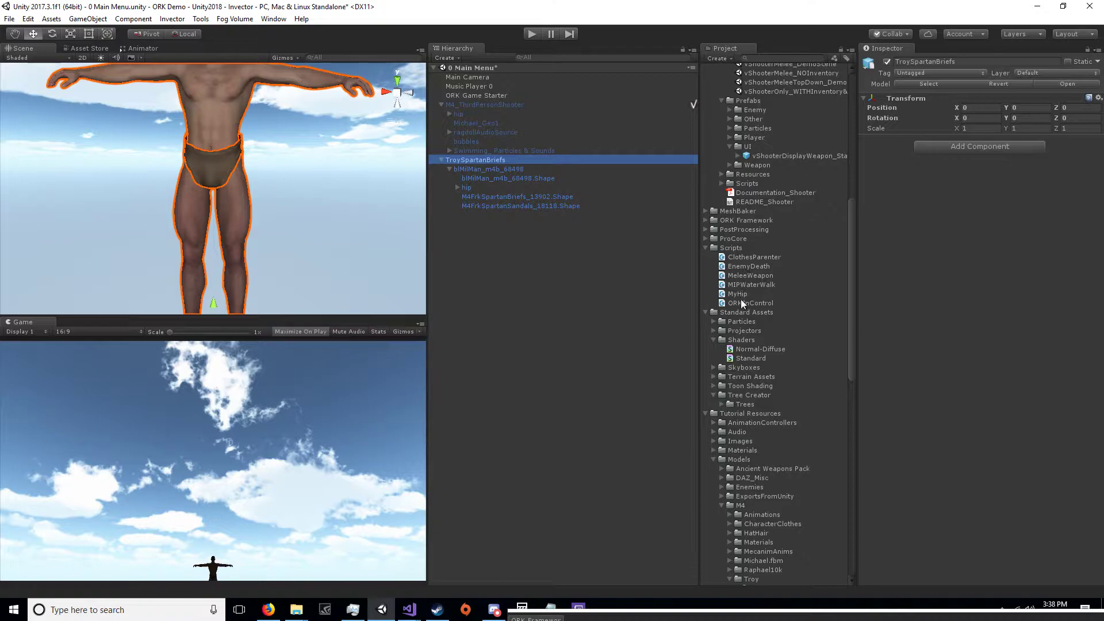
left_click_drag(755, 256, 902, 236)
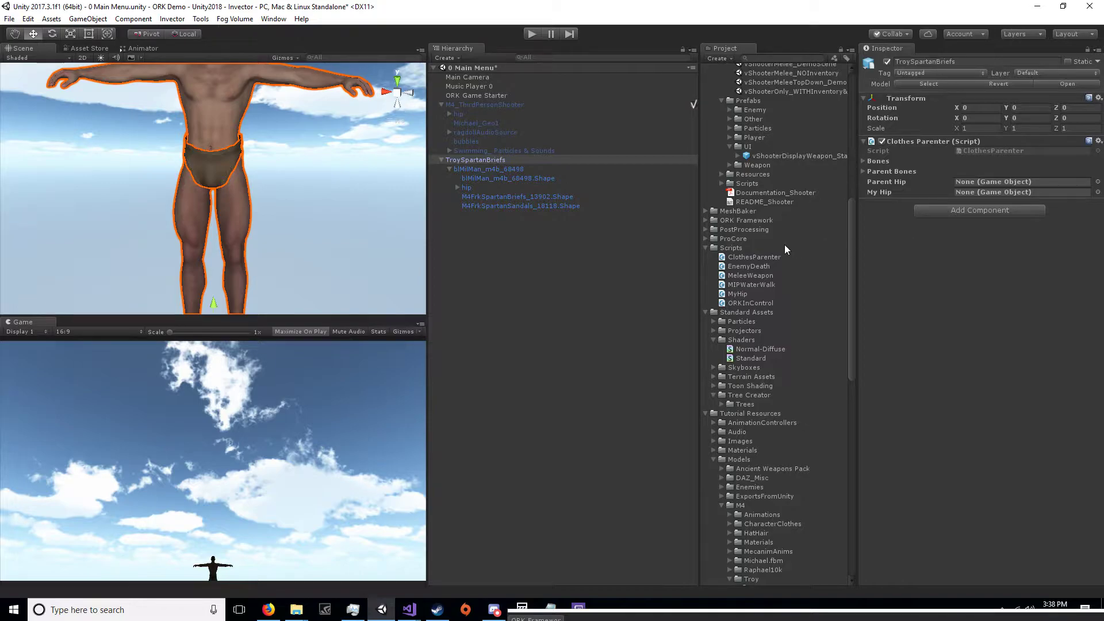
left_click_drag(468, 187, 993, 194)
Create a prefab from TroySpartanBriefs in the Armors folder under Tutorial Resources, Prefabs
scroll(761, 339, "down", 7)
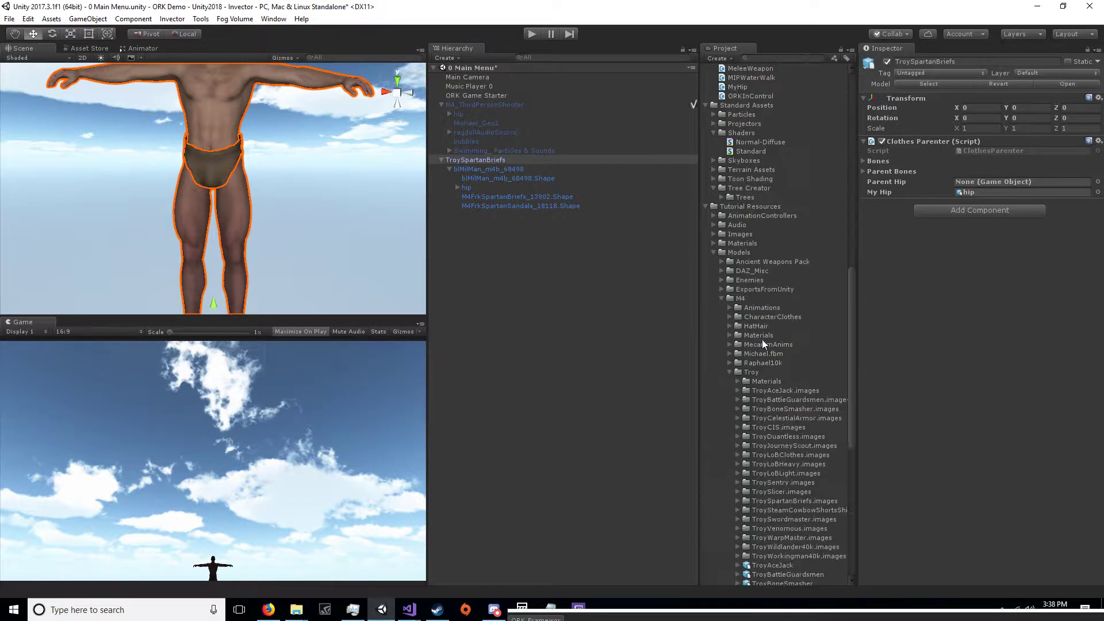
left_click(720, 298)
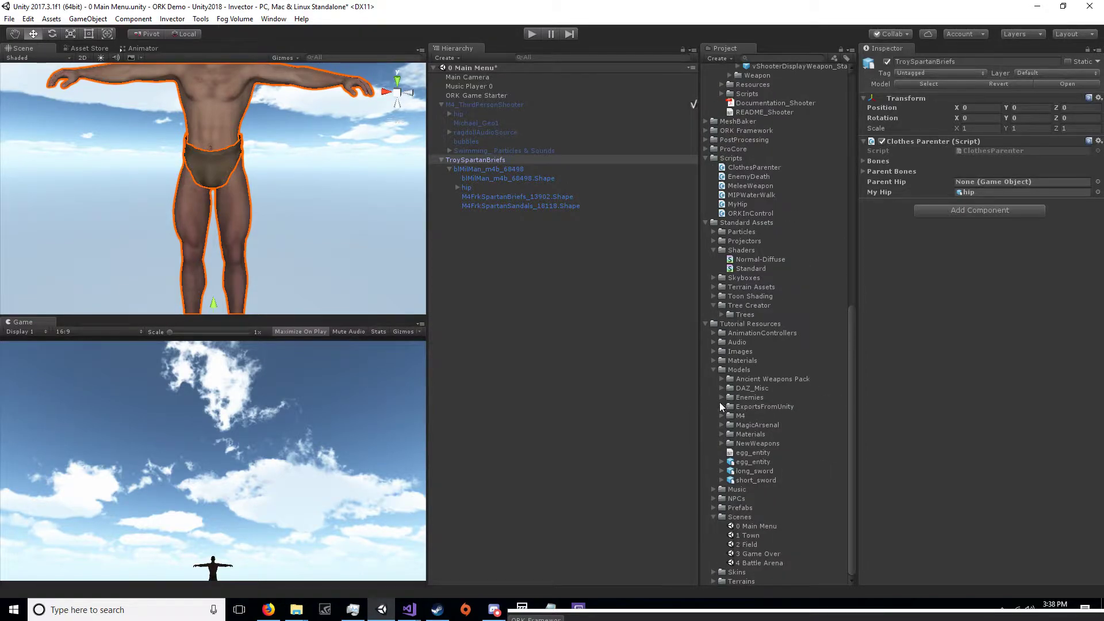
left_click(713, 370)
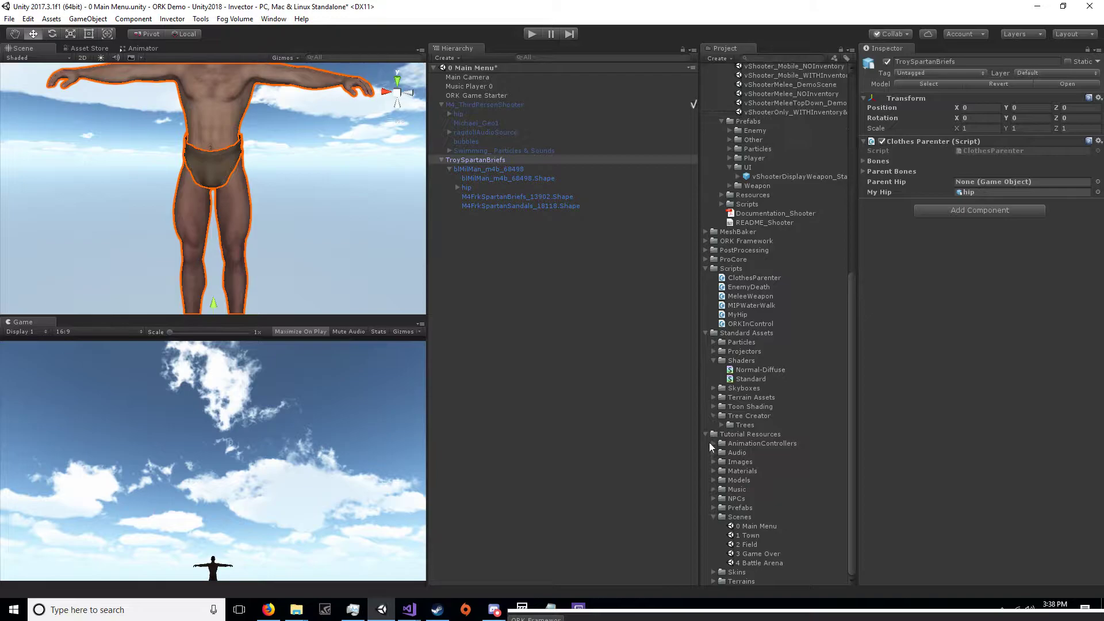
left_click(713, 508)
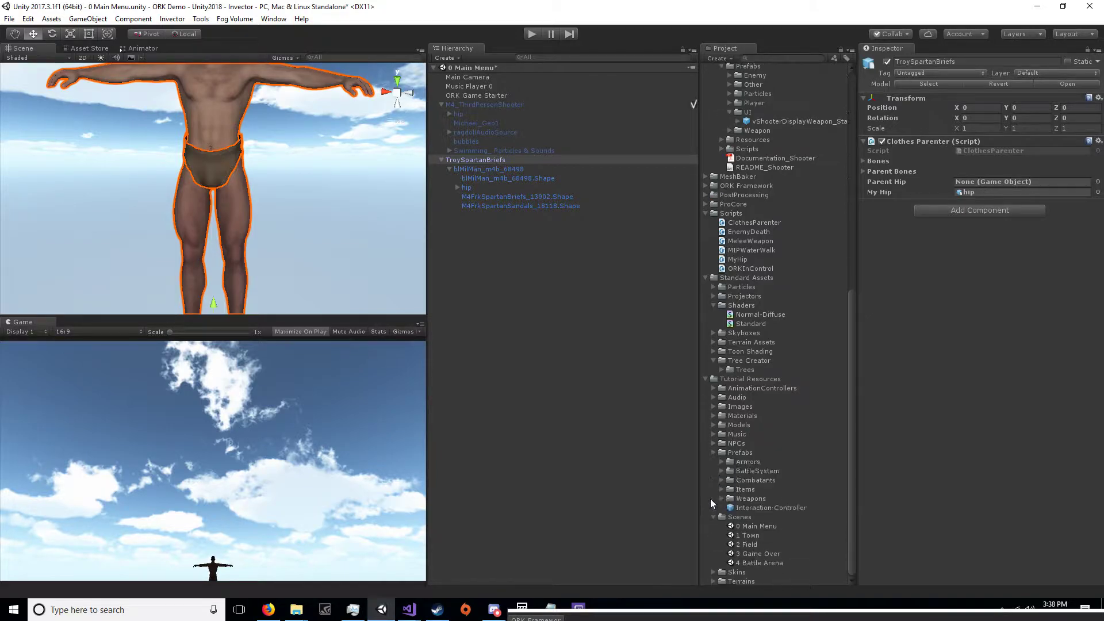
left_click(722, 462)
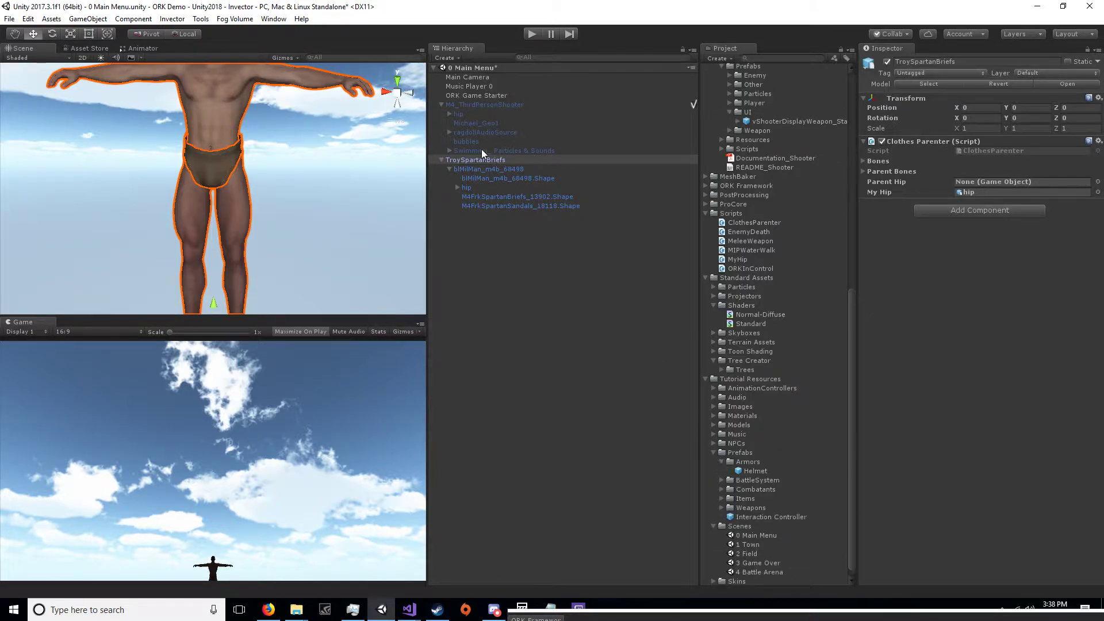
left_click_drag(468, 160, 764, 461)
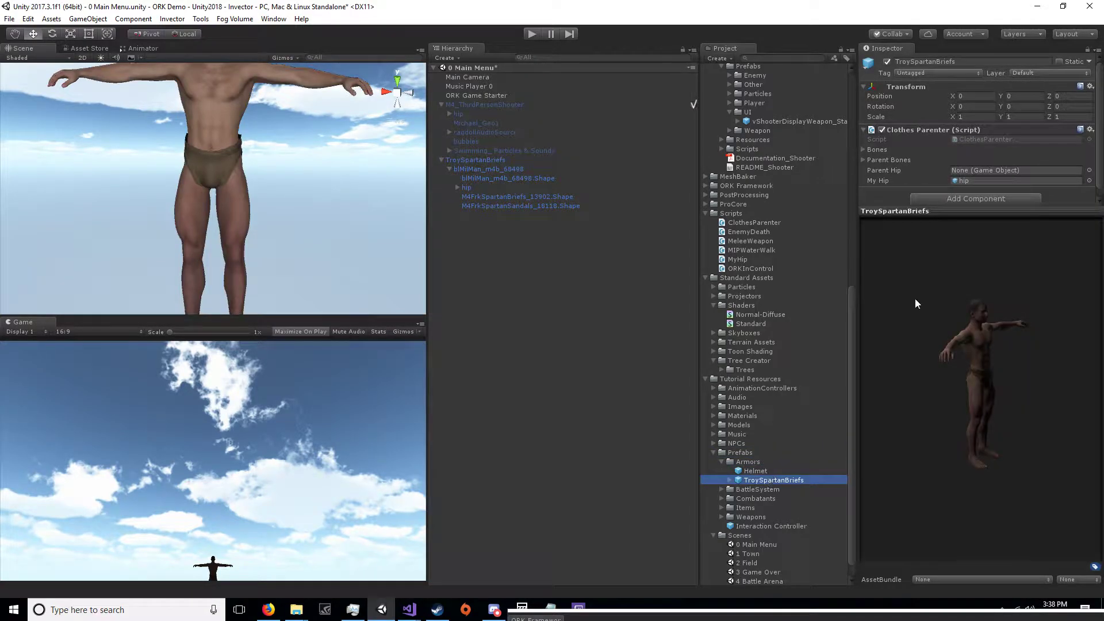
Open the ORK Framework editor and show the Armors in its inventory settings
left_click(965, 61)
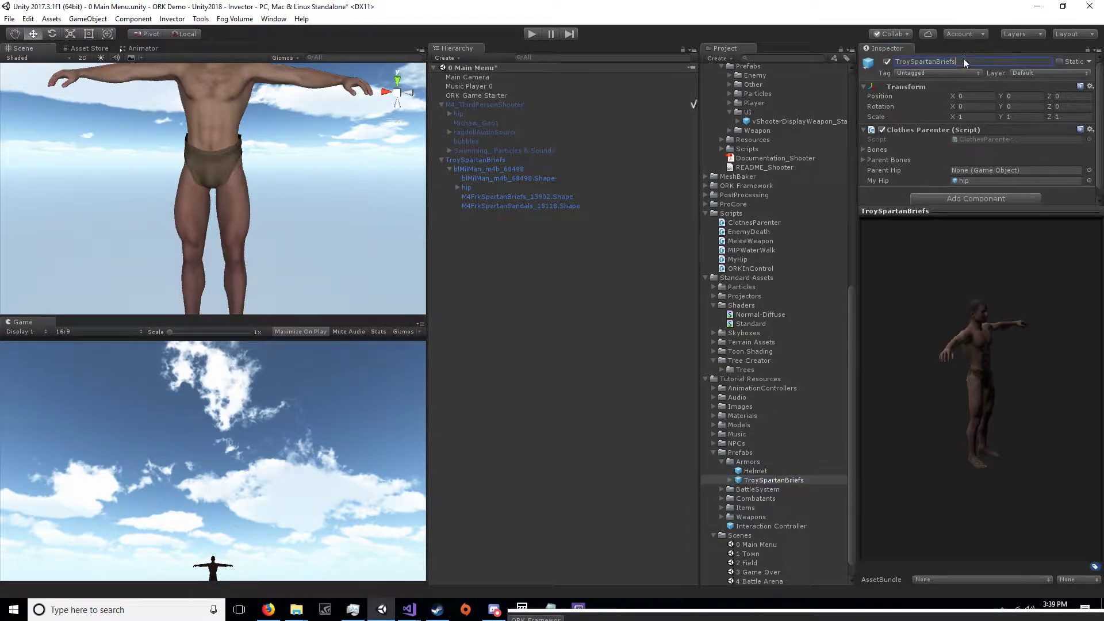
mouse_move(942, 67)
left_mouse_down()
mouse_move(939, 51)
mouse_move(938, 61)
left_mouse_up()
left_click(274, 19)
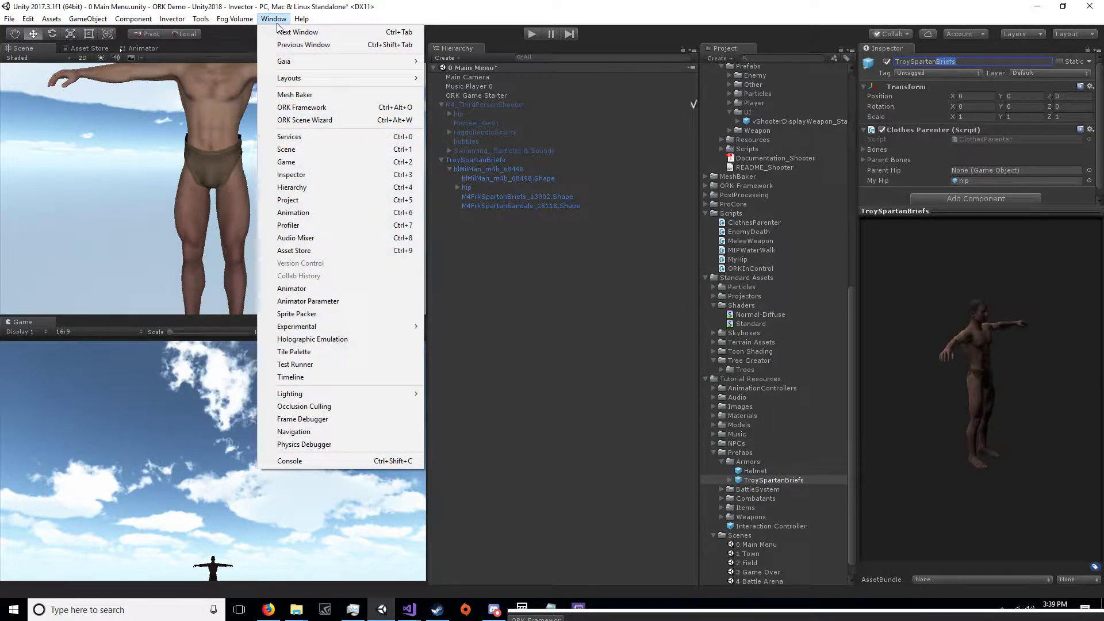
left_click(299, 105)
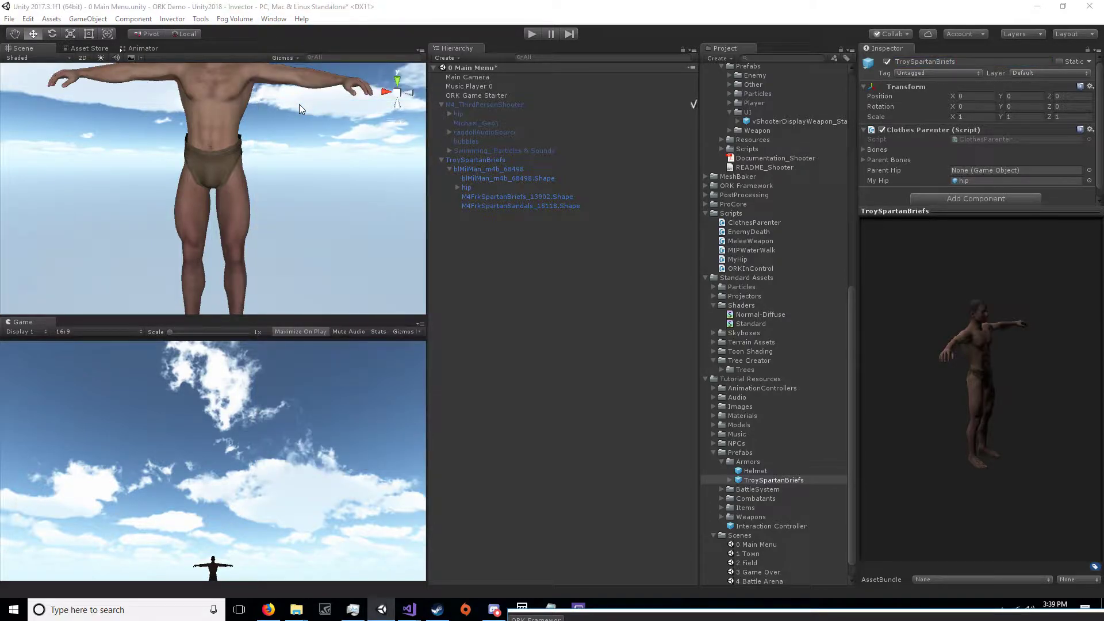
left_click(274, 19)
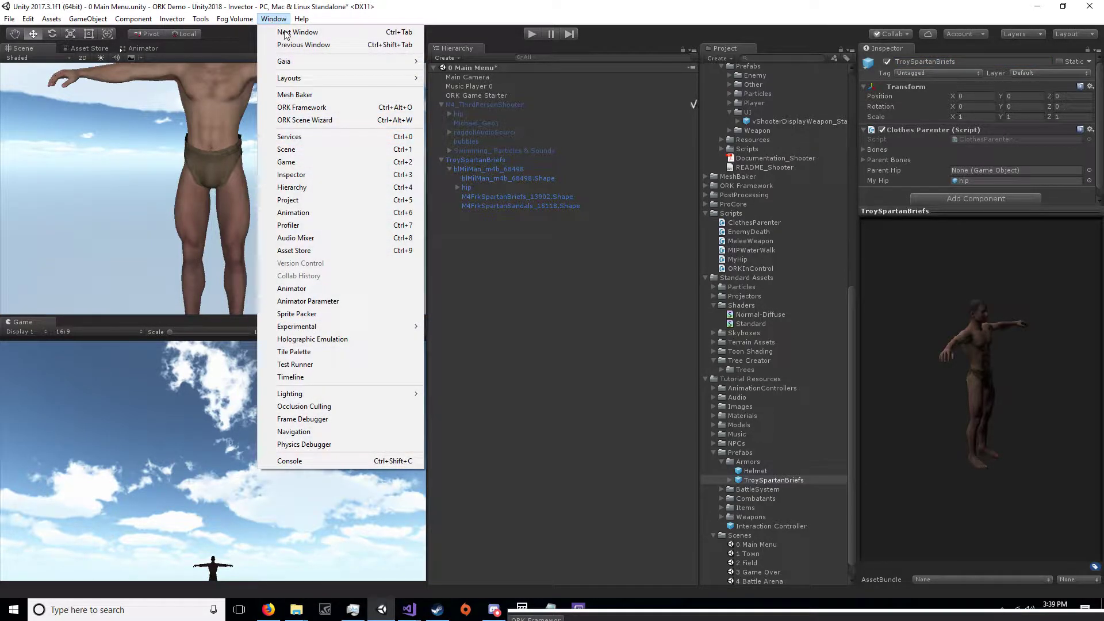
left_click(302, 108)
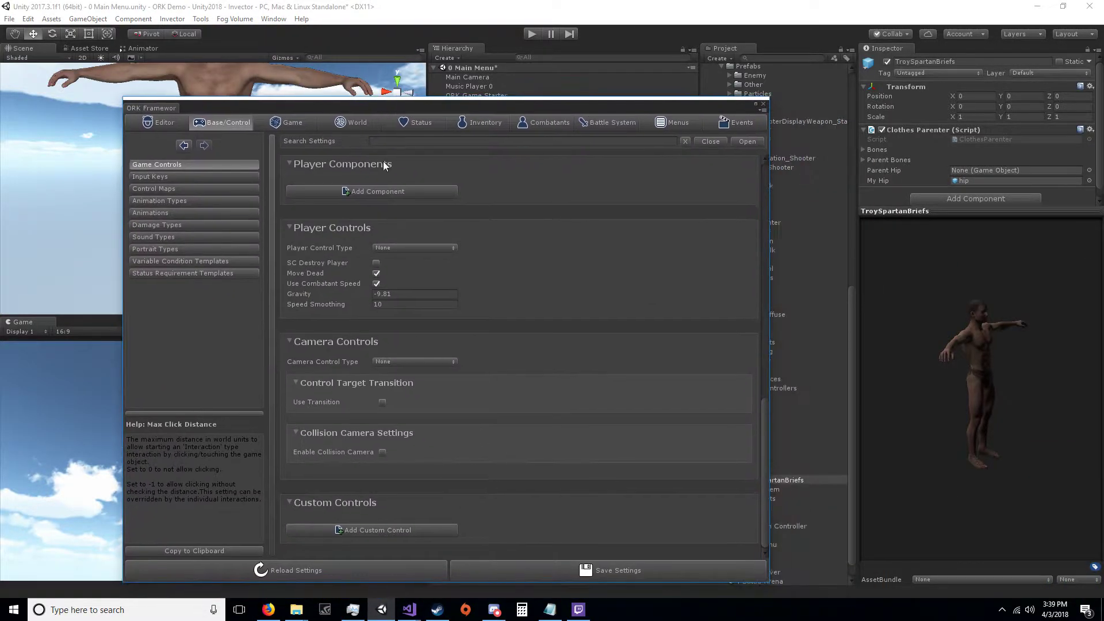
left_click(477, 123)
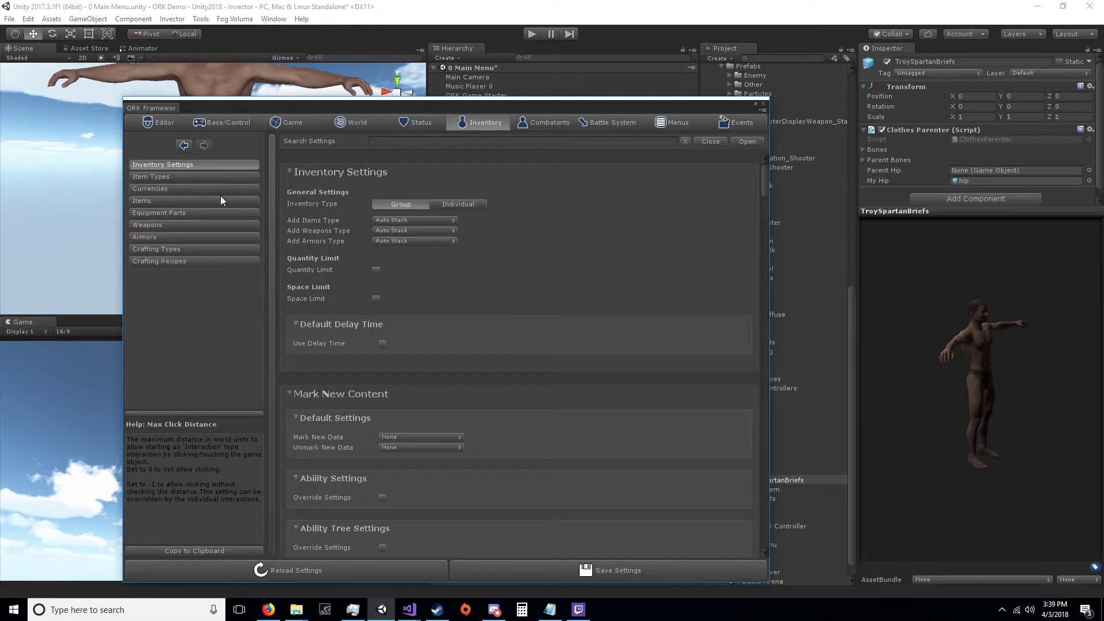
left_click(181, 238)
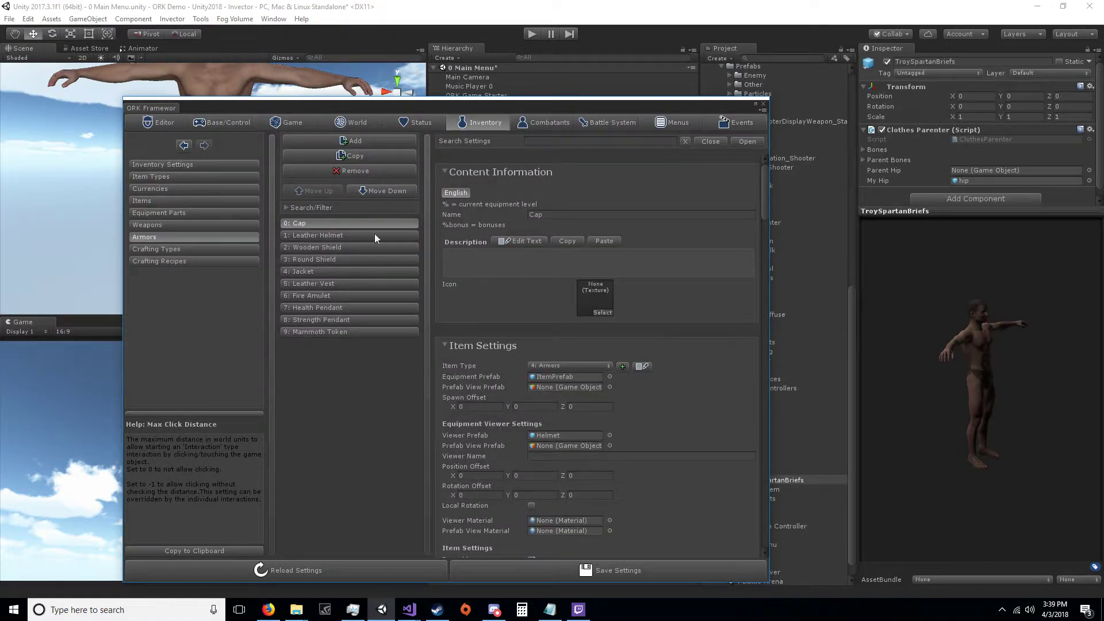
Add a new armor named Briefs
left_click(361, 141)
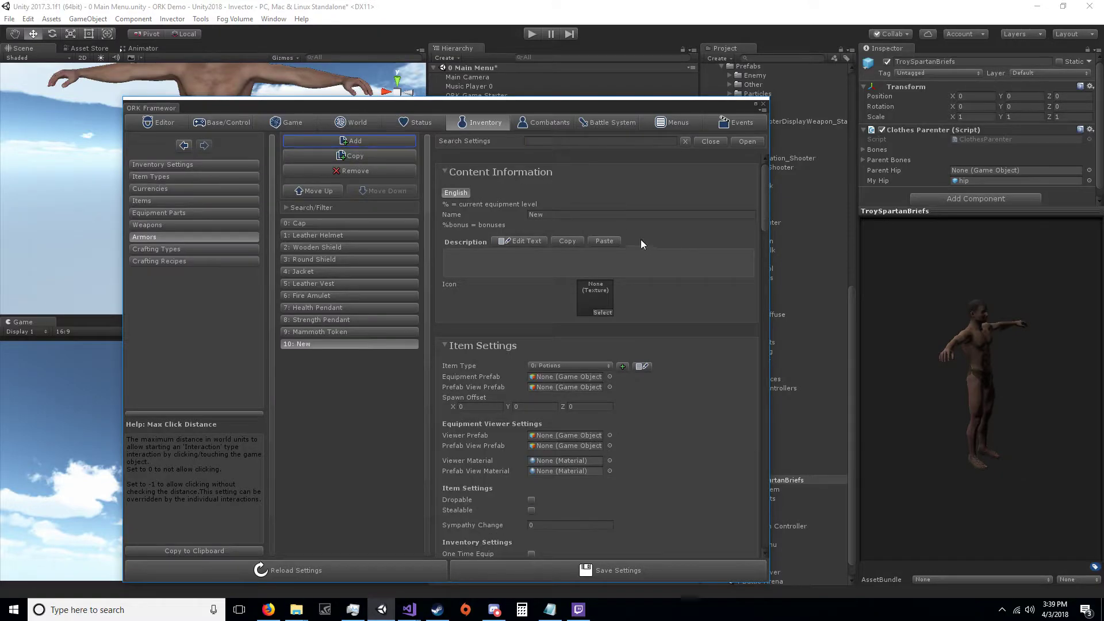
left_click(573, 216)
type("Briefs")
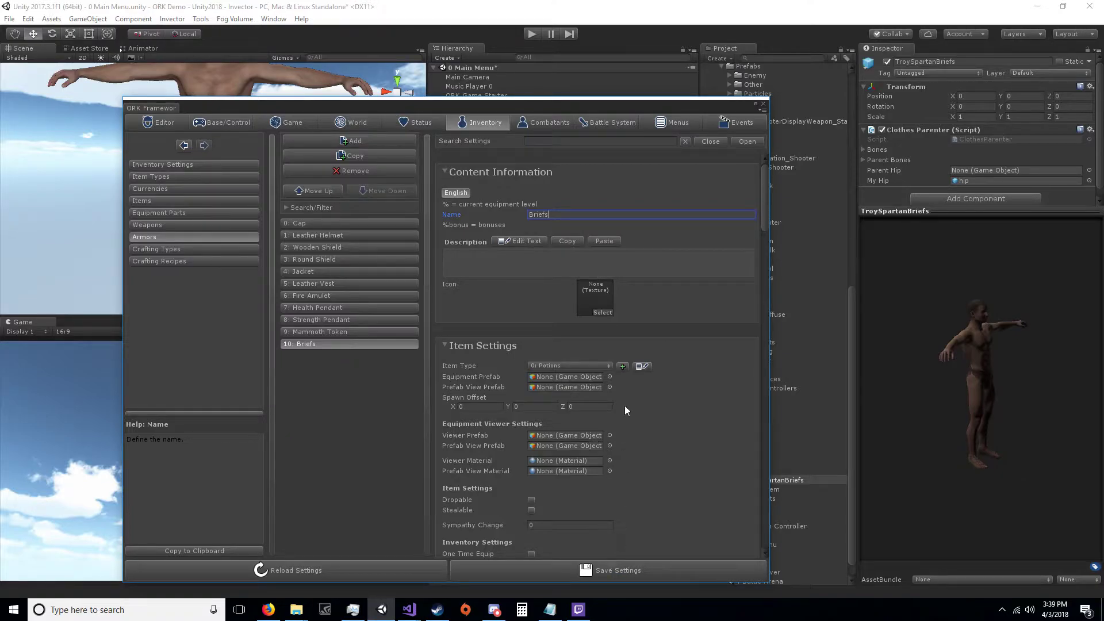
Assign the TroySpartanBriefs prefab as the Viewer Prefab of the Briefs armor
left_click_drag(636, 108, 489, 76)
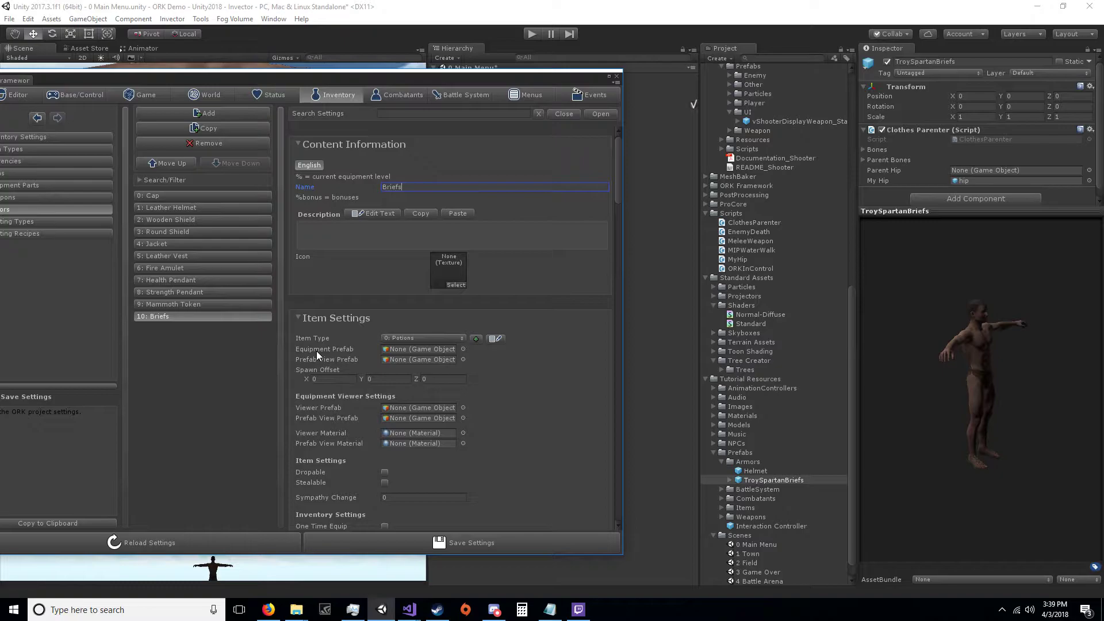
scroll(317, 352, "down", 2)
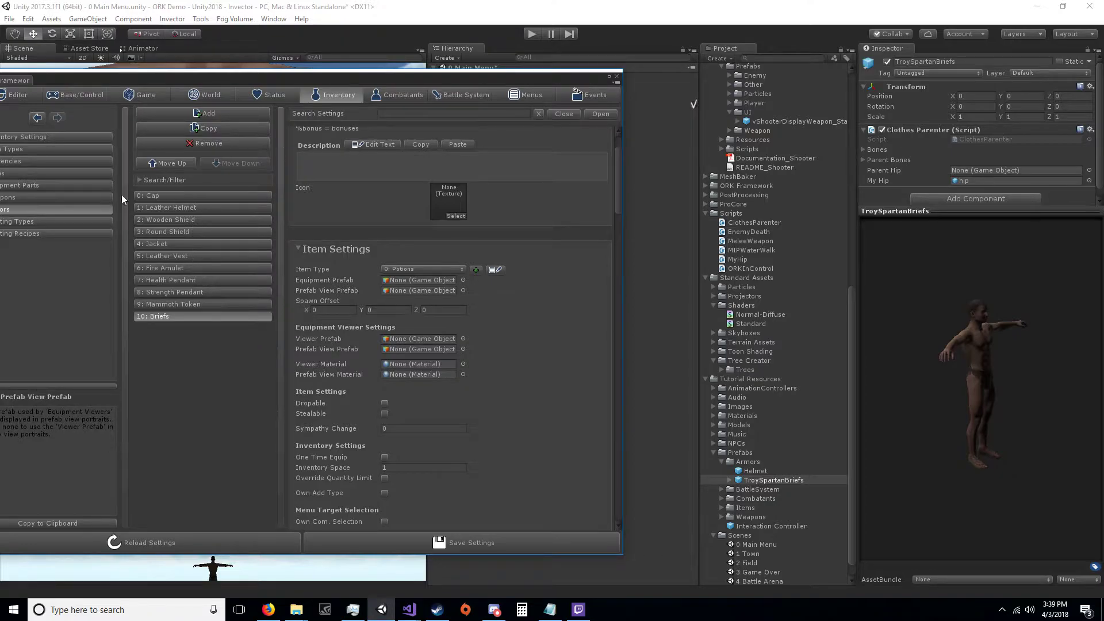
left_click_drag(253, 76, 348, 60)
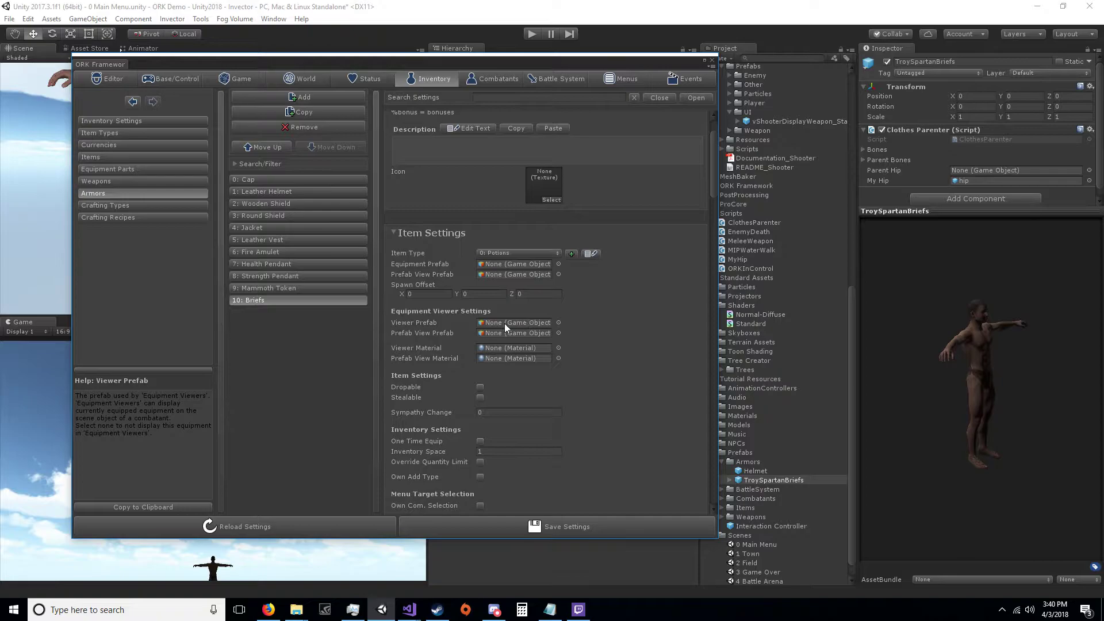
left_click_drag(784, 479, 517, 323)
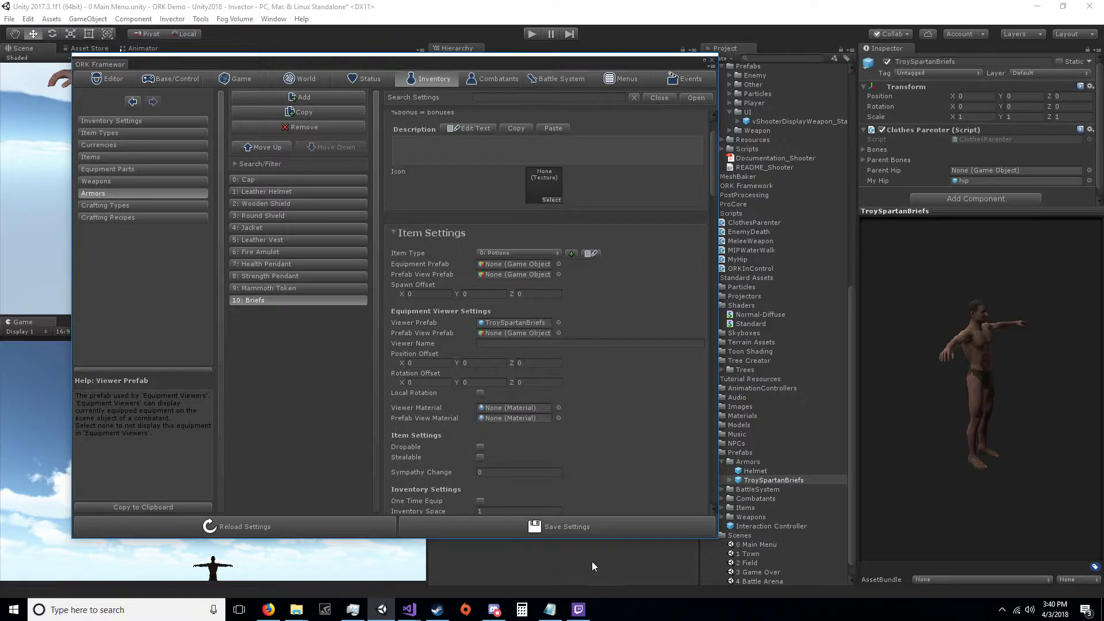
Show the Combatant Groups in the ORK combatant settings
left_click(500, 78)
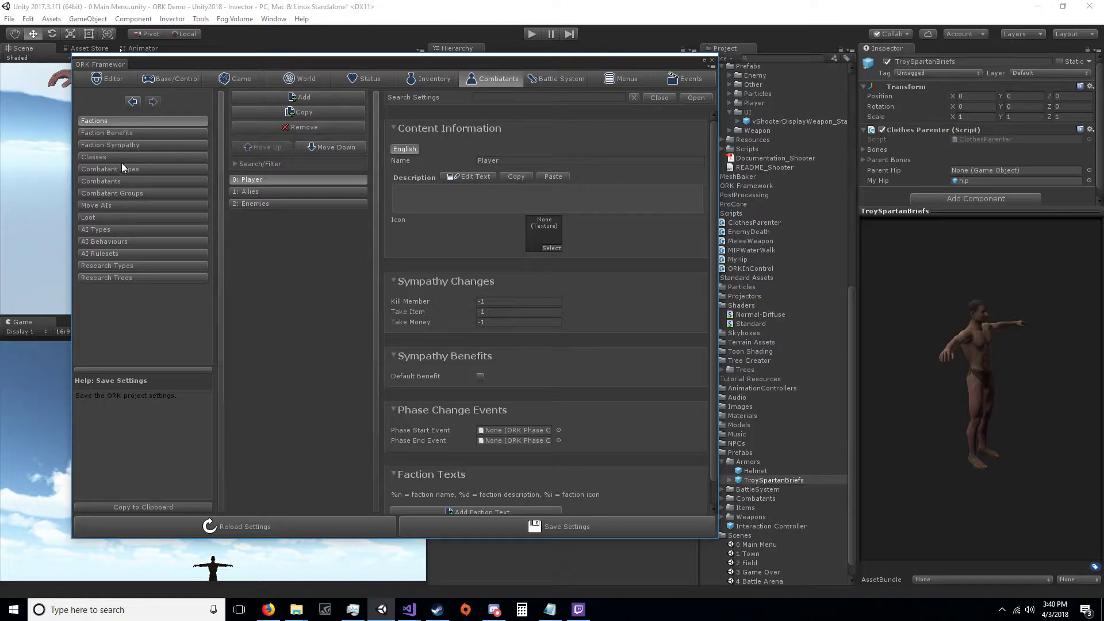
left_click(127, 192)
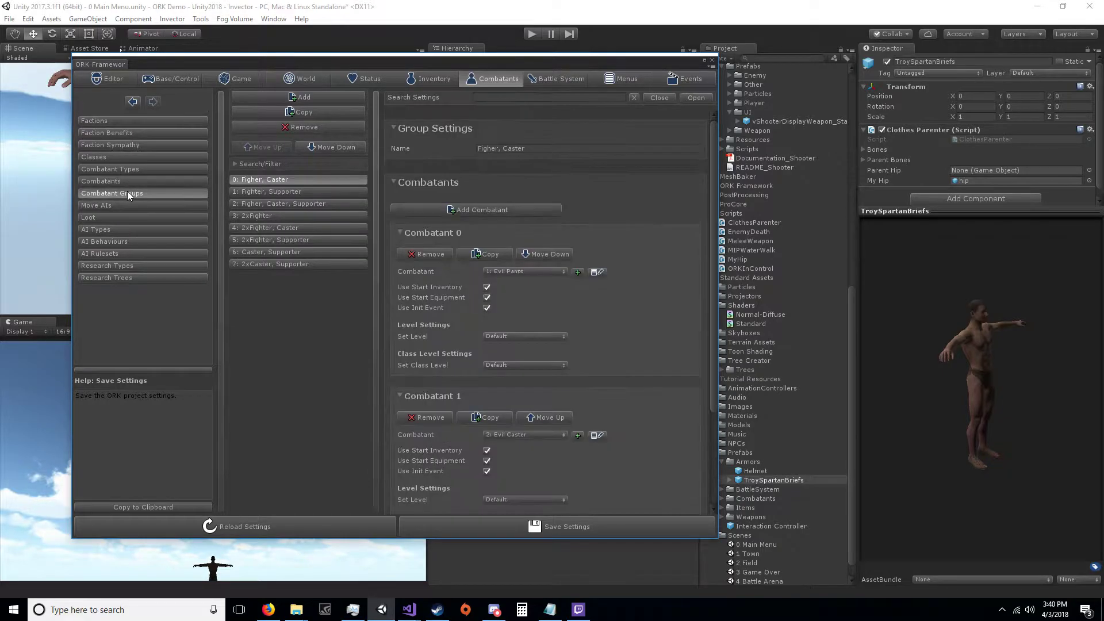
Make the Briefs armor available to the Player Class
left_click(129, 157)
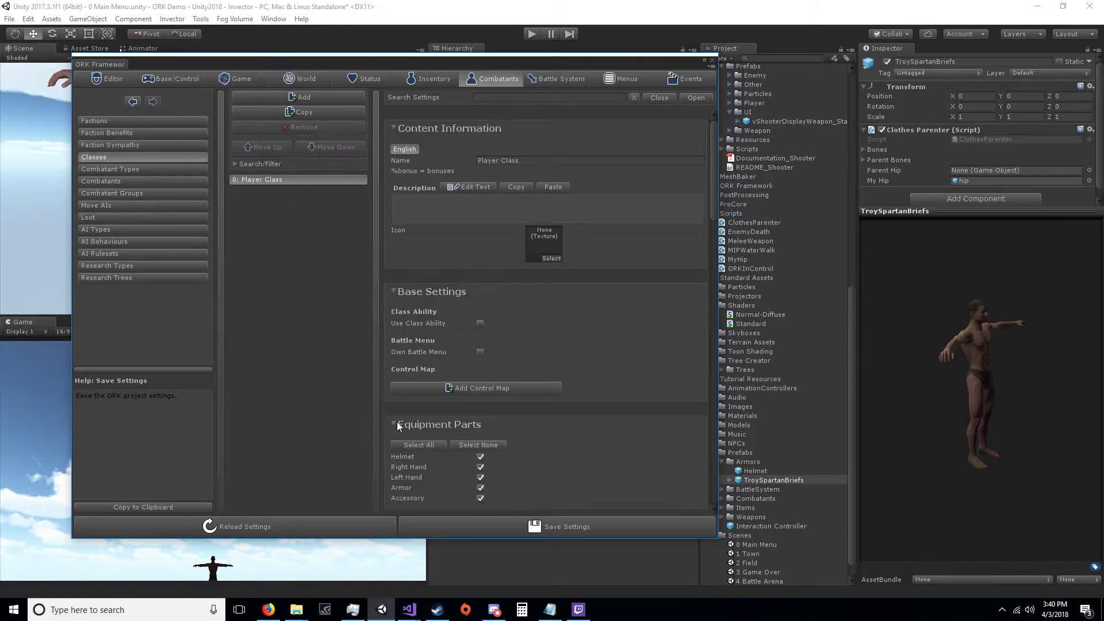
scroll(571, 430, "down", 5)
scroll(571, 427, "down", 5)
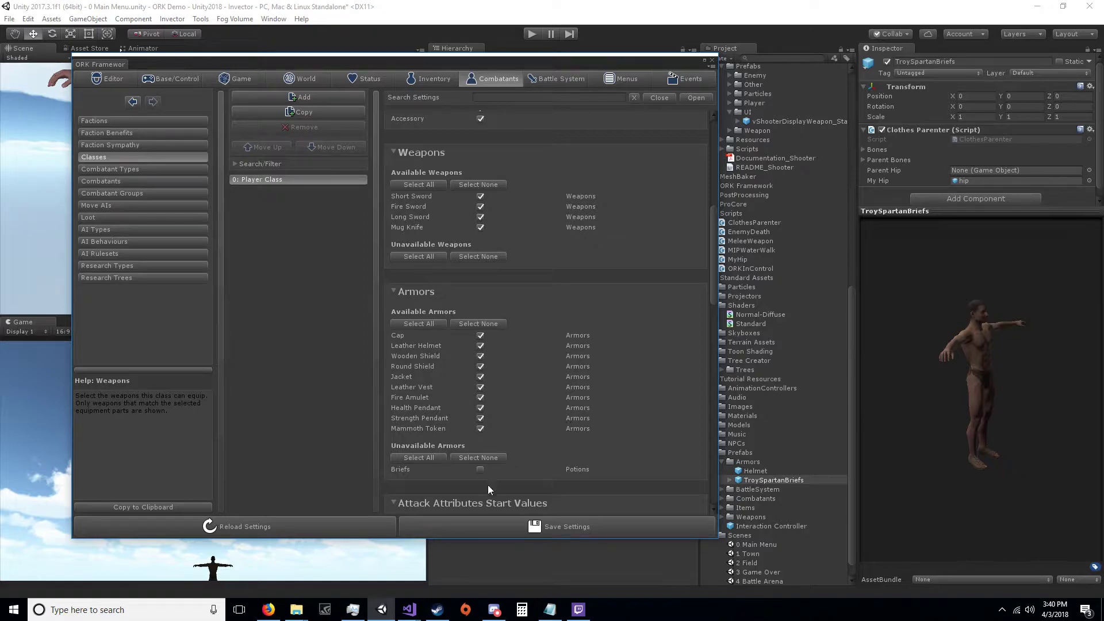
left_click(480, 469)
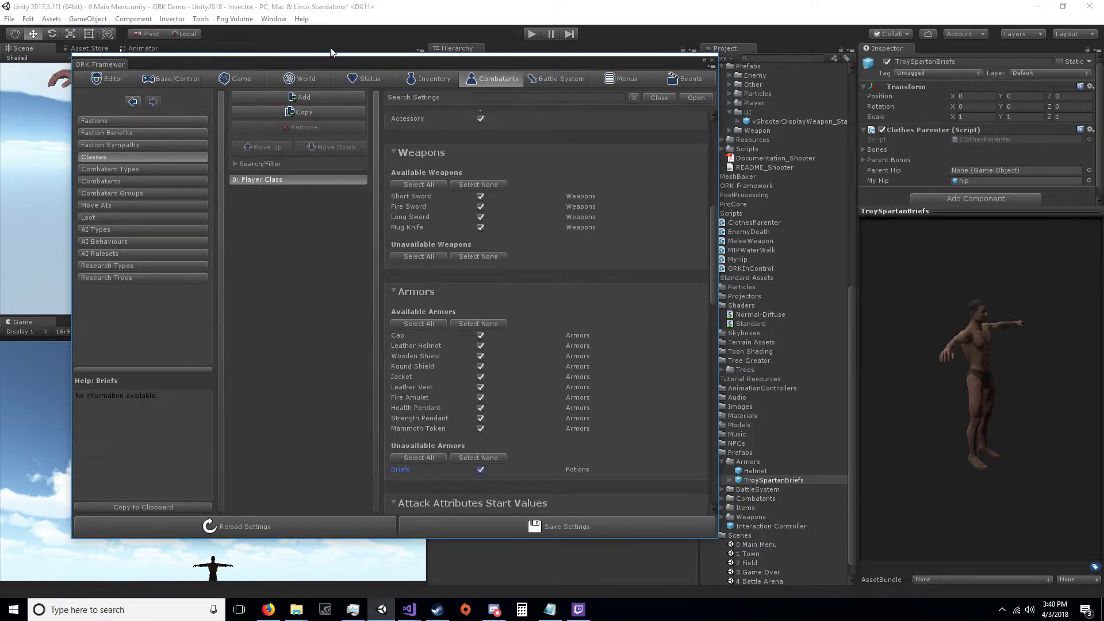
Set the item type of the Briefs armor to Armors
left_click(412, 78)
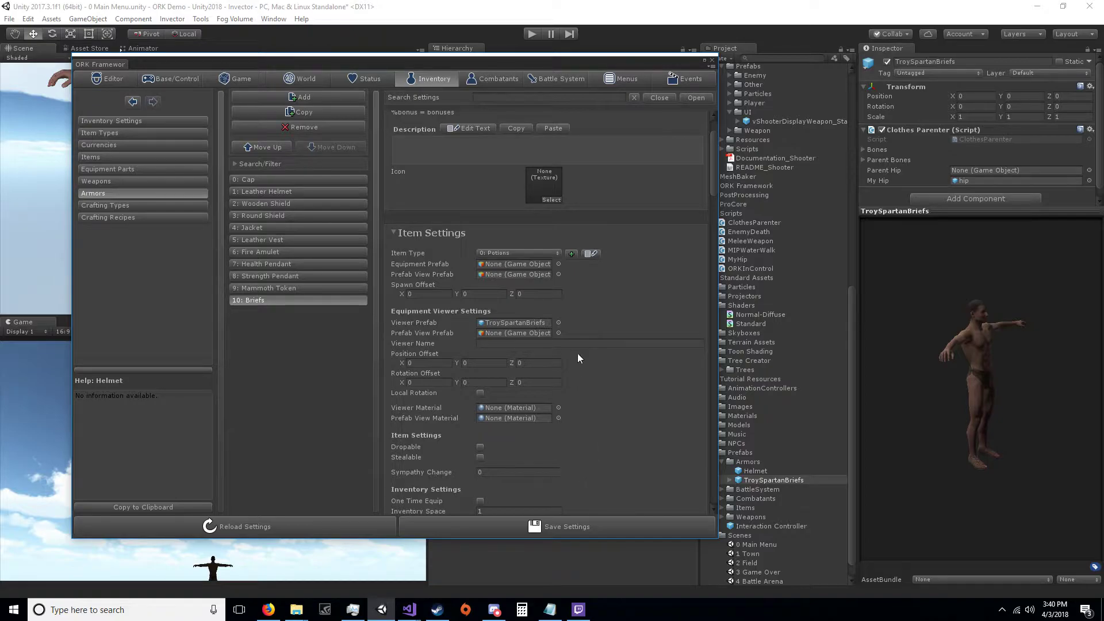
scroll(578, 354, "up", 4)
scroll(578, 355, "down", 3)
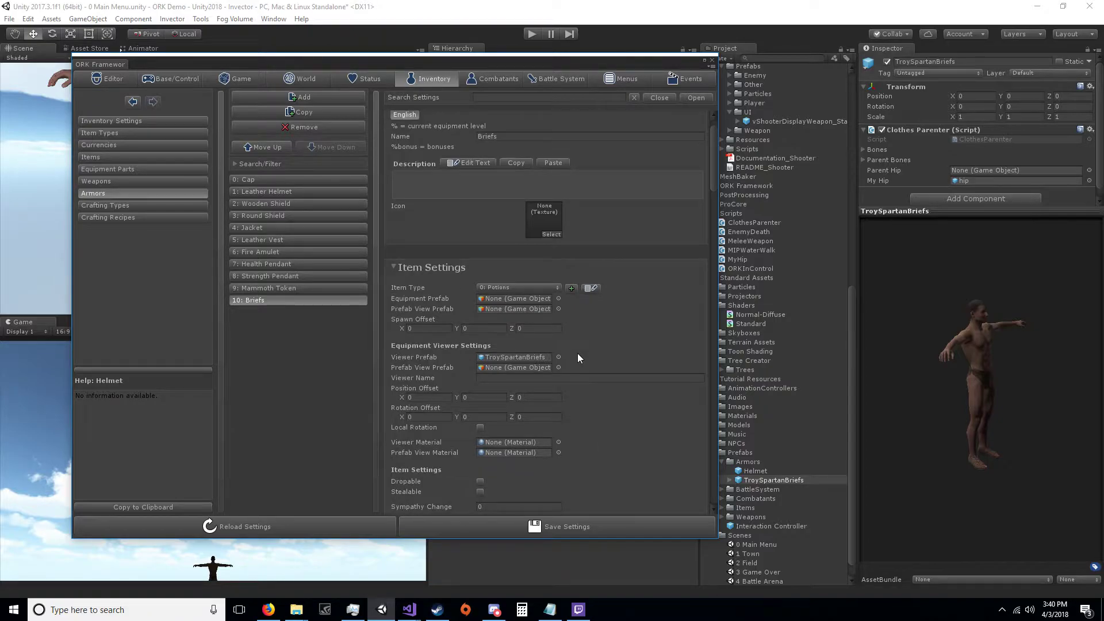
left_click(540, 288)
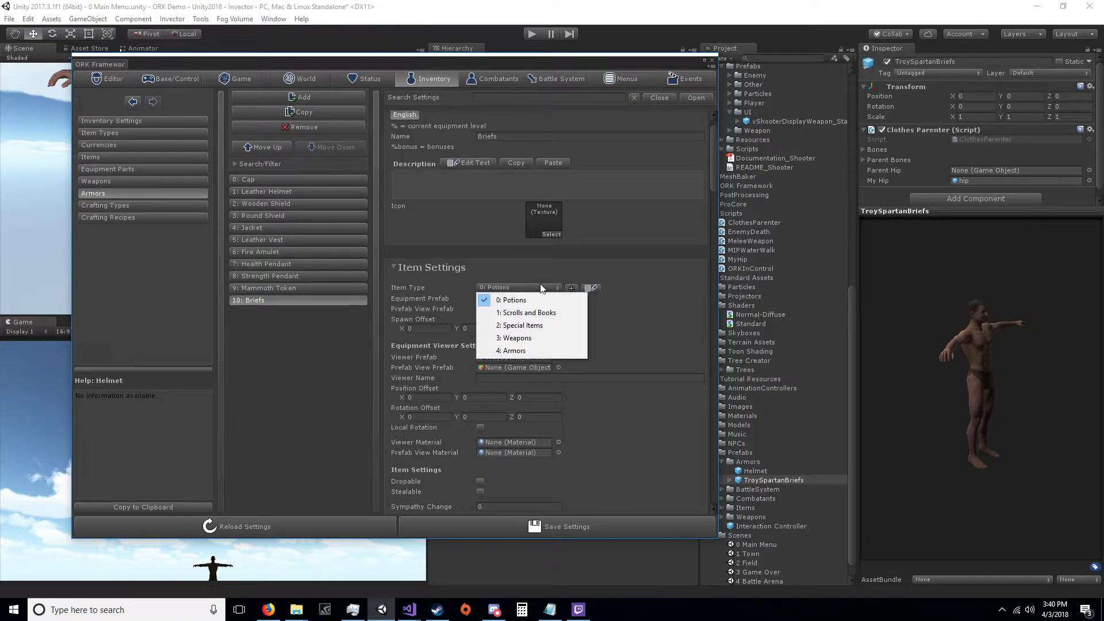
left_click(509, 350)
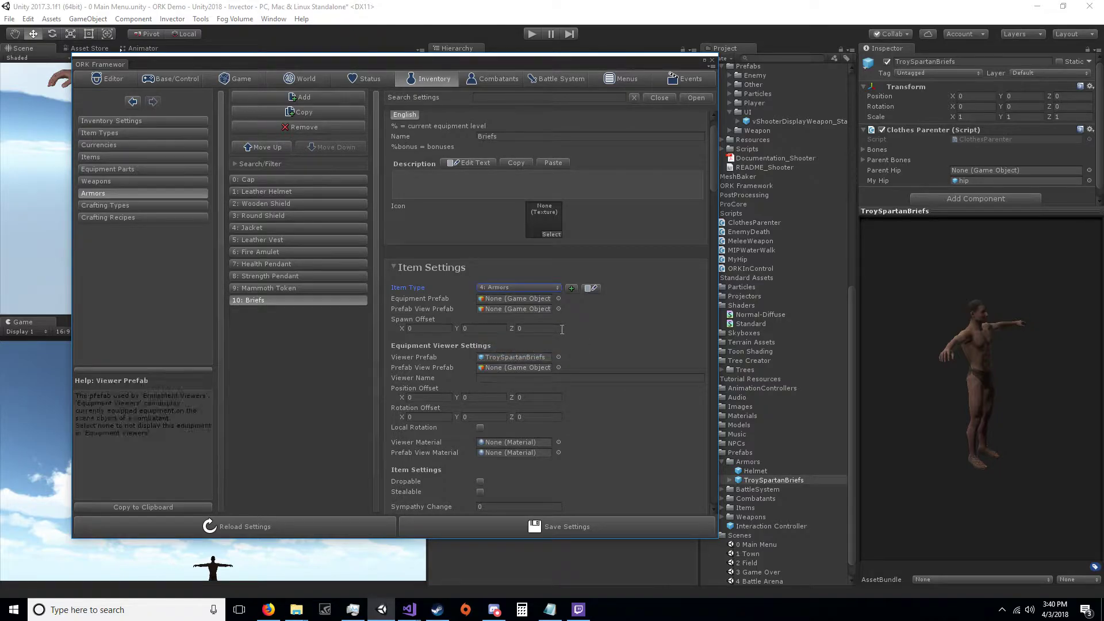
Make the Briefs equipable on the Armor equipment part
scroll(562, 329, "down", 10)
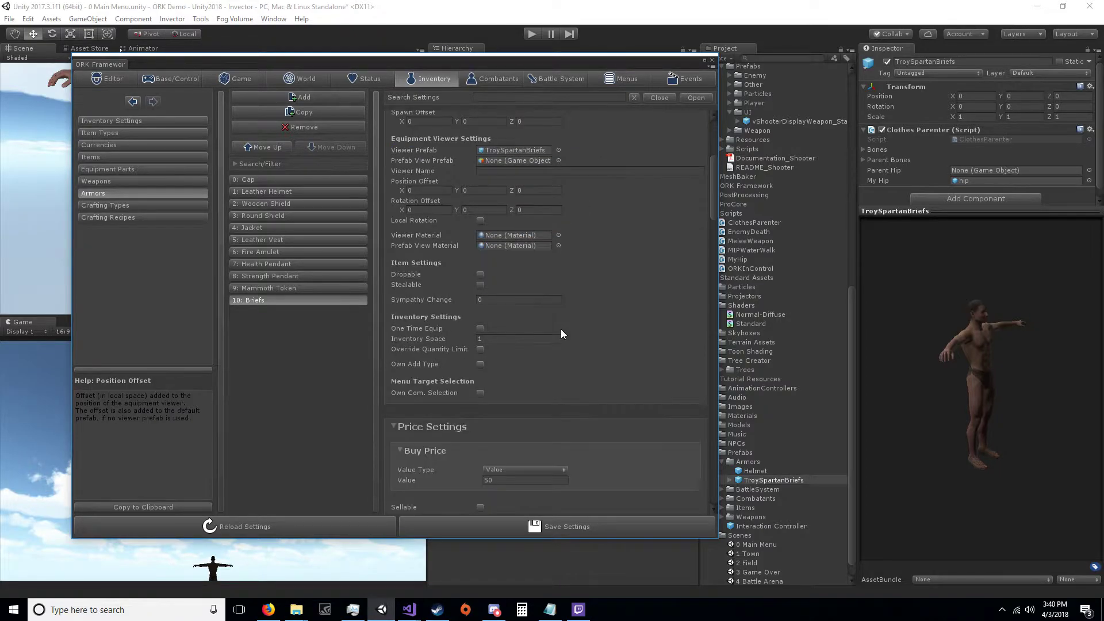
scroll(562, 334, "down", 5)
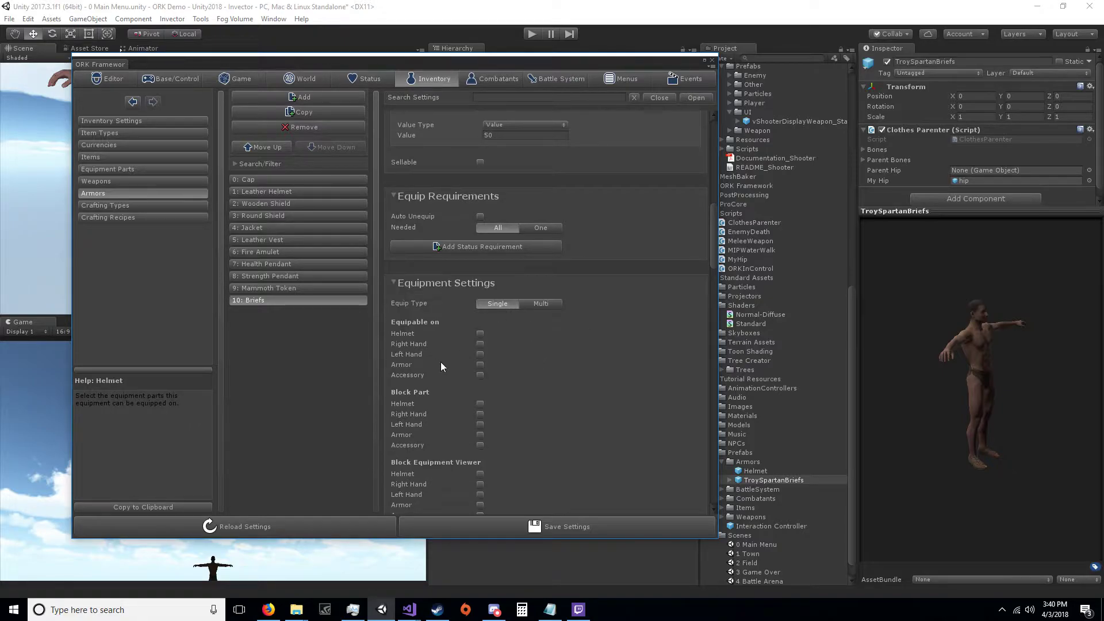
left_click(479, 366)
scroll(512, 368, "down", 2)
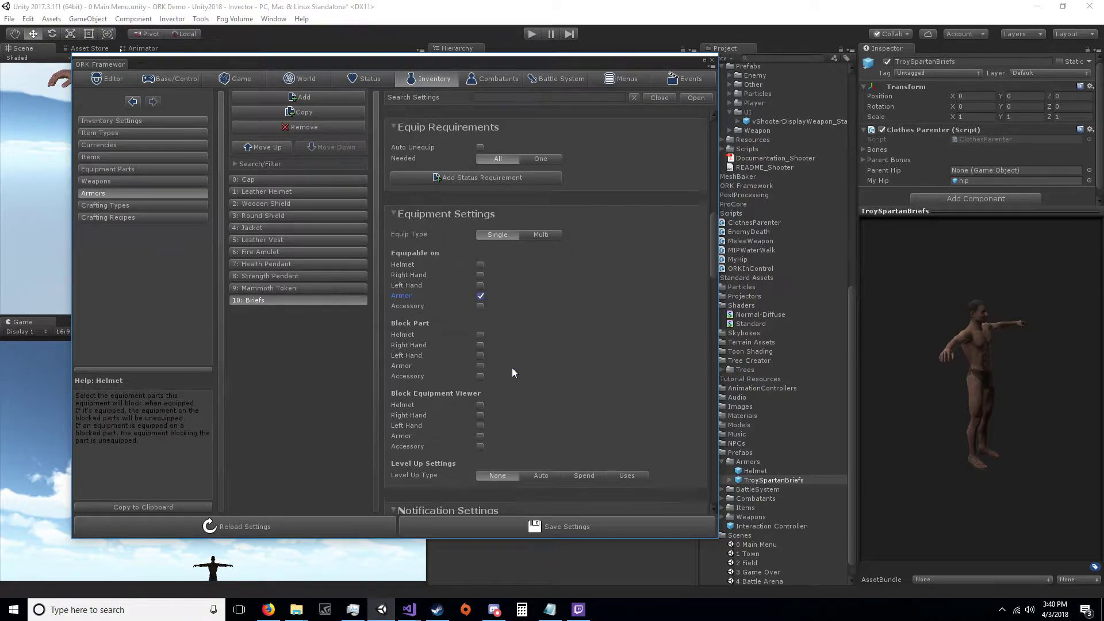
scroll(512, 369, "up", 4)
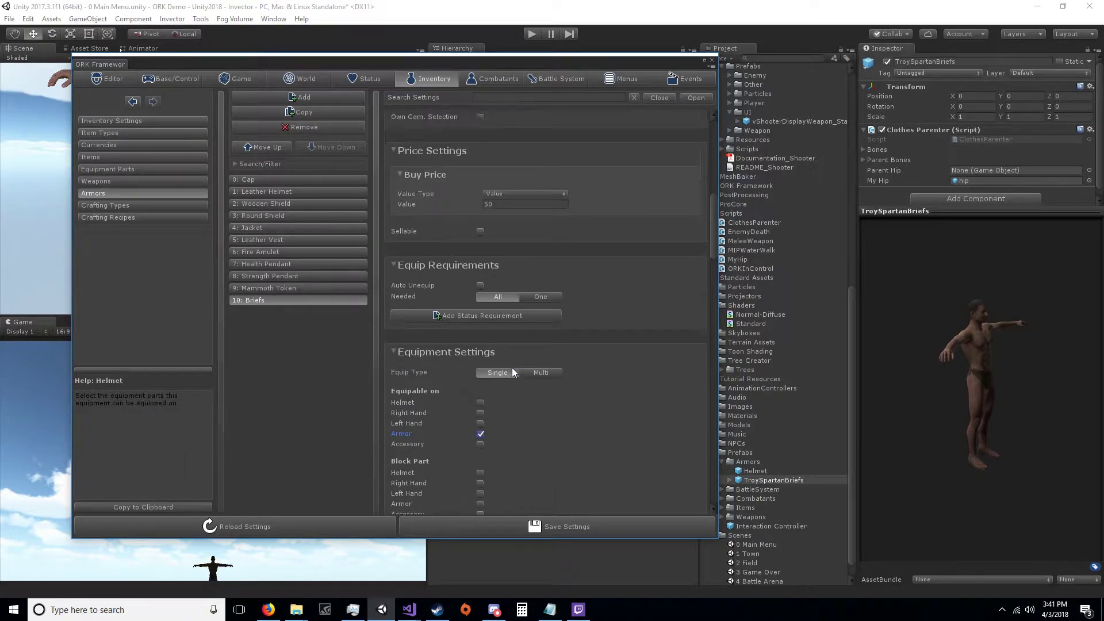
In the Brown Pants combatant's start equipment, fill the Armor slot of Equipment Set 0 with the Briefs armor
left_click(492, 84)
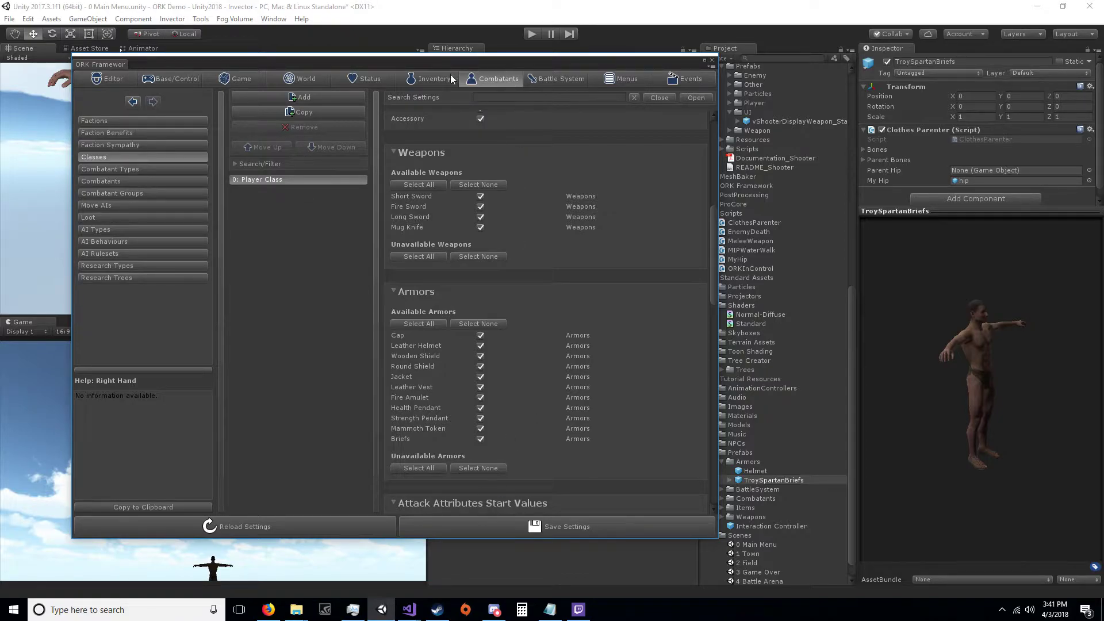
left_click(112, 182)
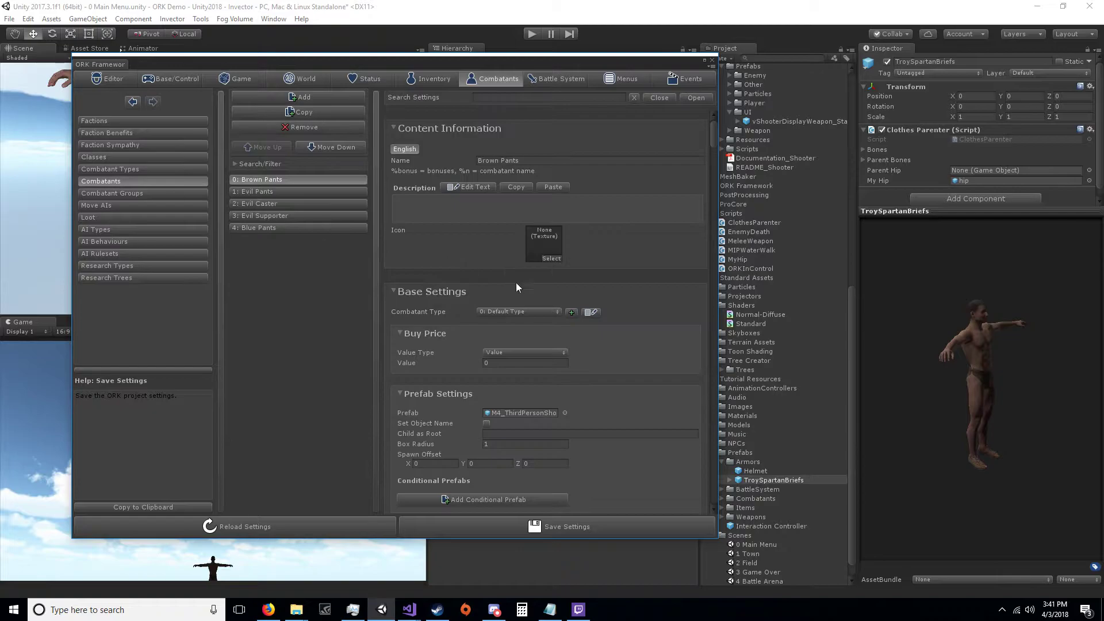
scroll(554, 363, "down", 4)
scroll(568, 368, "up", 4)
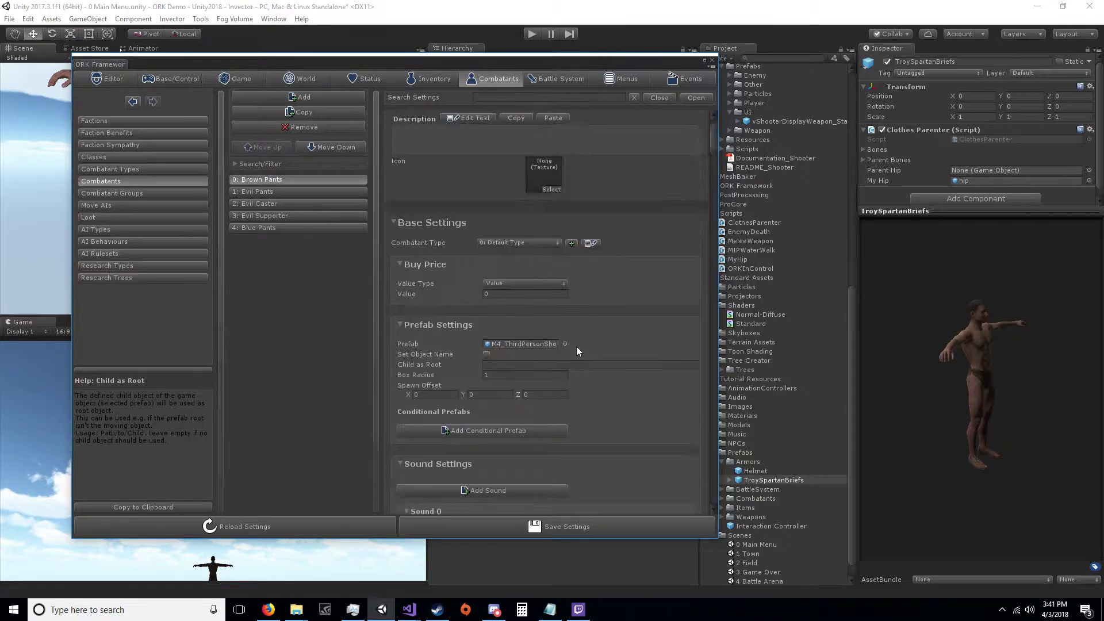
left_click(667, 100)
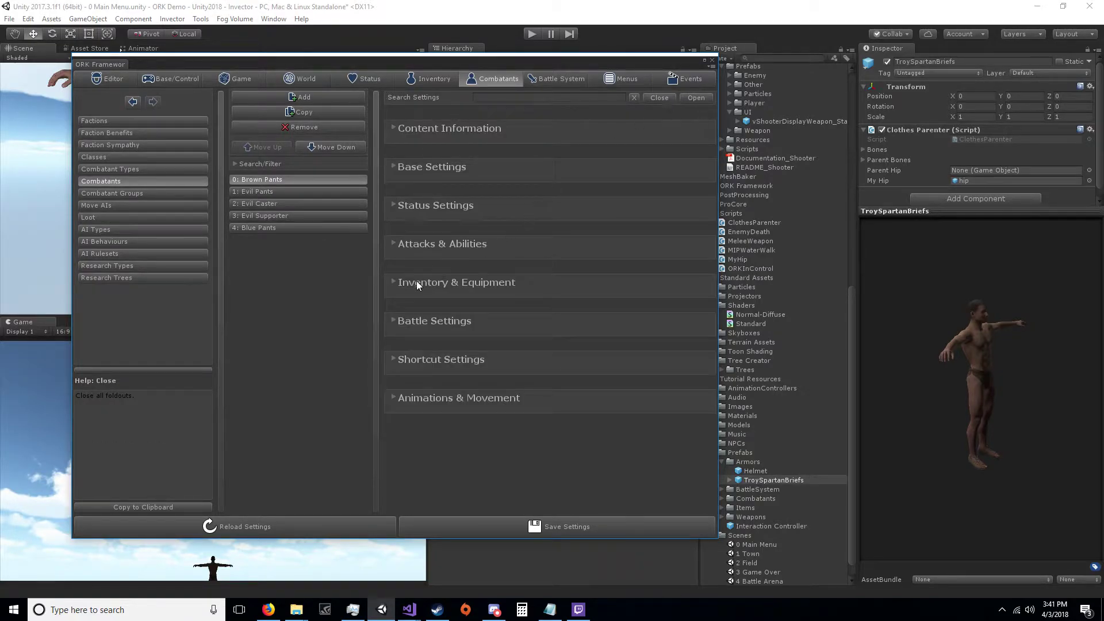
left_click(395, 285)
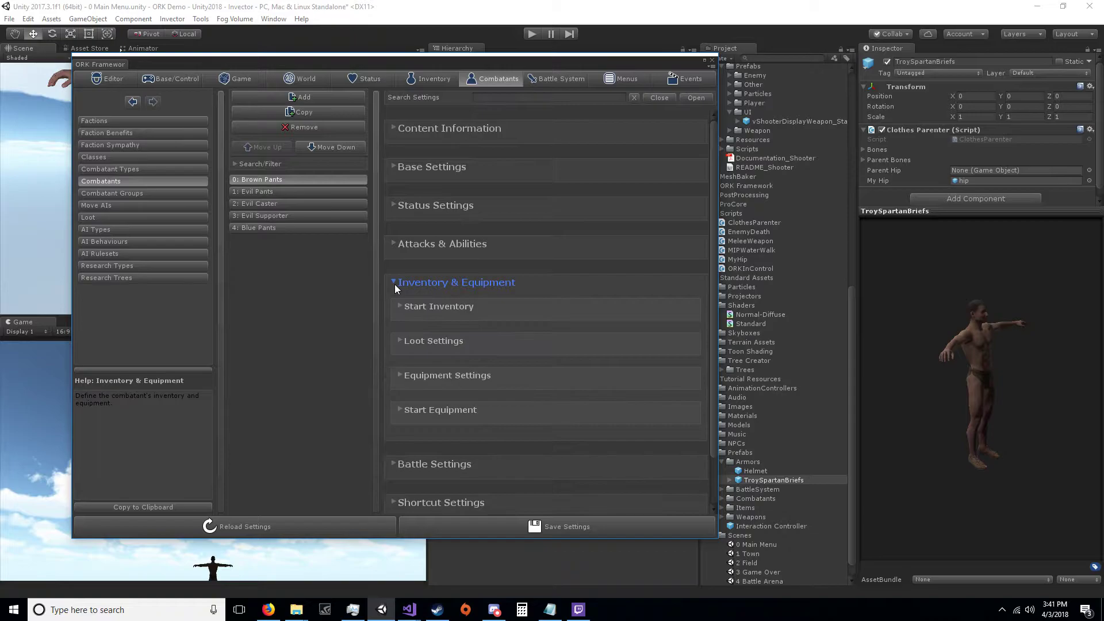
left_click(398, 410)
scroll(398, 410, "down", 3)
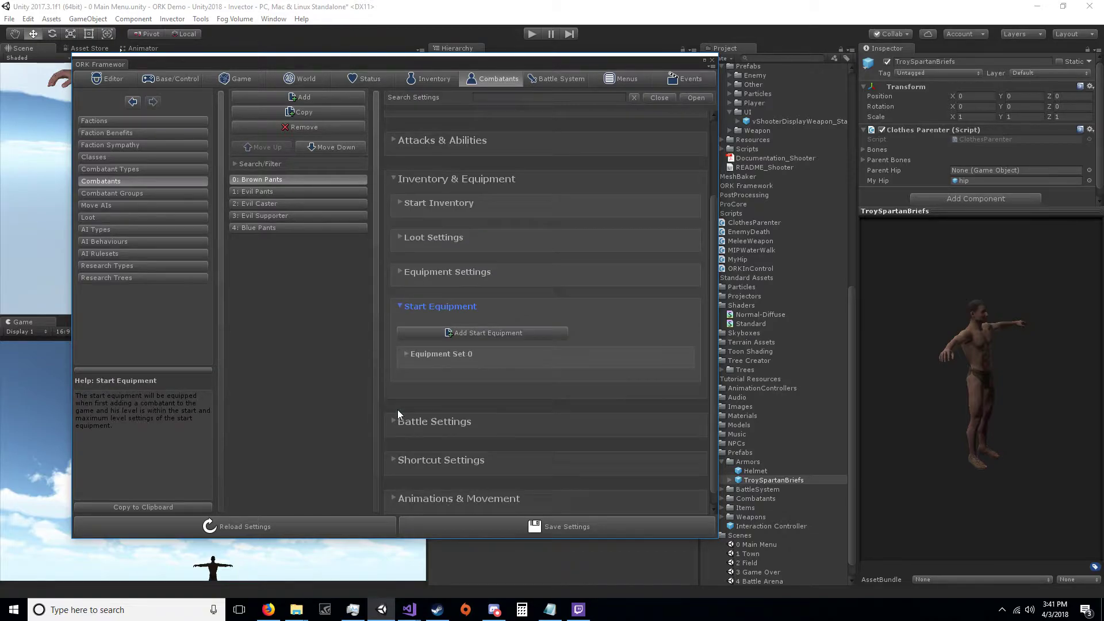
left_click(405, 355)
scroll(404, 354, "down", 4)
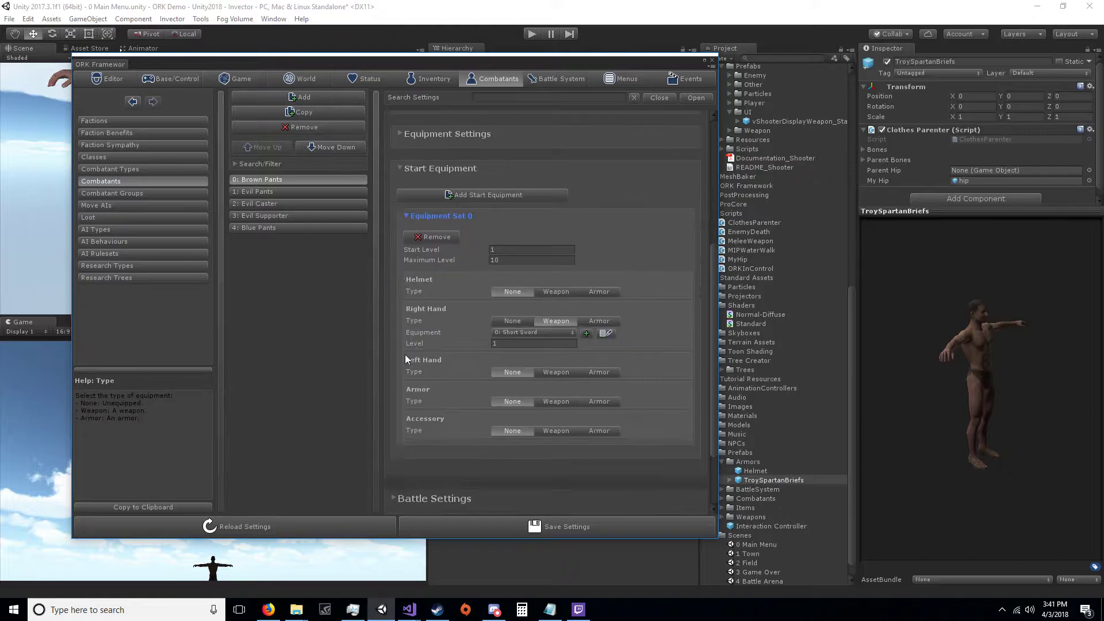
left_click(607, 402)
left_click(558, 412)
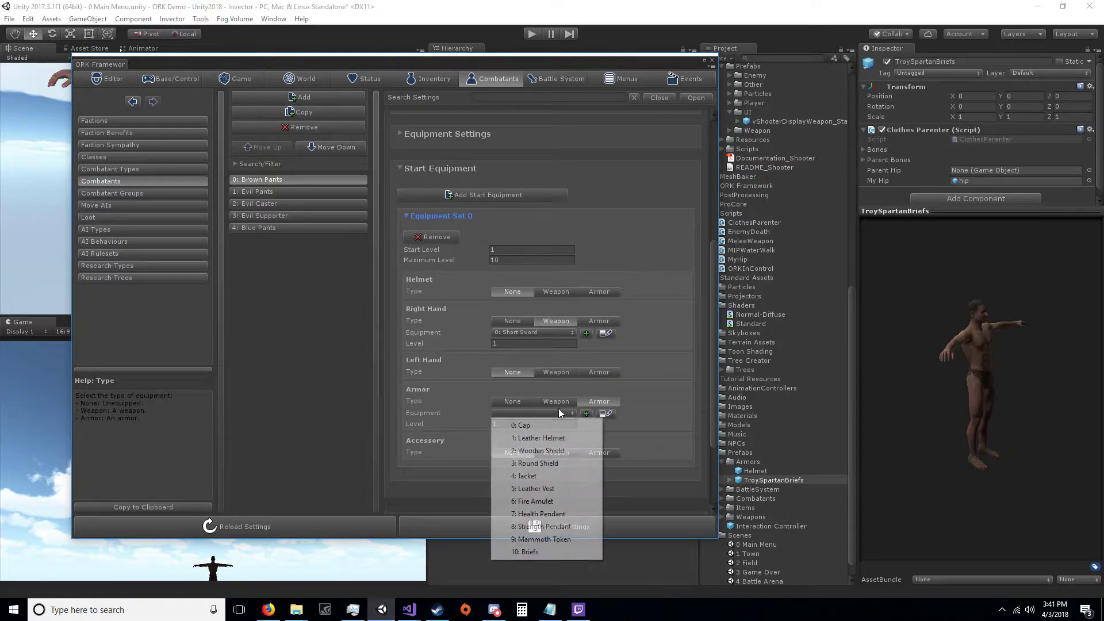
left_click(525, 552)
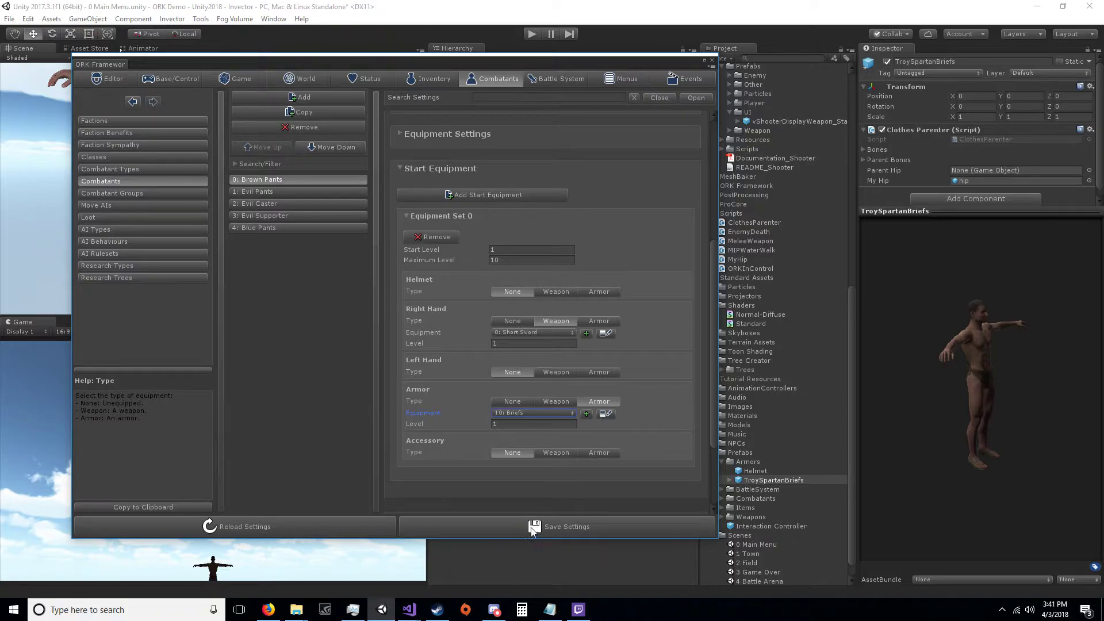
Save the ORK project settings with the event update and close the ORK Framework window
left_click(534, 527)
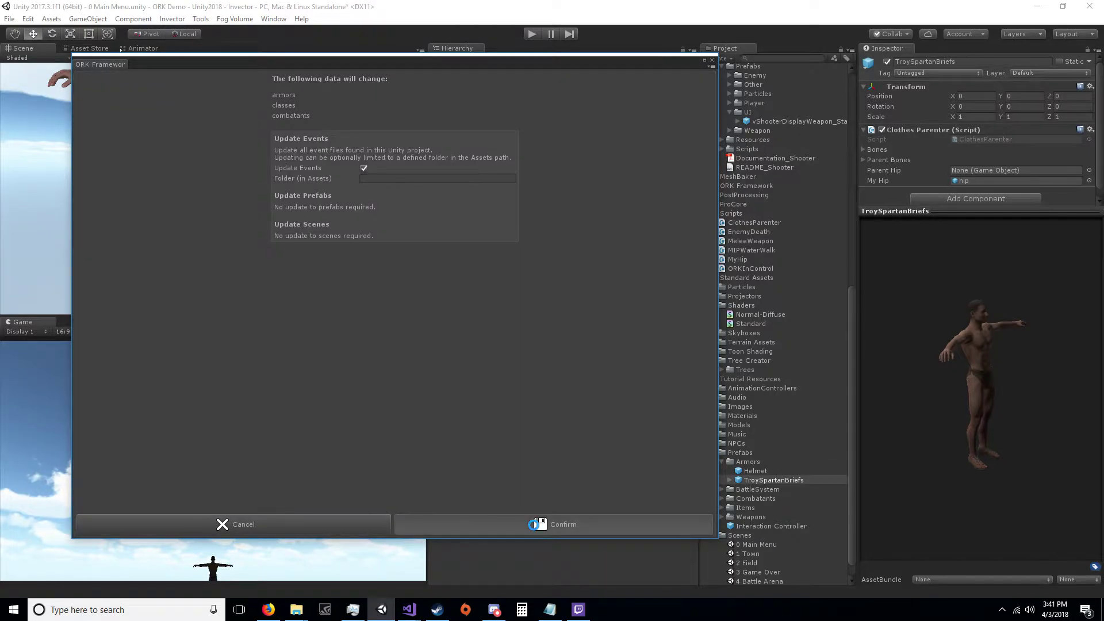
left_click(535, 525)
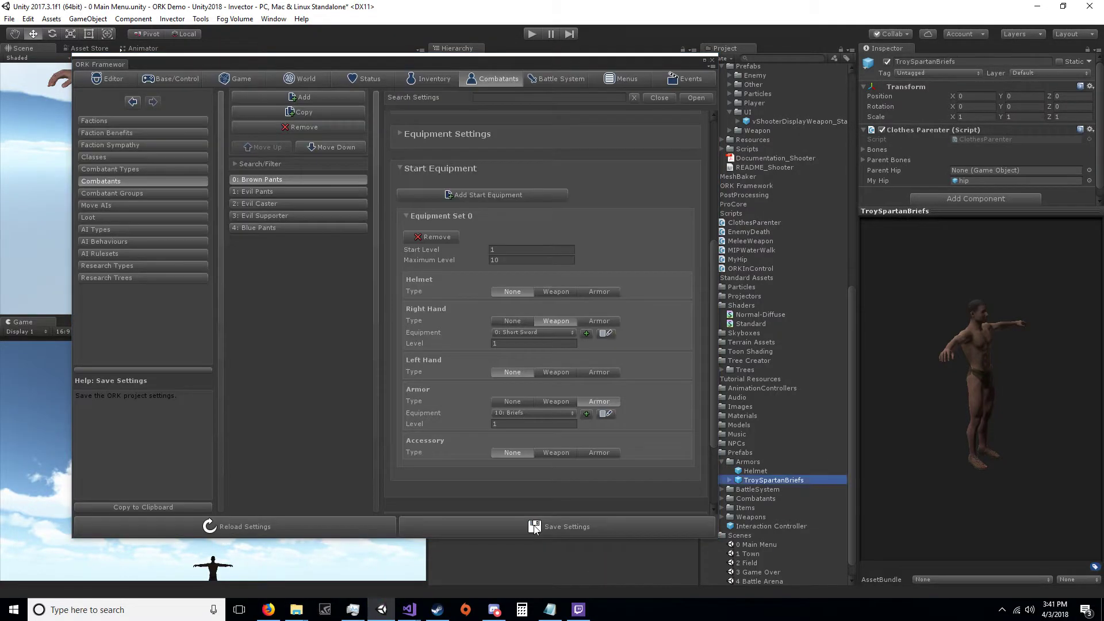
left_click(535, 527)
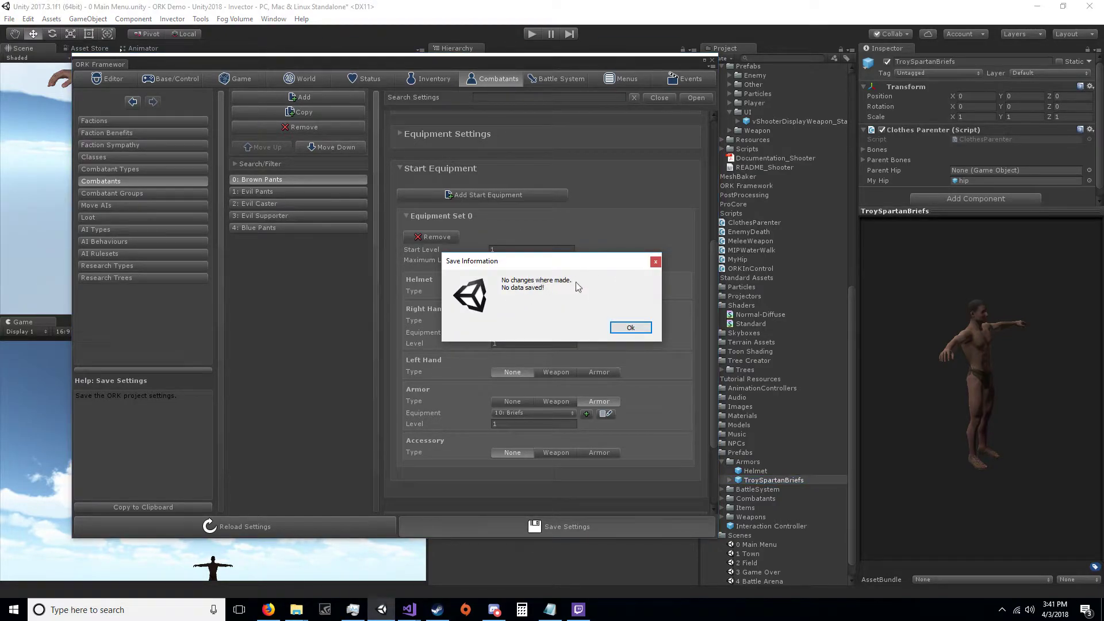
left_click(624, 326)
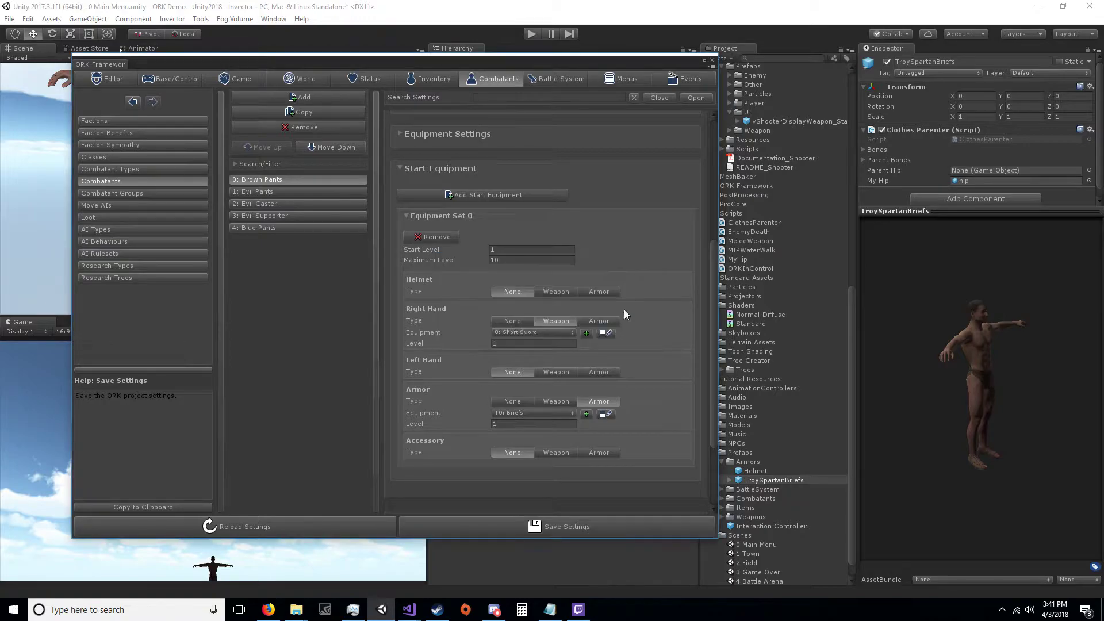
left_click(712, 60)
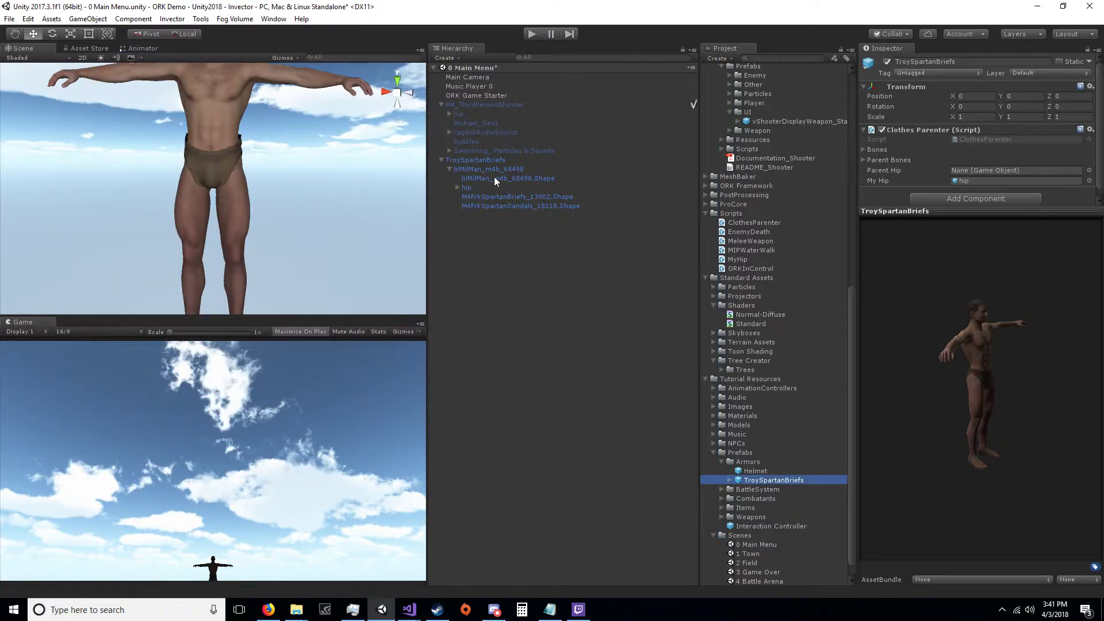
Deactivate the TroySpartanBriefs object in the scene and start a new game in play mode
left_click(489, 160)
left_click(887, 62)
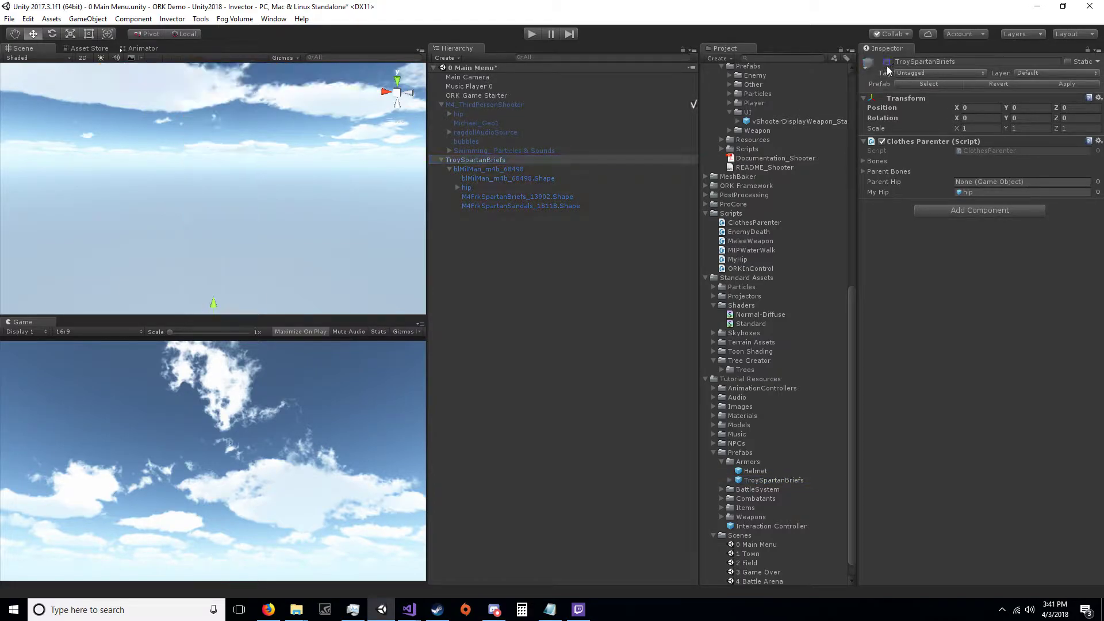
left_click(529, 33)
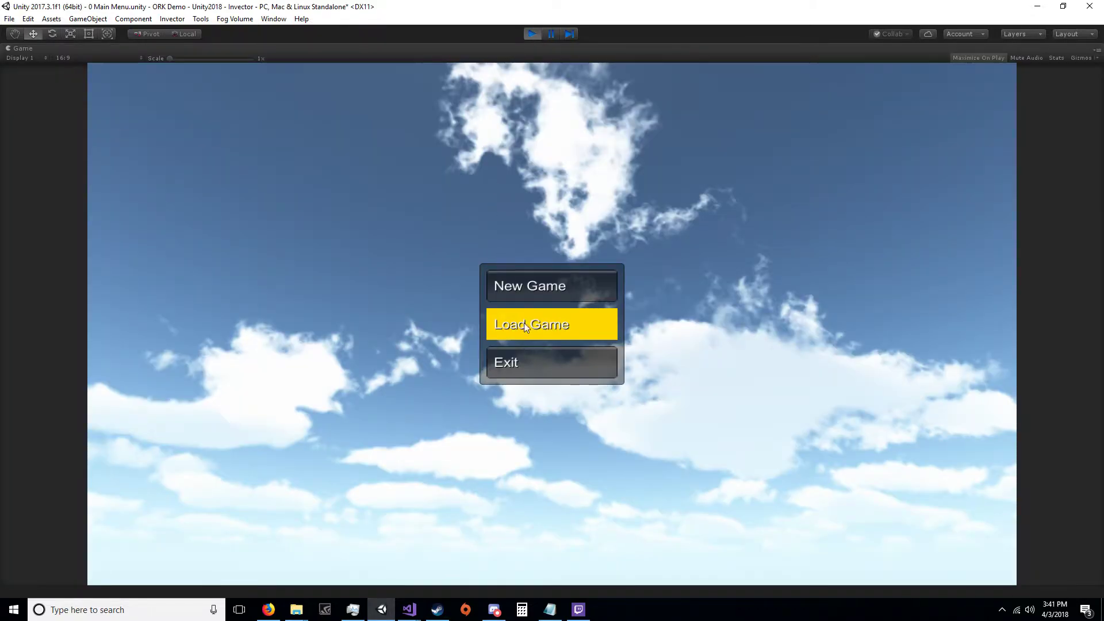
left_click(549, 286)
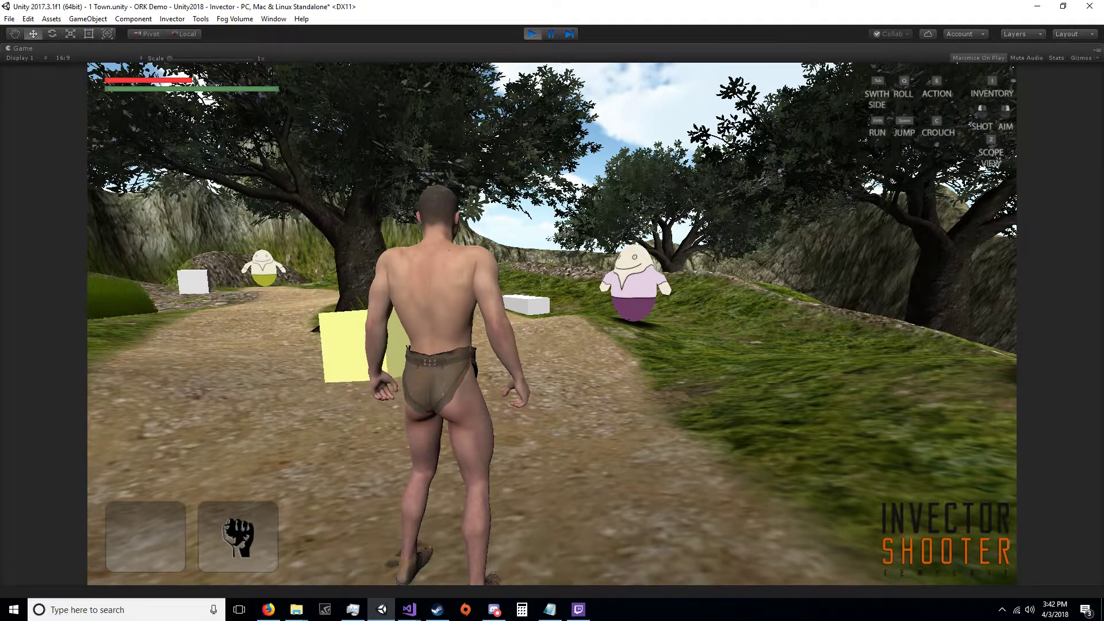
Run the player character around the town to examine how the equipped briefs follow the body's movement
key("w")
key("shift+w")
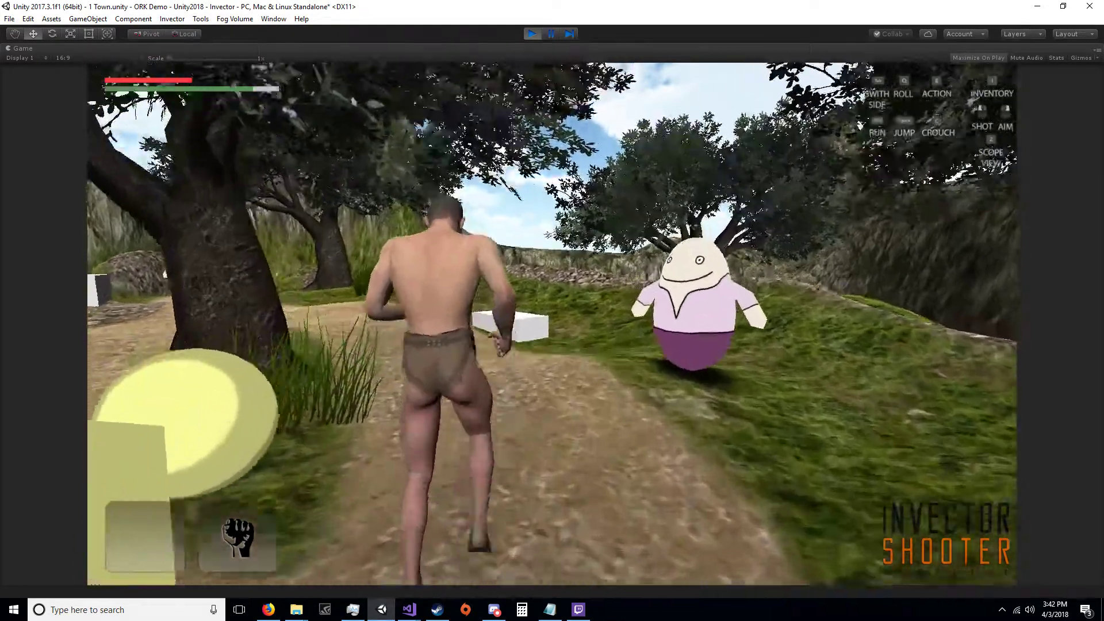
key("w")
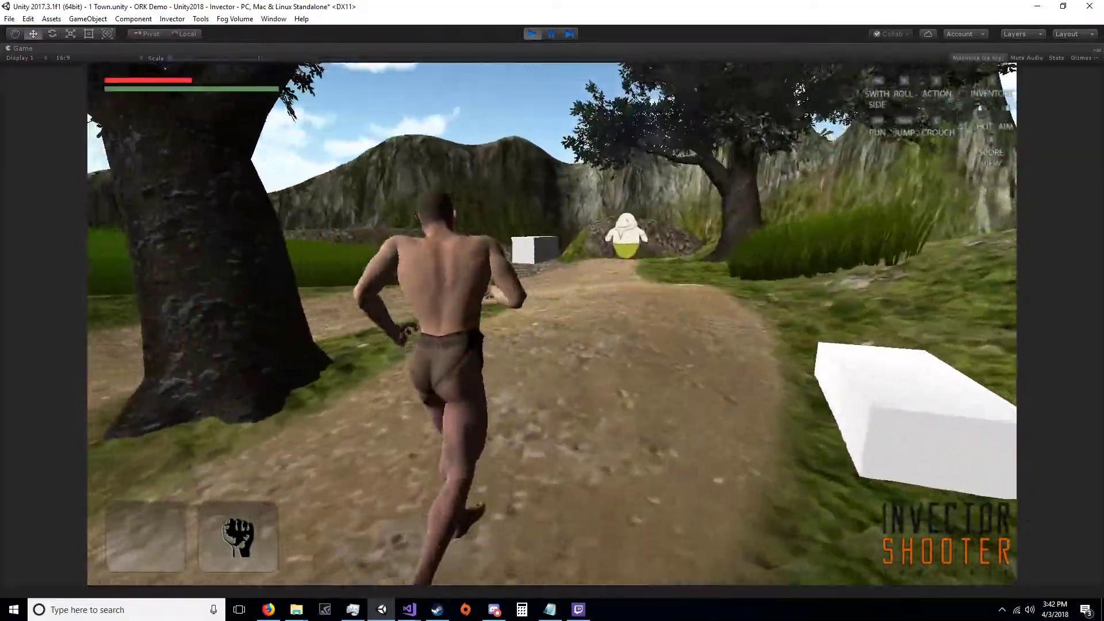
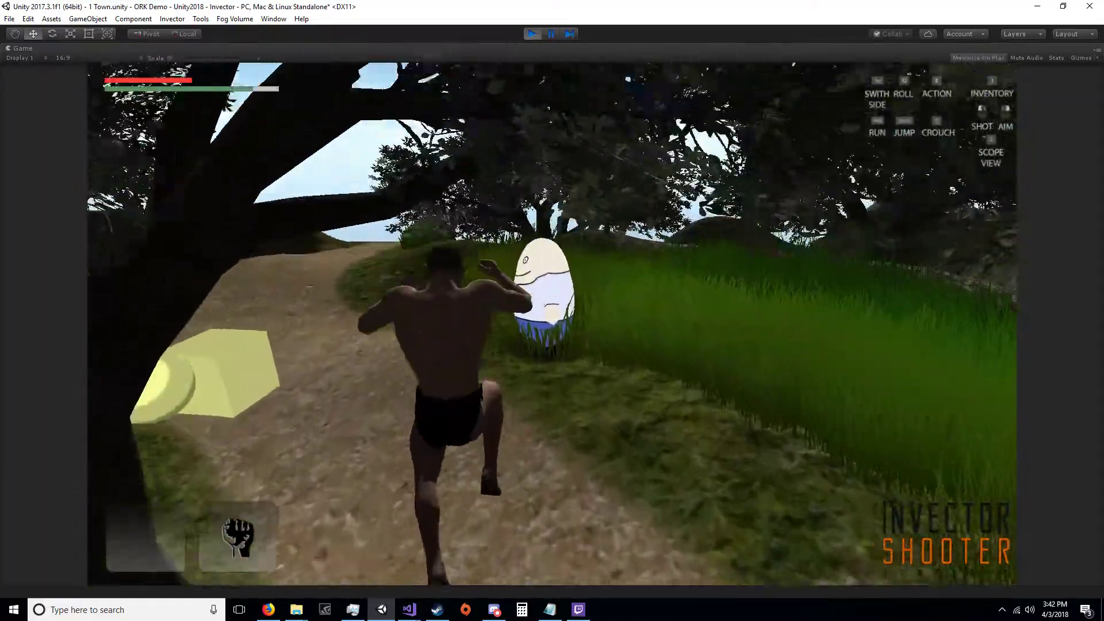
key("w")
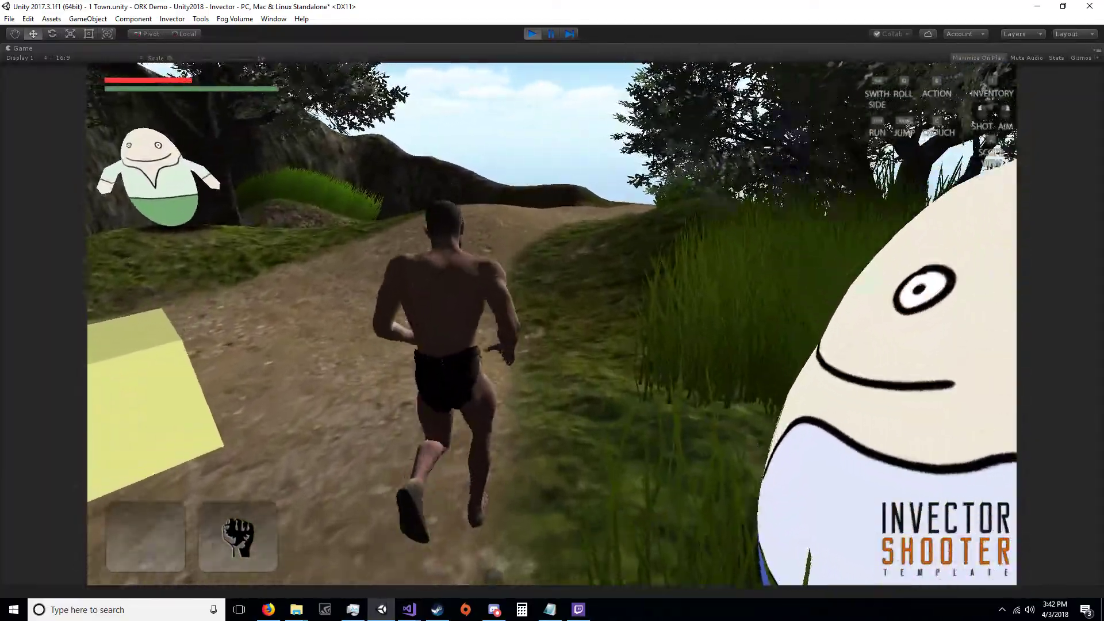
key("w")
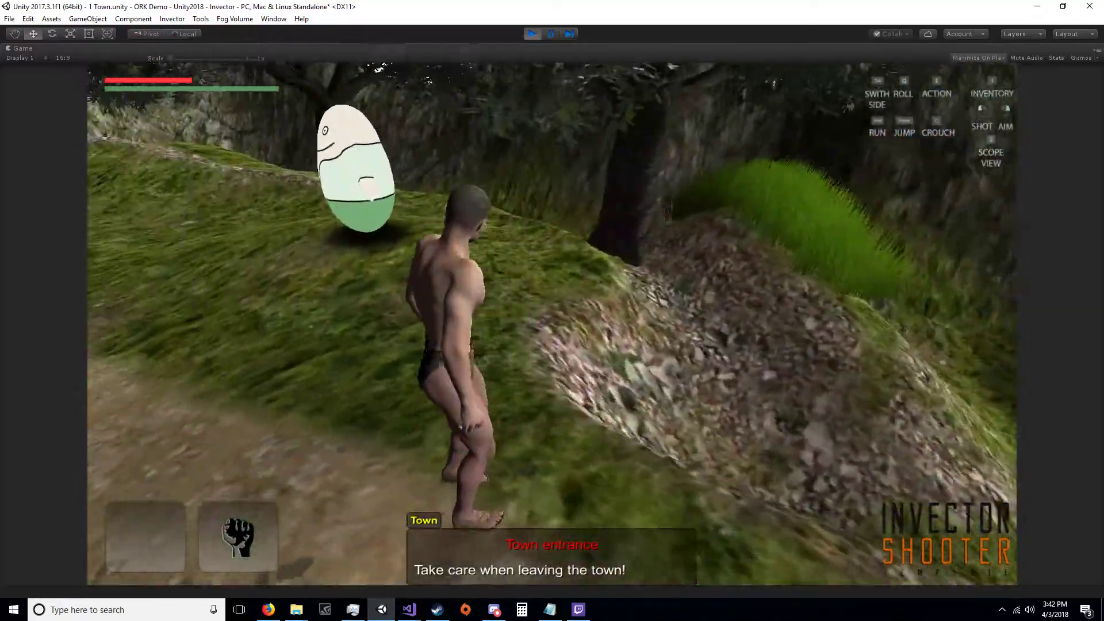
key("w")
key("shift+w")
key("w")
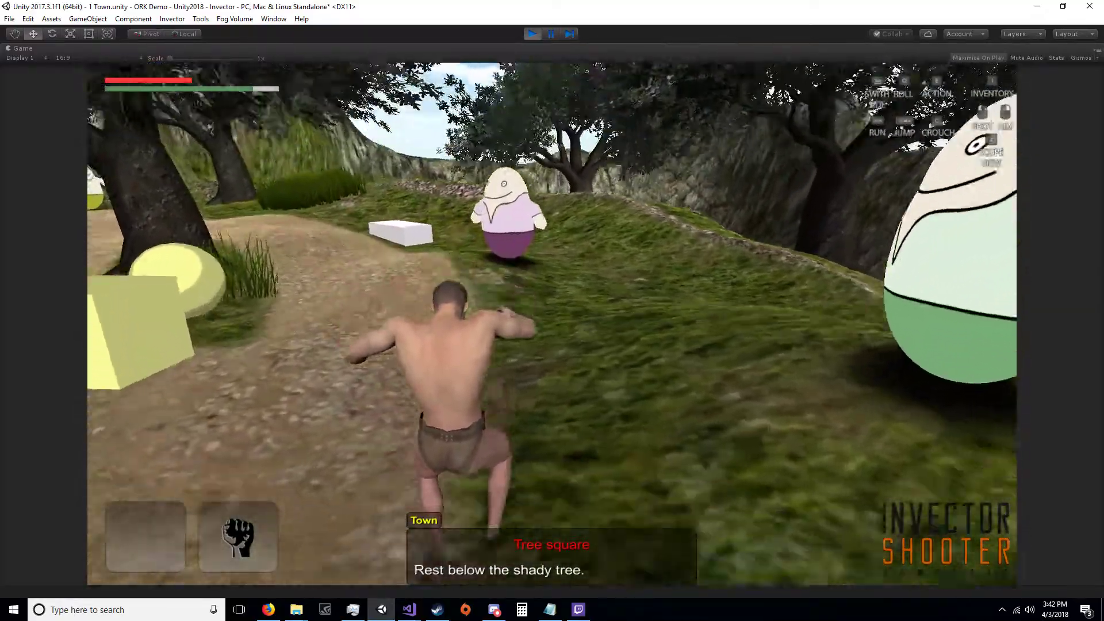
key("s")
key("w")
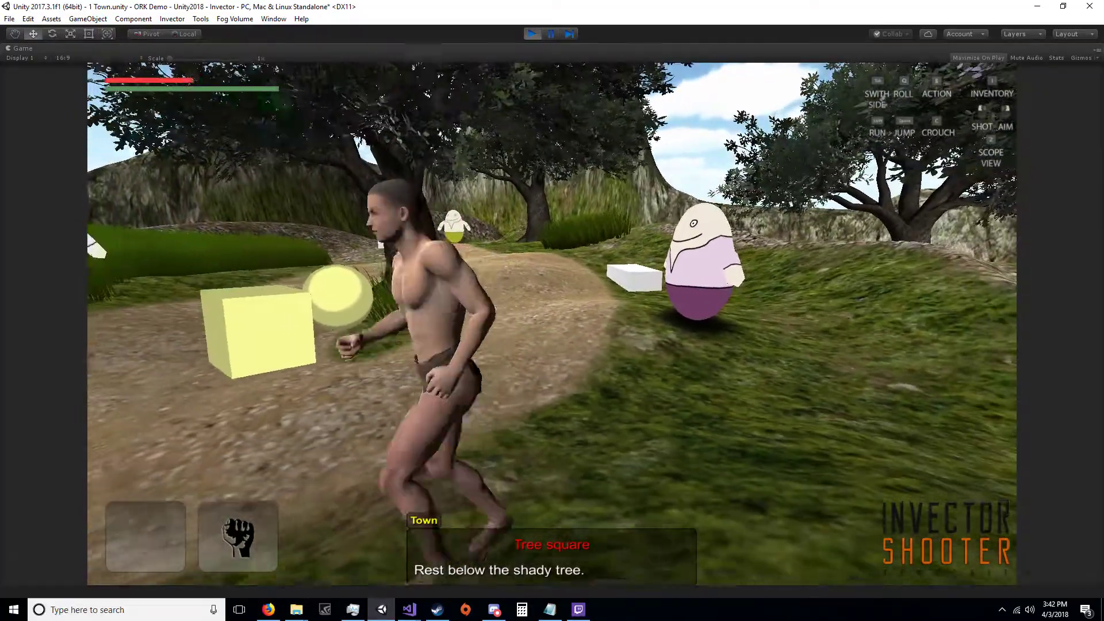
Run the character in several directions to examine the briefs from front and back, and stop play mode
key("s")
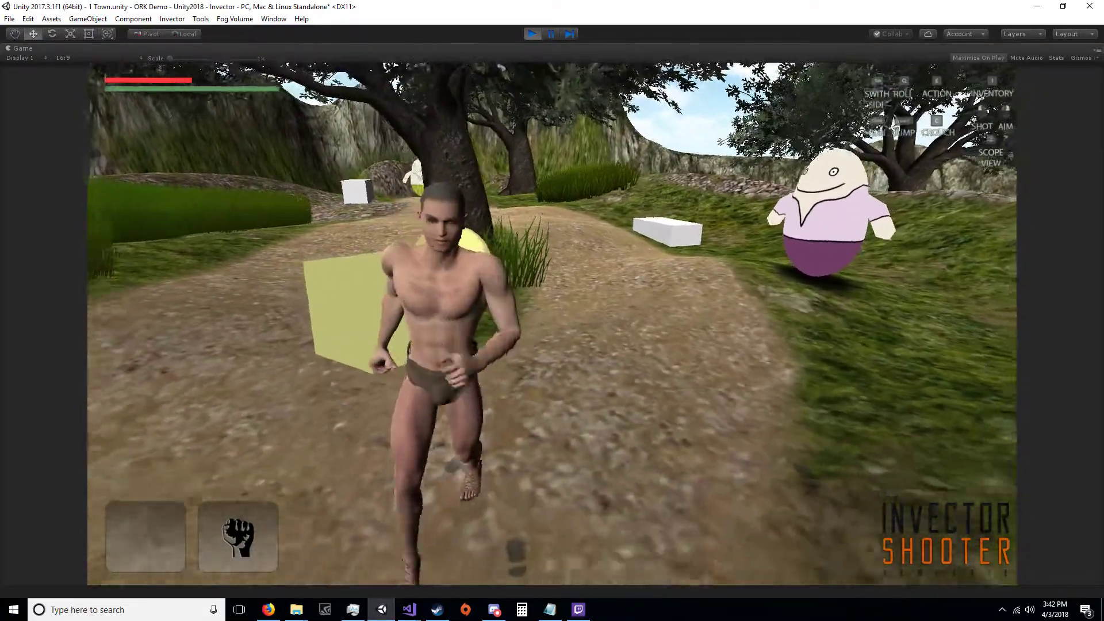
key("d")
key("w")
key("w")
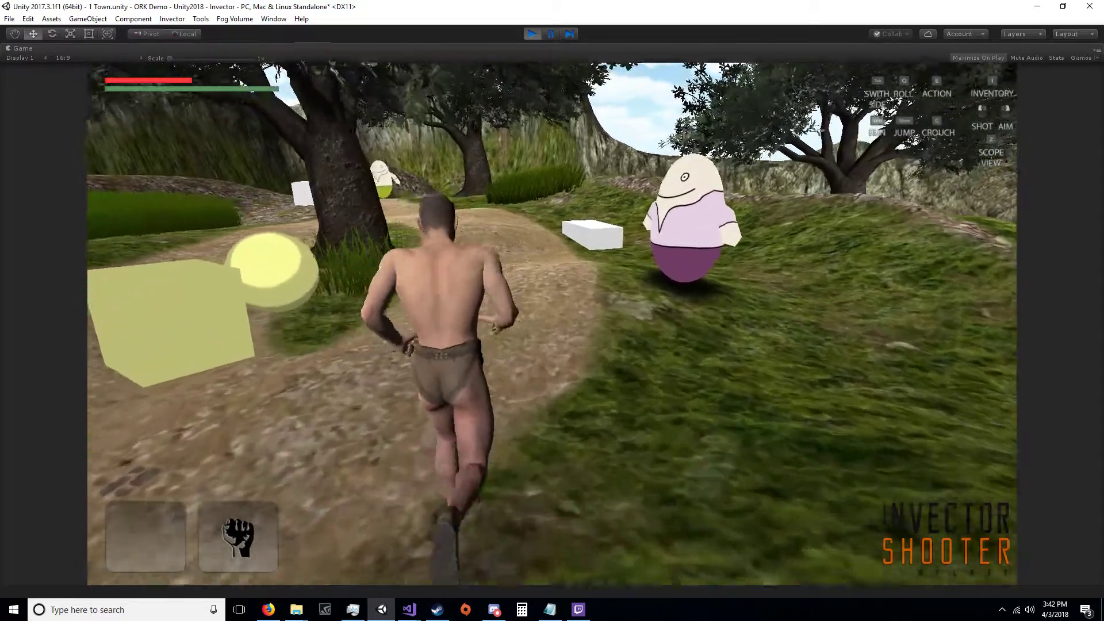
key("Escape")
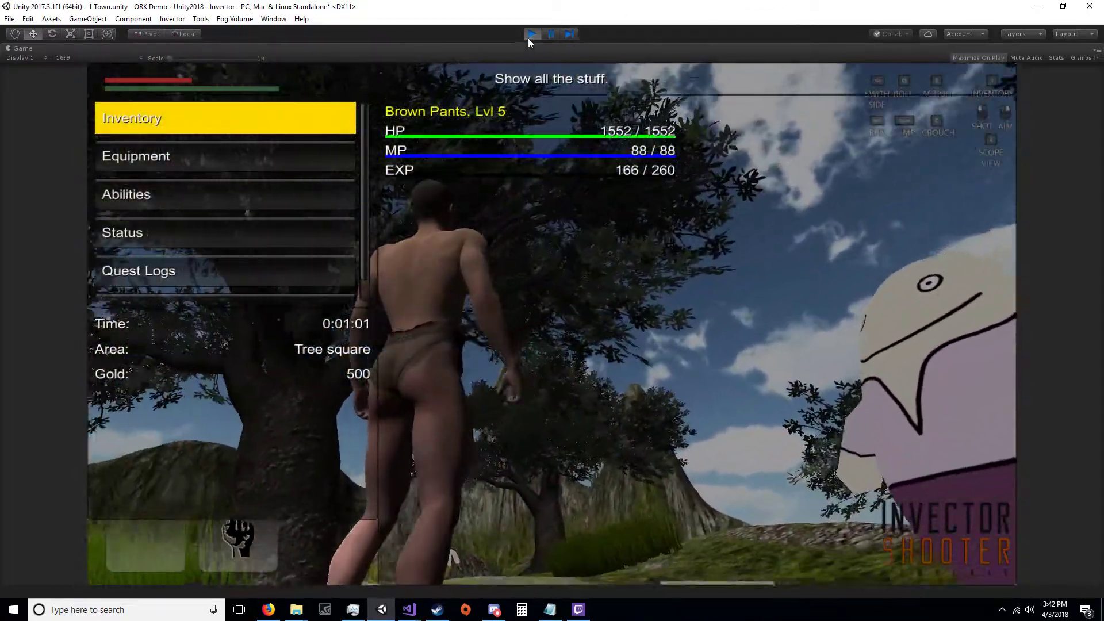
left_click(530, 34)
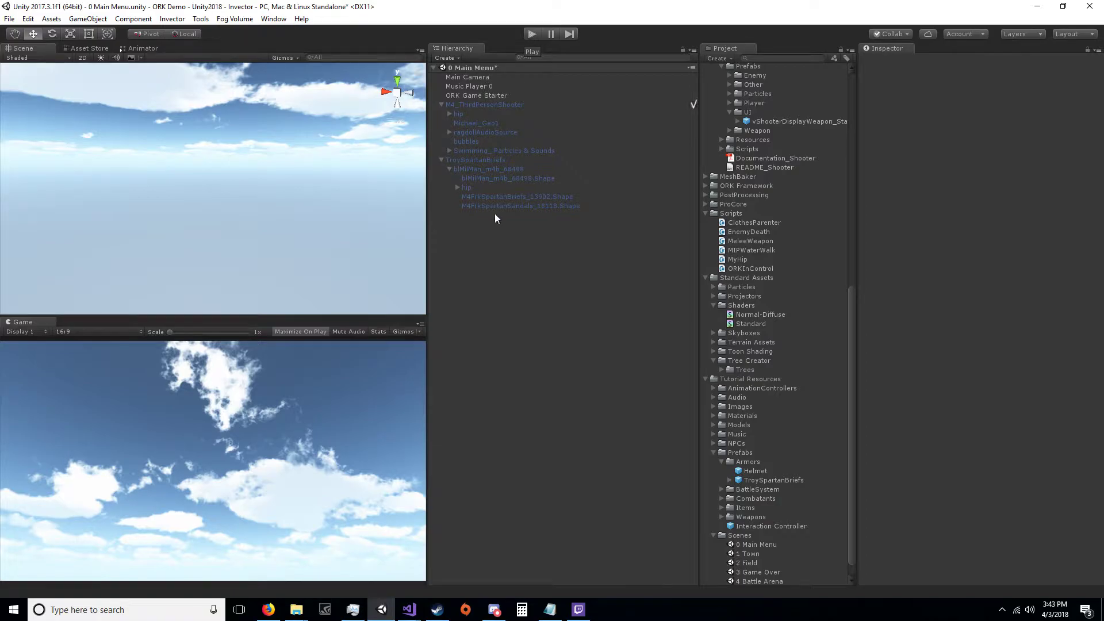
Disable the Clothes Parenter script on TroySpartanBriefs, apply the change to its prefab, and leave the scene object deactivated
left_click(487, 159)
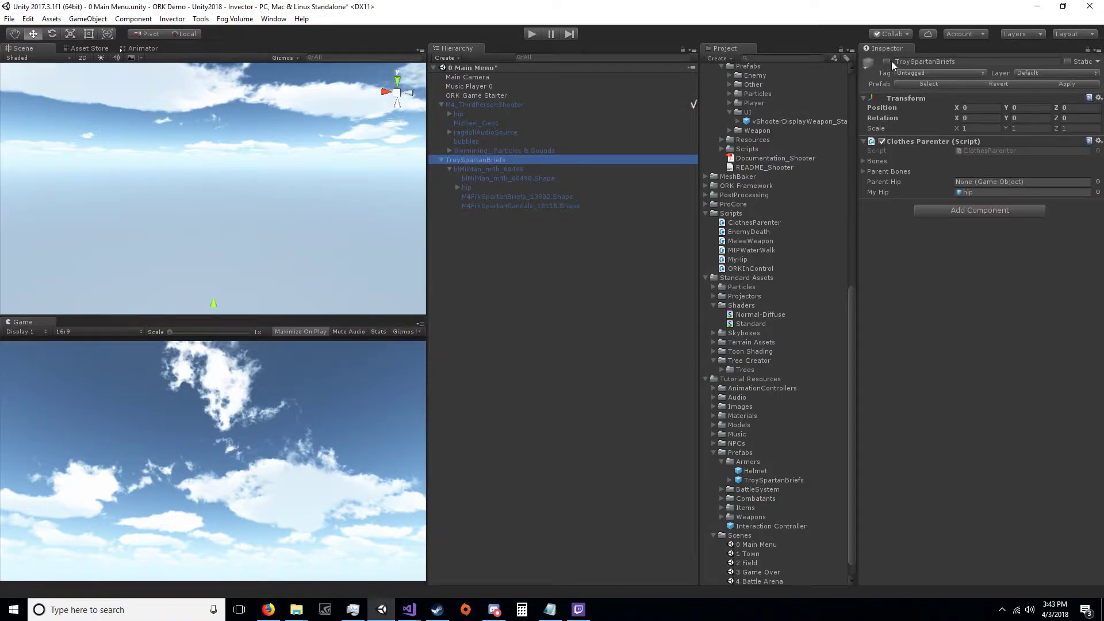
left_click(1003, 82)
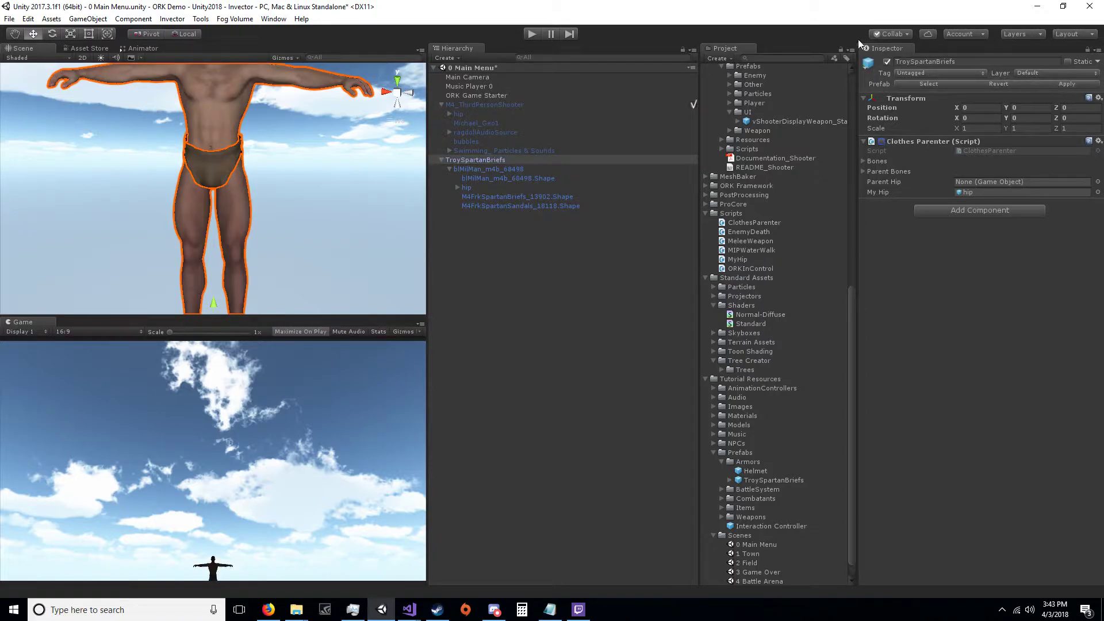
left_click(887, 61)
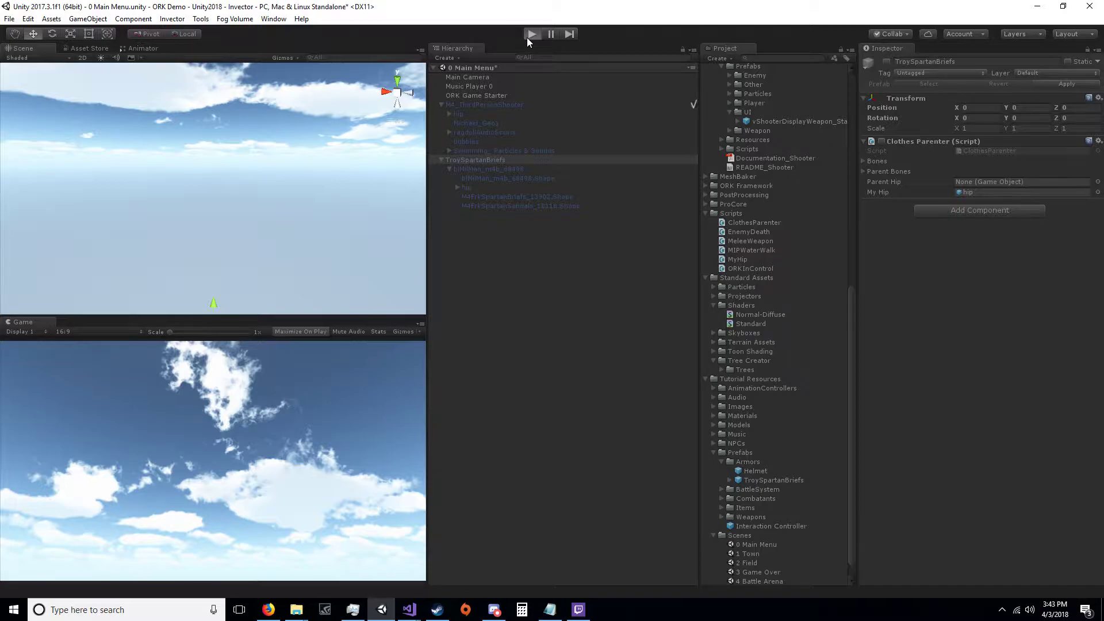
Start a new game and move the character around to examine its pose with the Clothes Parenter script disabled
left_click(530, 35)
left_click(542, 277)
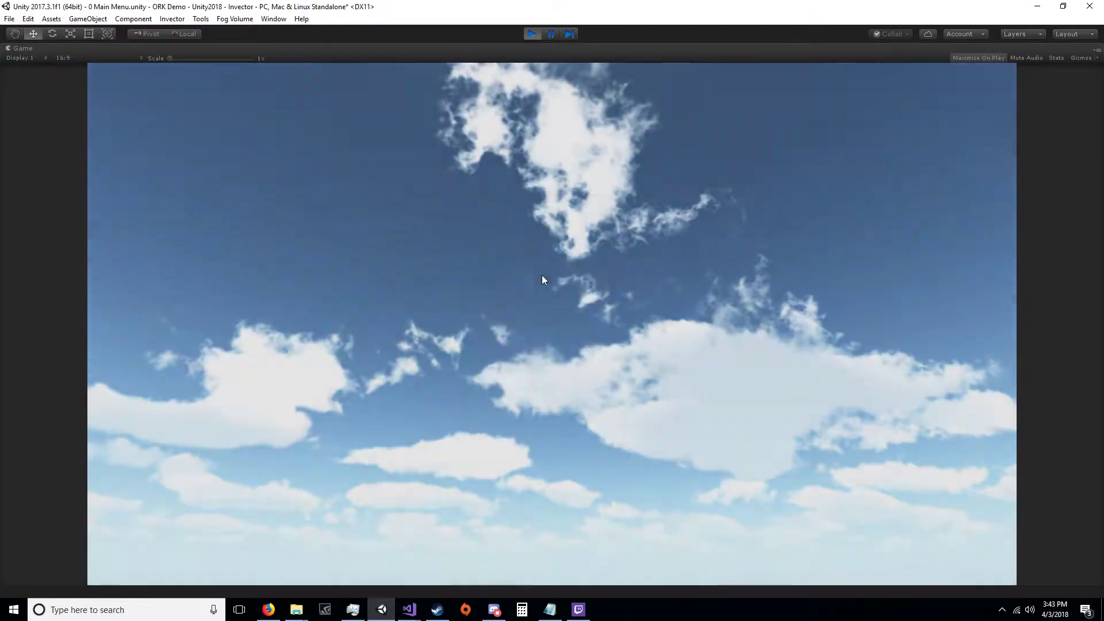
key("w")
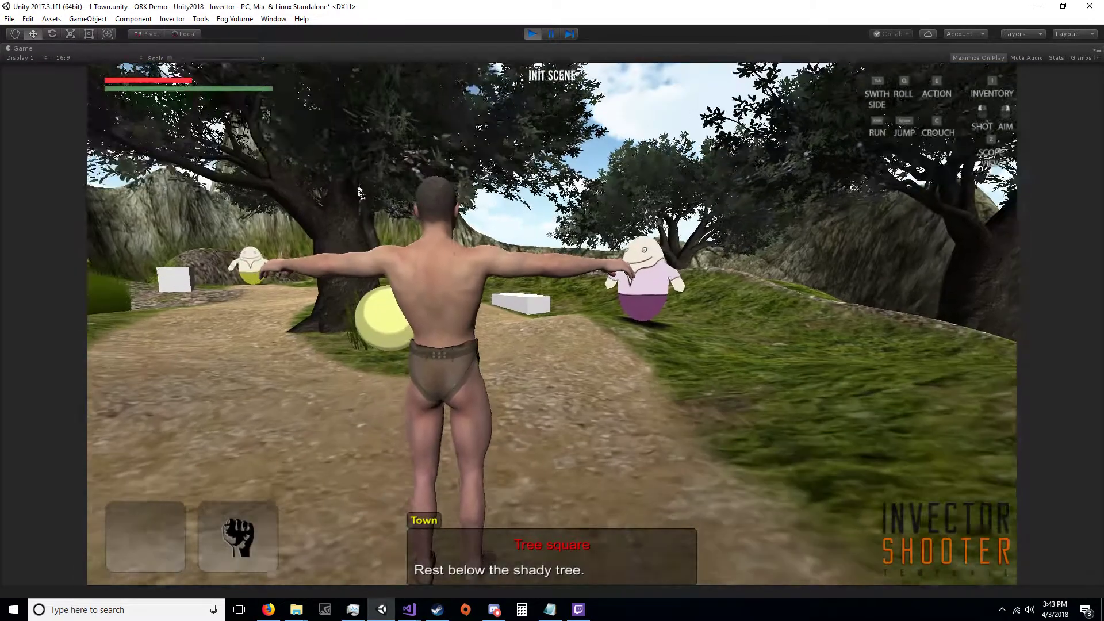
key("s")
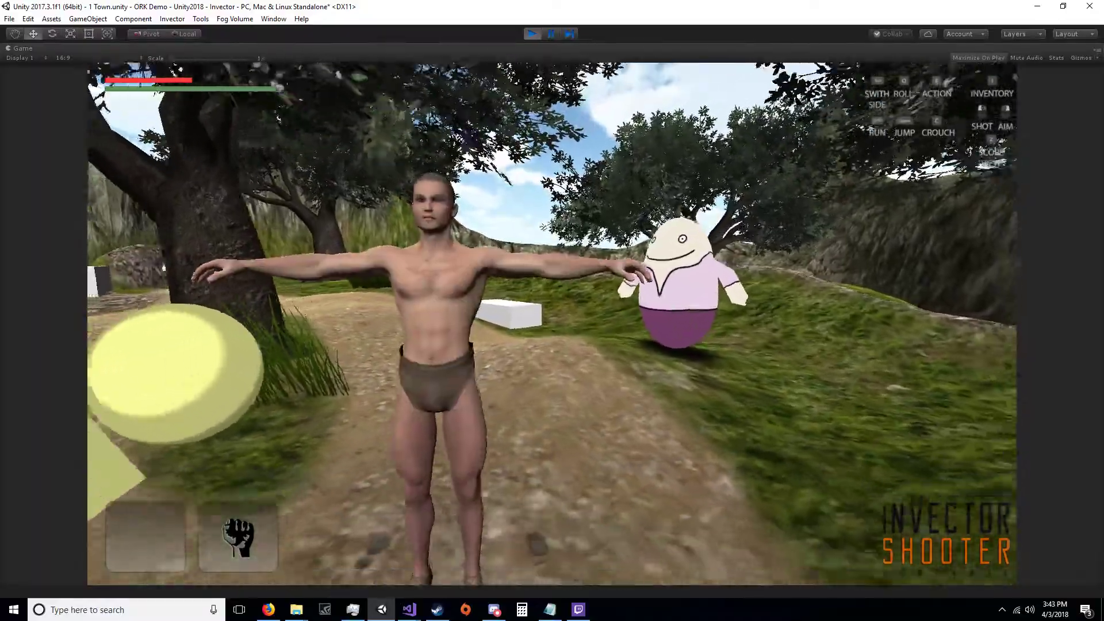
key("a")
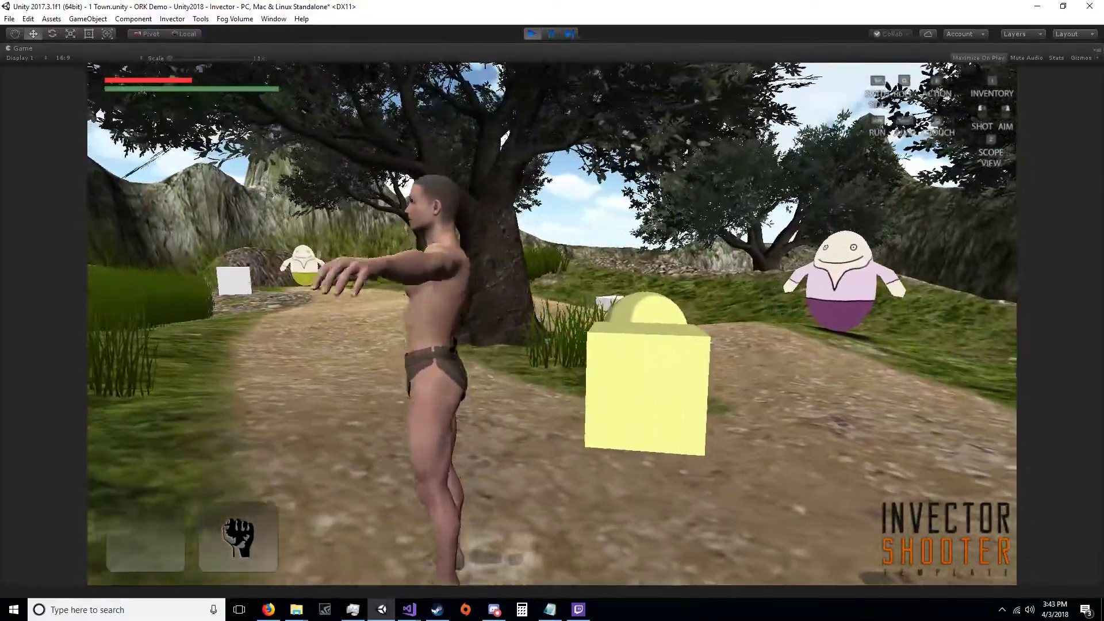
key("s")
key("d")
key("w")
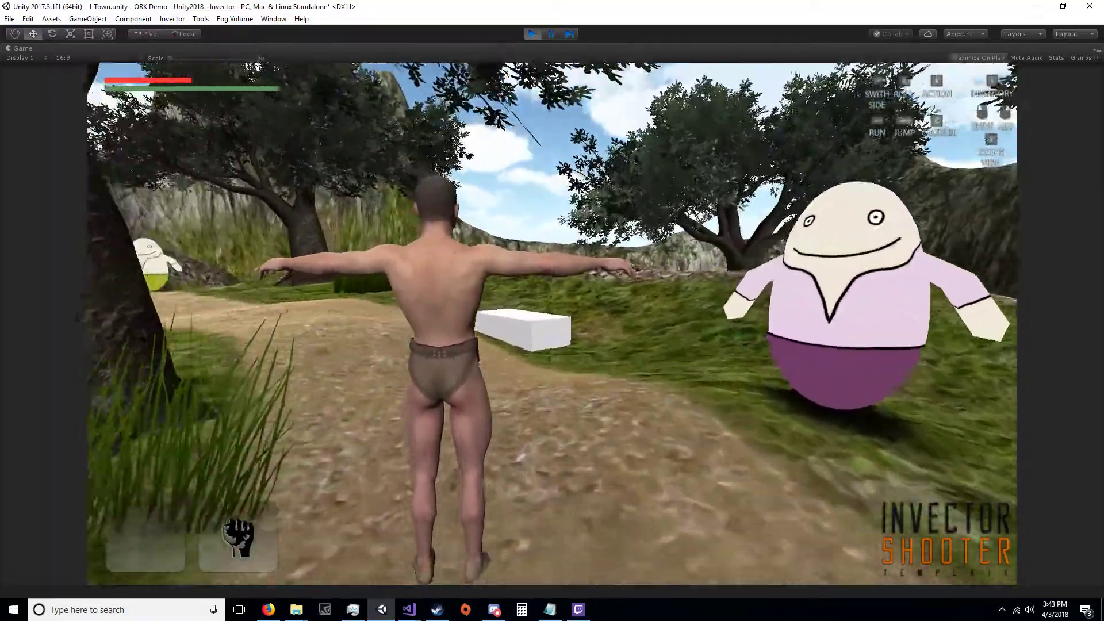
key("s")
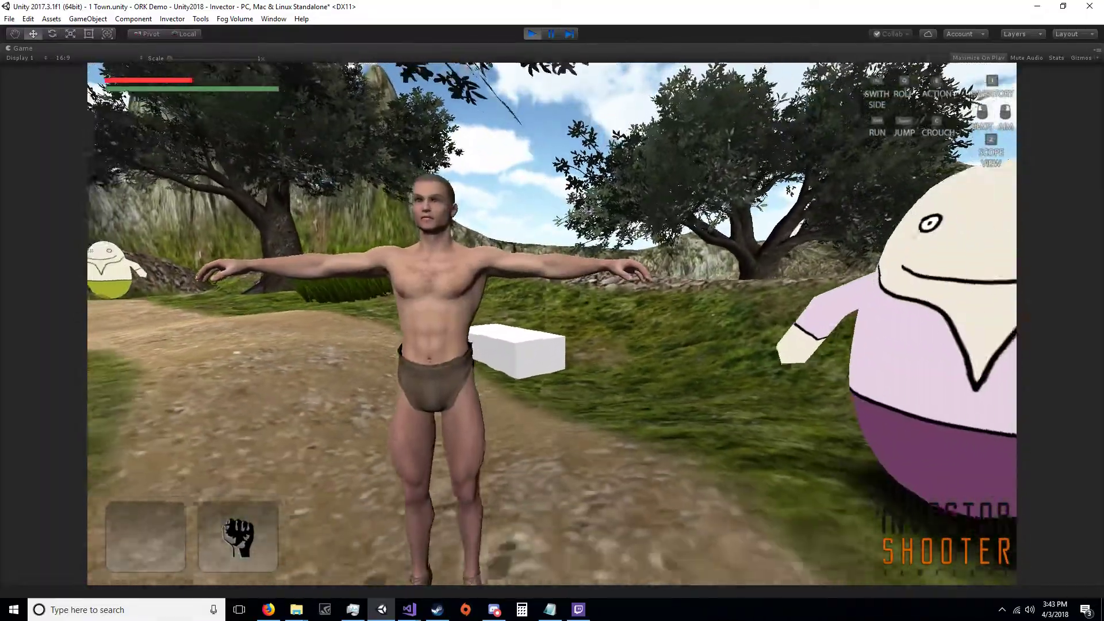
key("a")
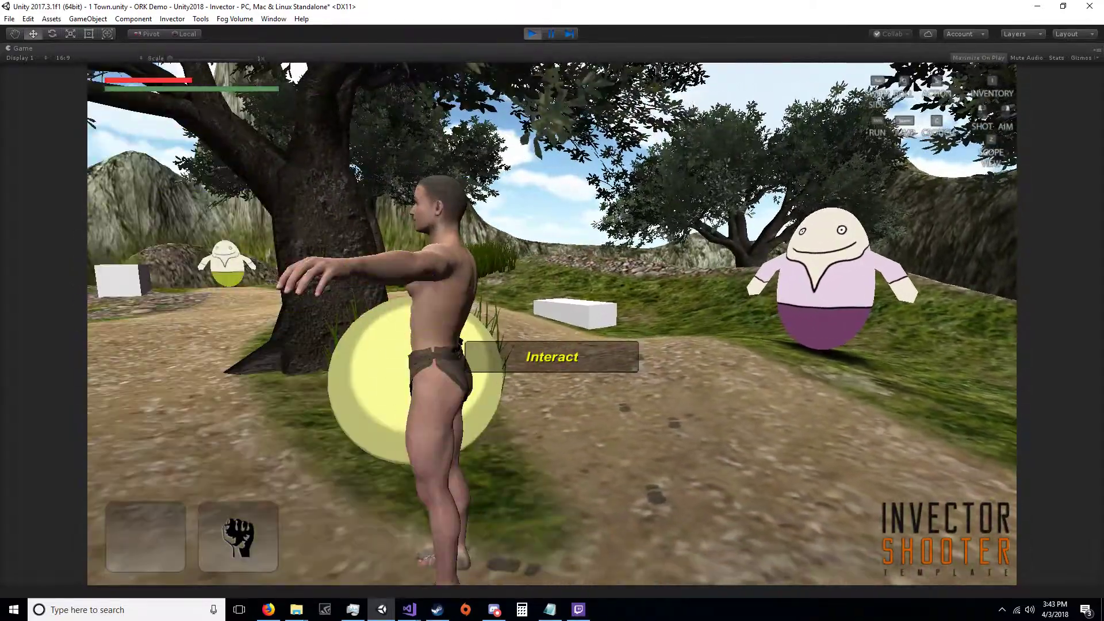
Pause the running game and look through the components of the M4_ThirdPersonShooter(Clone) instance under DontDestroyOnLoad
key("i")
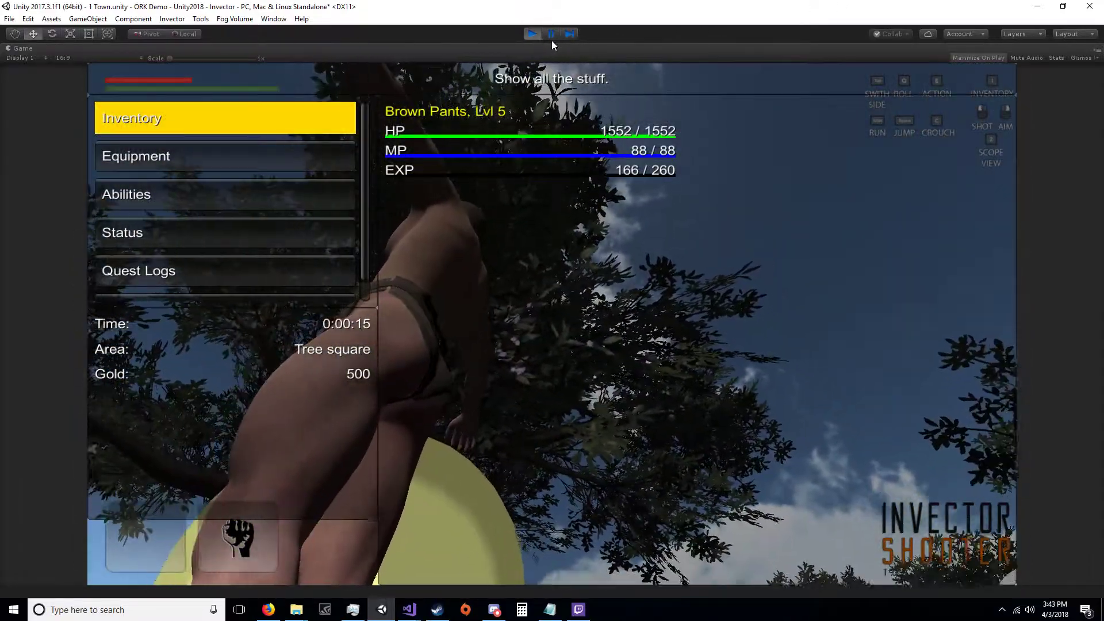
left_click(551, 34)
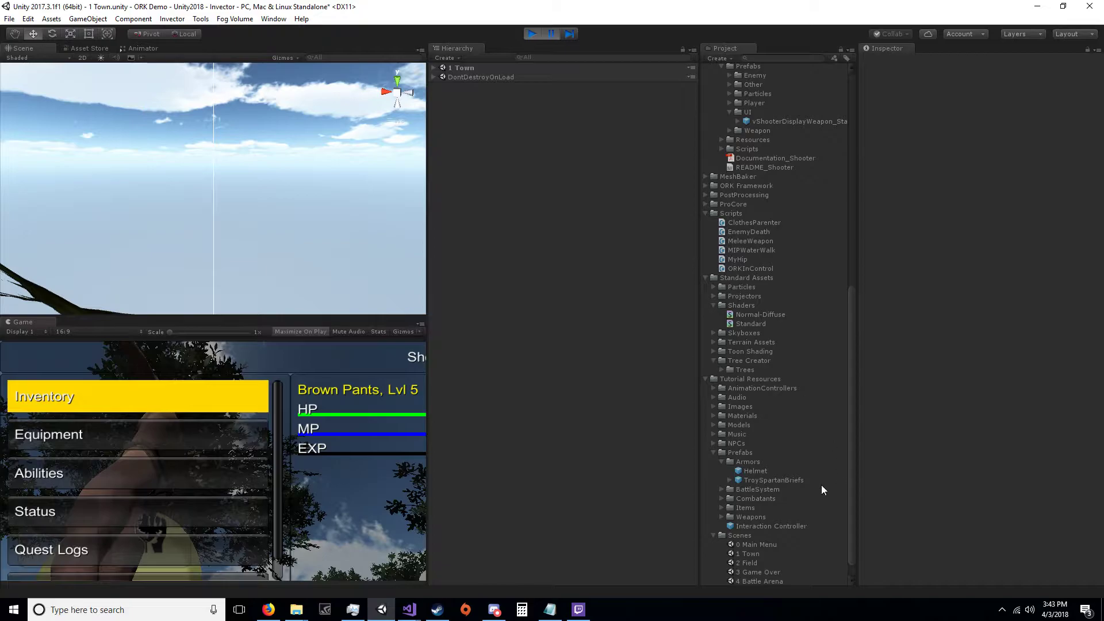
left_click(434, 77)
left_click(465, 113)
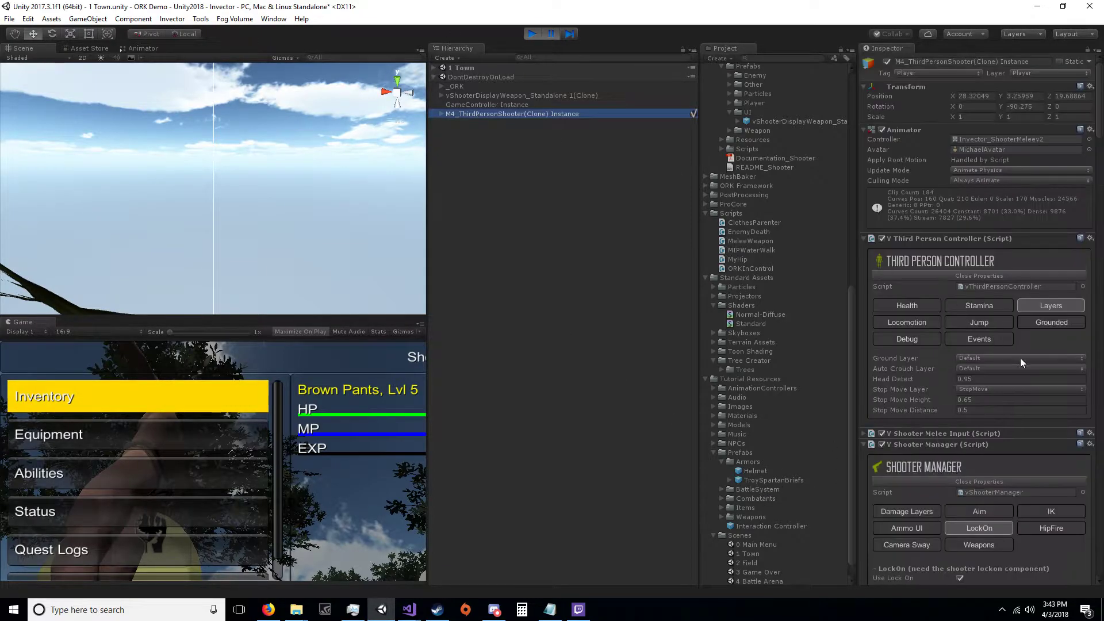
scroll(1019, 415, "down", 3)
scroll(1020, 416, "down", 15)
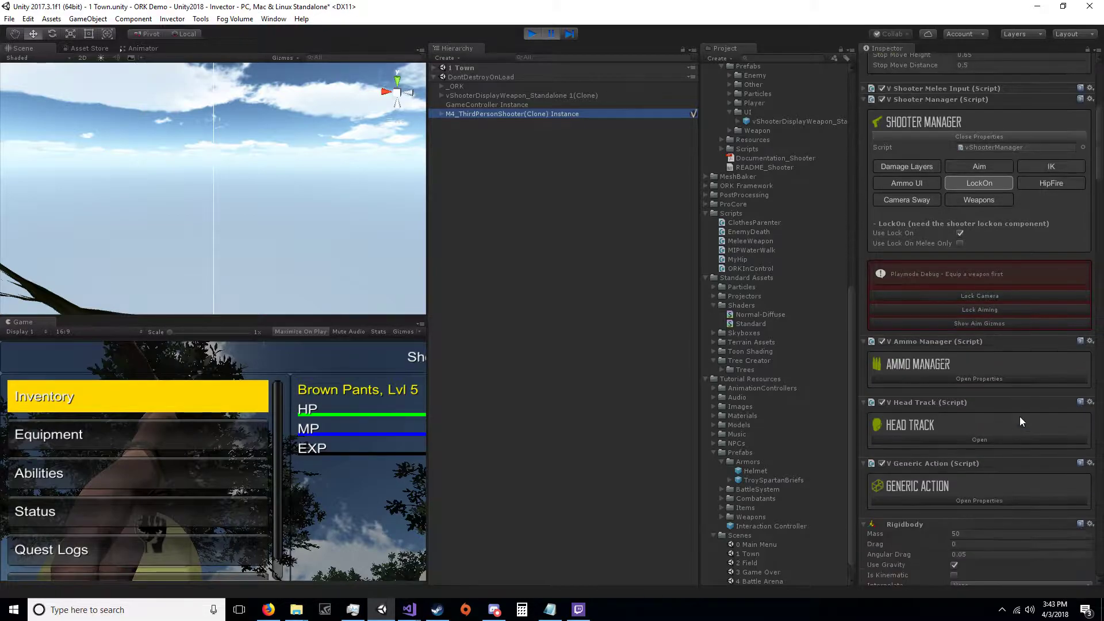
scroll(1019, 416, "down", 10)
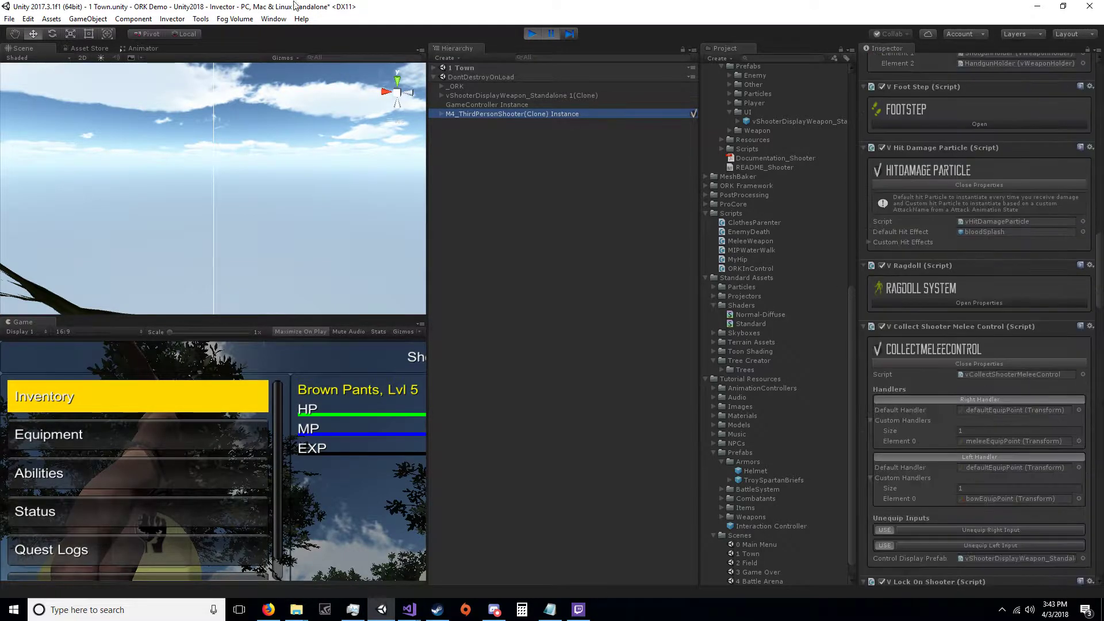
Enable the Clothes Parenter script on the player's TroySpartanBriefs(Clone) child and resume the game
left_click(442, 114)
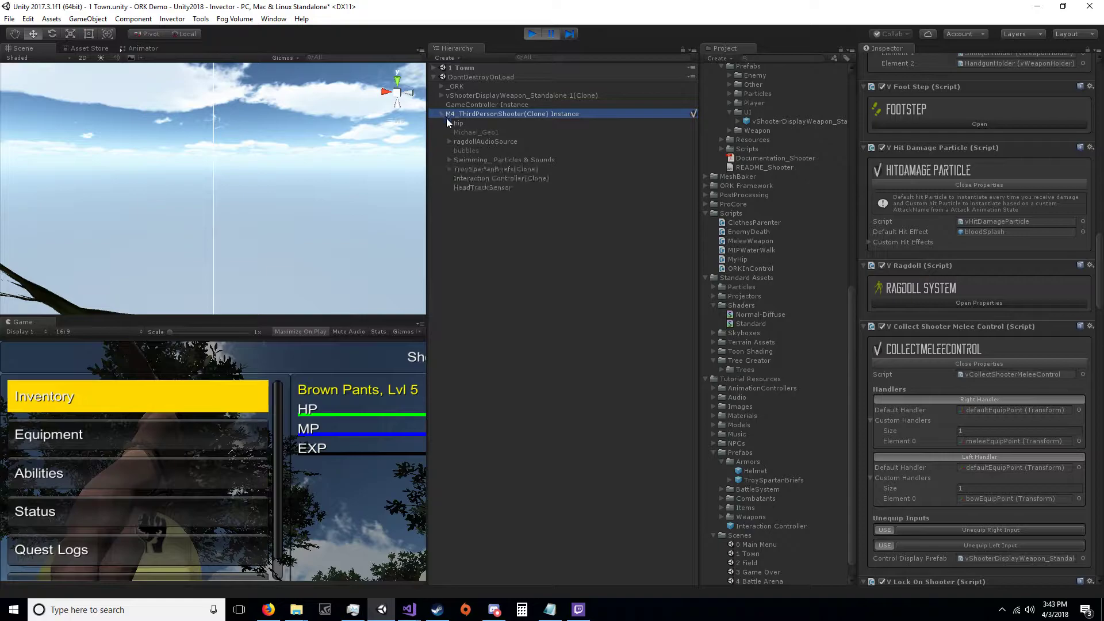
left_click(467, 168)
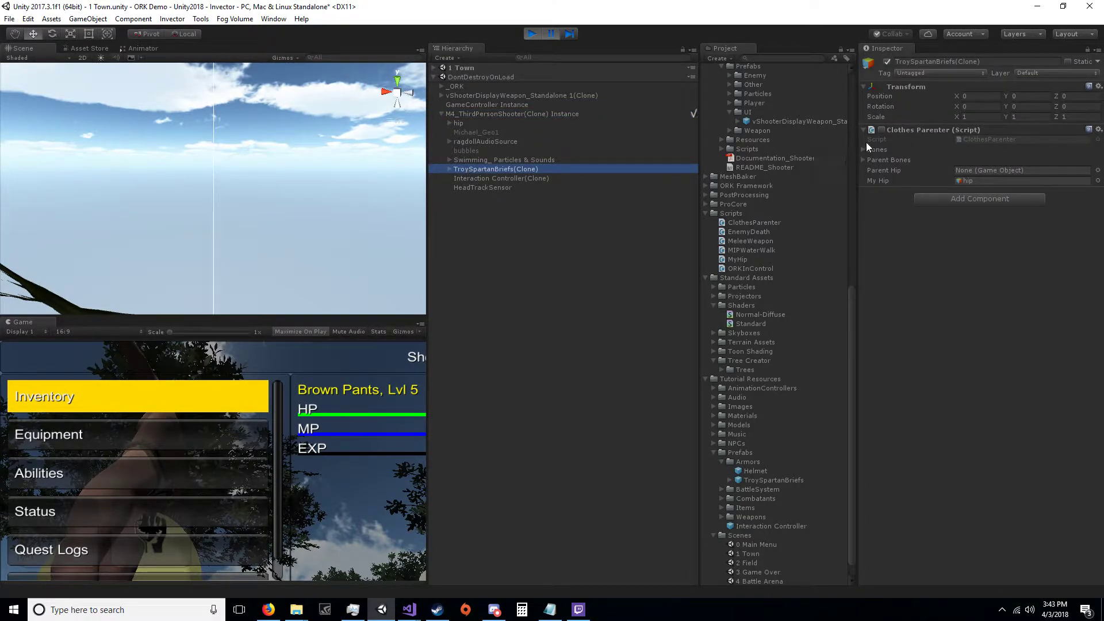
left_click(882, 130)
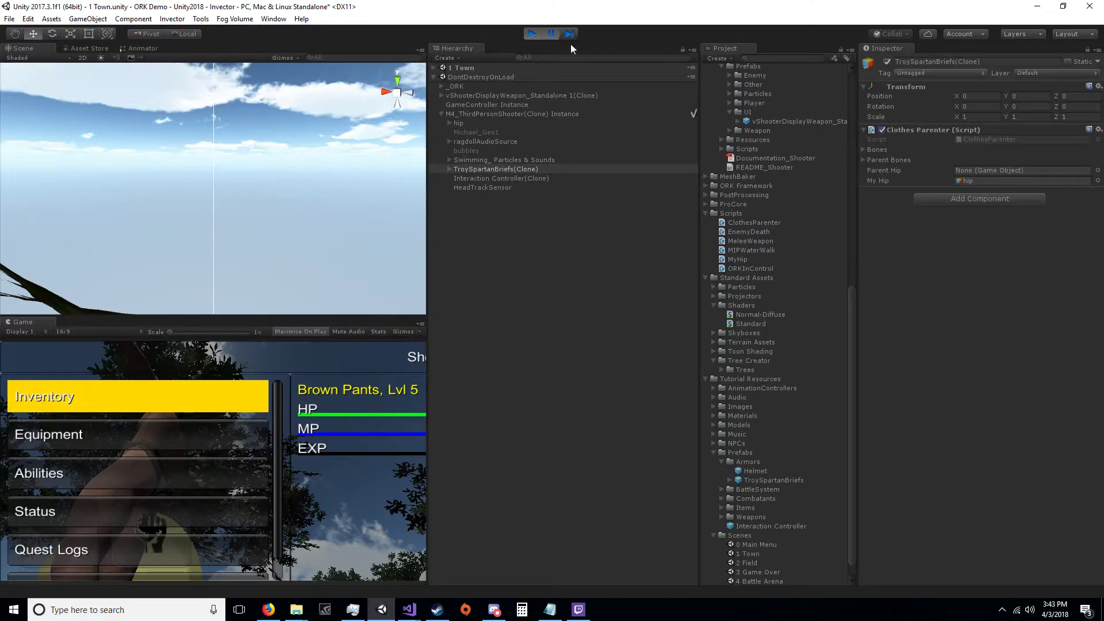
left_click(555, 36)
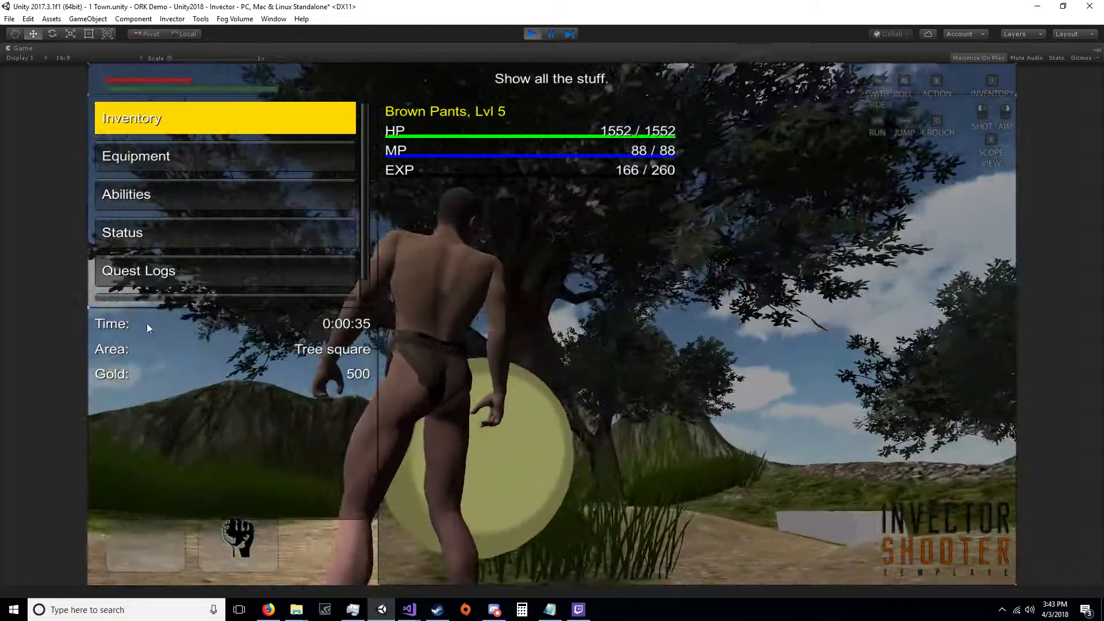
Run the character along the town paths to examine its animation with the script enabled, and stop play mode
key("Escape")
key("w")
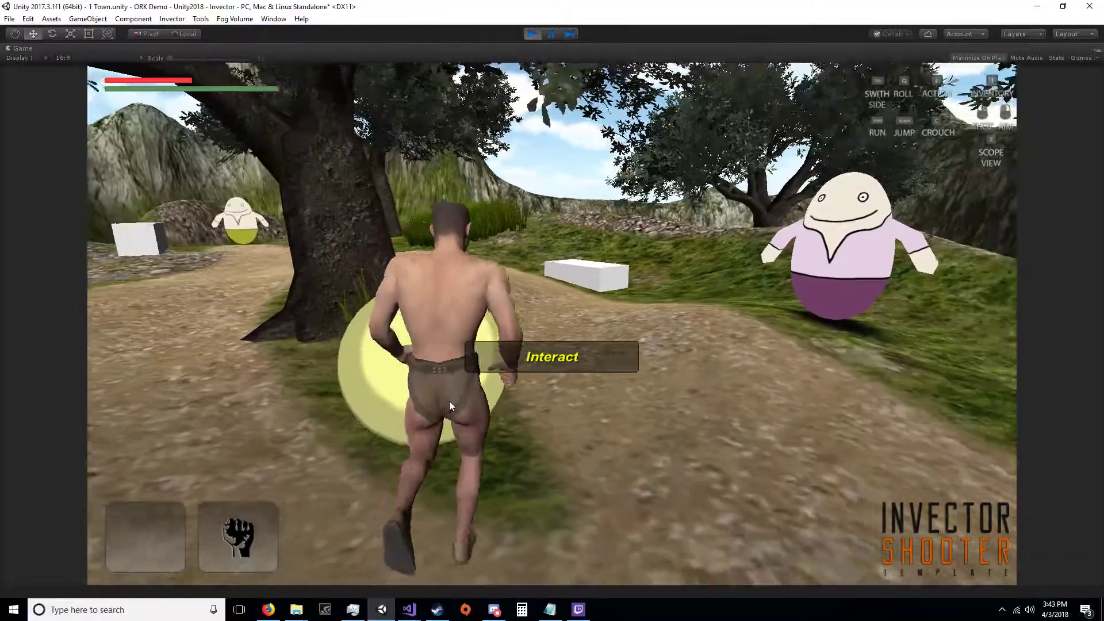
key("w")
key("d")
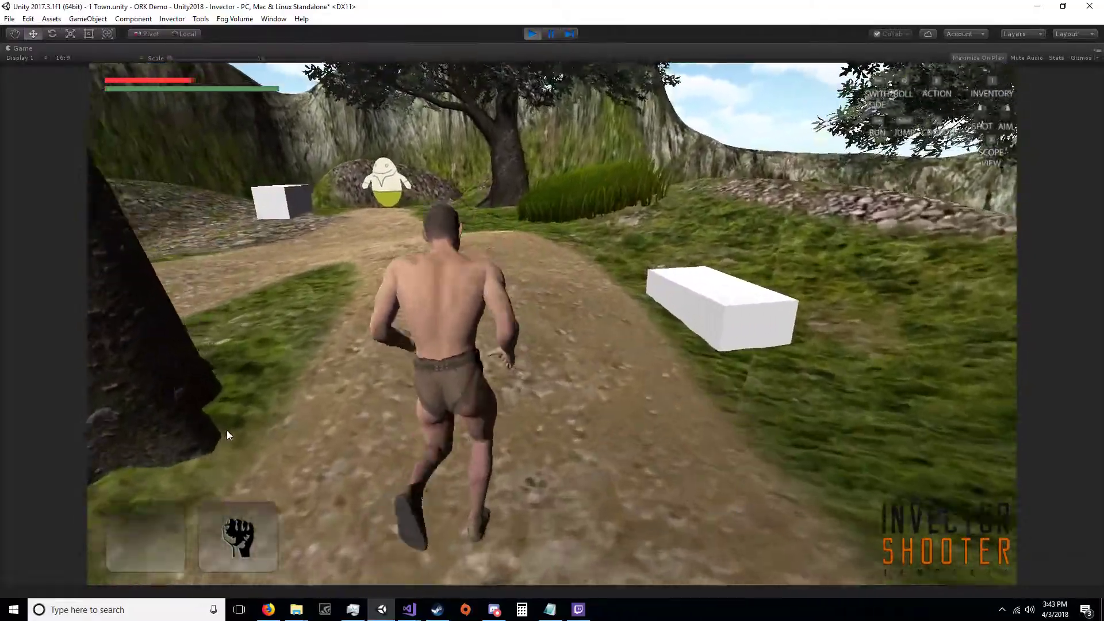
key("w")
key("w")
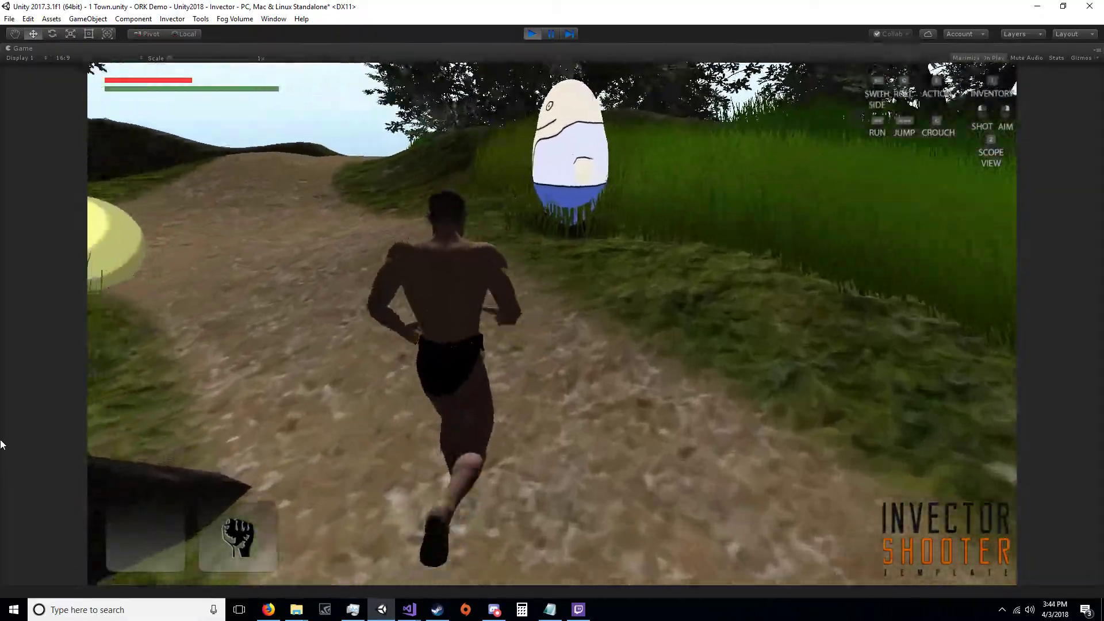
key("w")
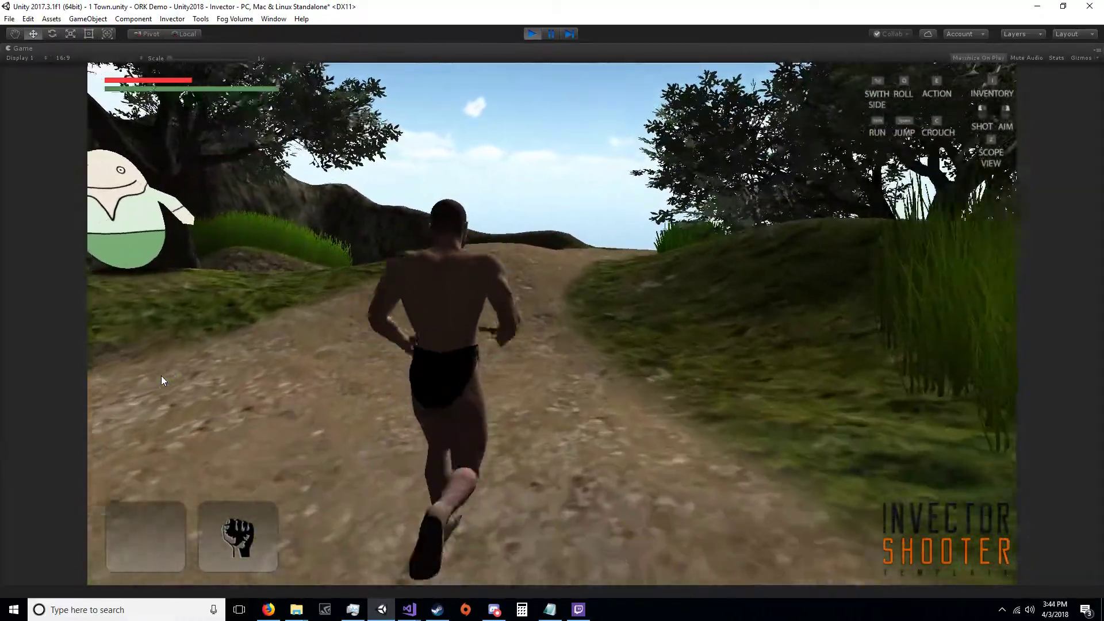
key("s")
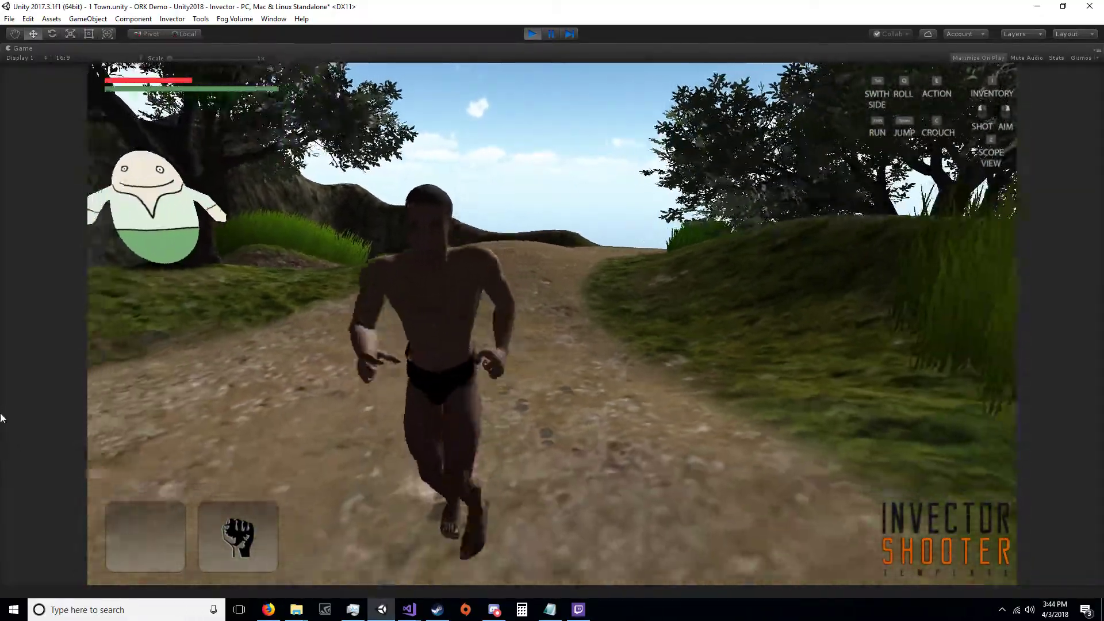
key("w")
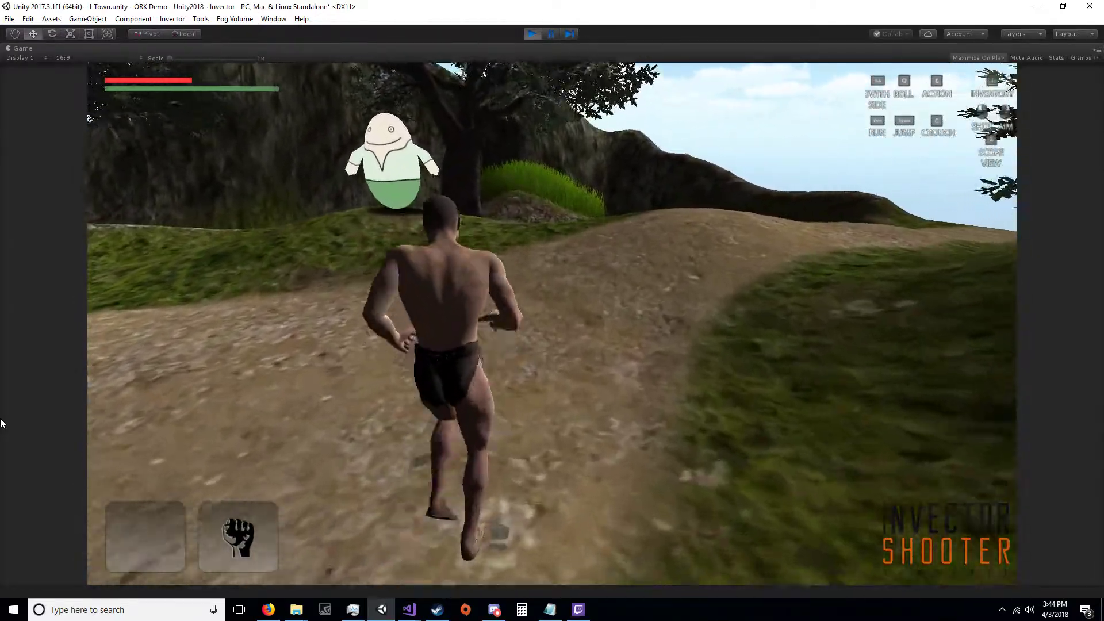
key("i")
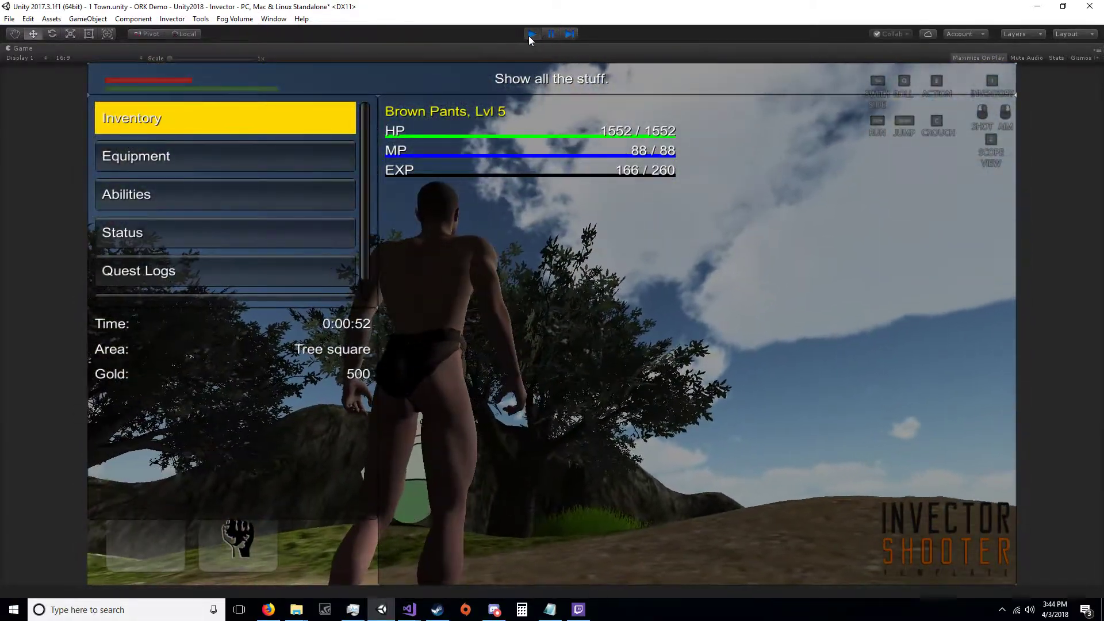
left_click(530, 34)
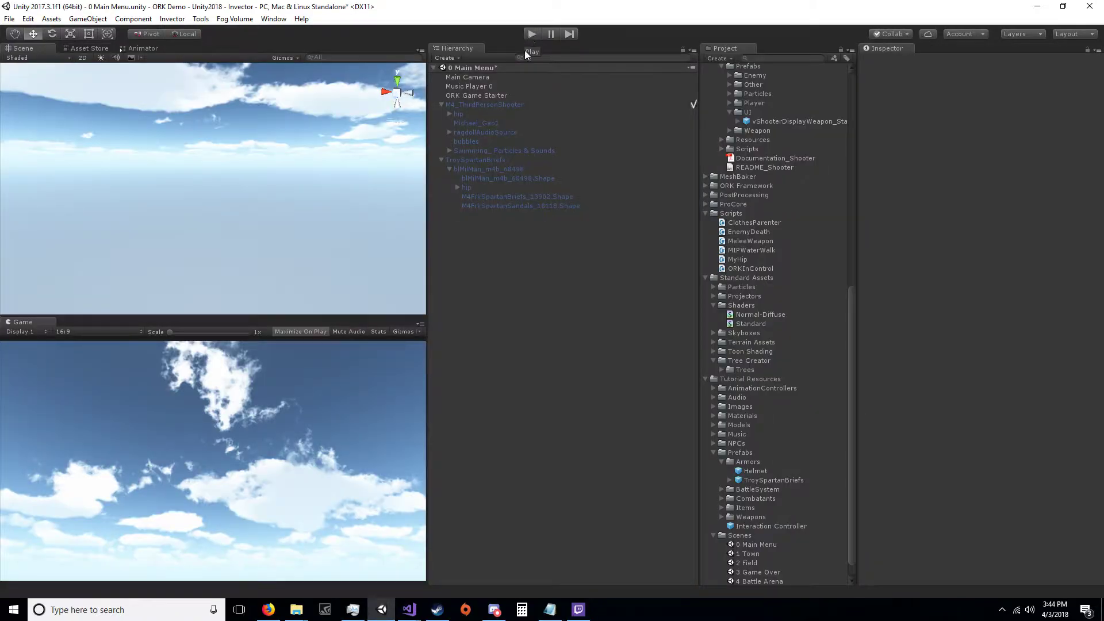
Select TroySpartanBriefs in the scene and locate its source prefab in the project's Armors folder
left_click(463, 161)
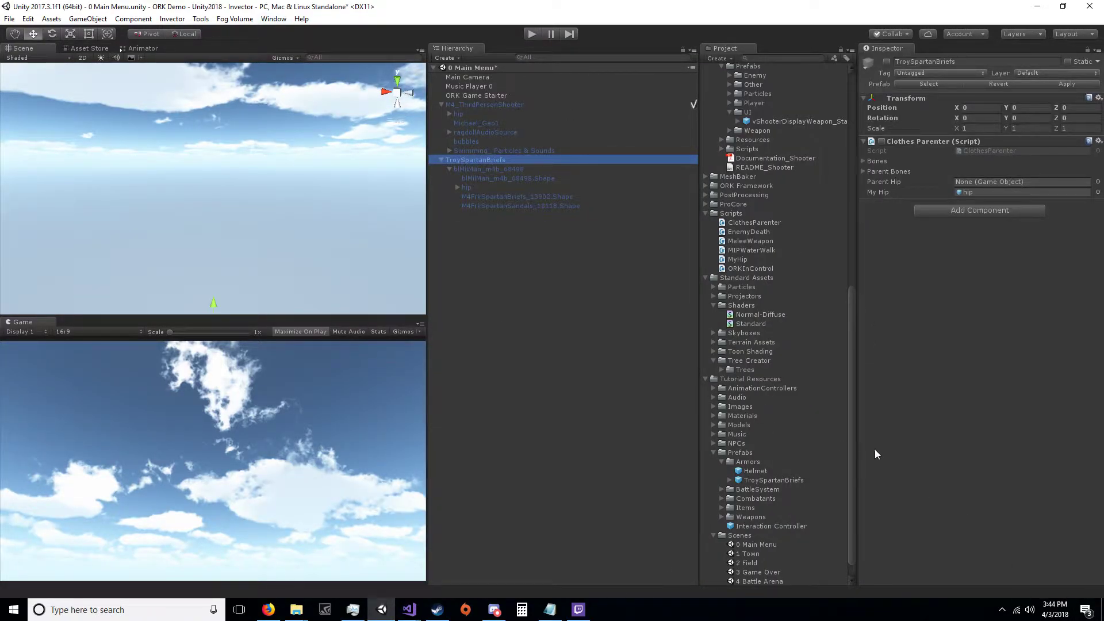
left_click(933, 87)
scroll(785, 461, "up", 12)
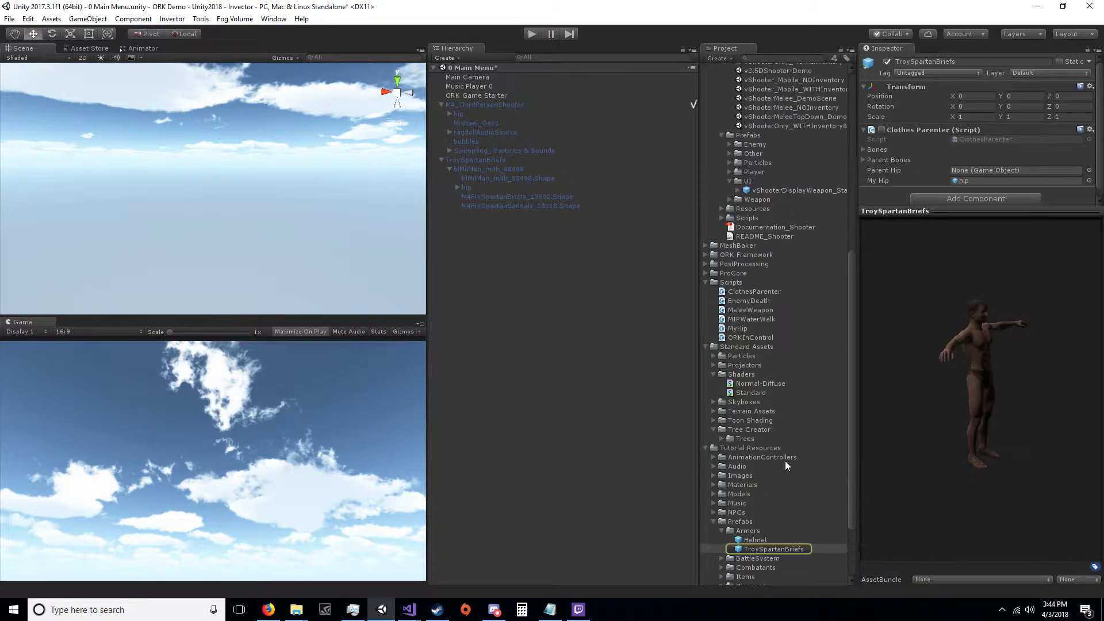
scroll(784, 460, "down", 12)
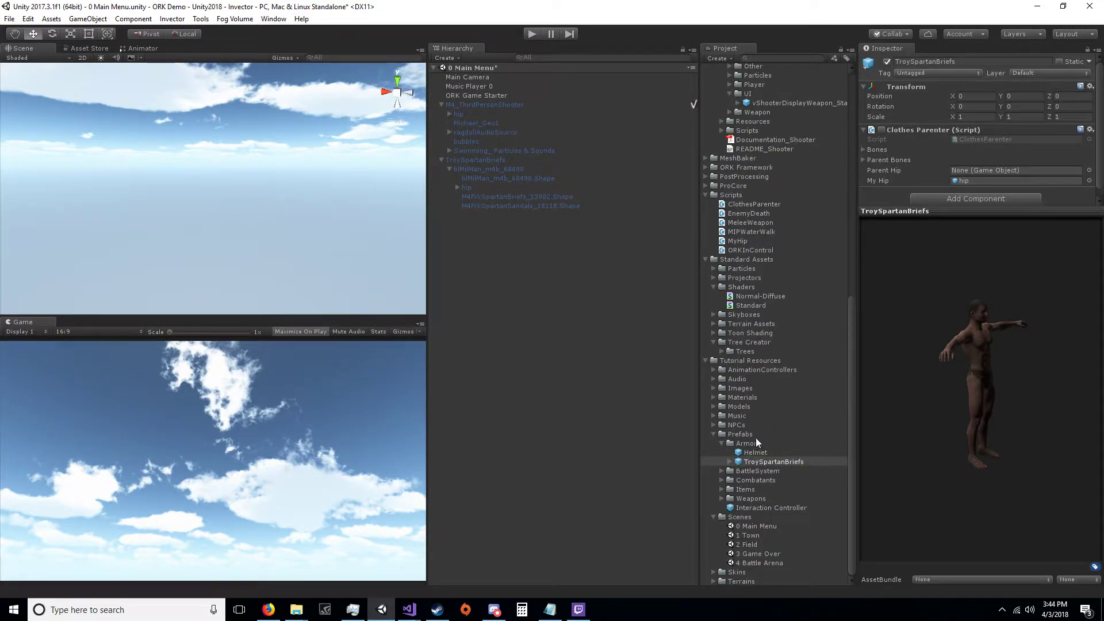
Add the TroyWorkingman40k model from the Models > M4 > Troy folder to the scene
left_click(716, 405)
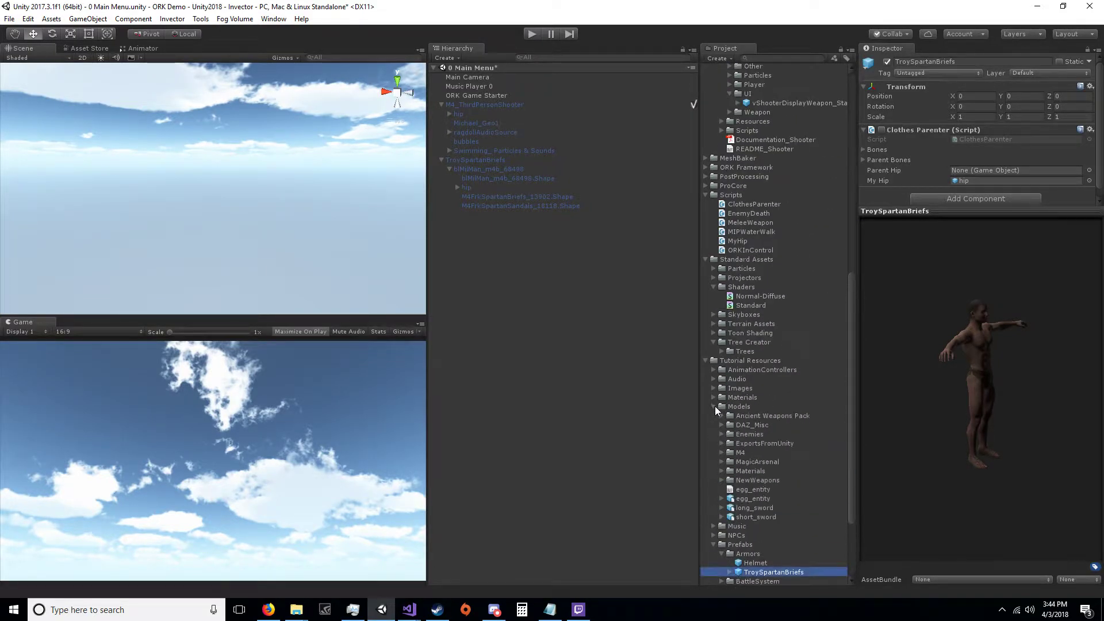
scroll(715, 406, "down", 3)
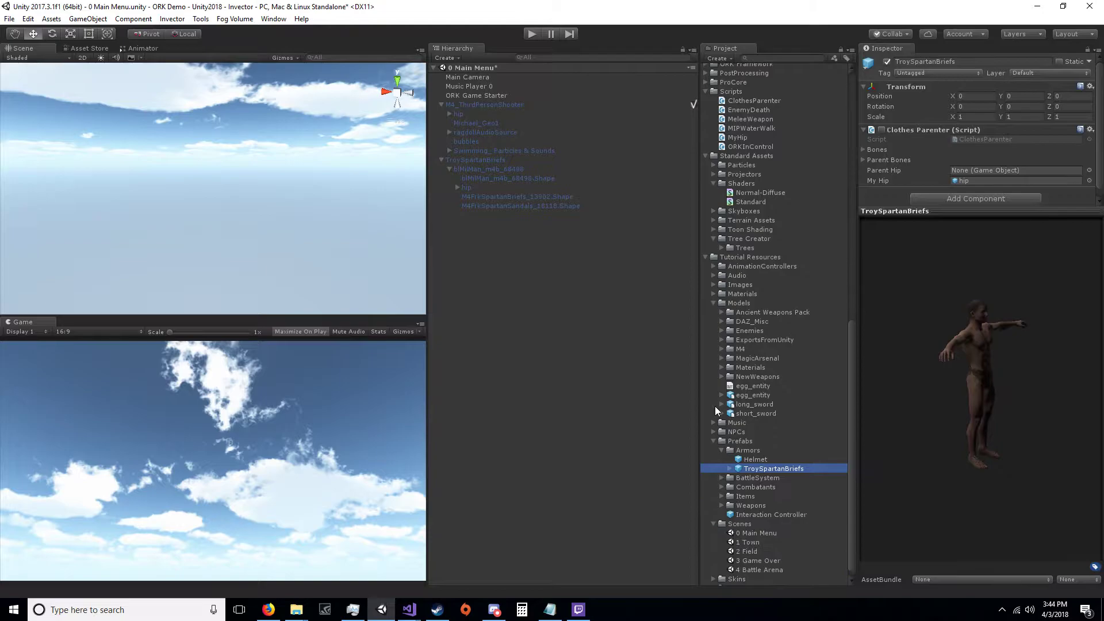
left_click(719, 349)
scroll(719, 347, "down", 10)
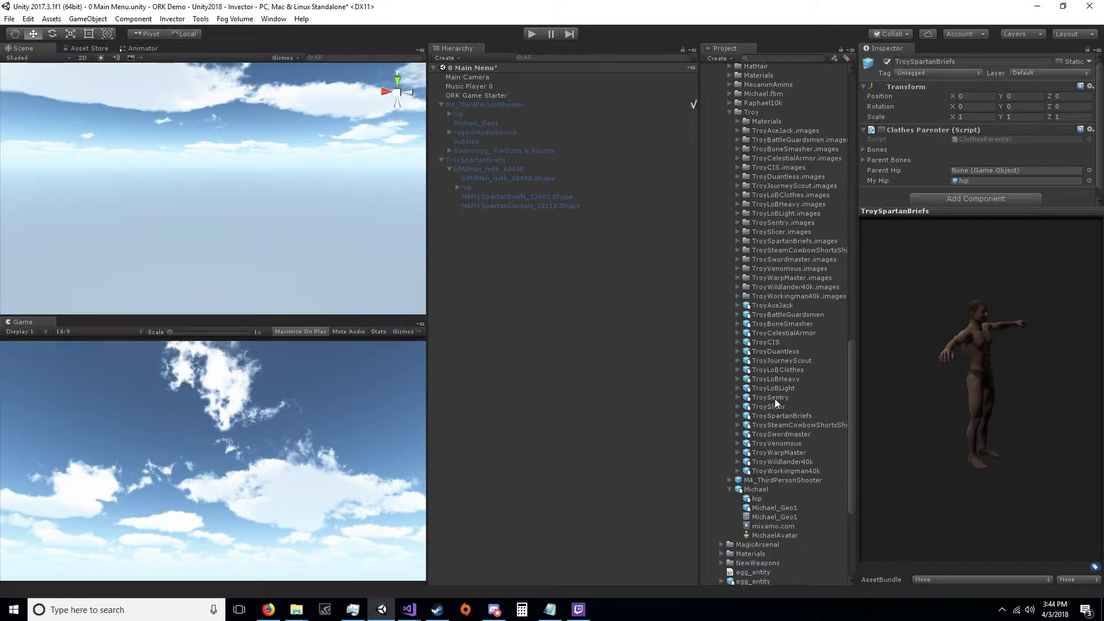
left_click_drag(774, 467, 661, 439)
left_click_drag(521, 411, 520, 410)
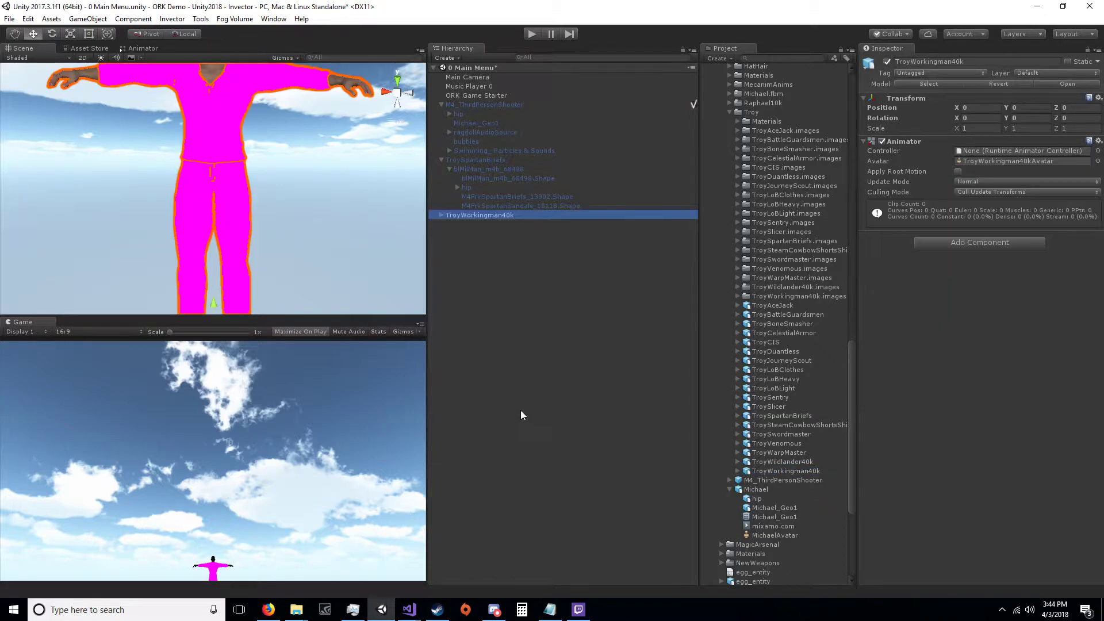
Change the shader of the s30sWMShirt02 and s30sWMPants02 materials on the shirt and pants to Standard2Sided
left_click(236, 115)
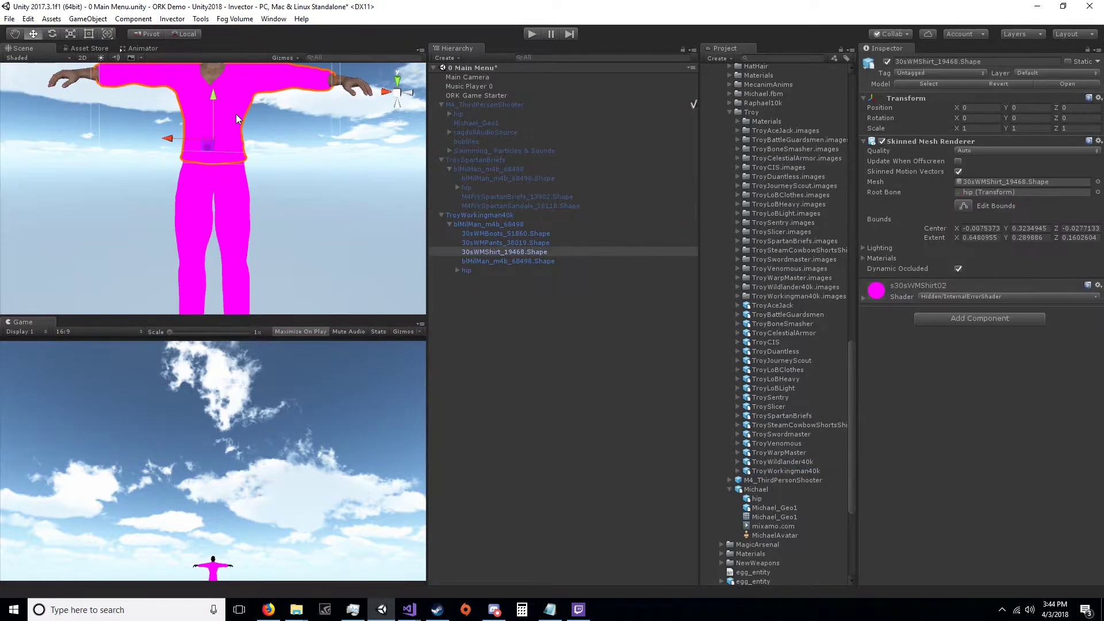
left_click(1010, 297)
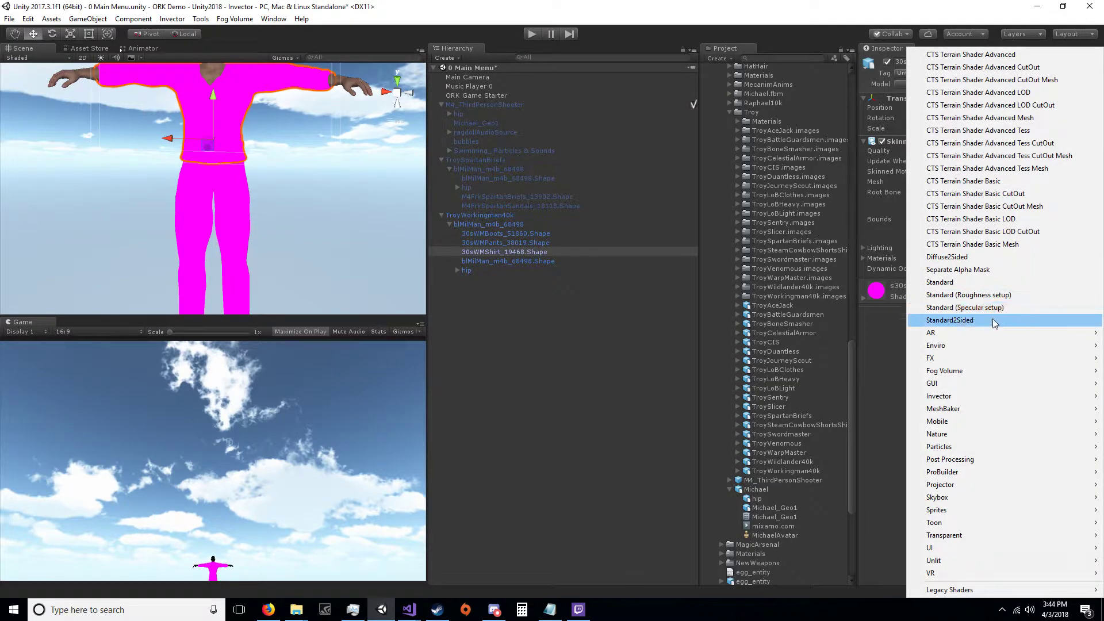
left_click(993, 319)
left_click(237, 185)
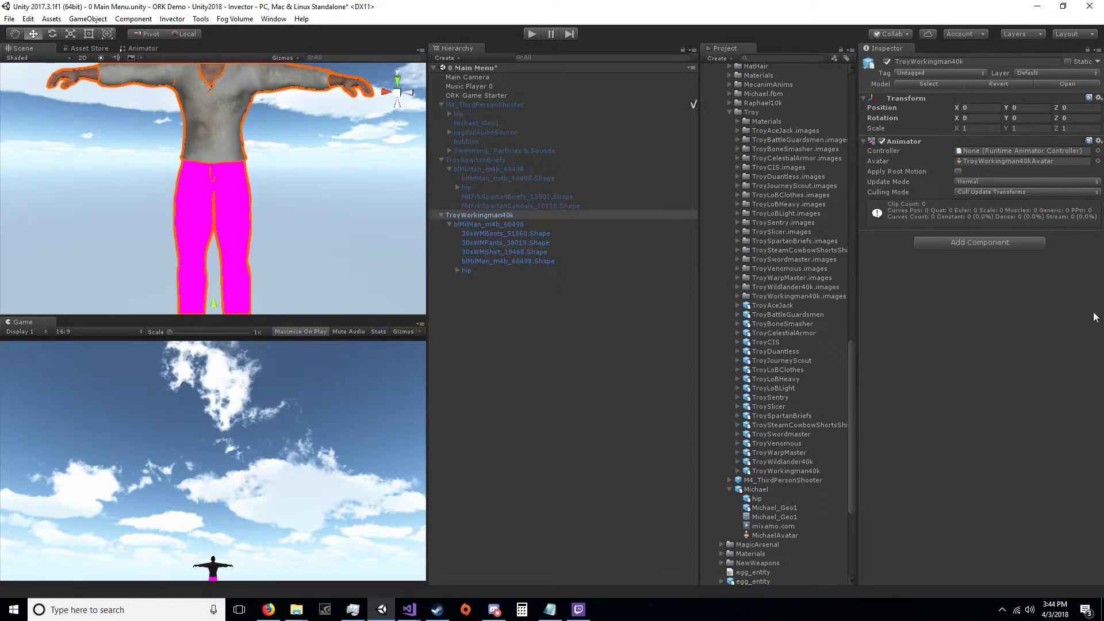
left_click(224, 200)
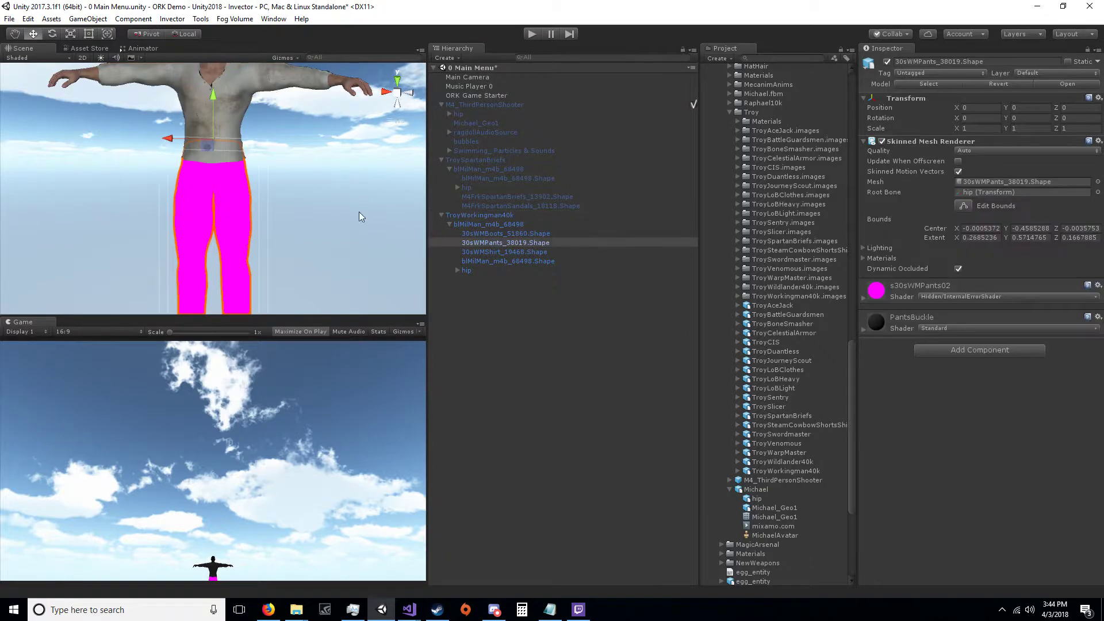
left_click(992, 295)
left_click(973, 319)
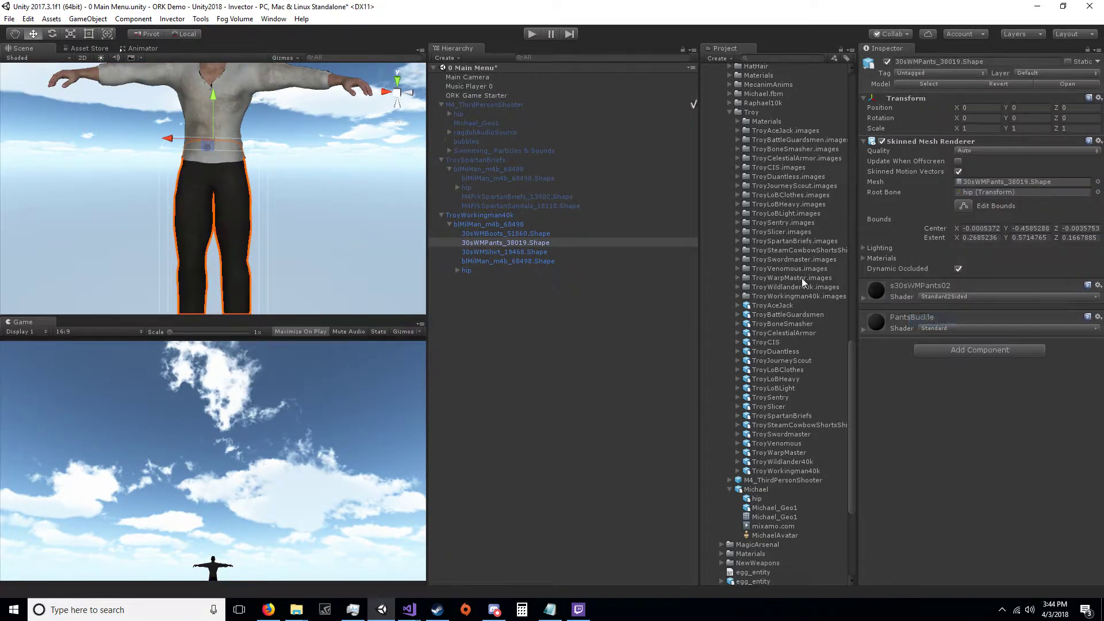
Examine the TroyWorkingman40k outfit in the scene from behind and from the front
left_click(287, 174)
left_click_drag(286, 174, 874, 227, "alt")
scroll(205, 127, "down", 3)
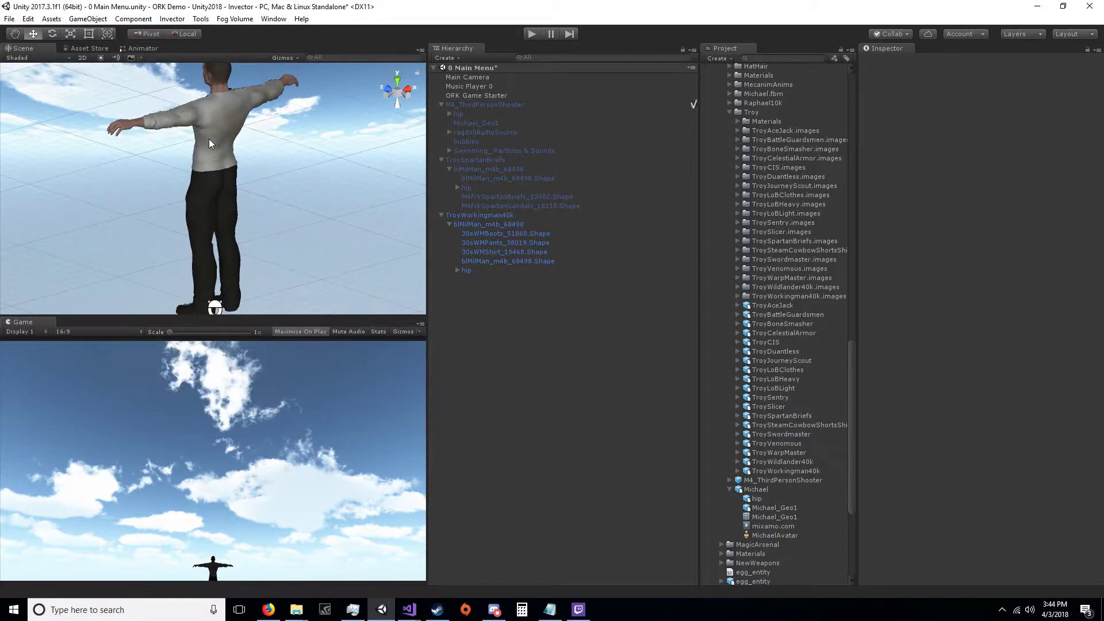
middle_click_drag(209, 140, 215, 228)
scroll(216, 229, "up", 3)
left_click_drag(216, 229, 691, 263, "alt")
middle_click_drag(356, 224, 338, 150)
scroll(323, 165, "down", 4)
scroll(322, 165, "up", 2)
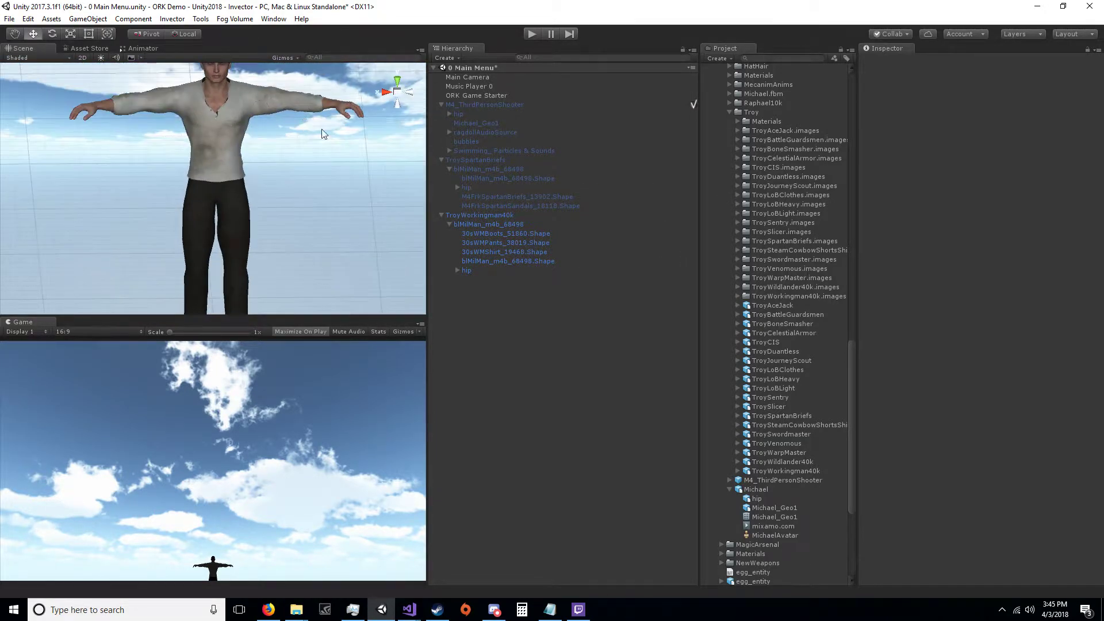
Remove the Animator component from the TroyWorkingman40k scene object
left_click(482, 215)
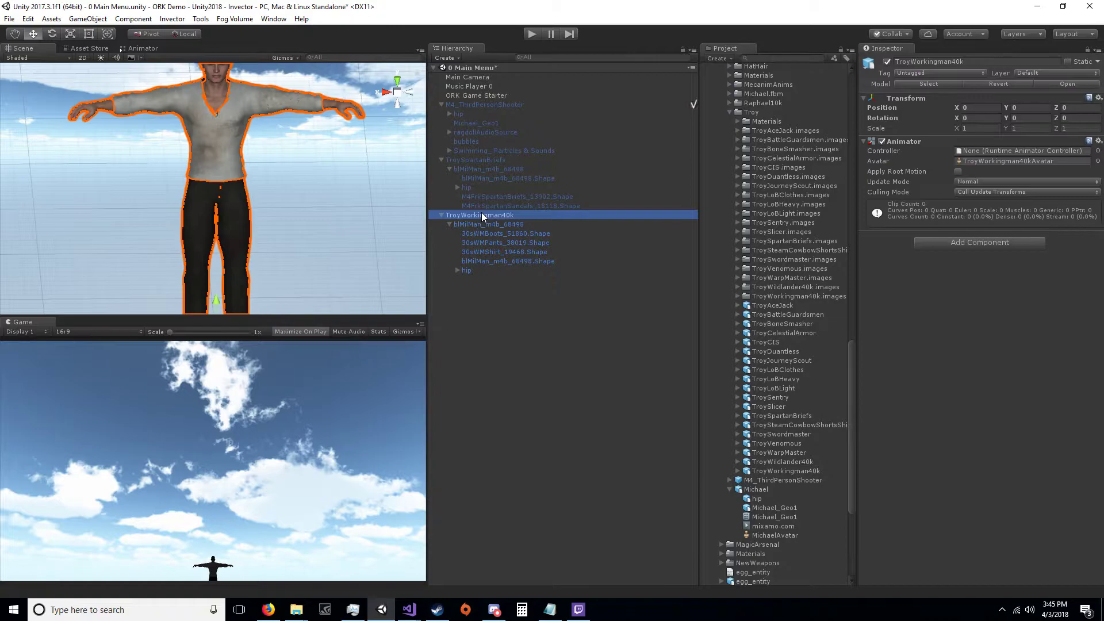
left_click(1098, 141)
left_click(1066, 183)
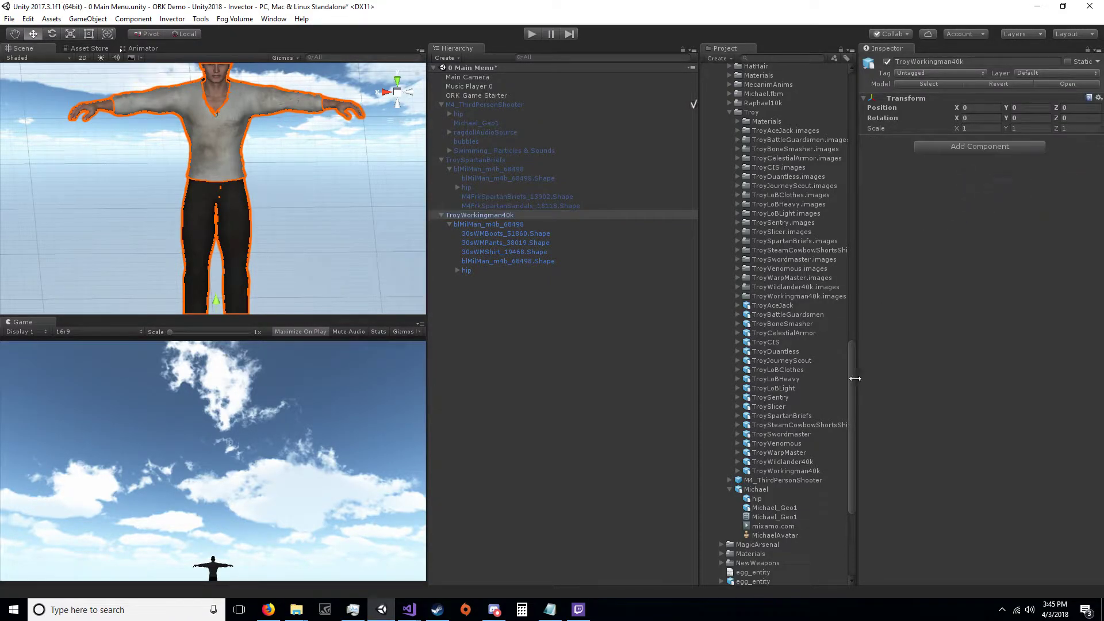
Add the Clothes Parenter script to TroyWorkingman40k and assign its own hip child as My Hip
scroll(850, 379, "down", 7)
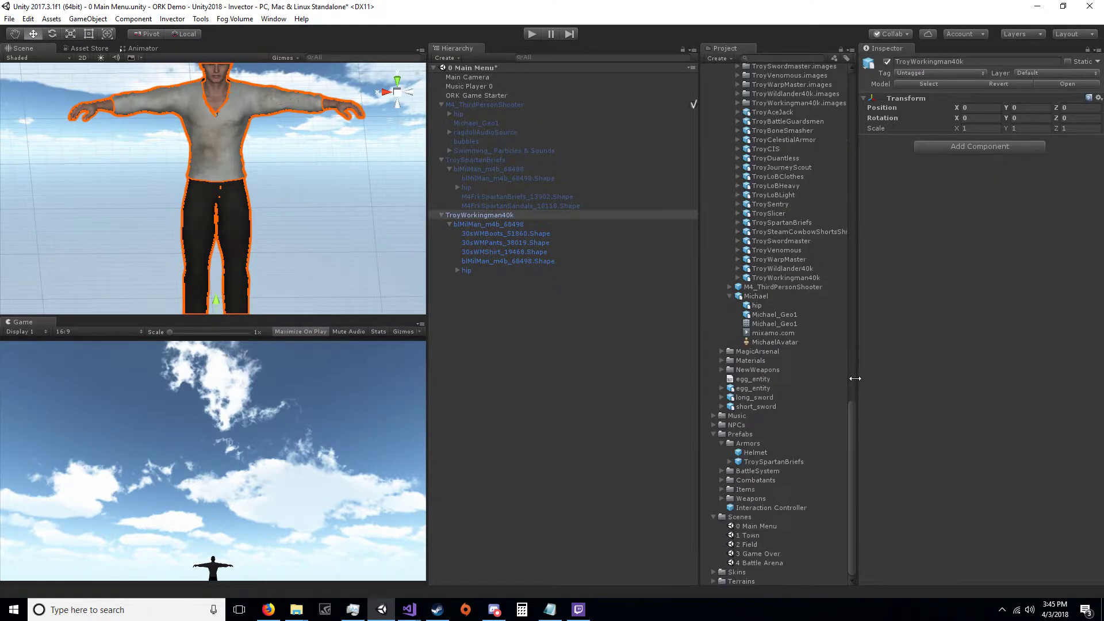
left_click(989, 144)
type("cloth")
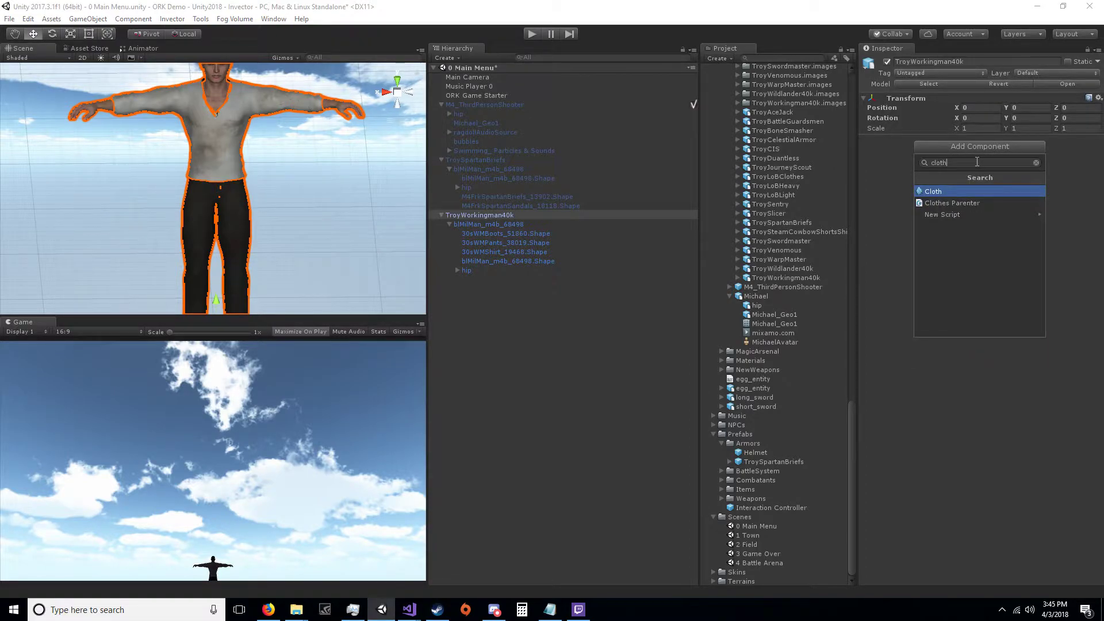
left_click(966, 202)
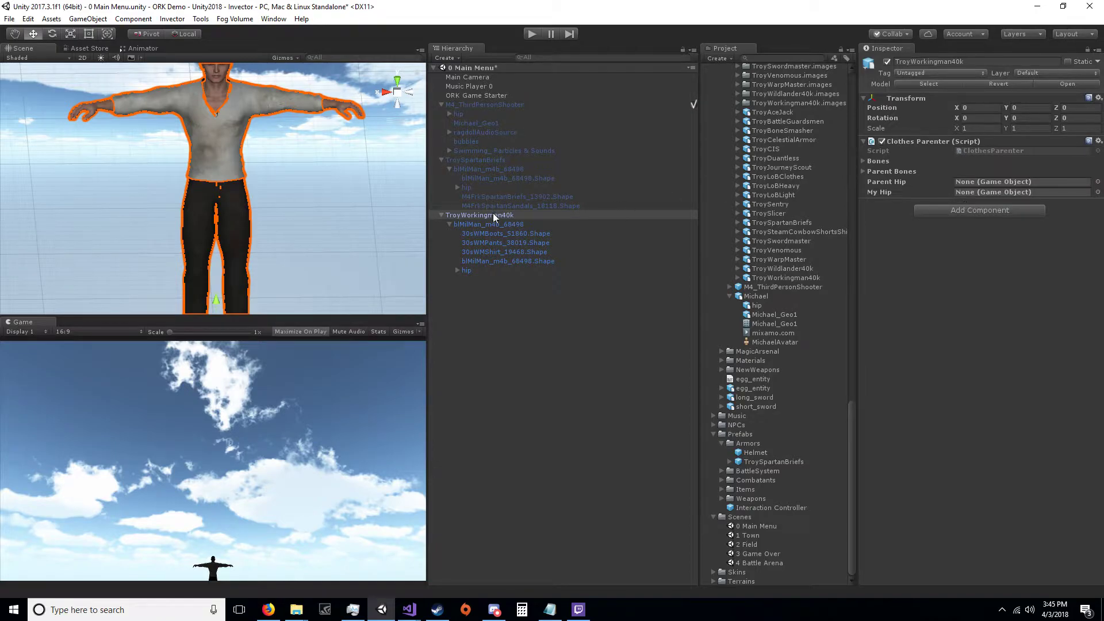
left_click_drag(463, 270, 991, 194)
Save TroyWorkingman40k as a prefab in Prefabs > Armors and deactivate its scene object
left_click_drag(464, 214, 762, 445)
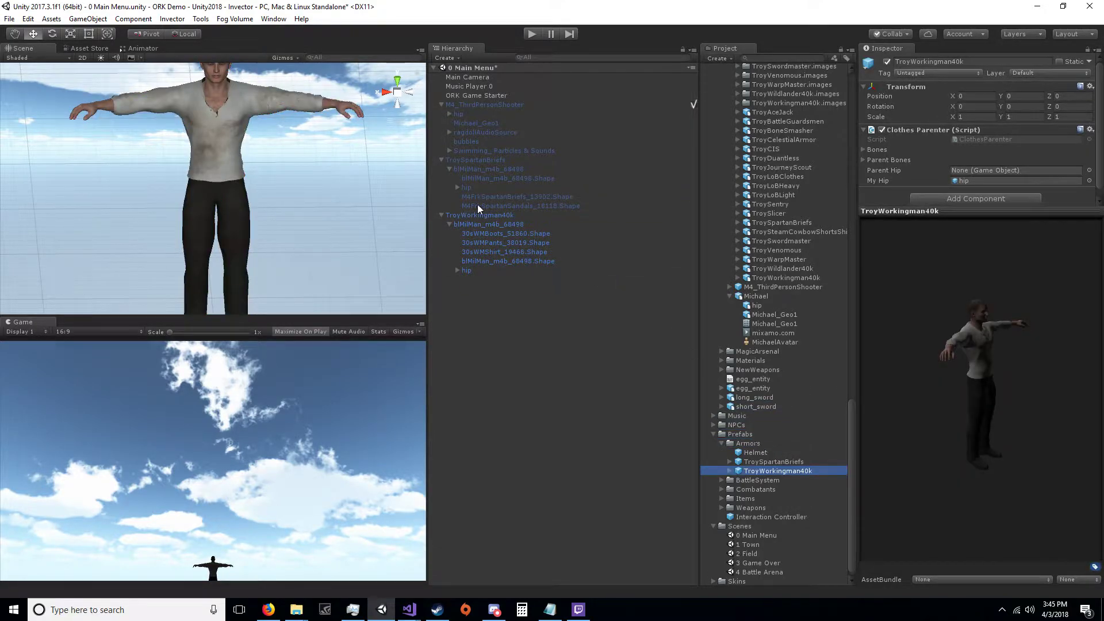
left_click(485, 217)
left_click(888, 61)
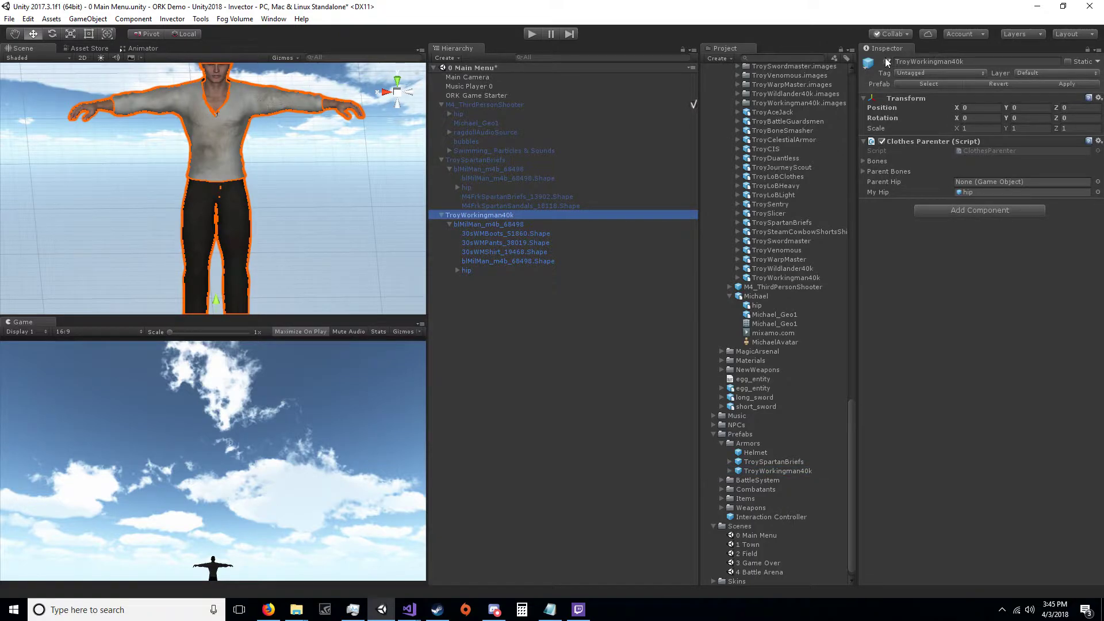
Open the ORK Framework editor and duplicate the Briefs entry among the inventory armors
left_click_drag(950, 63, 896, 62)
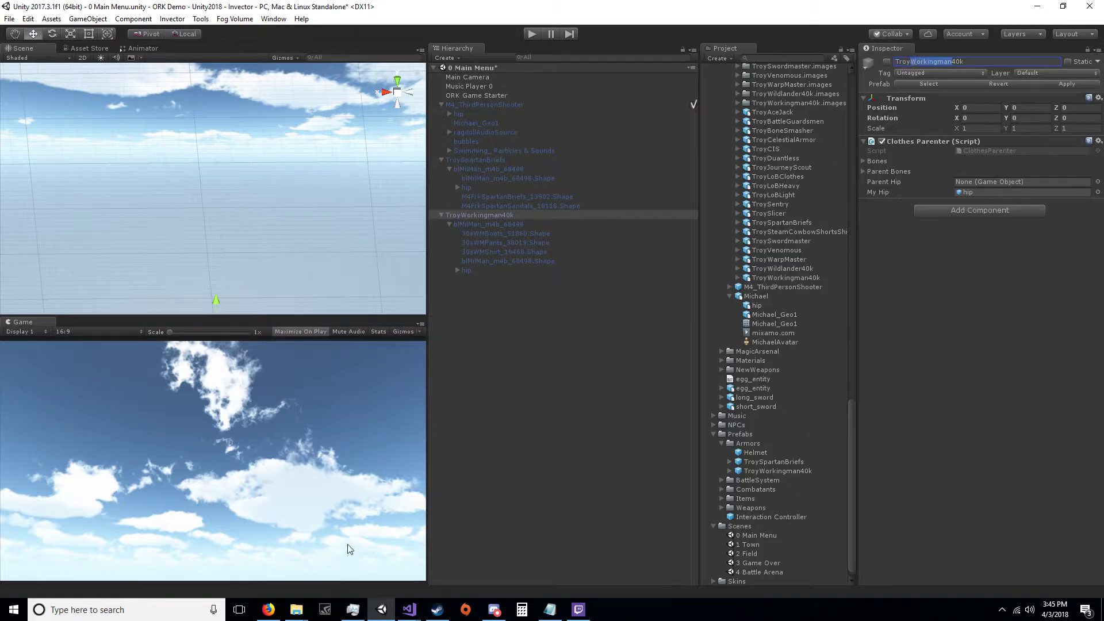
left_click(274, 19)
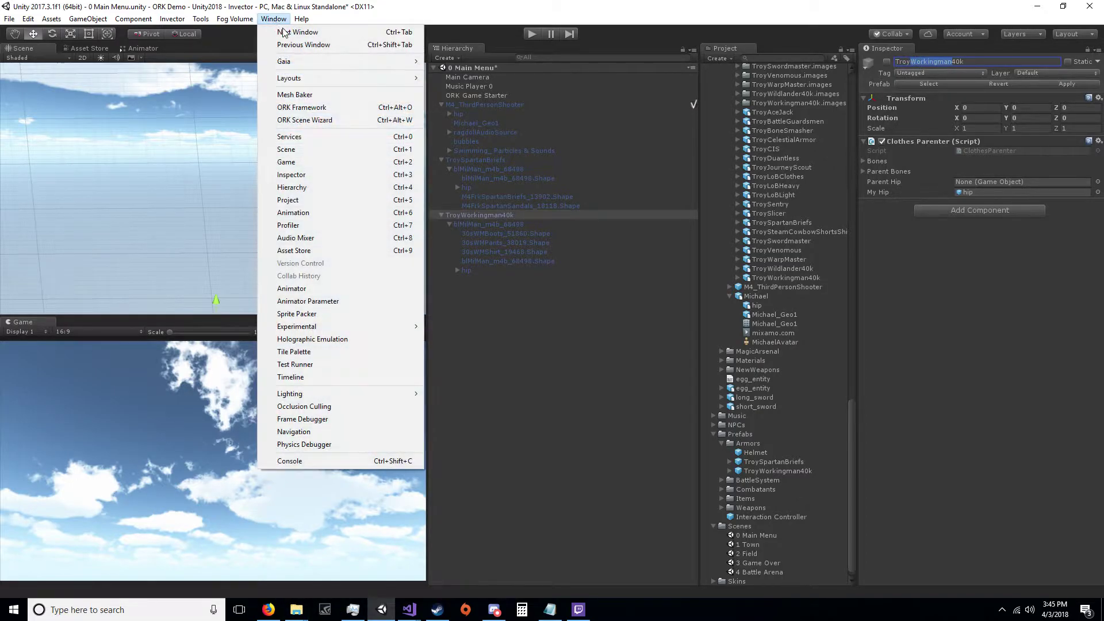
left_click(310, 109)
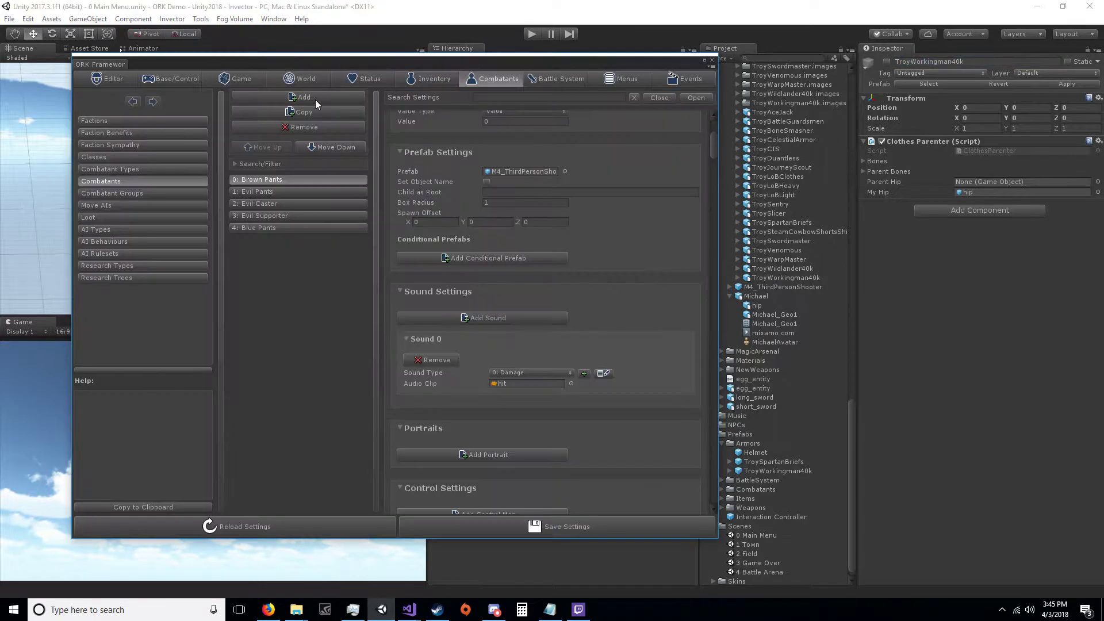
left_click(440, 78)
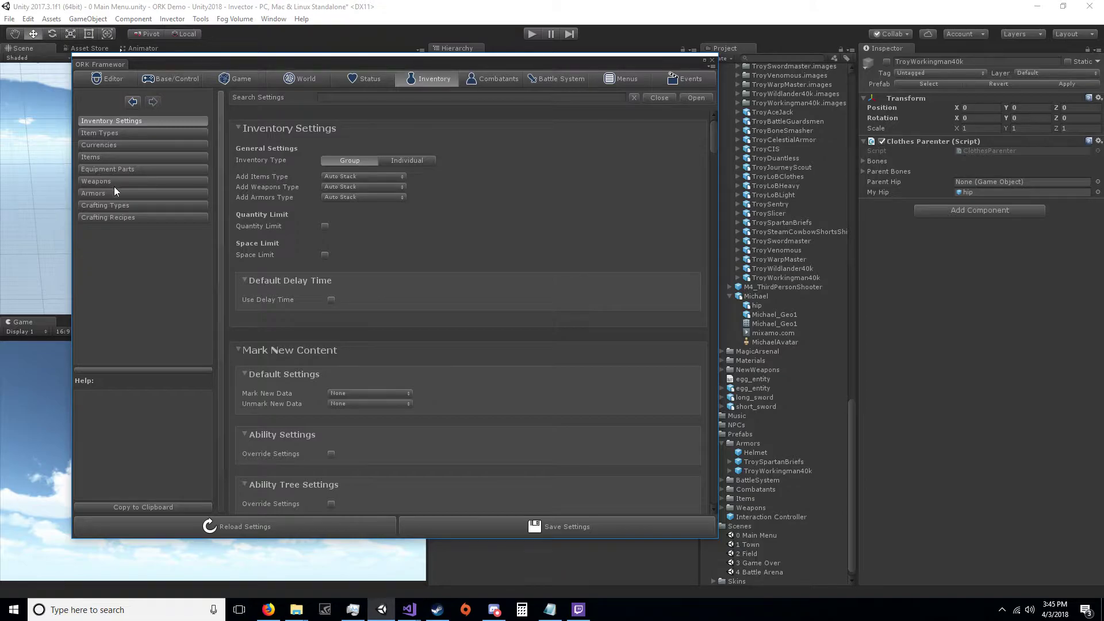
left_click(118, 194)
left_click(257, 301)
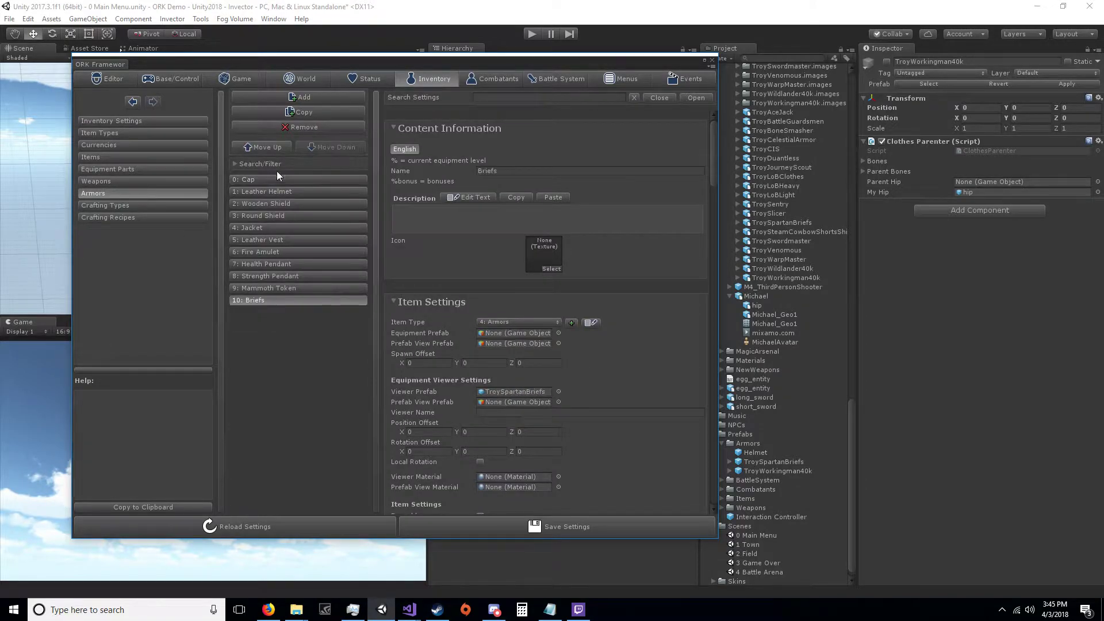
left_click(286, 113)
Name the copied armor Workingman and save the ORK settings, confirming the data update
left_click(499, 172)
type("Workingman")
left_click(543, 525)
left_click(544, 524)
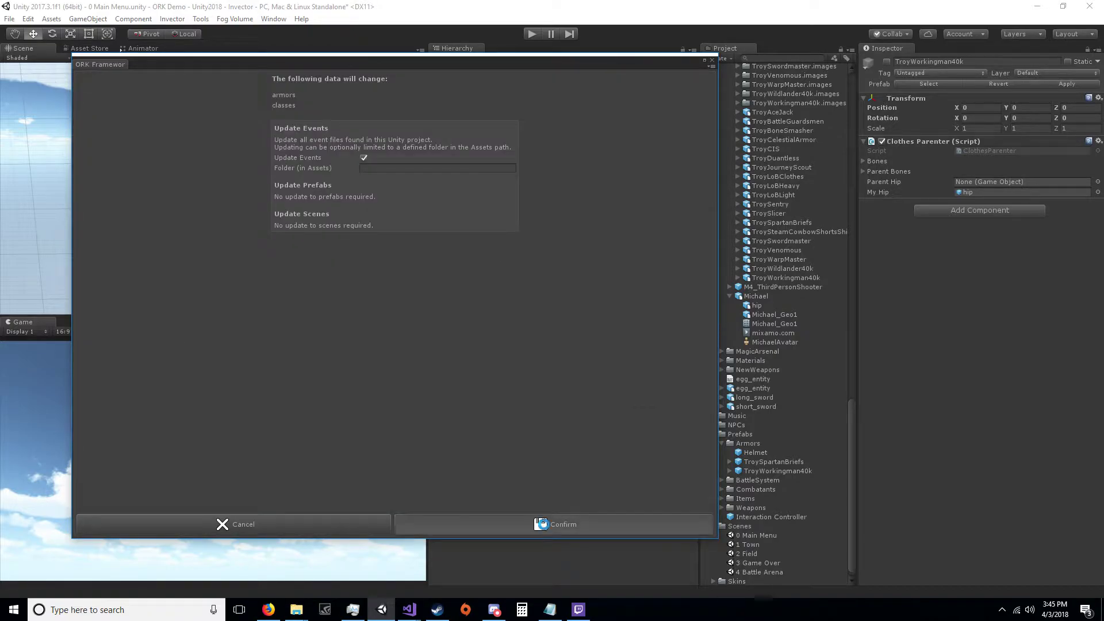
Set the Workingman armor's Viewer Prefab to the TroyWorkingman40k prefab and save the ORK settings
scroll(551, 498, "down", 5)
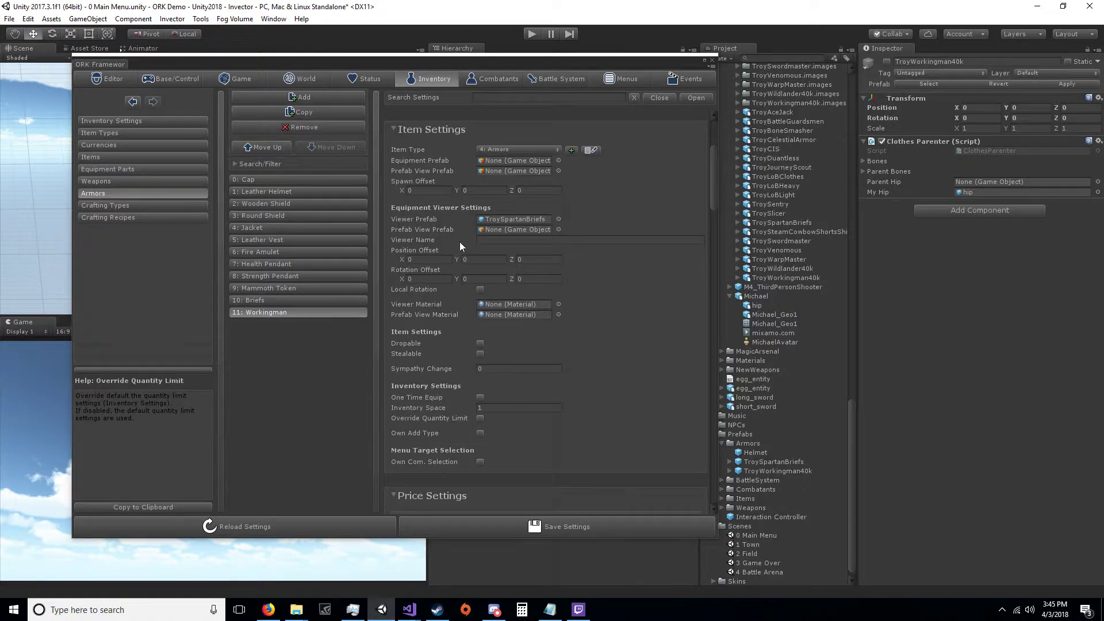
left_click(515, 219)
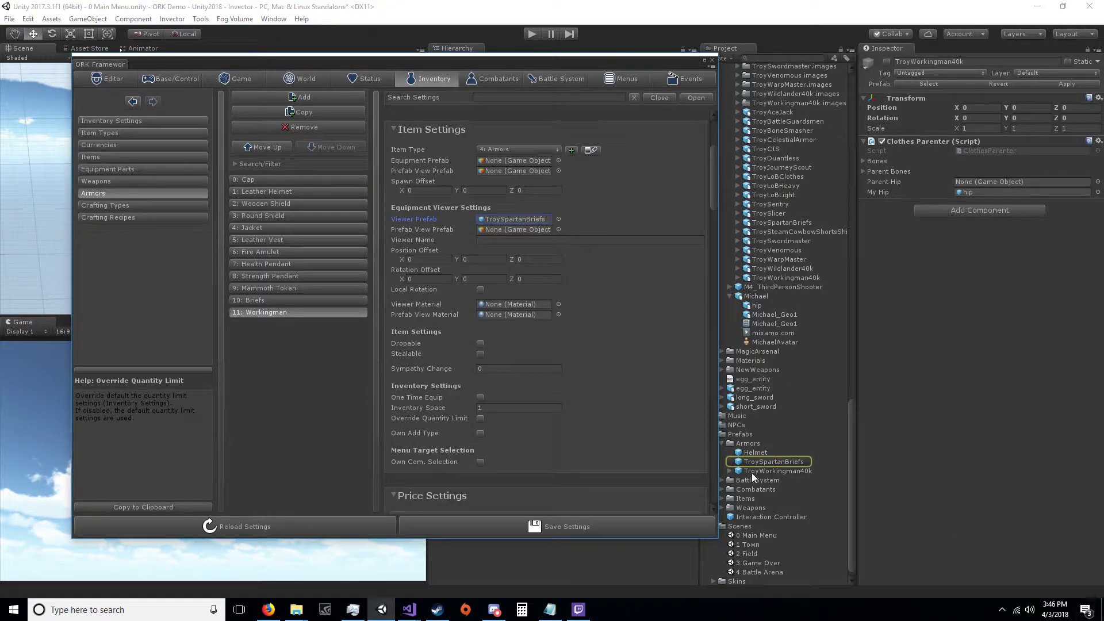
left_click_drag(785, 470, 502, 216)
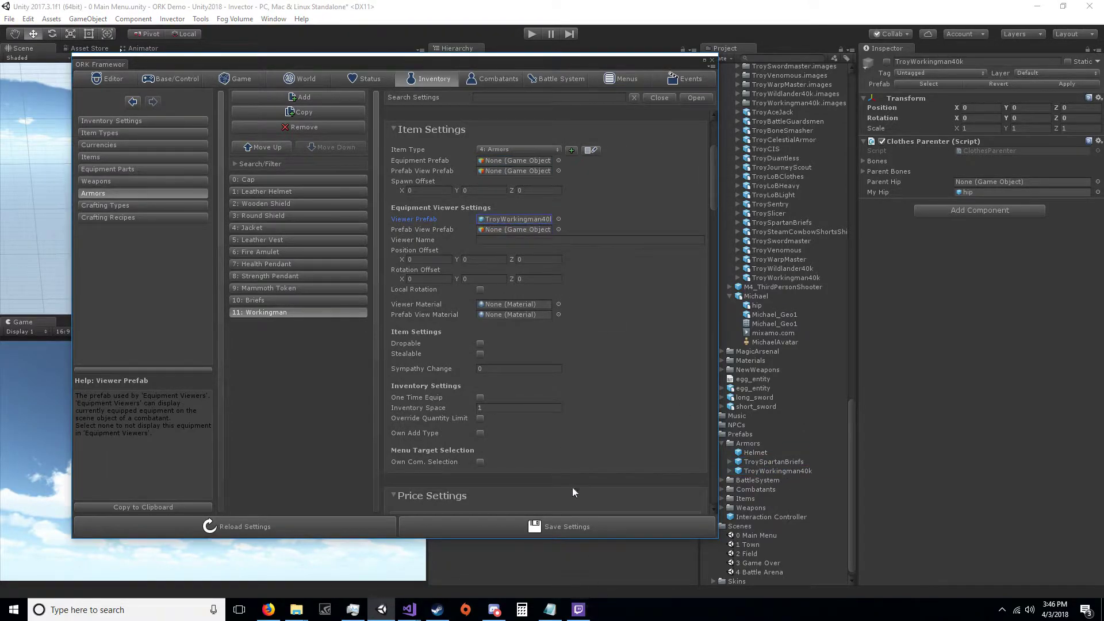
left_click(561, 526)
left_click(561, 526)
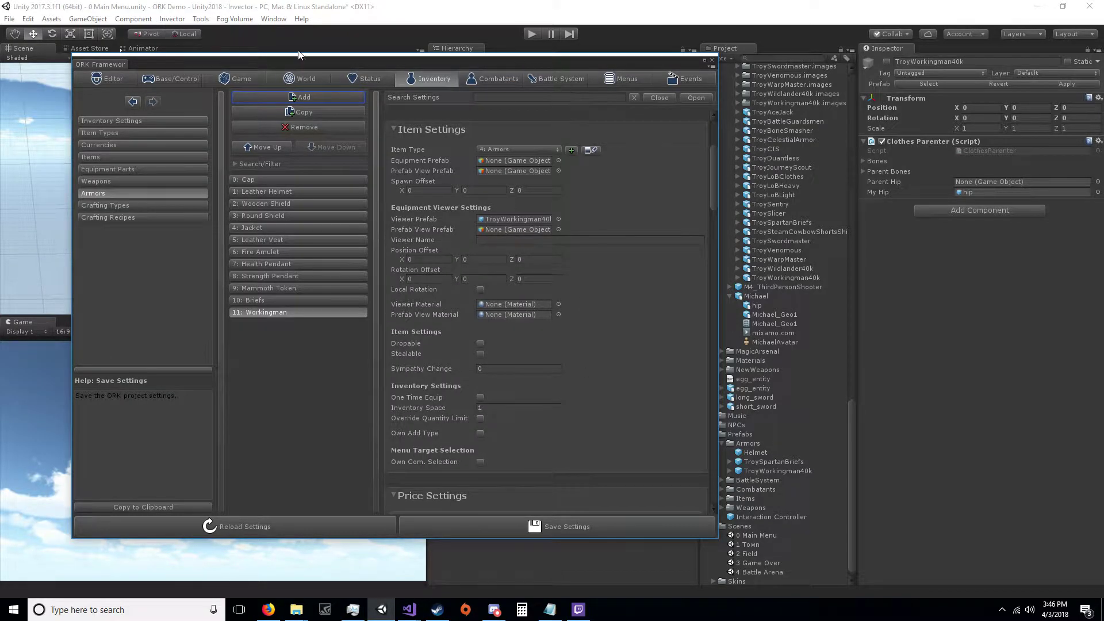
Disable Allow Unequip for the Armor equipment part in the inventory settings and save the ORK settings, confirming the data update
left_click(379, 78)
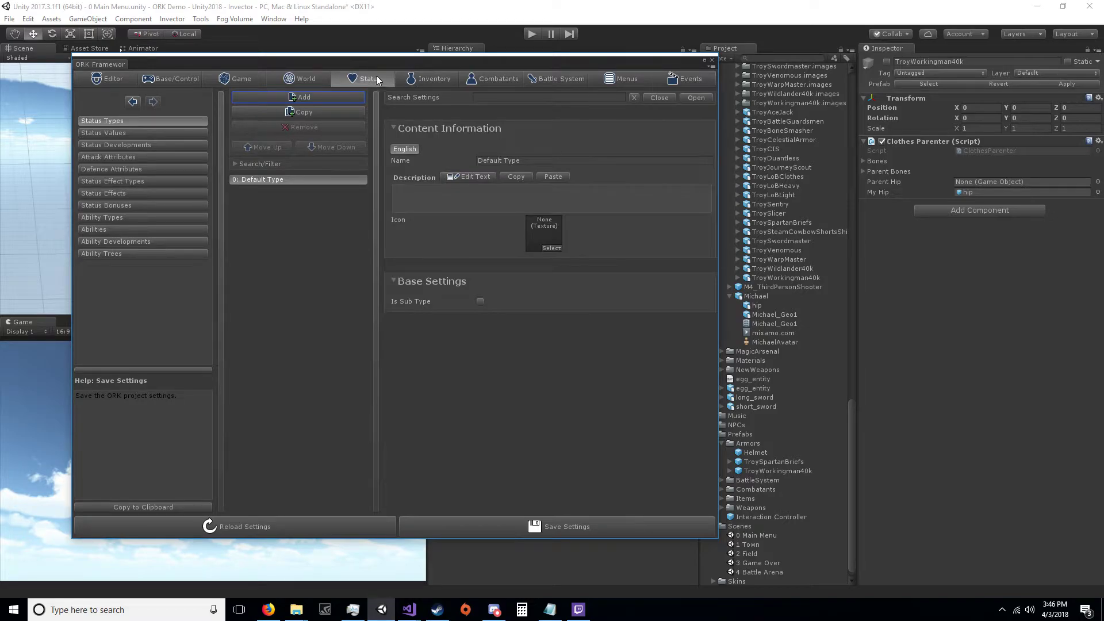
left_click(428, 81)
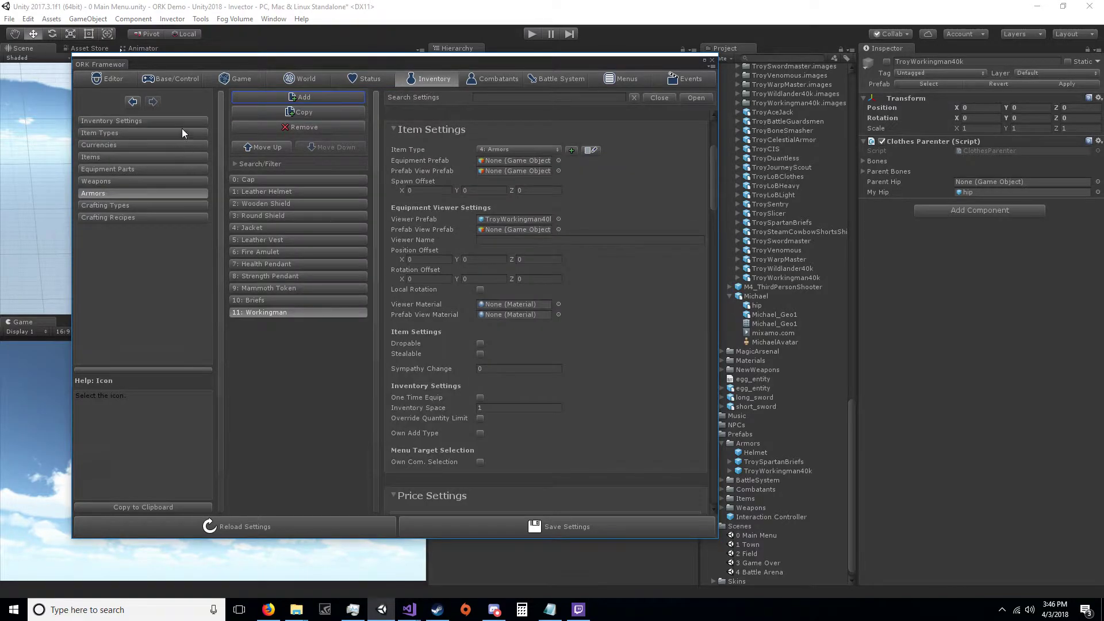
left_click(177, 134)
left_click(282, 230)
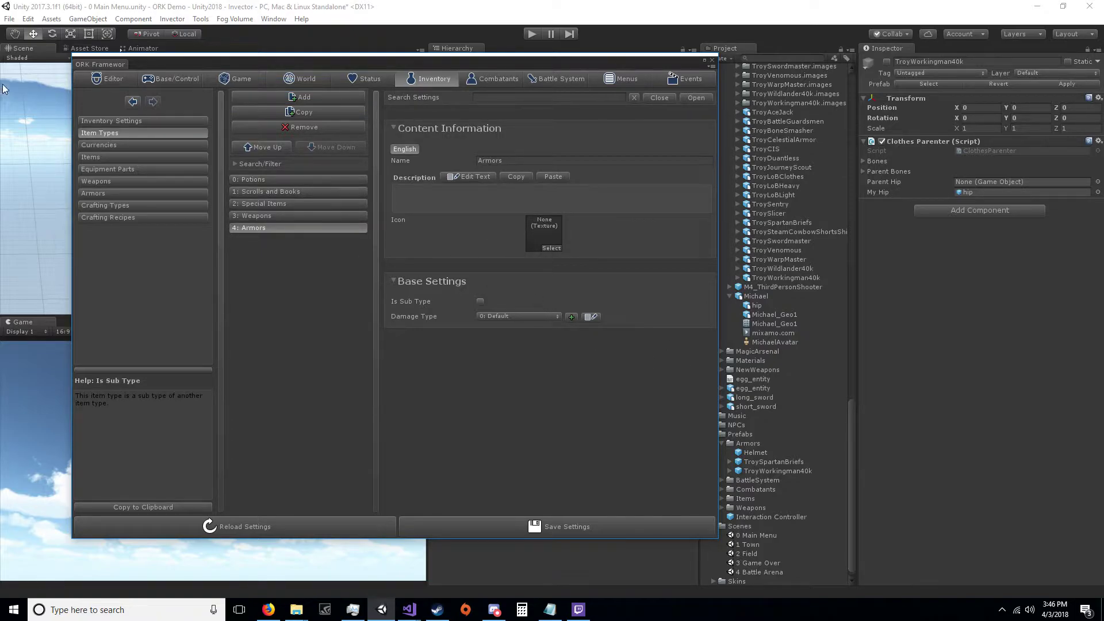
left_click(123, 158)
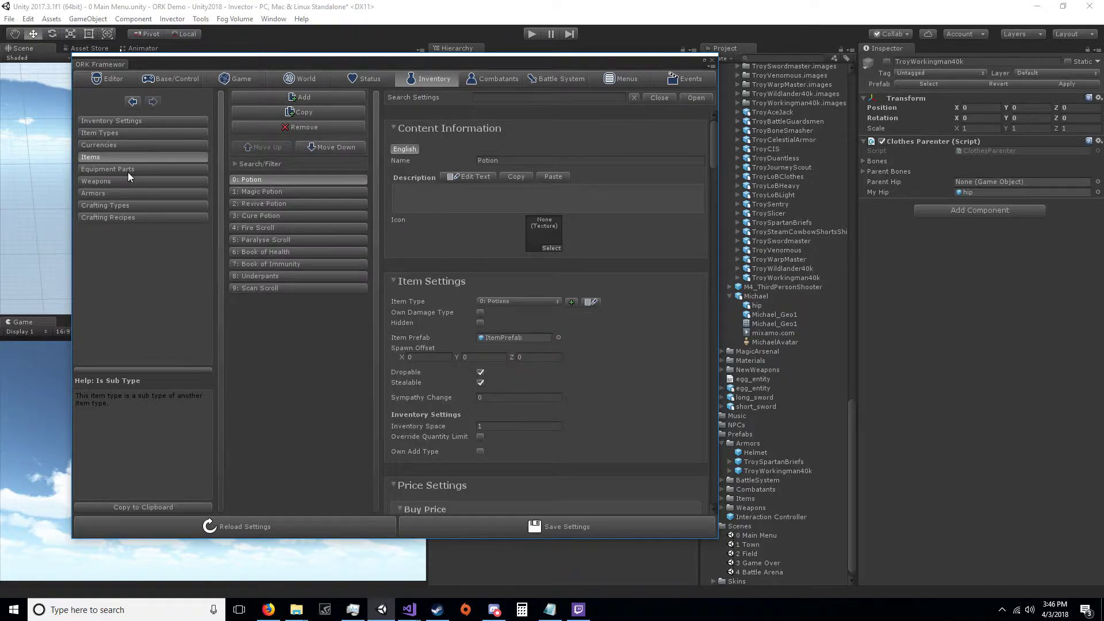
left_click(128, 170)
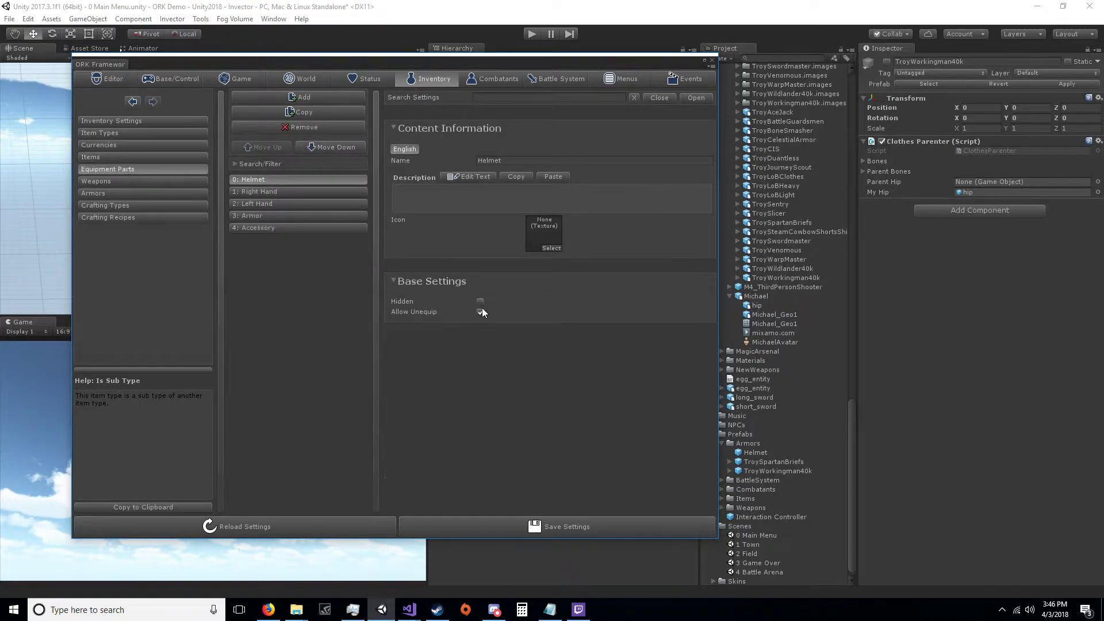
left_click(296, 216)
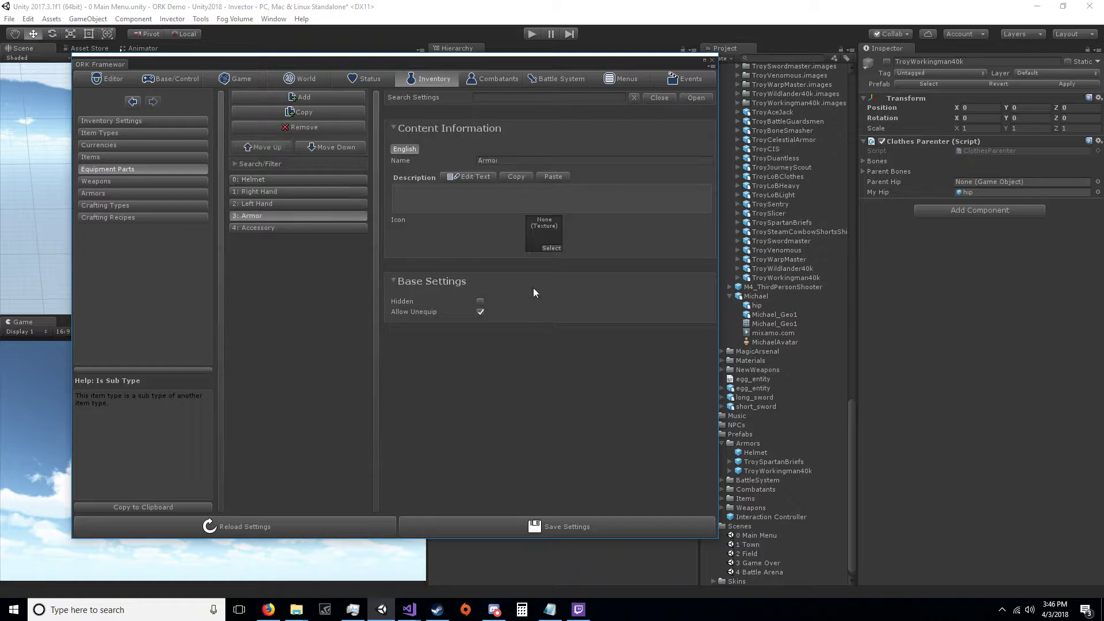
left_click(480, 311)
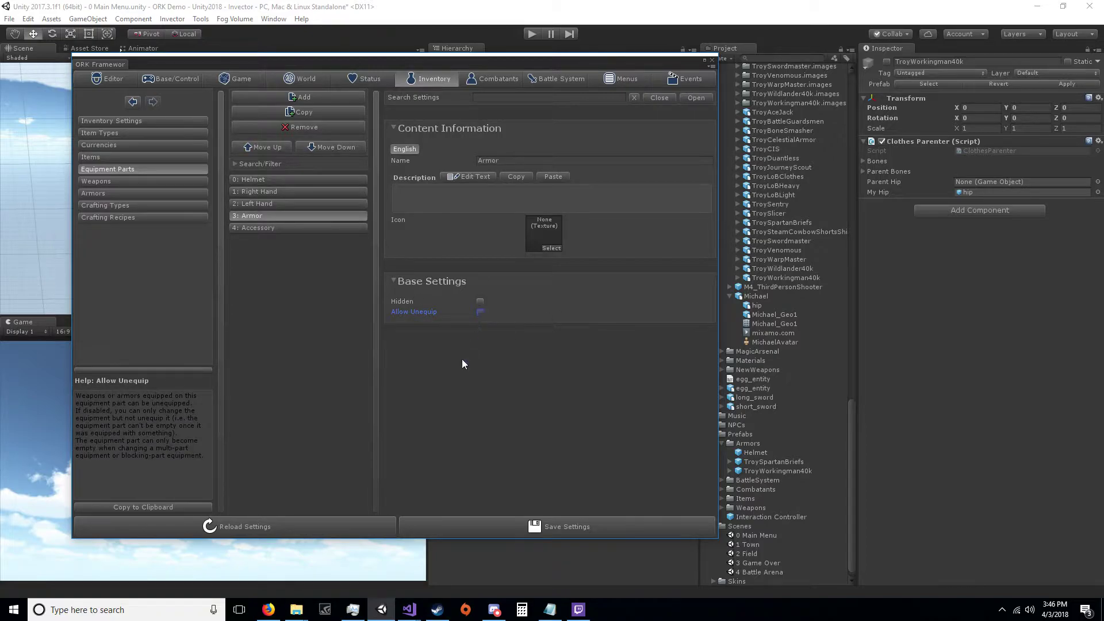
left_click(496, 525)
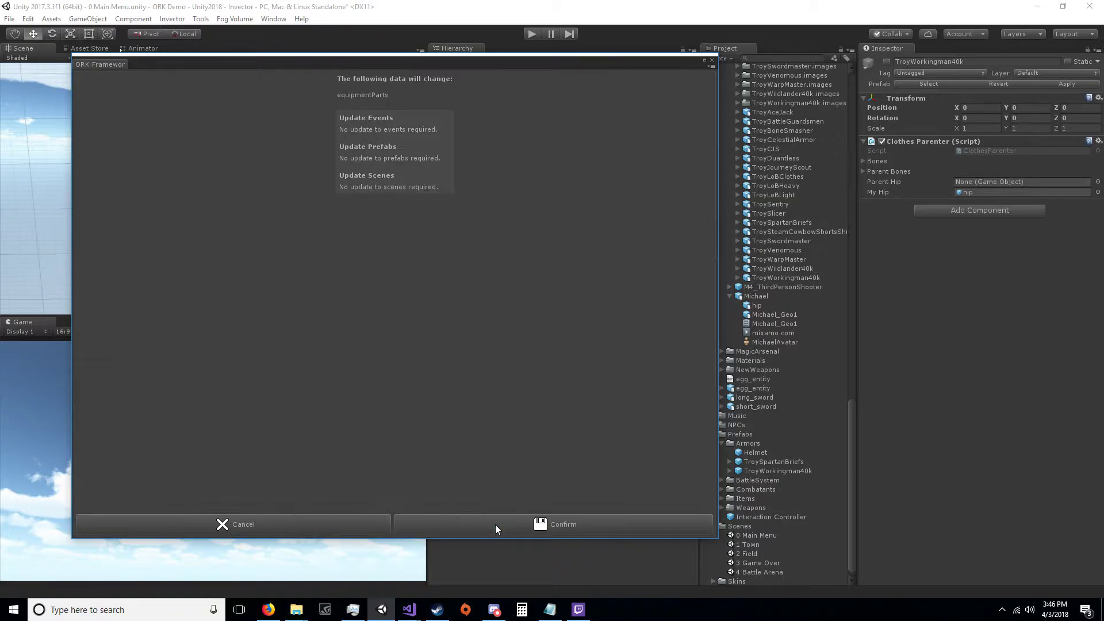
left_click(495, 524)
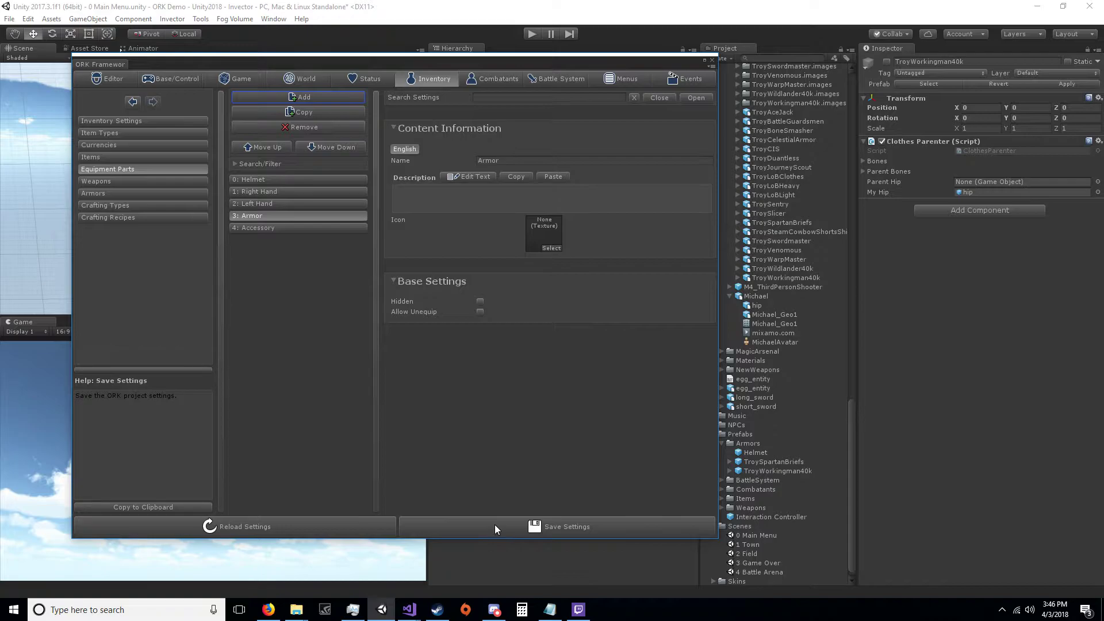
left_click(495, 524)
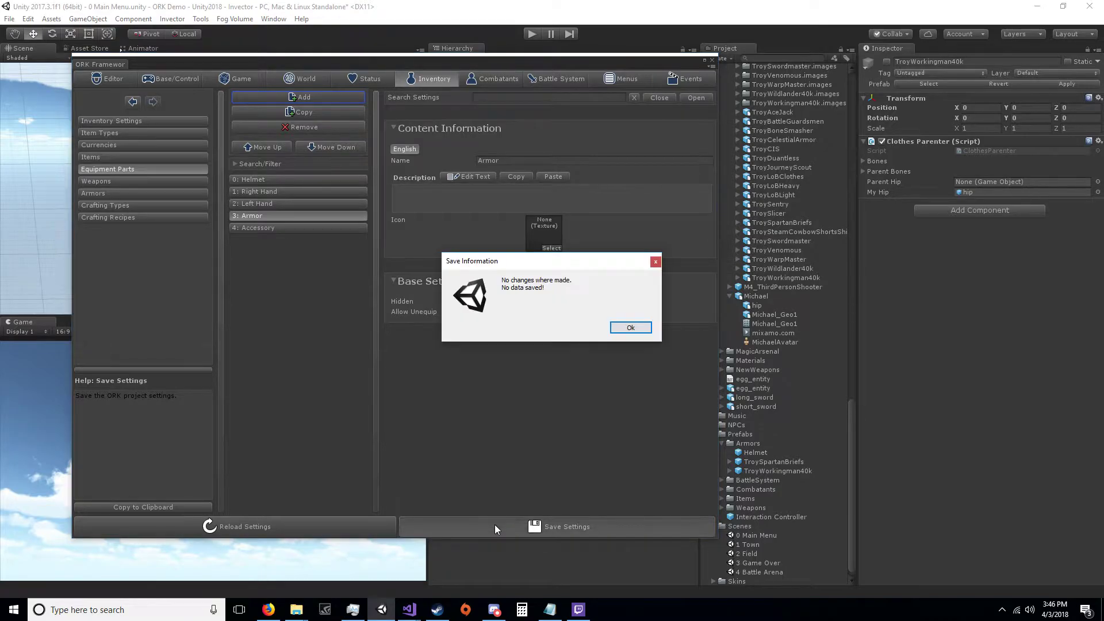
left_click(630, 328)
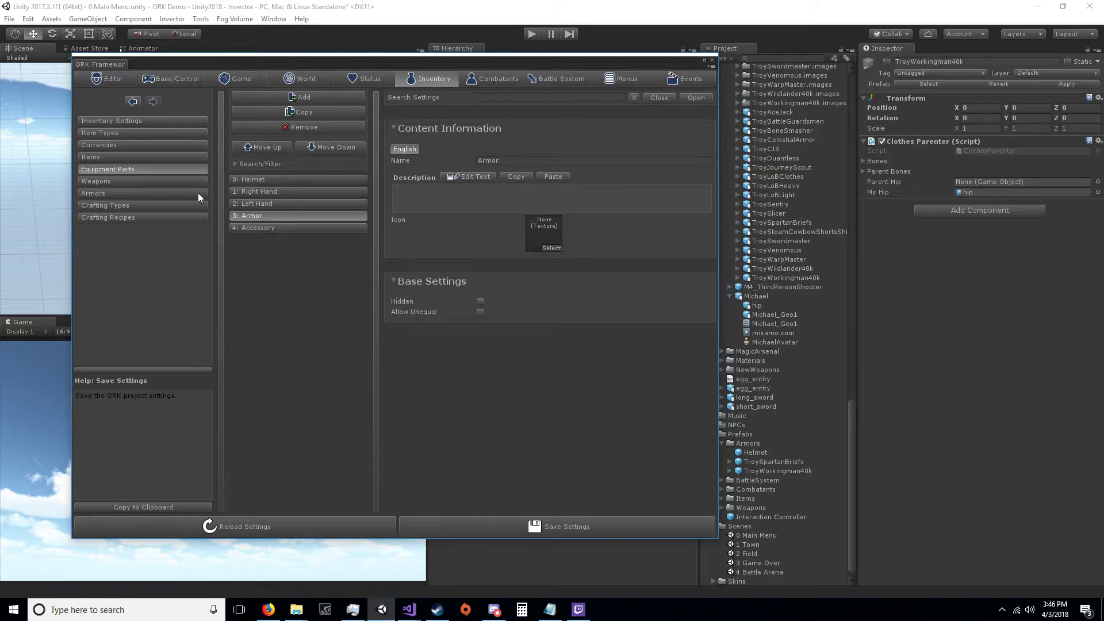
Enable Workingman among the Player Class's available armors in the combatant class settings
left_click(136, 193)
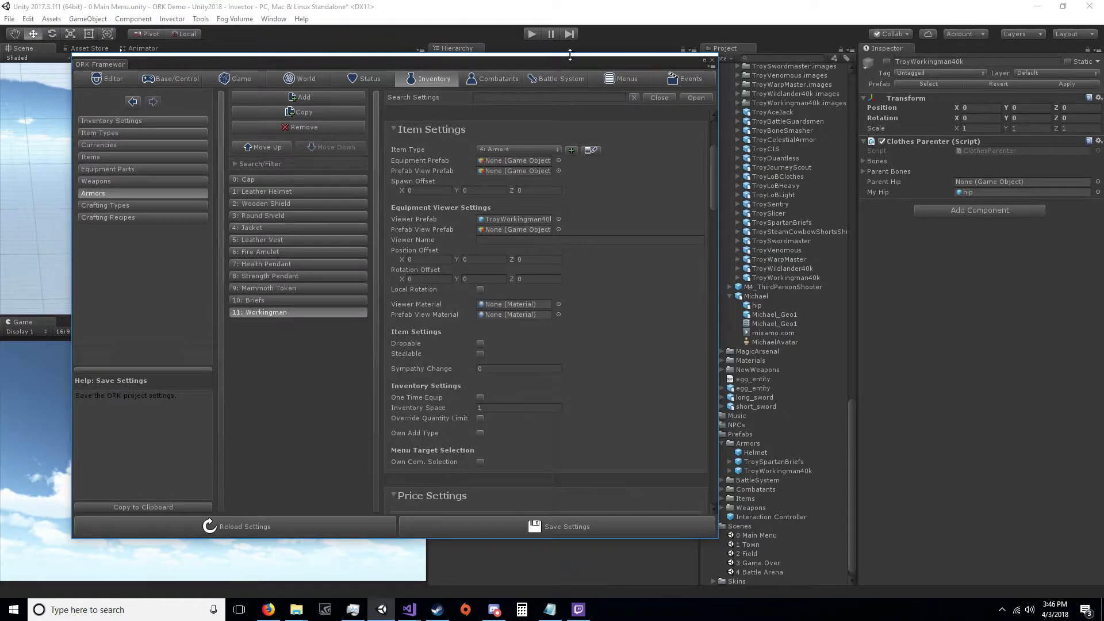
left_click(500, 77)
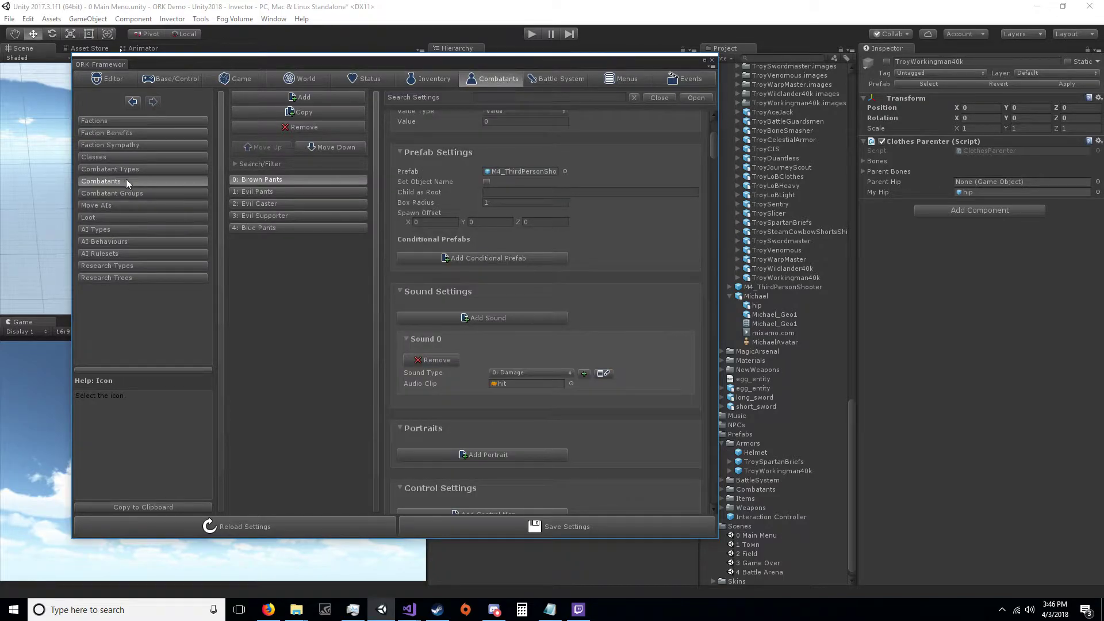
left_click(178, 157)
scroll(730, 430, "down", 1)
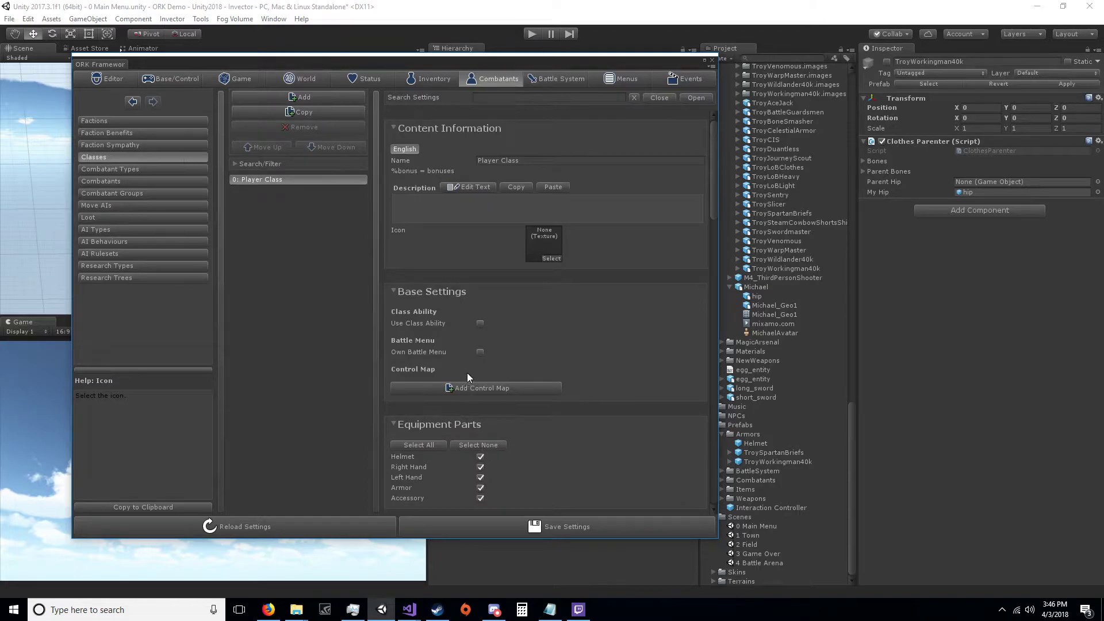
scroll(540, 378, "down", 10)
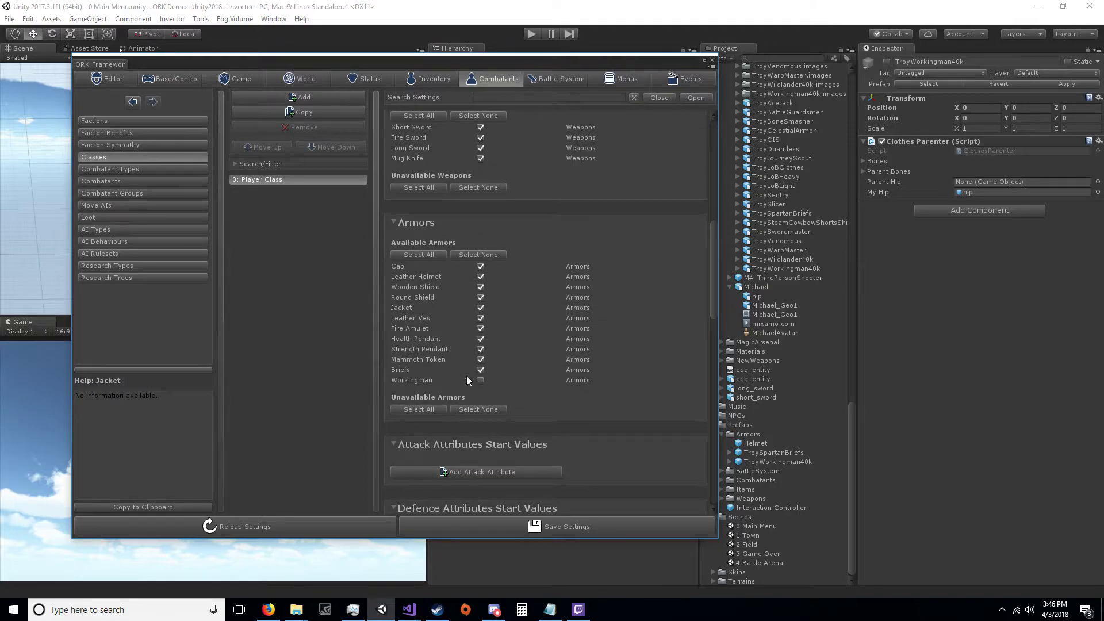
left_click(479, 379)
Change Item 0 of the Brown Pants combatant's Start Inventory to type Armor with Workingman as the selection
left_click(122, 181)
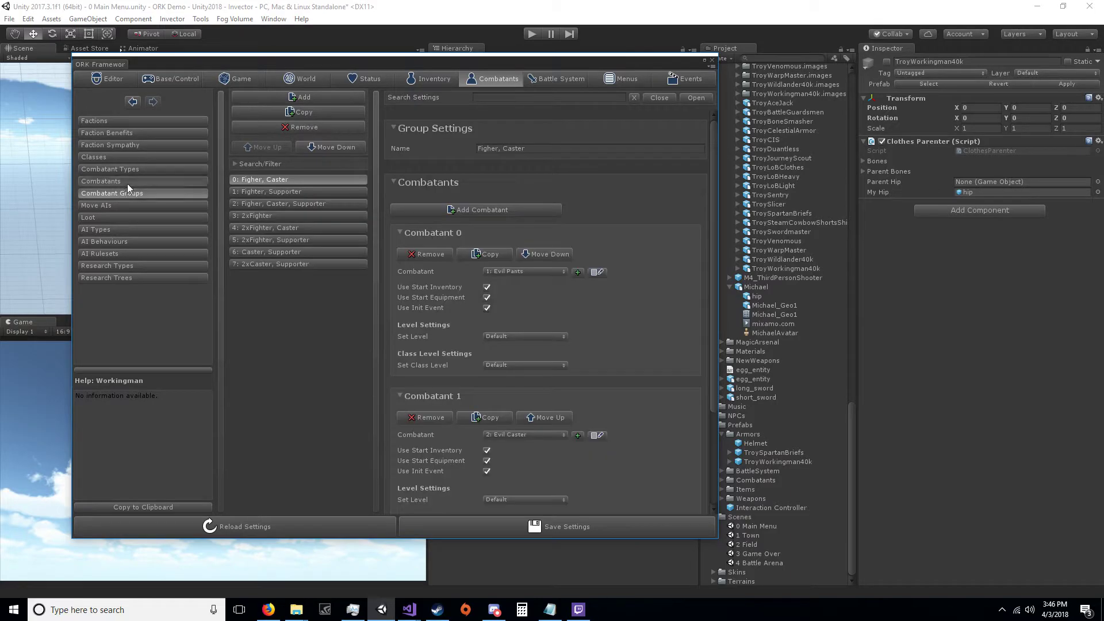
left_click(658, 98)
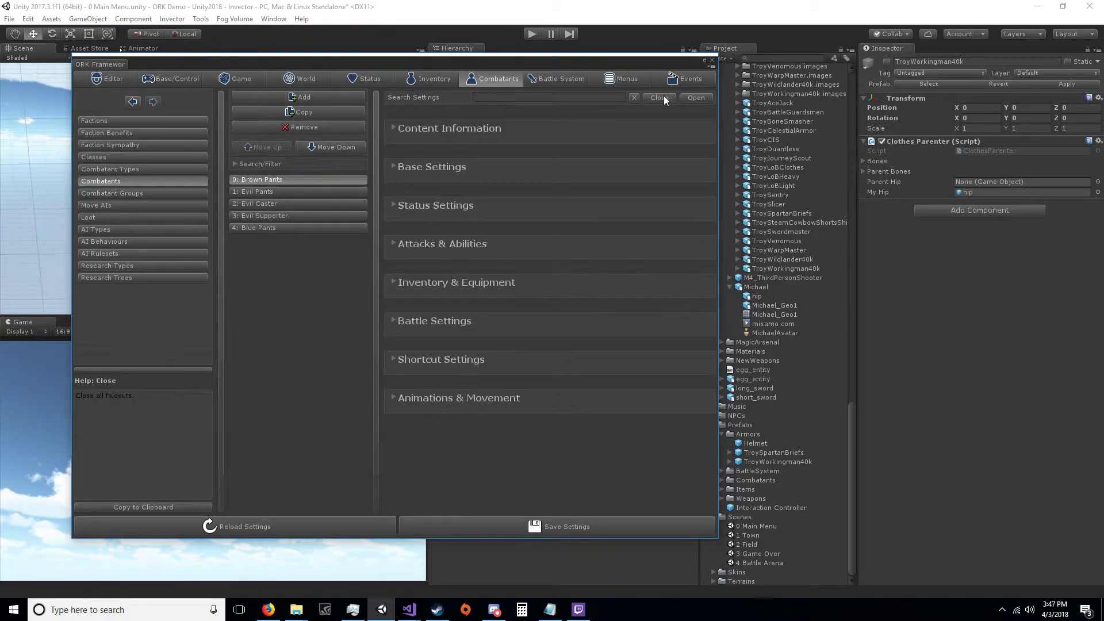
left_click(394, 282)
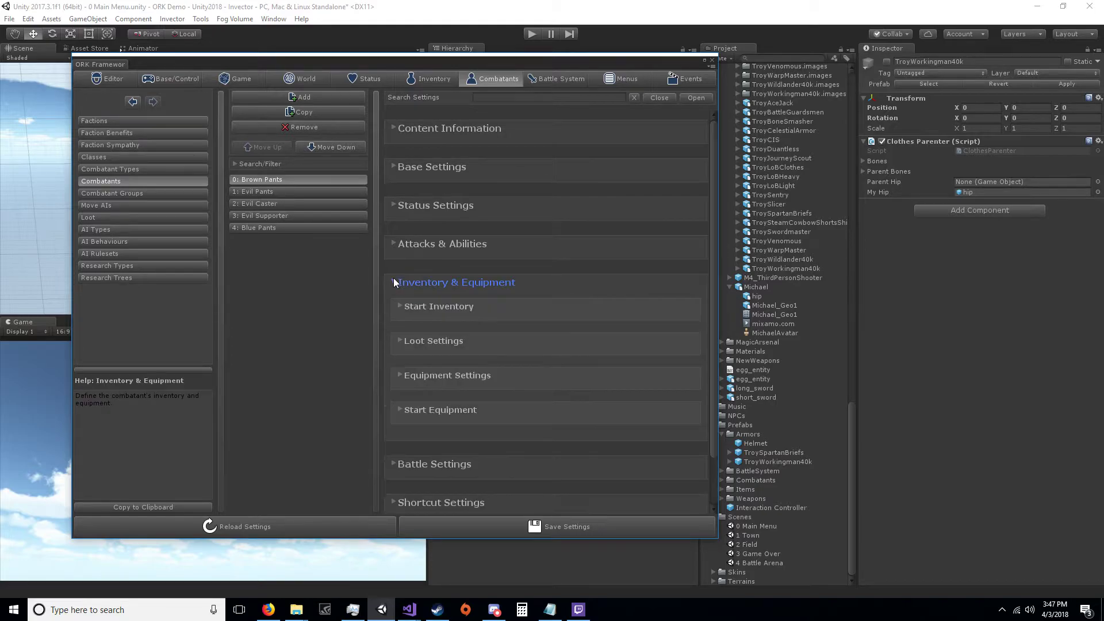
left_click(400, 410)
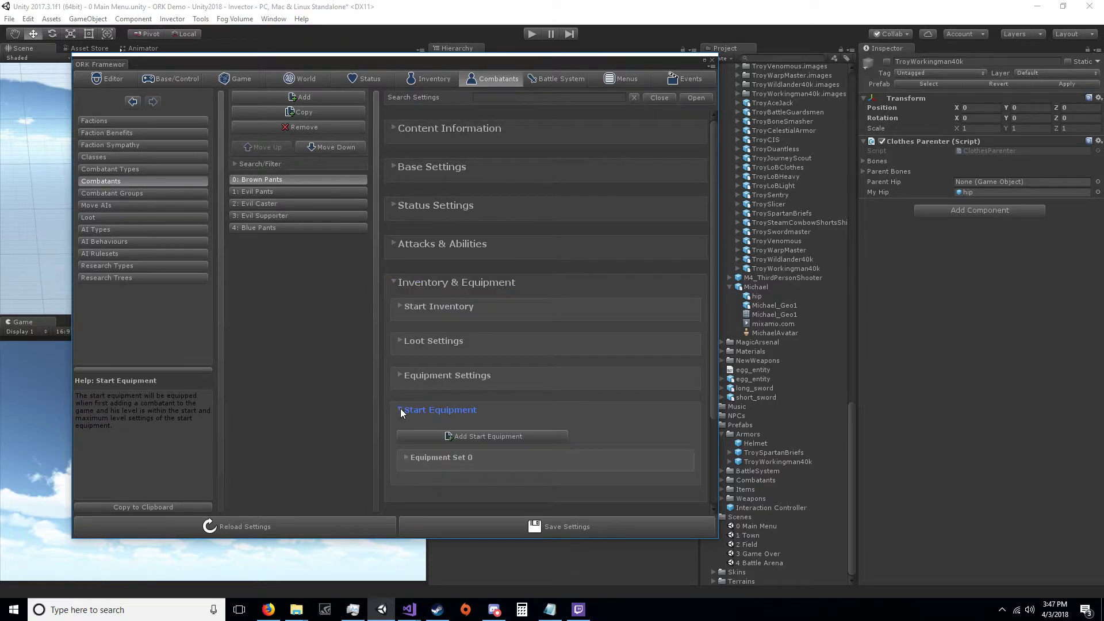
left_click(401, 411)
left_click(400, 306)
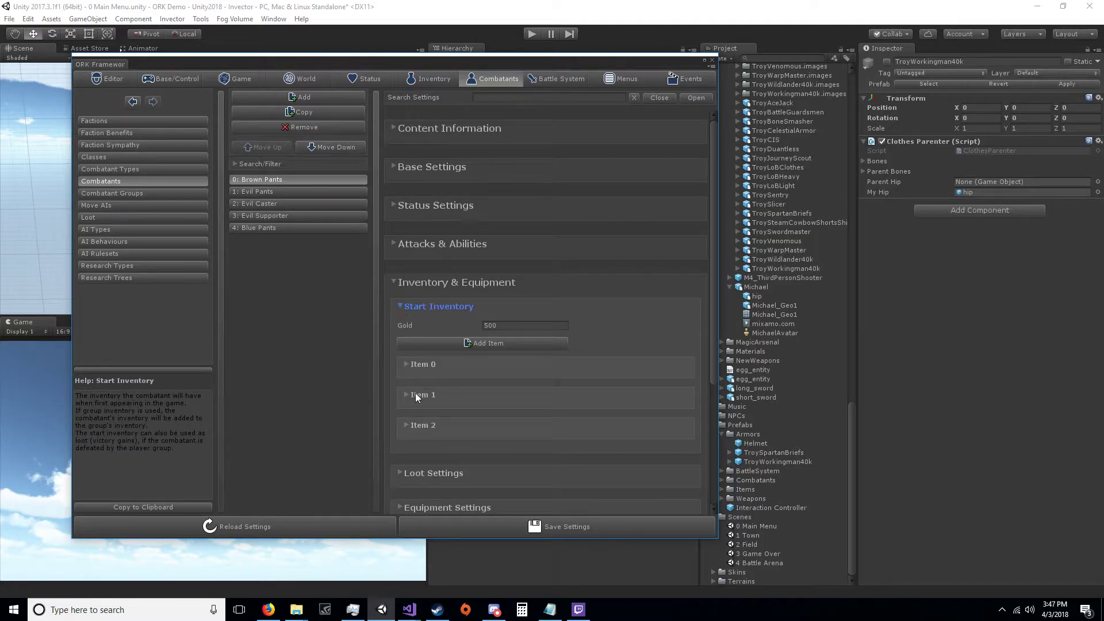
left_click(406, 364)
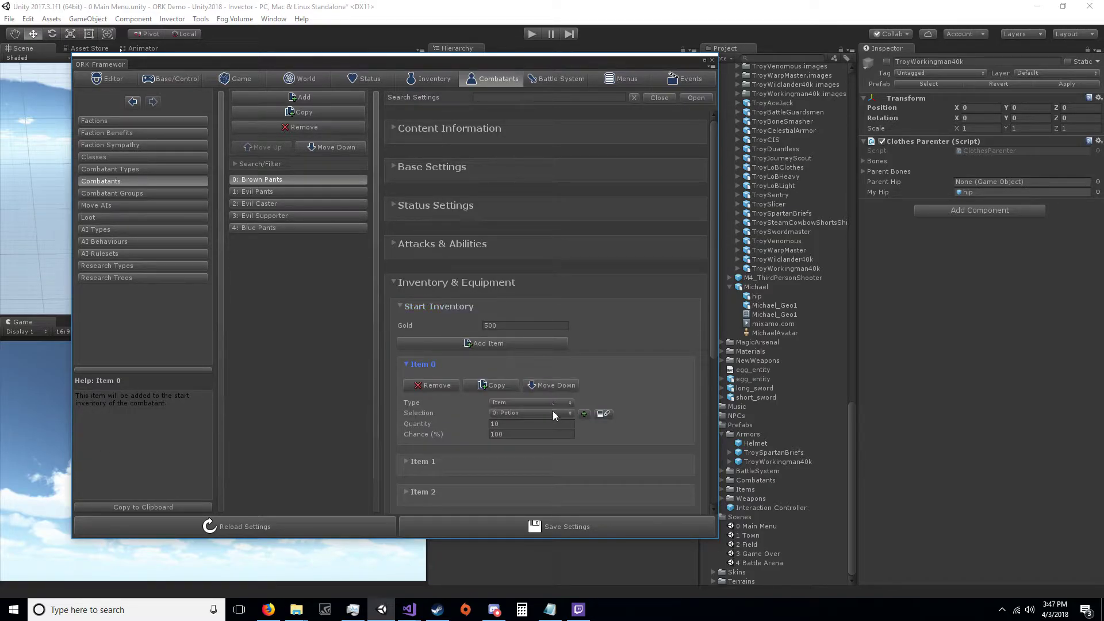
left_click(535, 402)
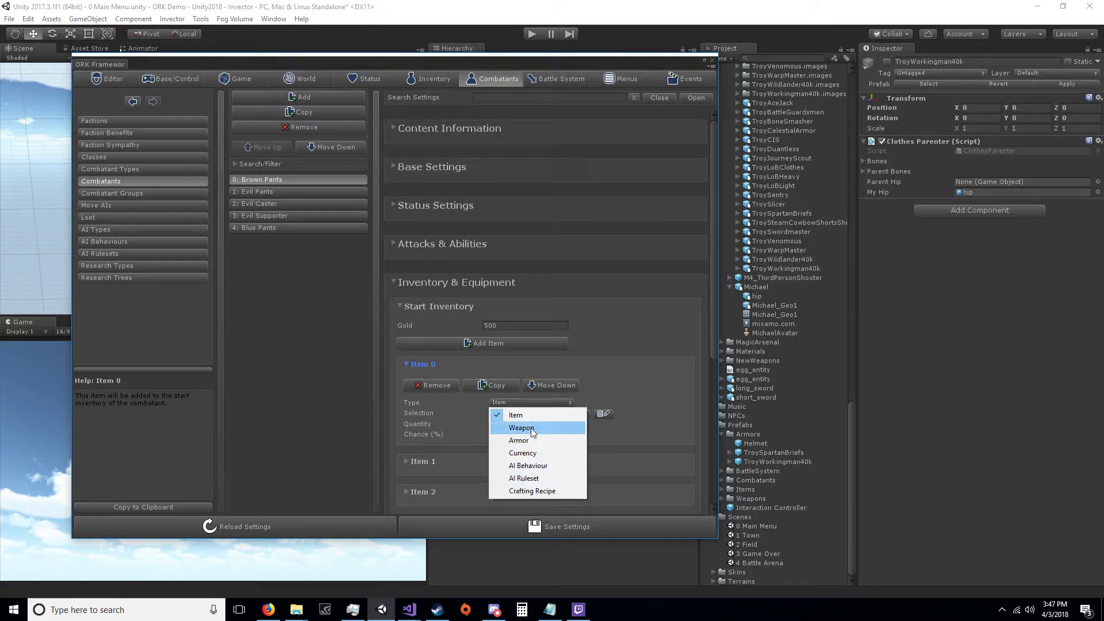
left_click(532, 440)
left_click(536, 409)
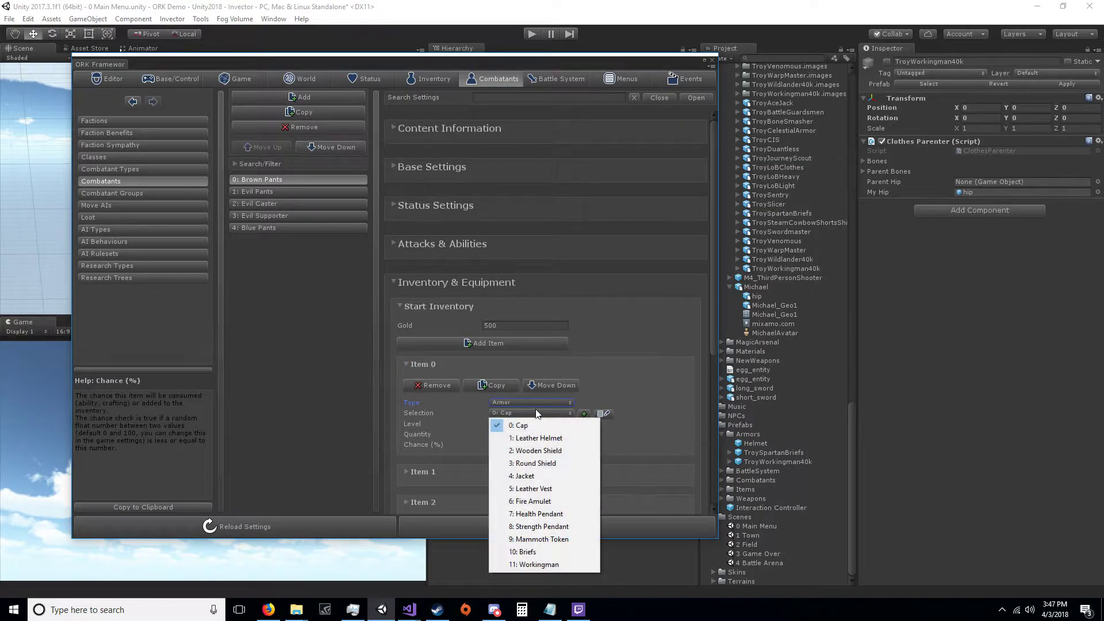
left_click(547, 565)
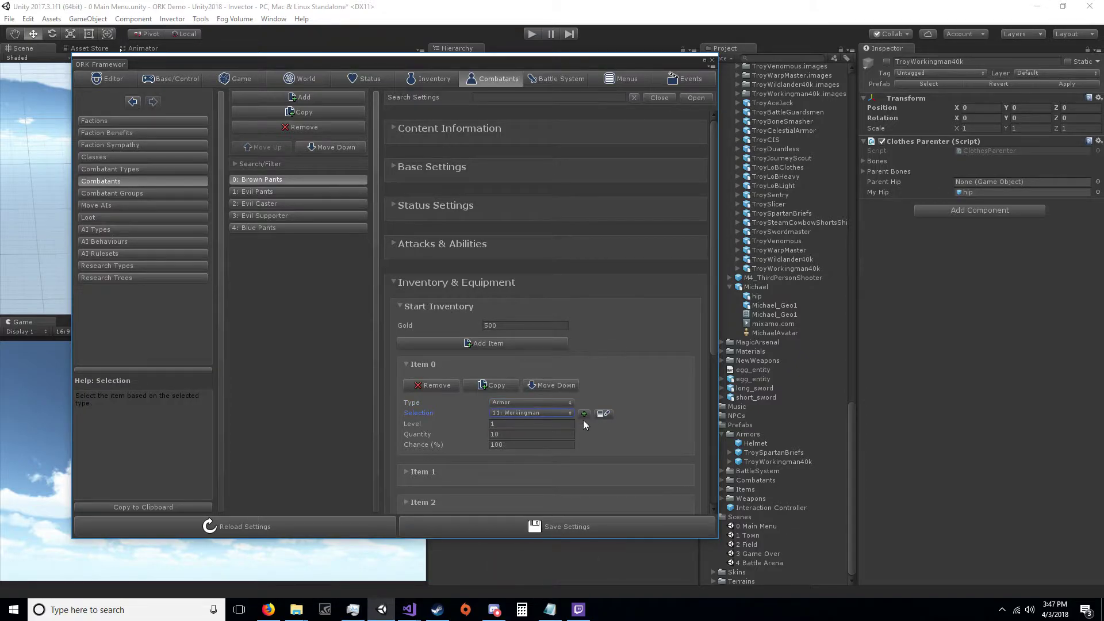
Set the Workingman start item's quantity to 1 and save the ORK settings, confirming the data update
scroll(575, 423, "down", 3)
left_click(521, 365)
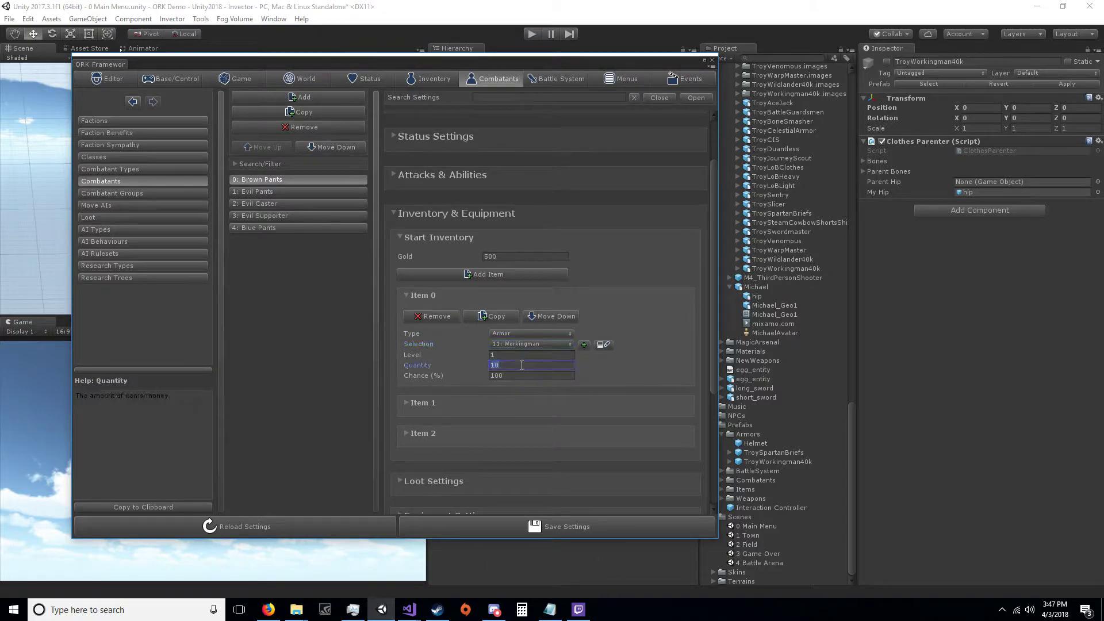
type("1")
left_click(533, 526)
left_click(533, 526)
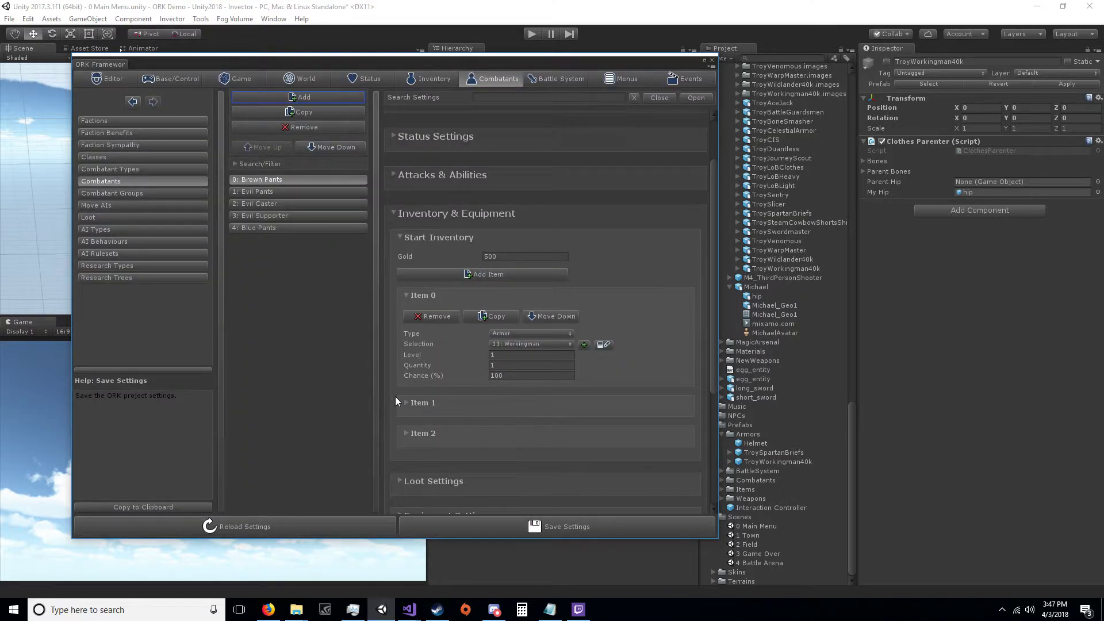
Remove the Magic Potion and Cure Potion entries from Brown Pants' Start Inventory and save the ORK settings, confirming the data update
left_click(406, 403)
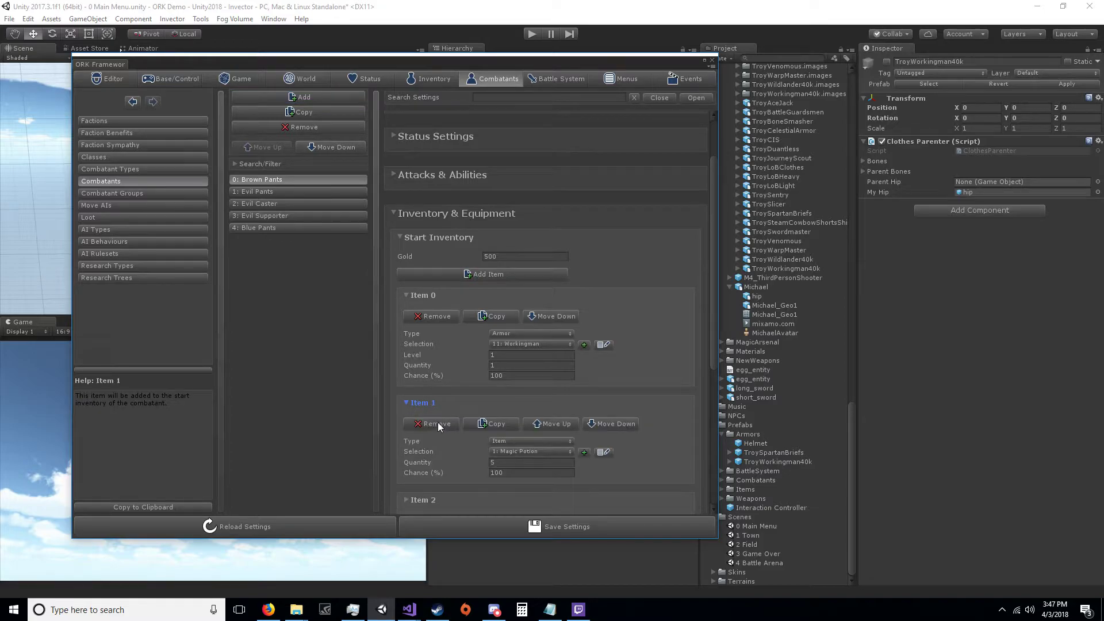
left_click(437, 424)
left_click(406, 402)
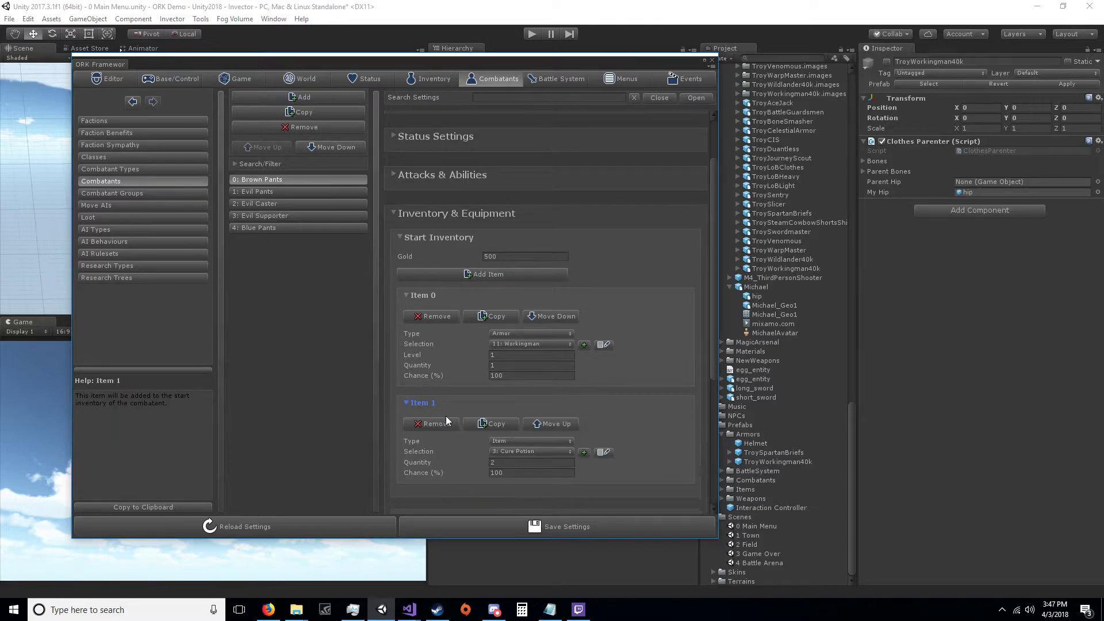
left_click(446, 423)
left_click(574, 524)
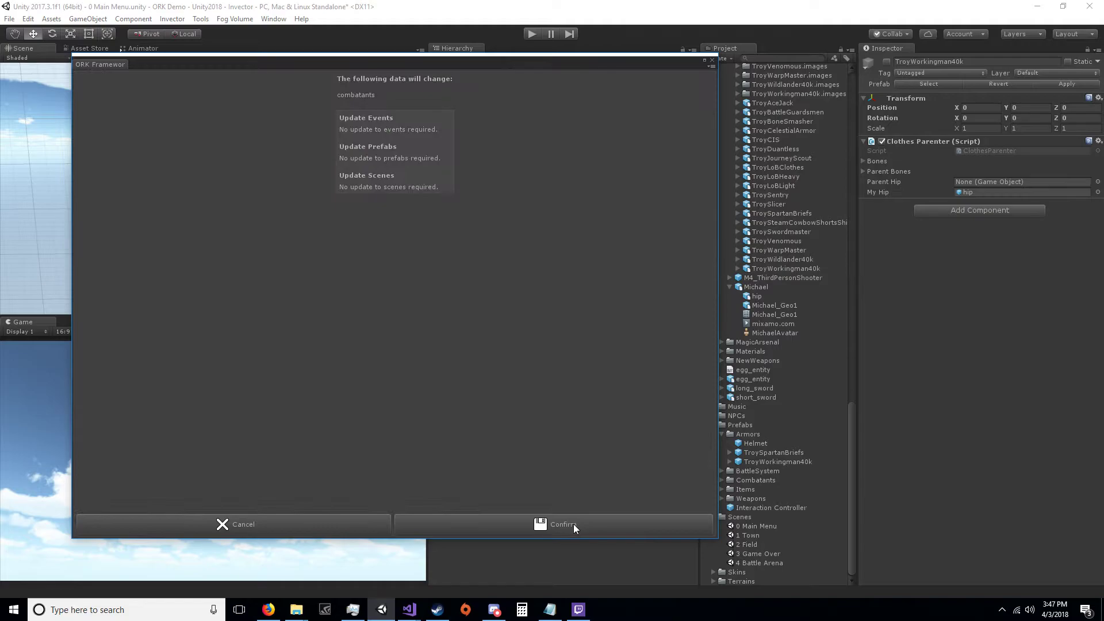
left_click(574, 523)
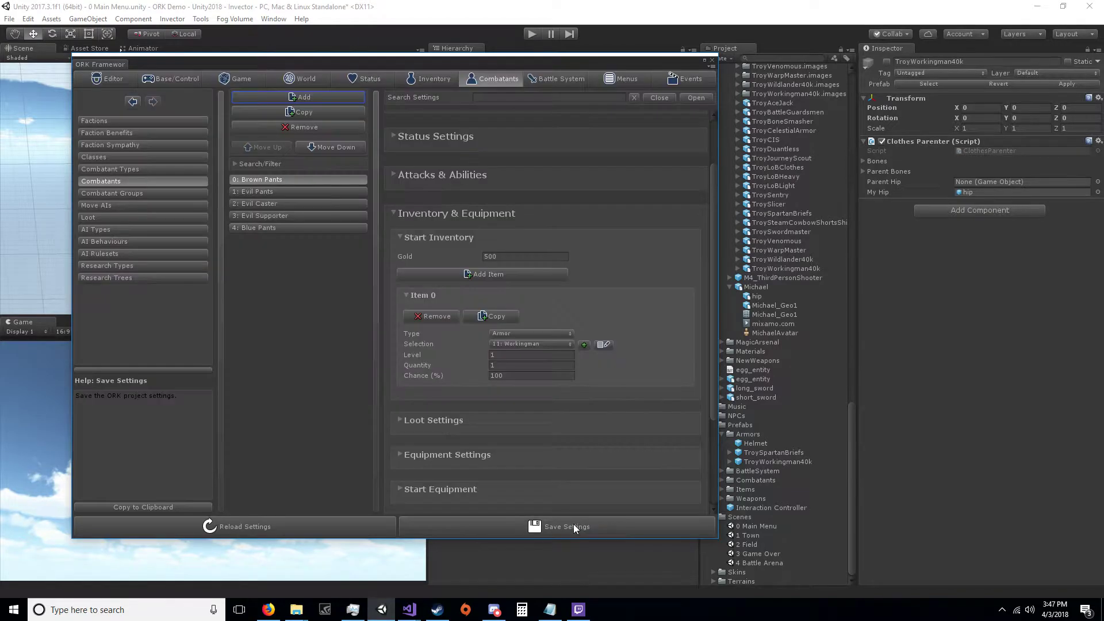
Close the ORK editor, play-test a new game to check the character's outfit and in-game menu, and stop play mode
left_click(713, 62)
left_click(530, 35)
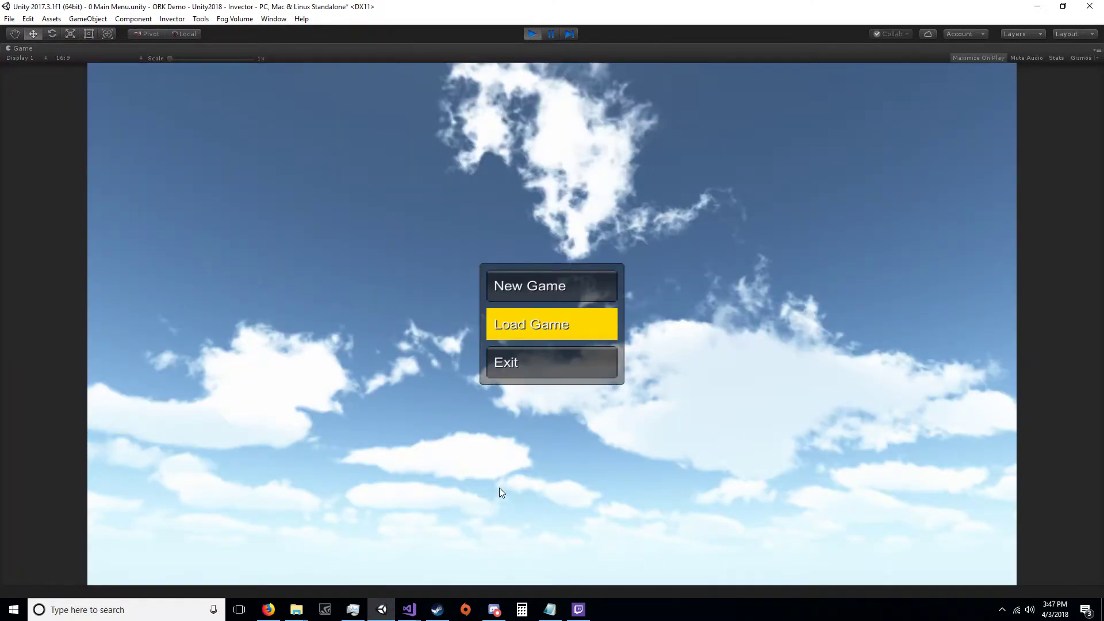
left_click(564, 287)
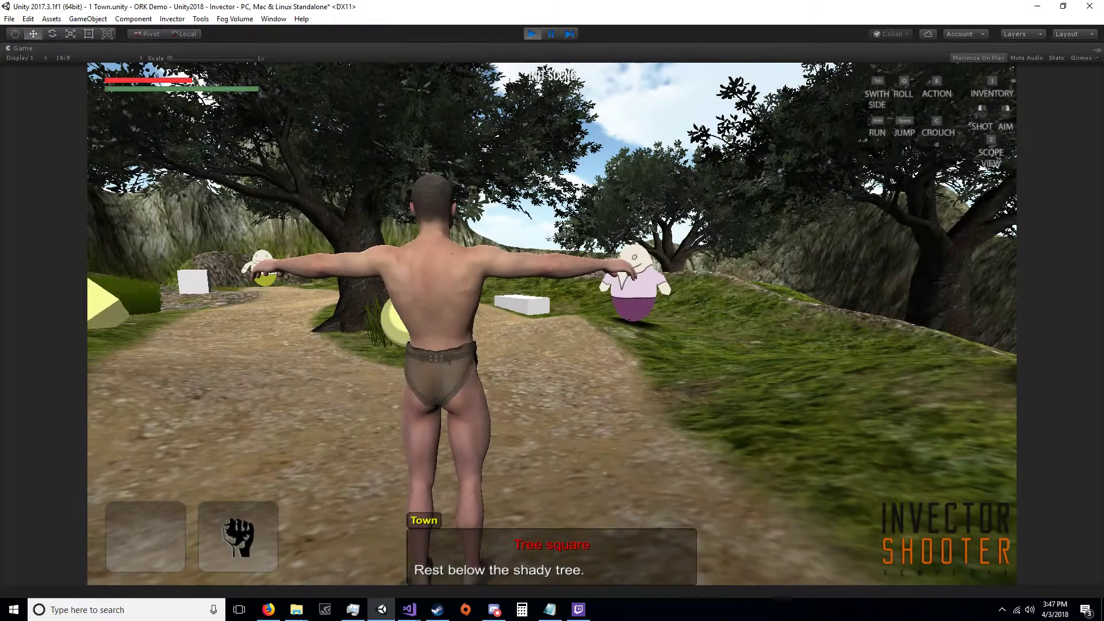
key("Escape")
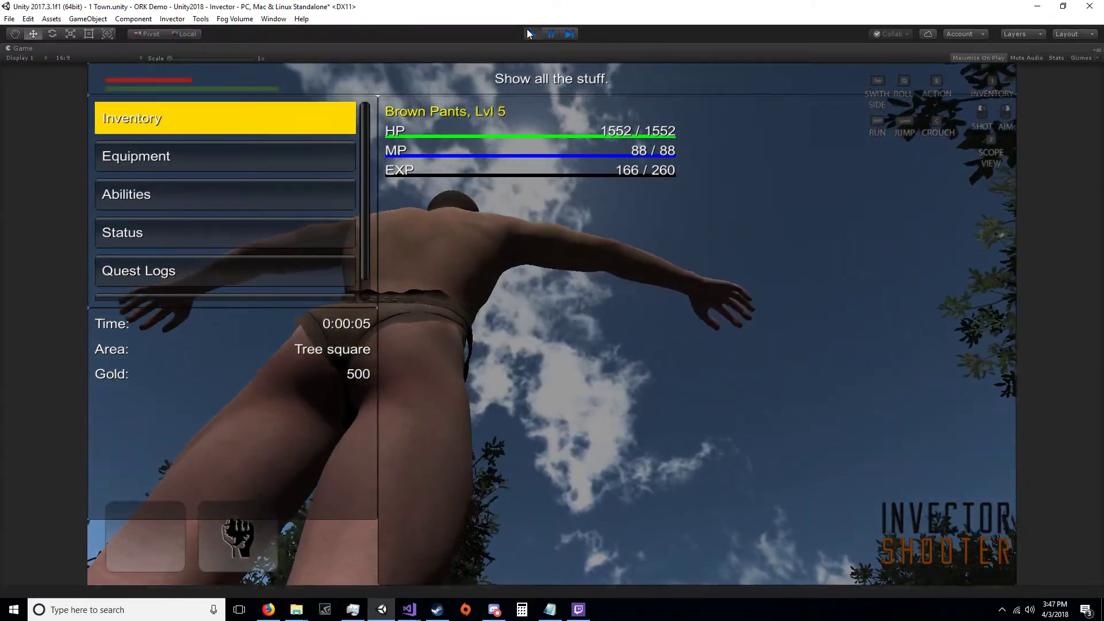
left_click(530, 33)
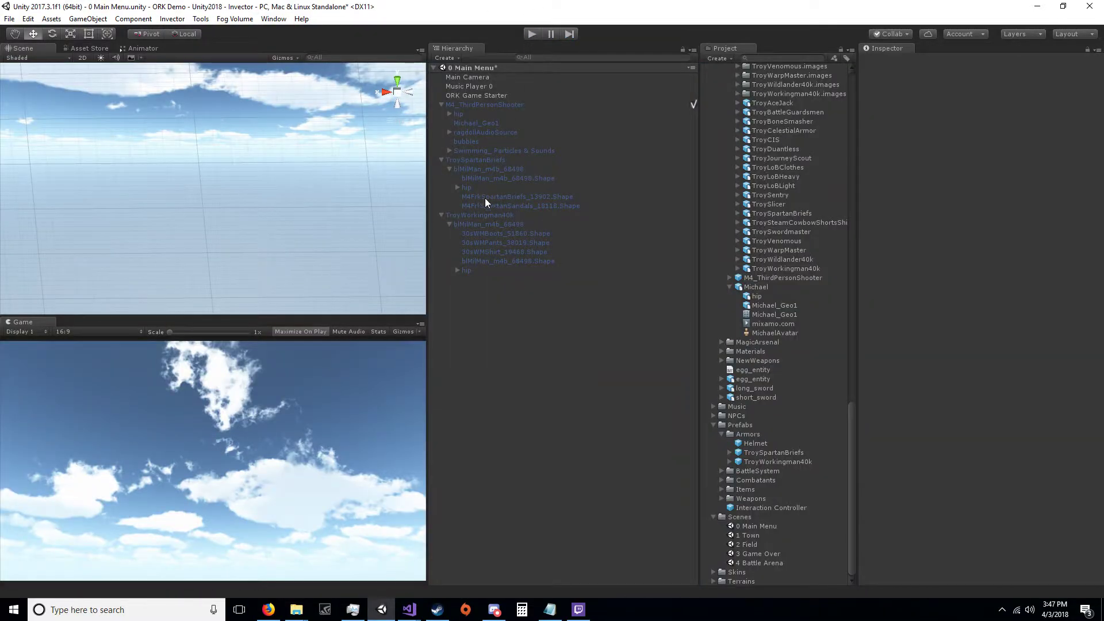
Check the TroySpartanBriefs and TroyWorkingman40k scene objects, temporarily activating TroySpartanBriefs to preview its outfit
left_click(489, 158)
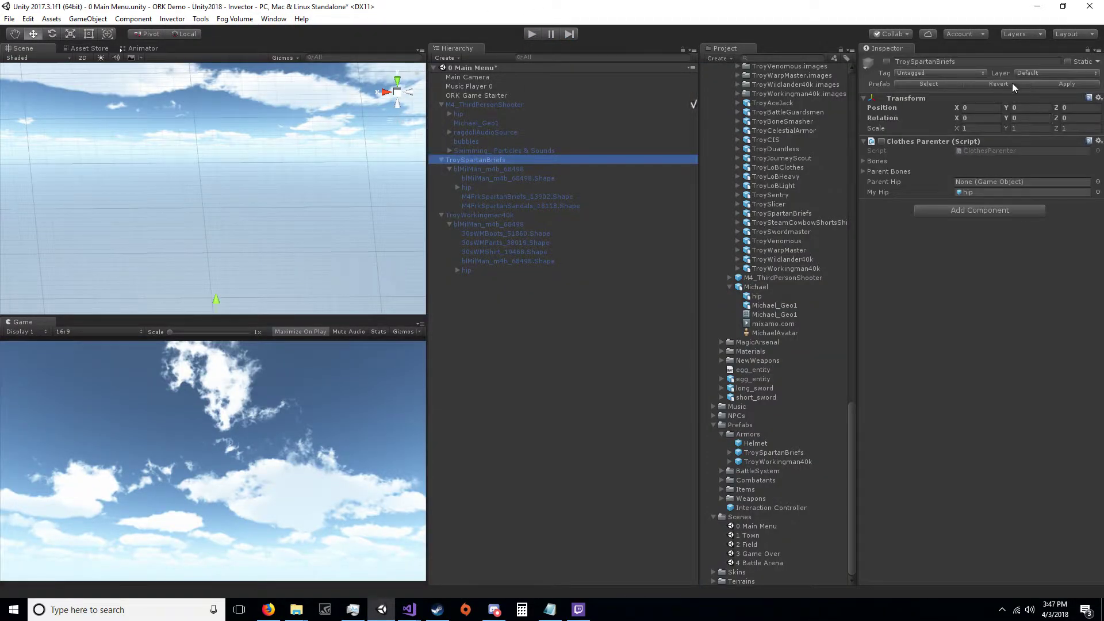
left_click(887, 62)
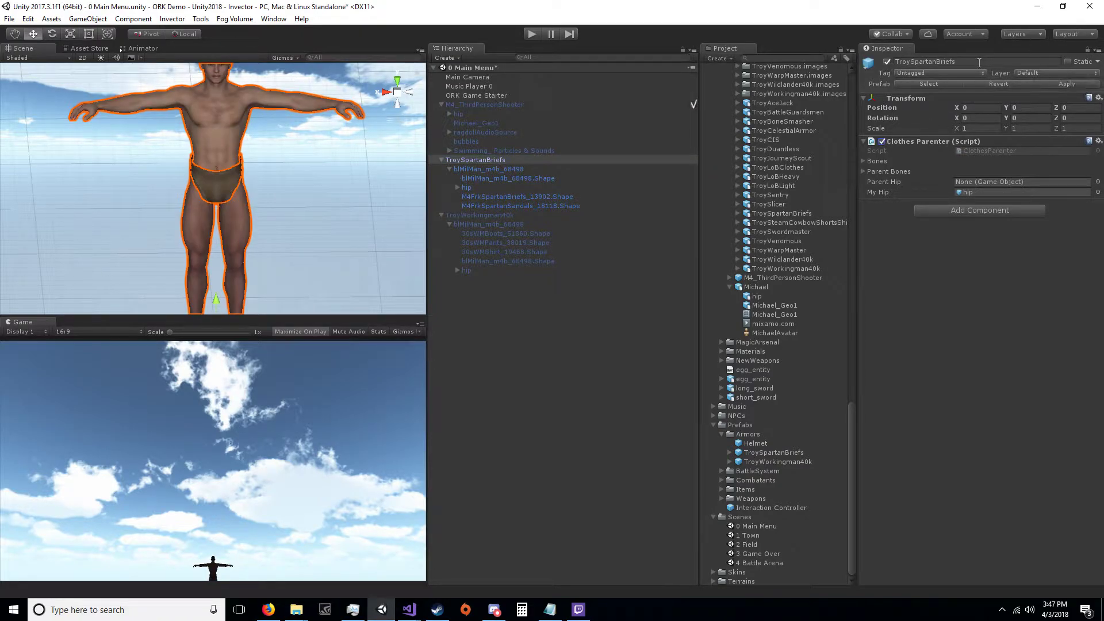
left_click(886, 62)
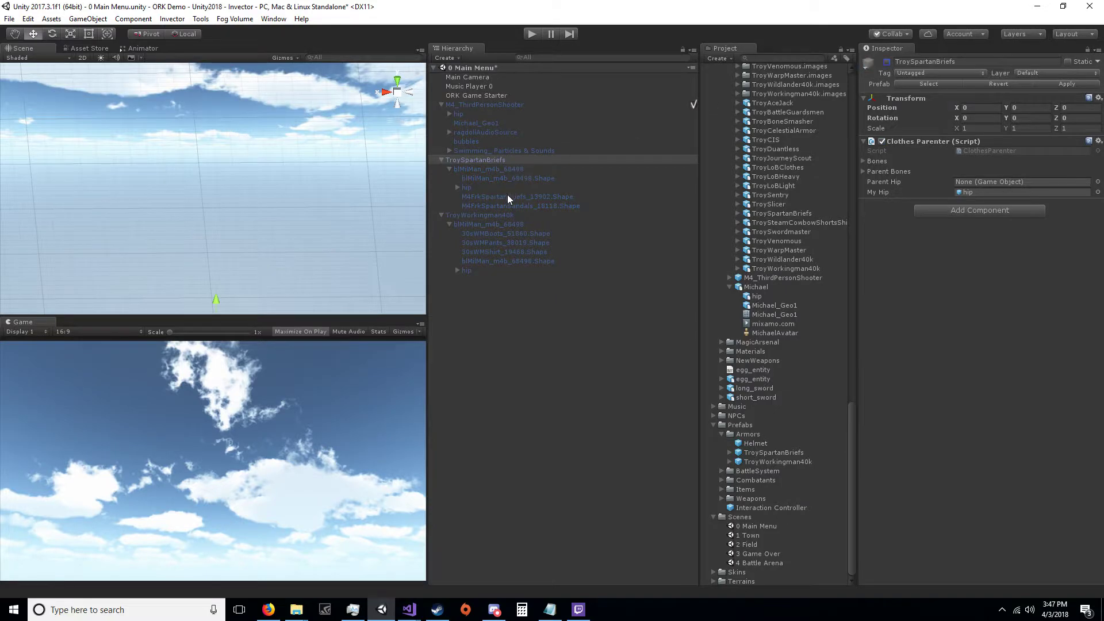
left_click(497, 215)
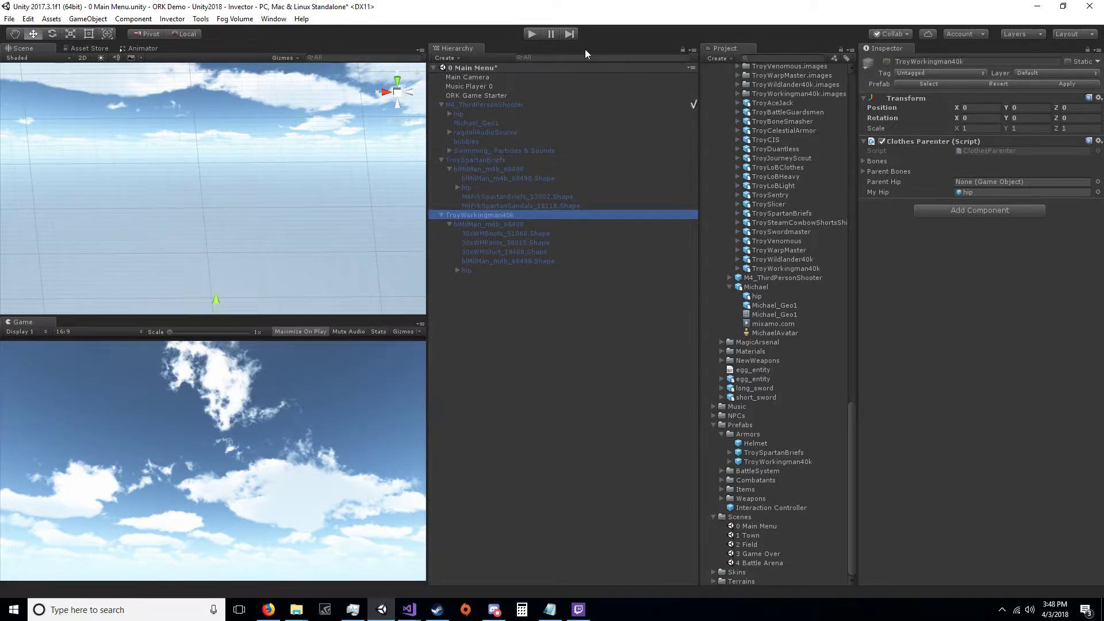
Start play mode with a new game, run the character forward, and open and close the in-game menu
left_click(531, 35)
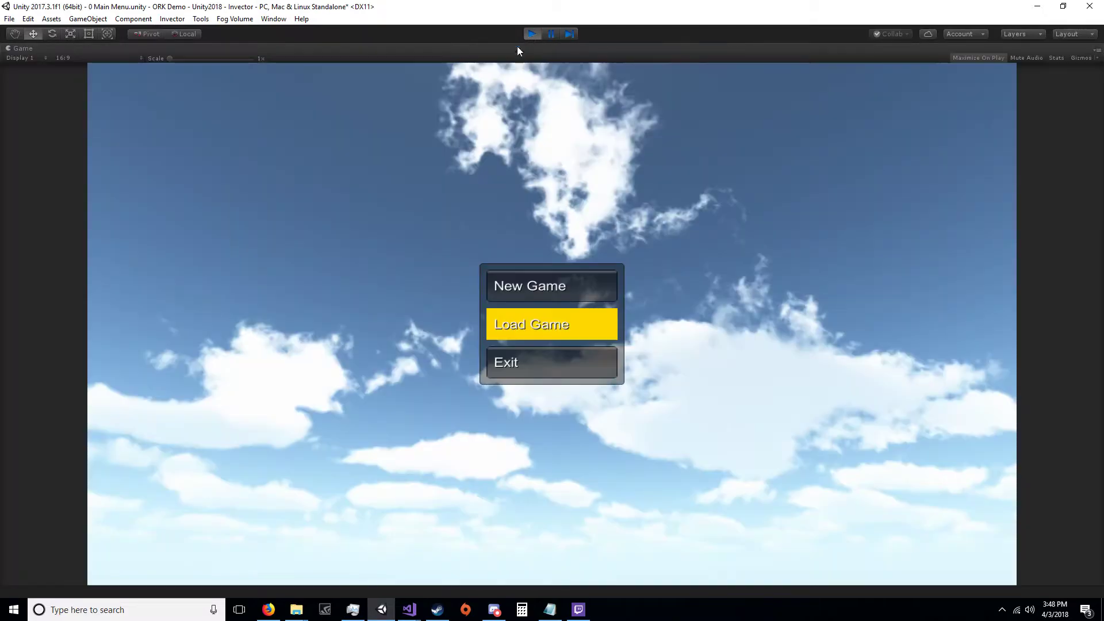
left_click(535, 286)
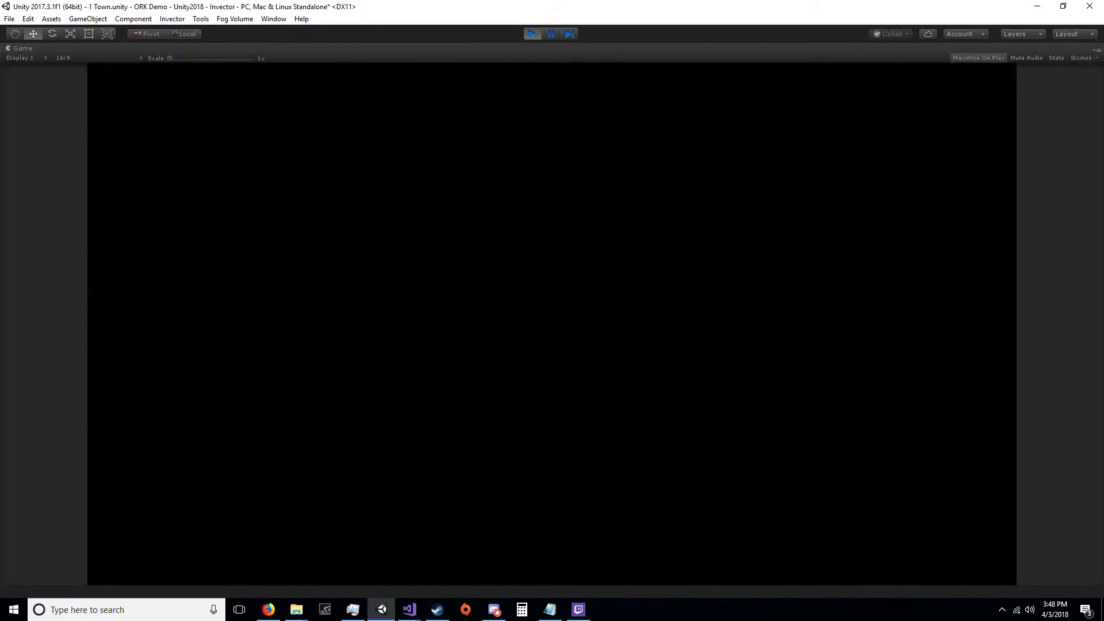
key("w")
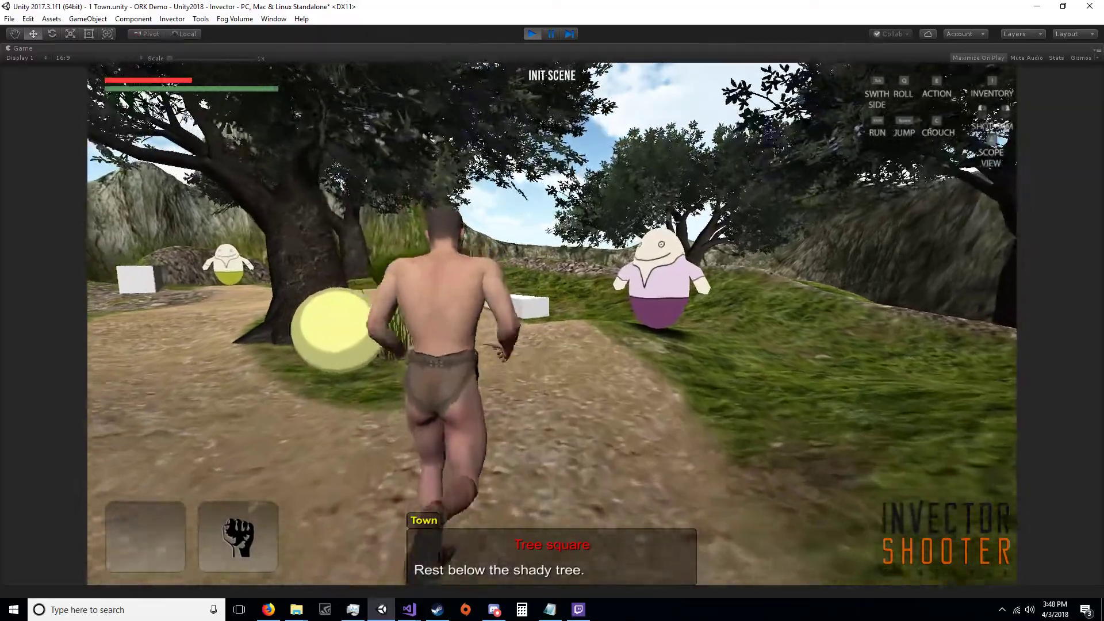
key("space")
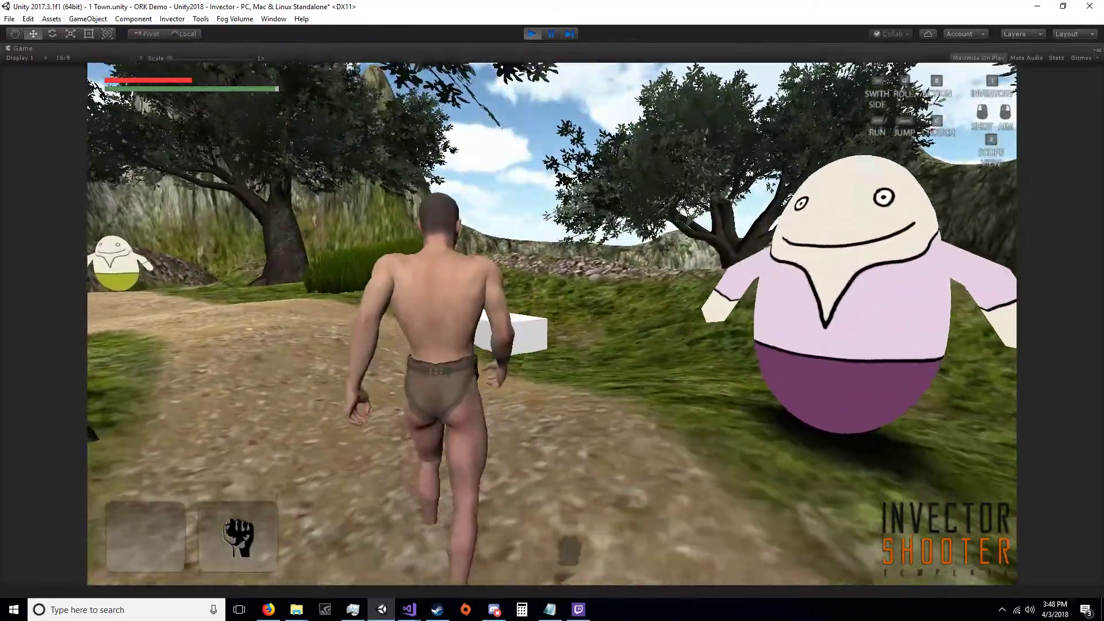
key("Escape")
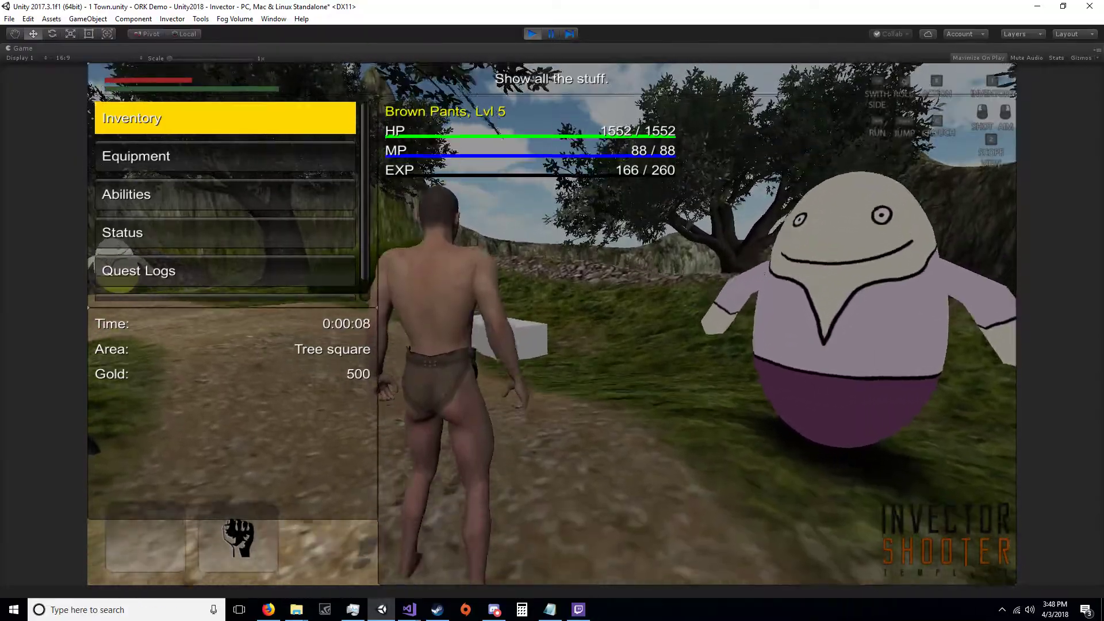
key("Escape")
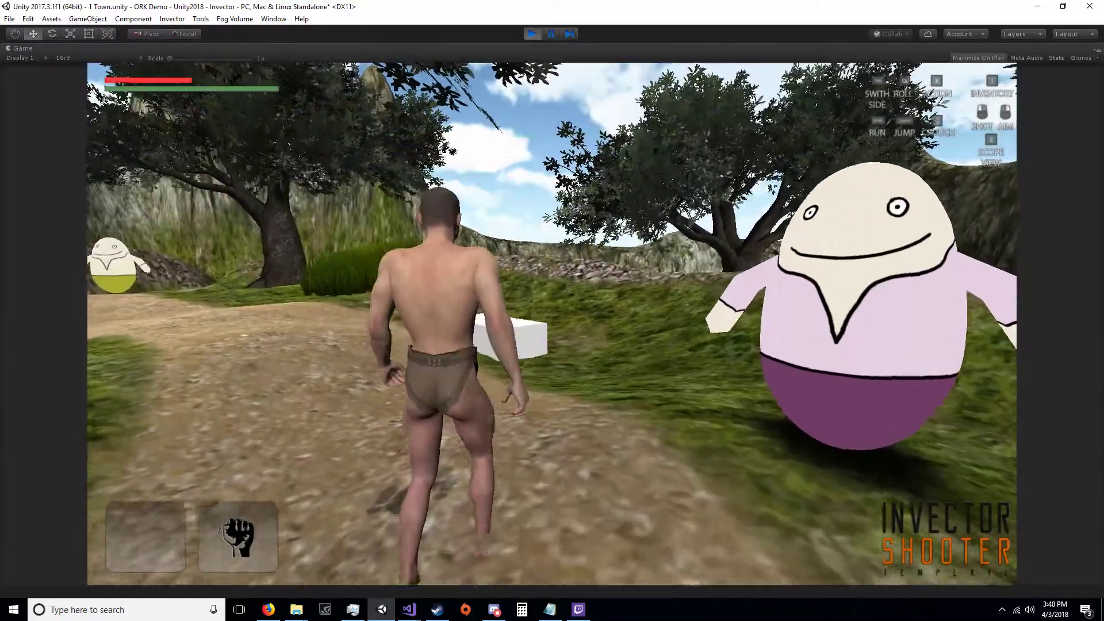
Run and jump around the town to check how the starting Briefs outfit follows the character's movement
key("w")
key("w")
key("space")
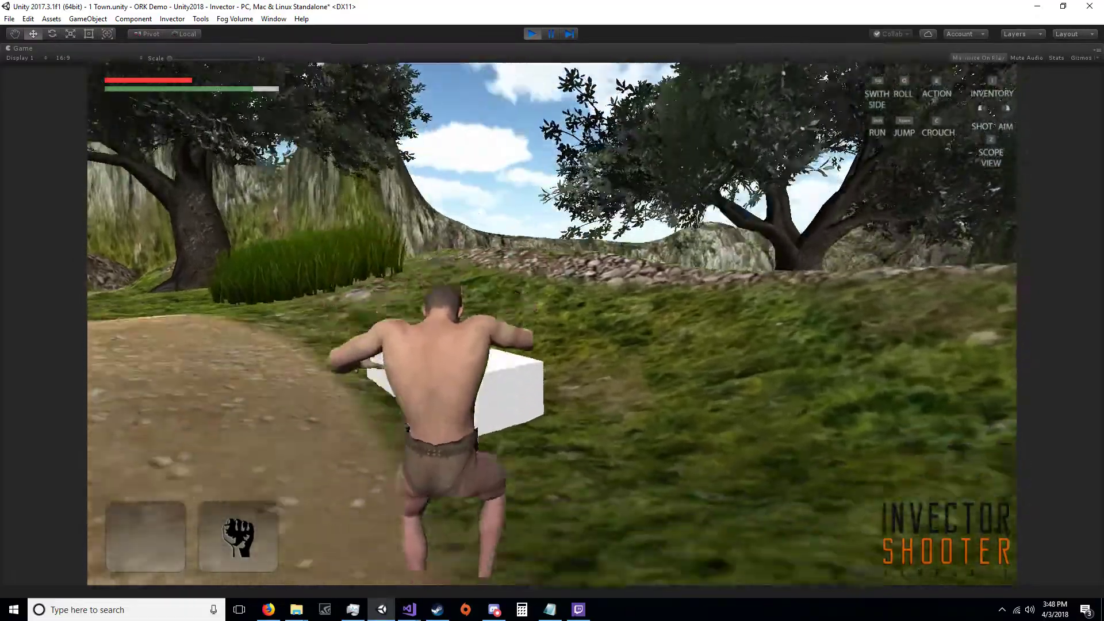
key("w")
key("space")
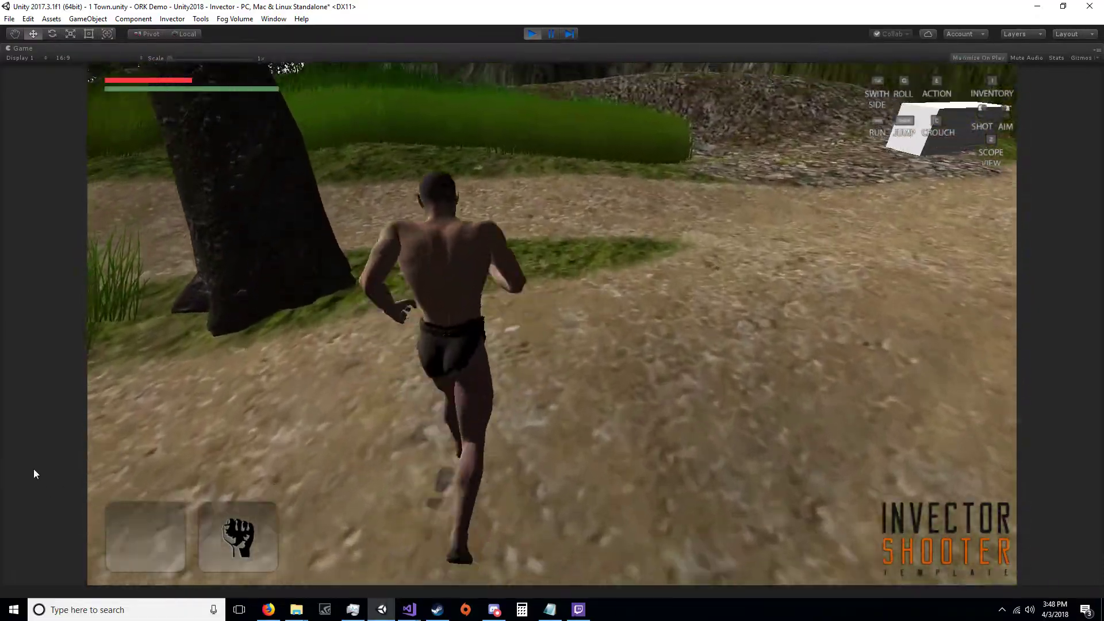
key("w")
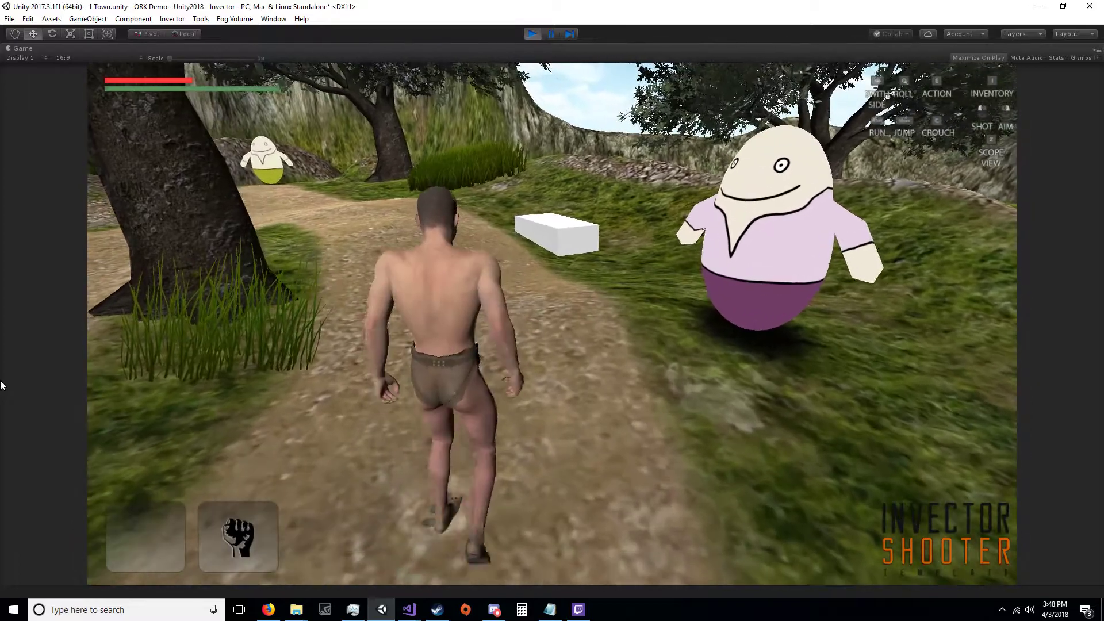
Equip Brown Pants with the Workingman armor through the in-game equipment menu and return to the game
key("Escape")
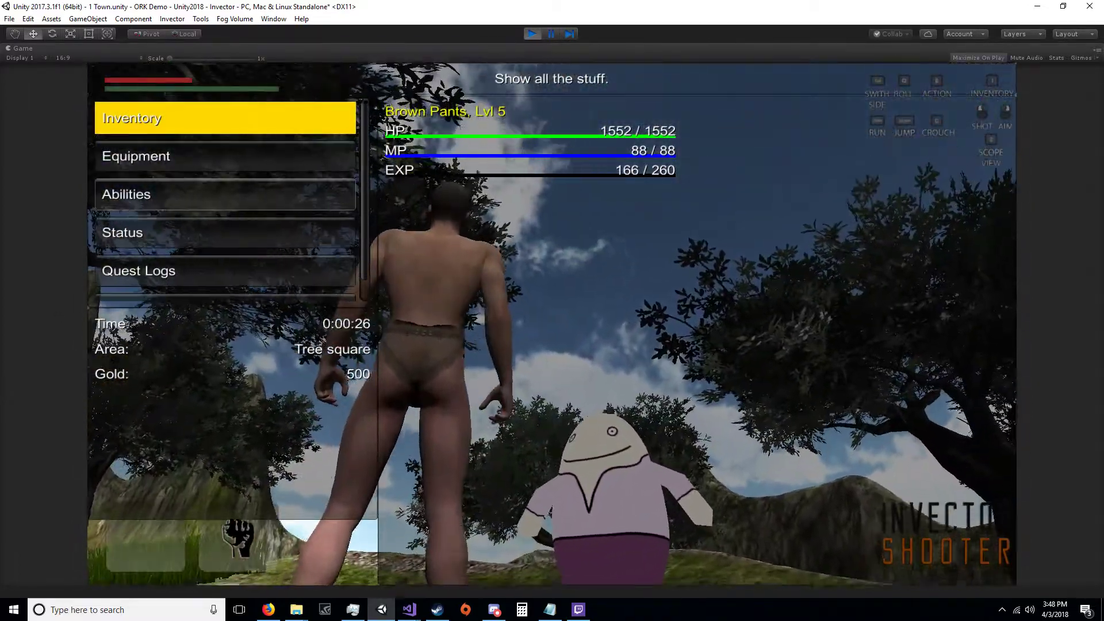
key("Down")
key("Return")
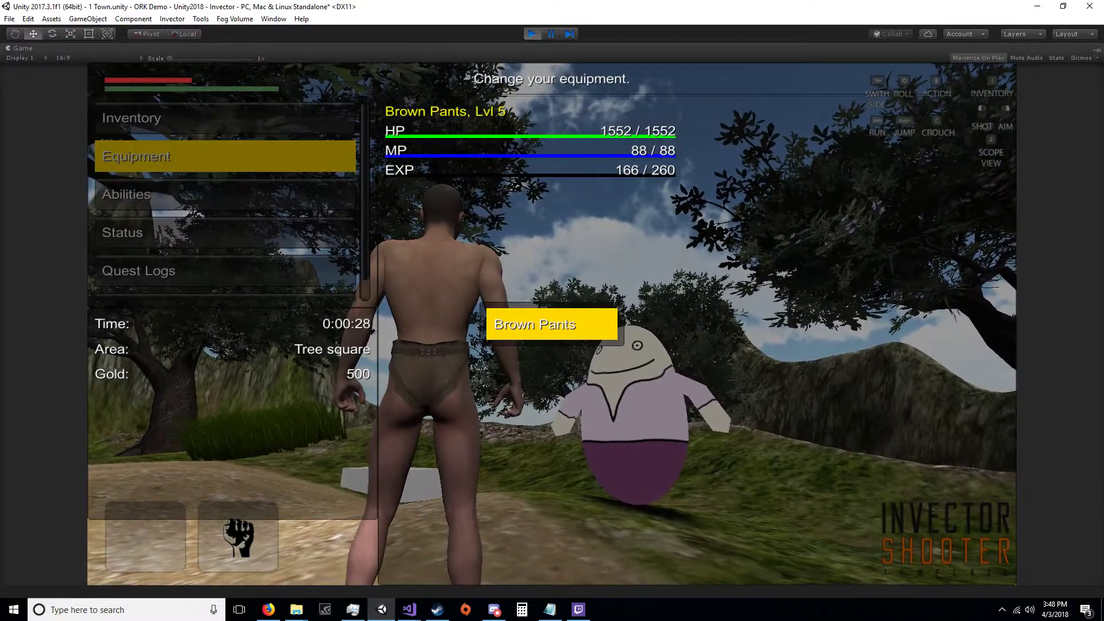
key("Return")
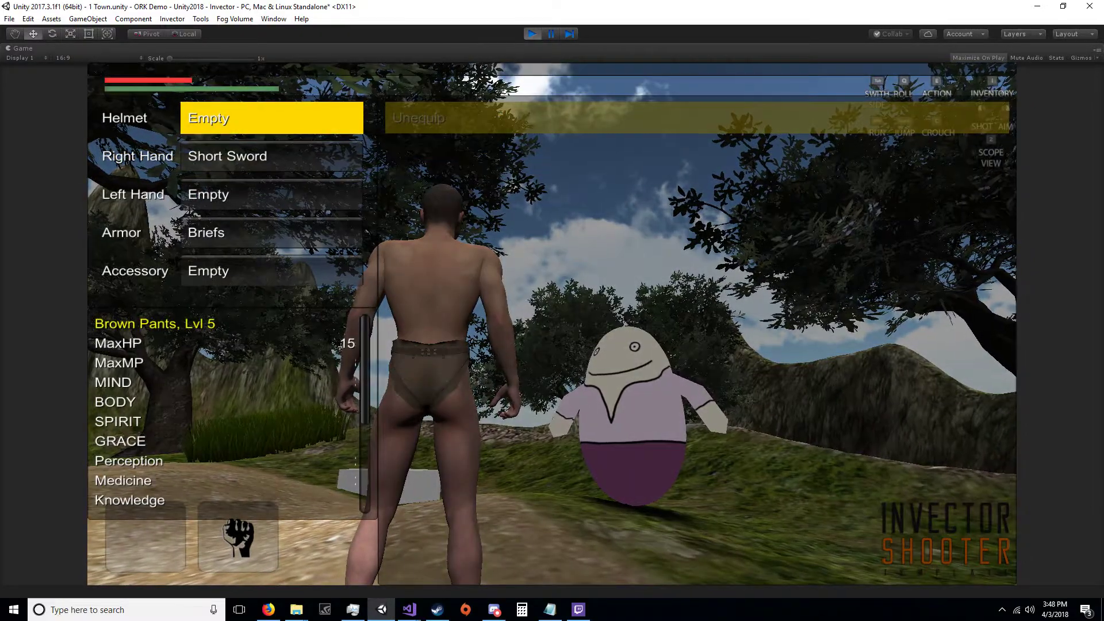
key("Down")
key("Down")
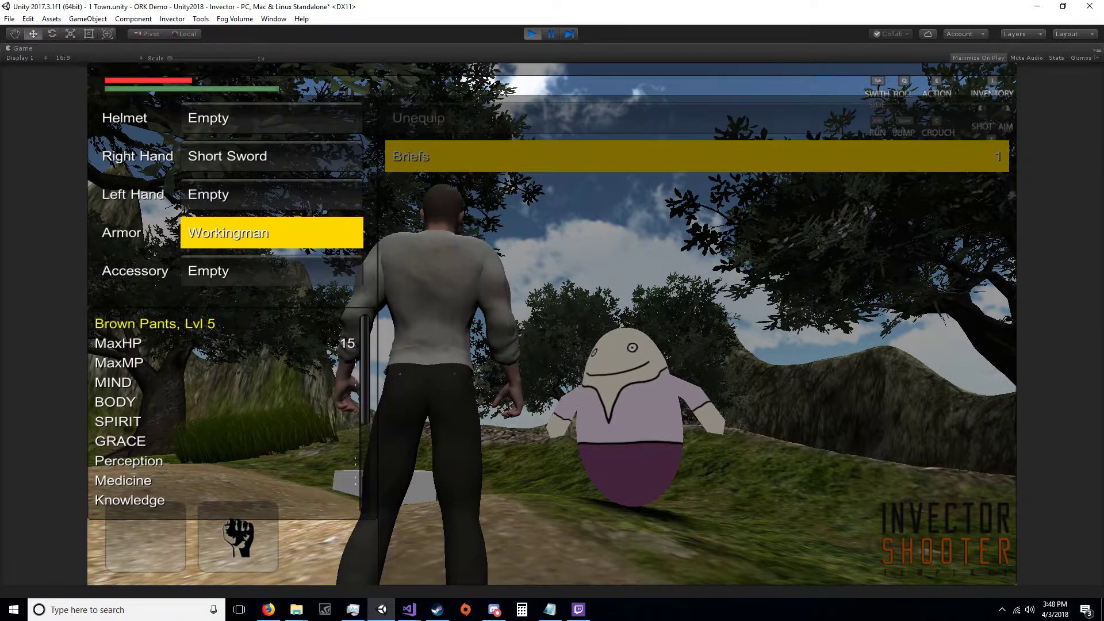
key("Escape")
key("Escape")
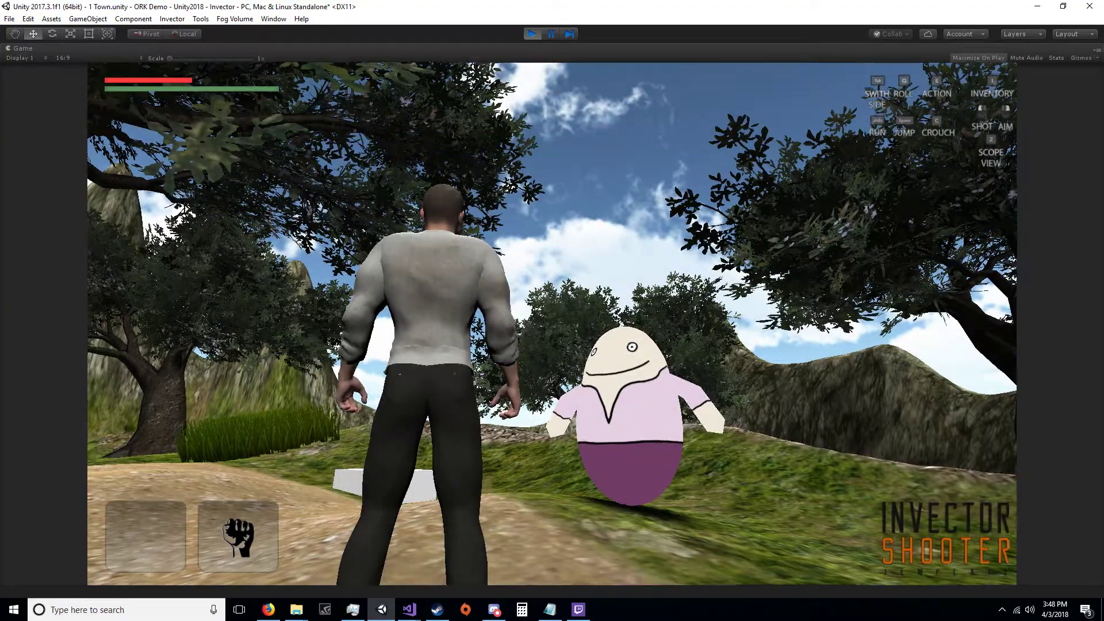
Run the character in all directions to check the Workingman outfit from the front and back
key("w")
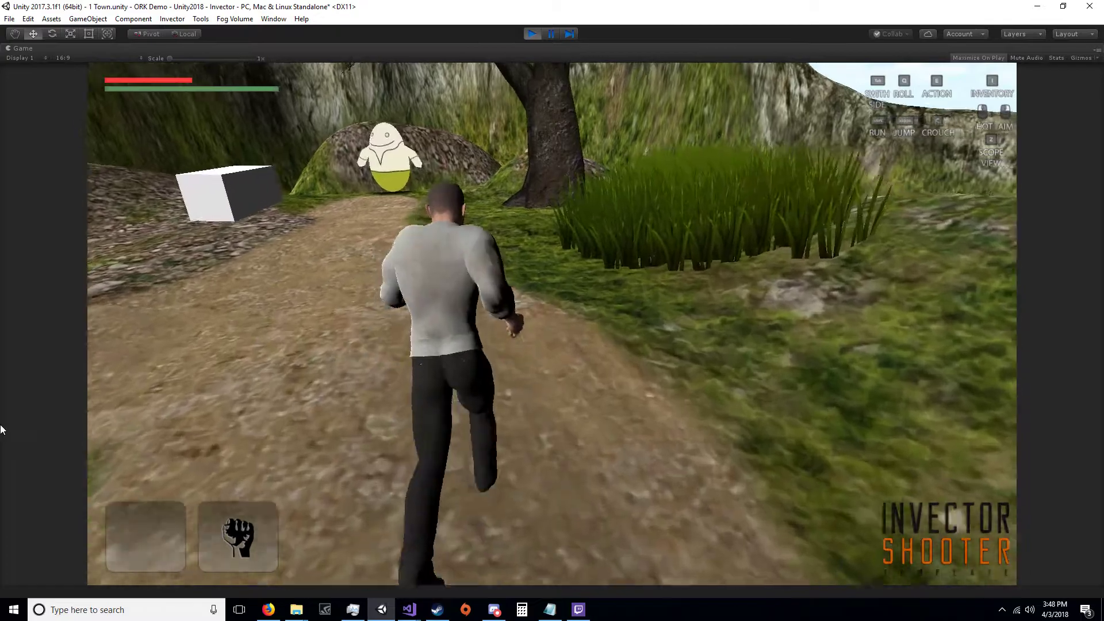
key("s")
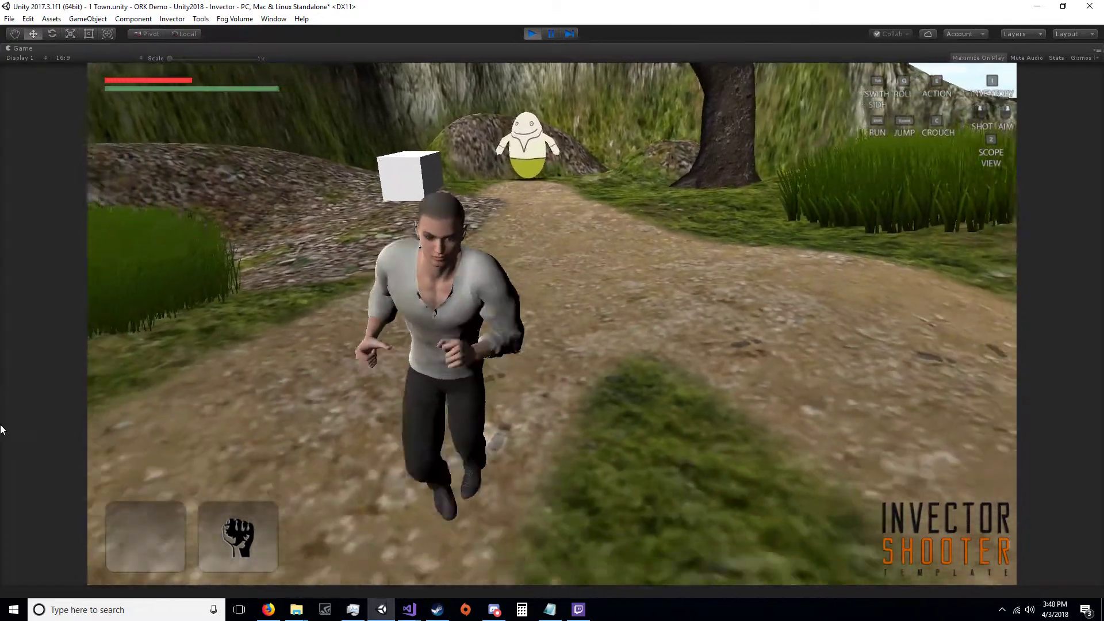
key("d")
key("w")
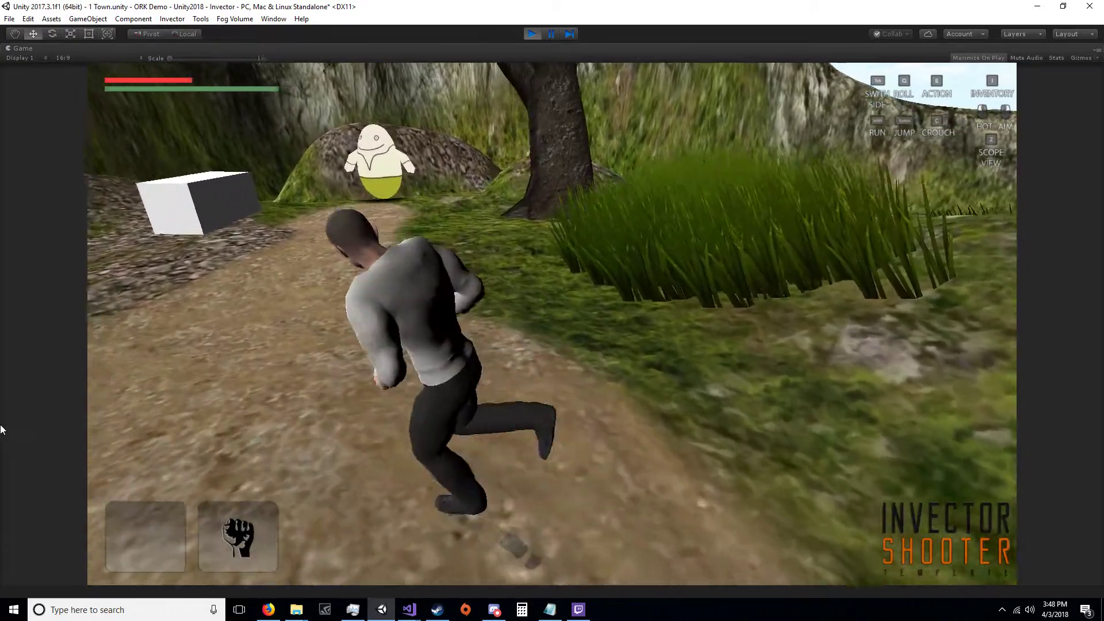
key("a")
key("s")
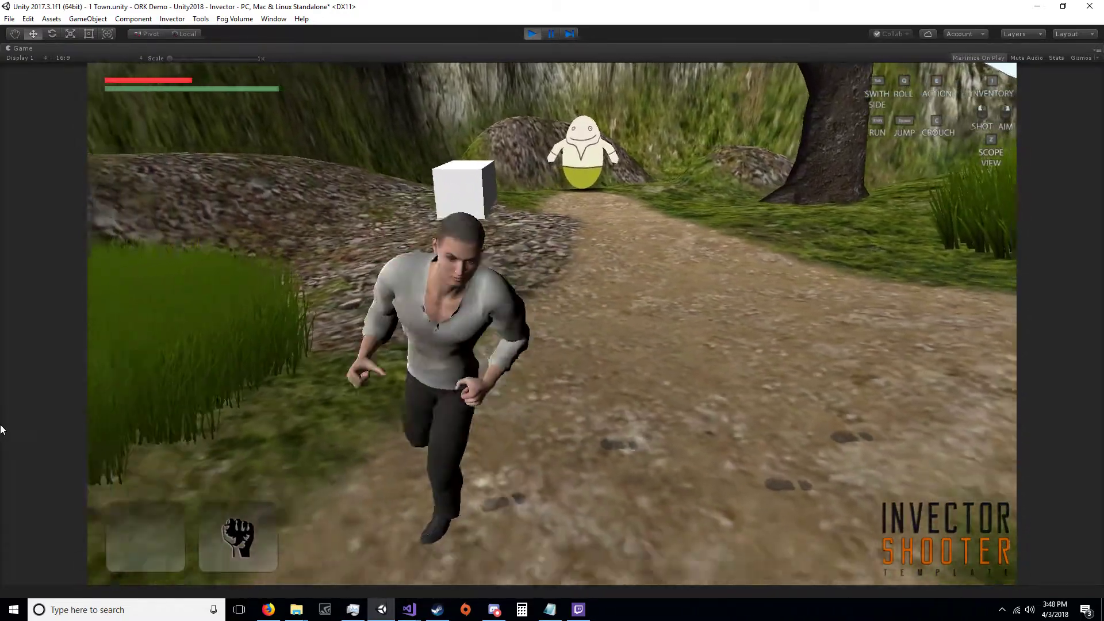
key("d")
key("w")
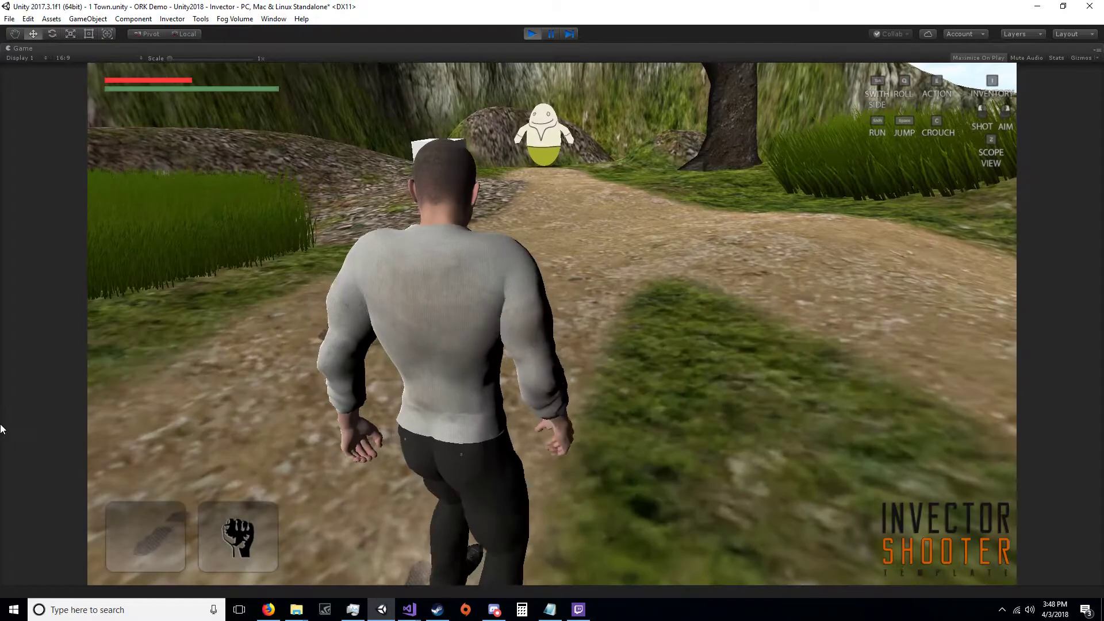
Throw several punches and run along the town path to test the Workingman outfit during attack animations
left_click(2, 425)
left_click(2, 410)
left_click(3, 410)
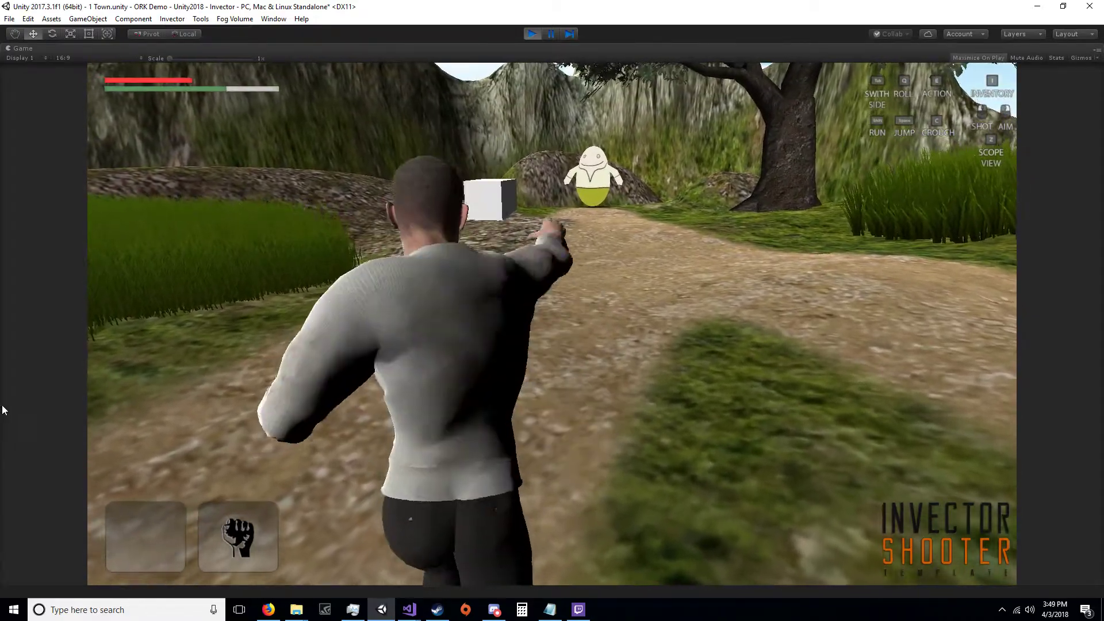
left_click(3, 406)
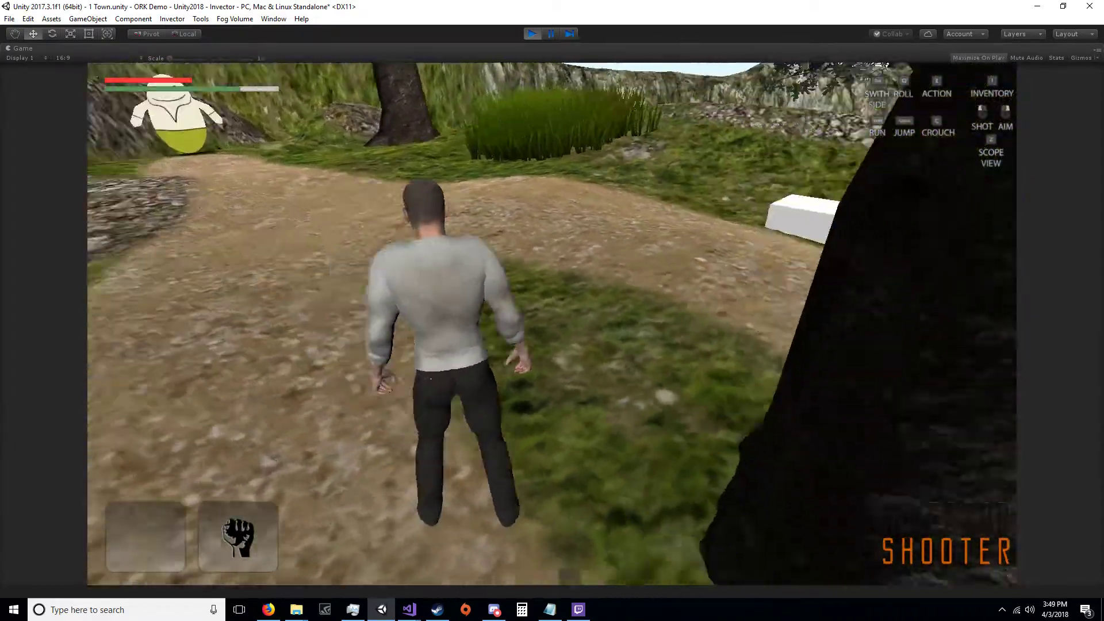
key("w")
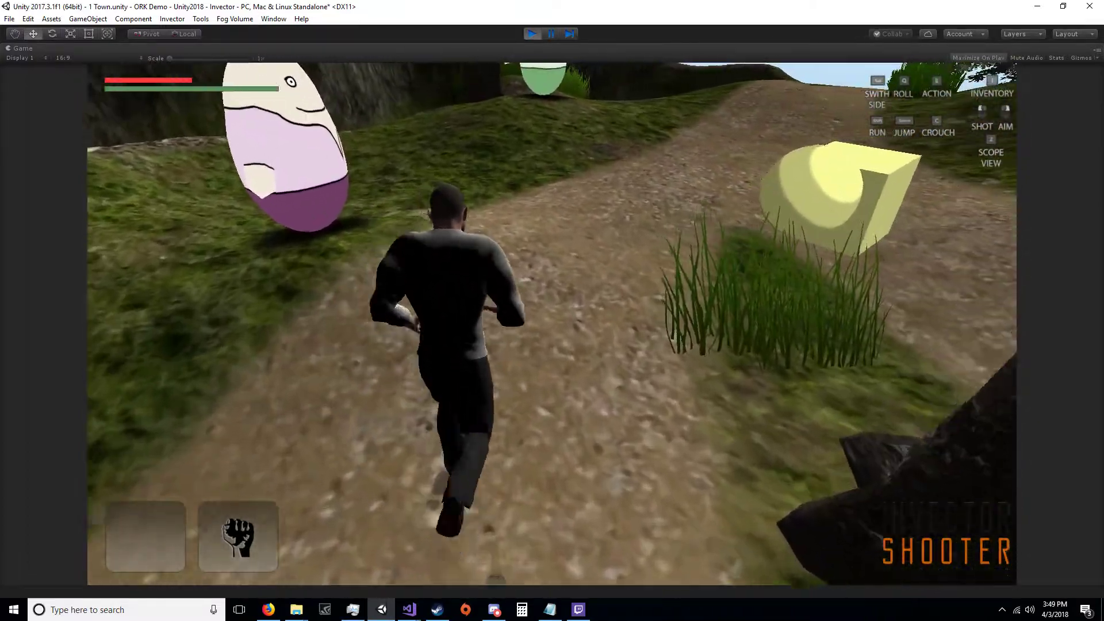
Switch Brown Pants' armor back to Briefs through the in-game equipment menu and return to the game
key("w")
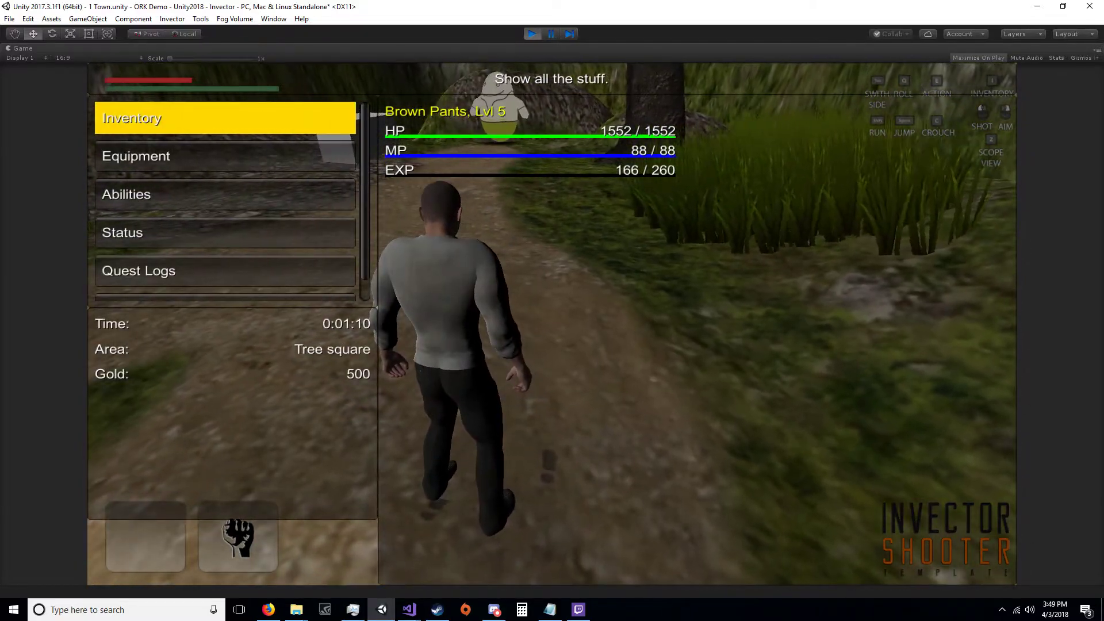
key("Return")
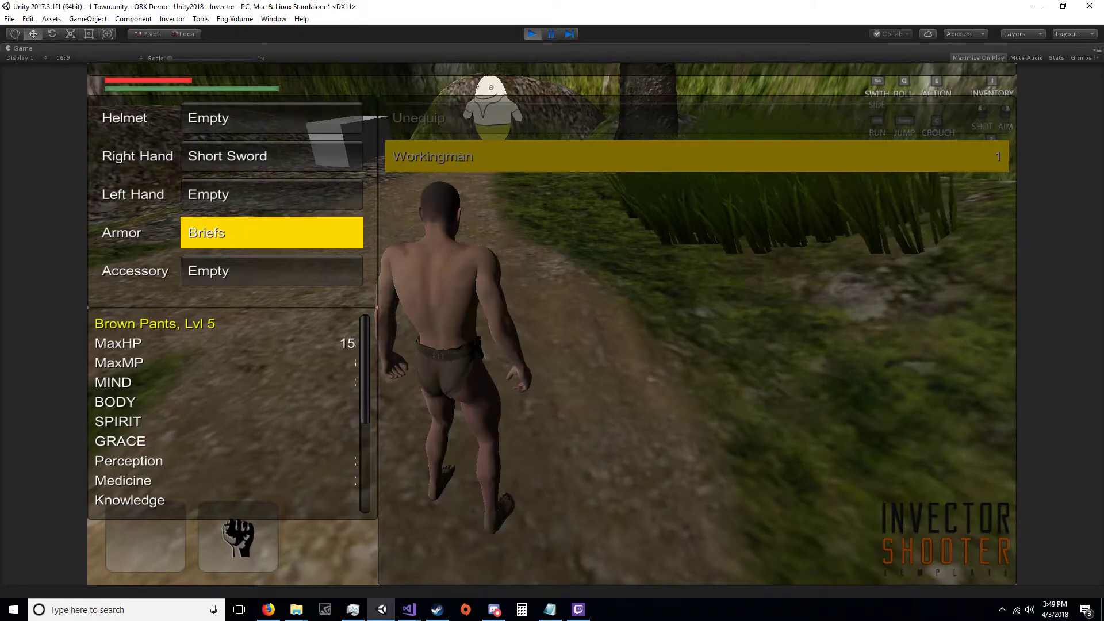
key("Escape")
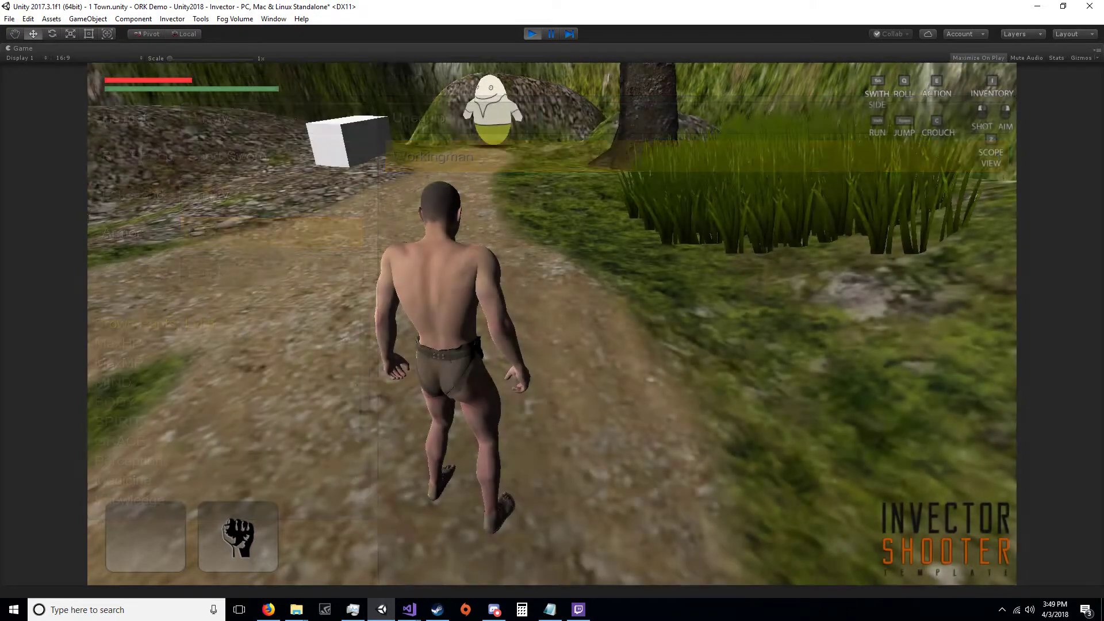
key("Escape")
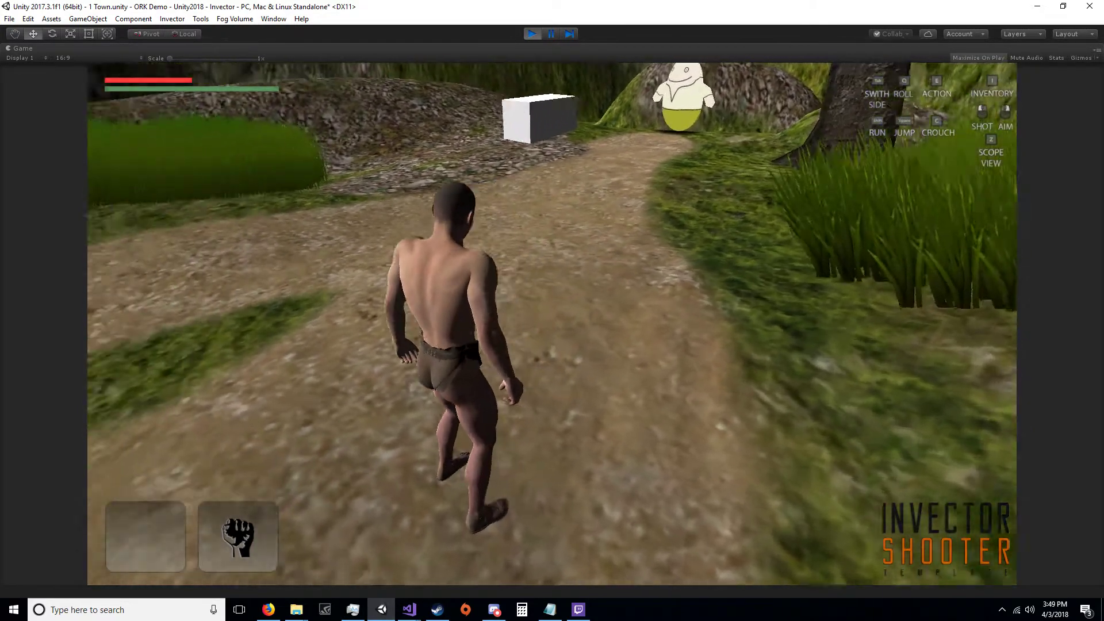
Run the character through the town to check the re-equipped Briefs, and reopen the in-game menu
key("w")
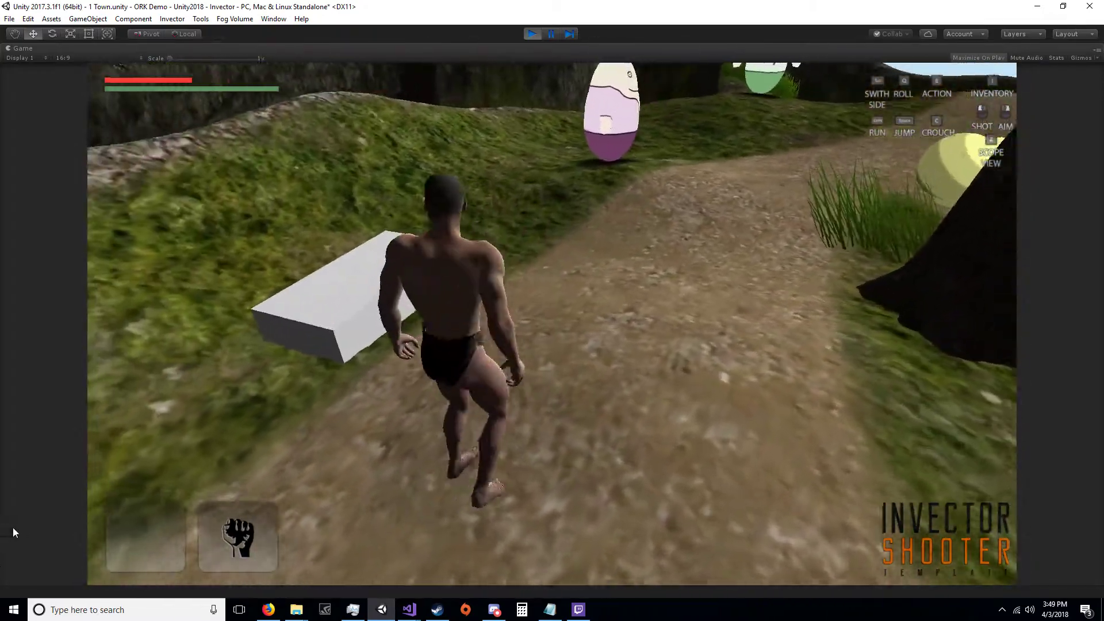
key("w")
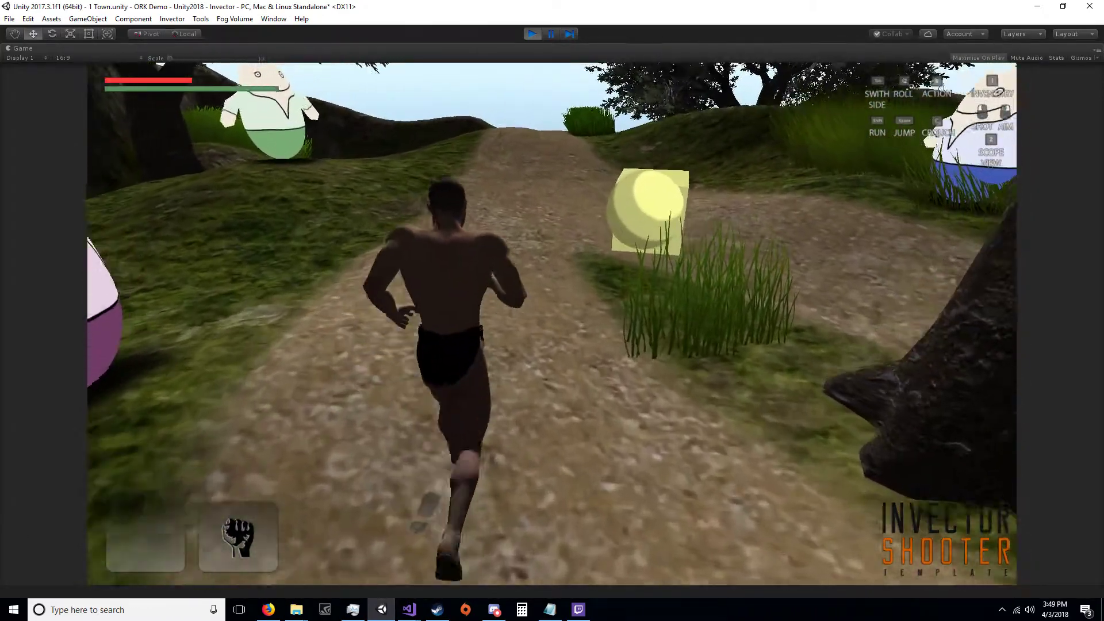
key("w")
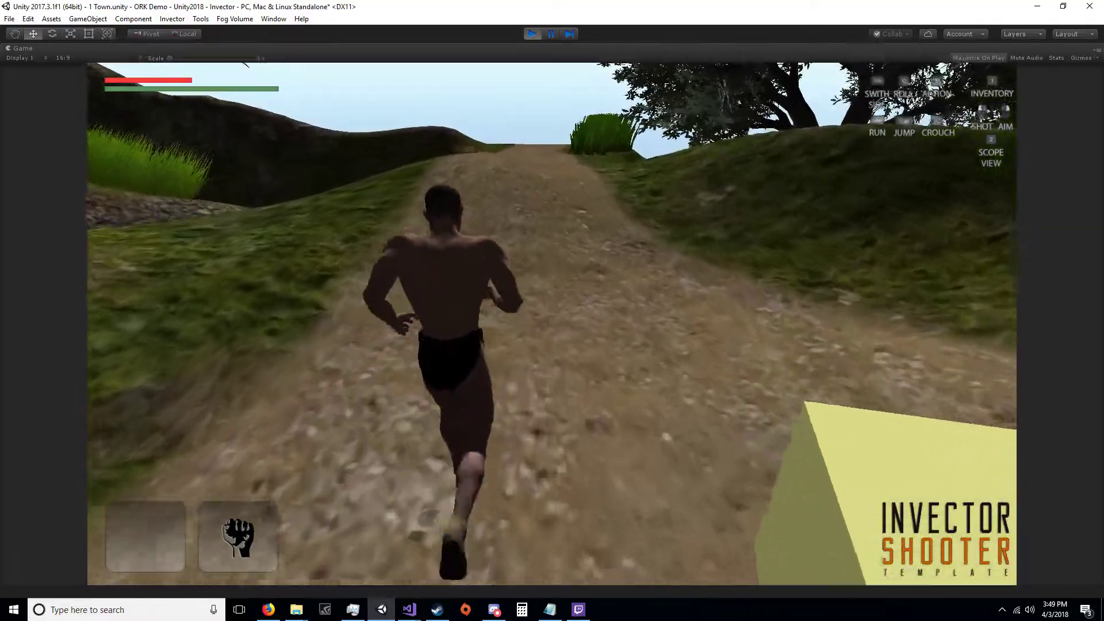
key("w")
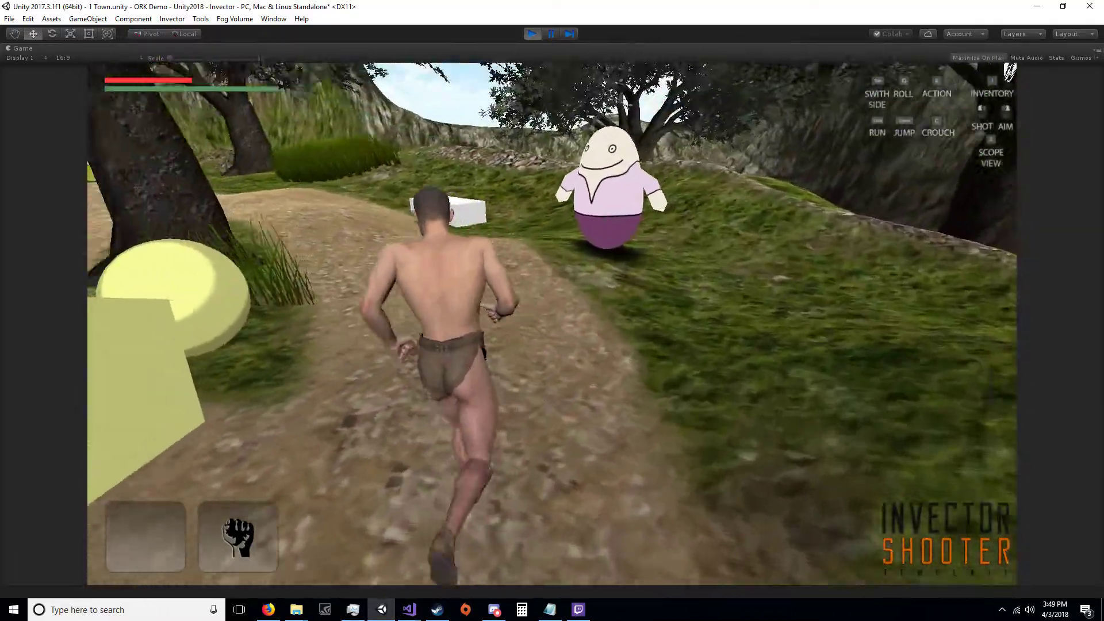
key("Escape")
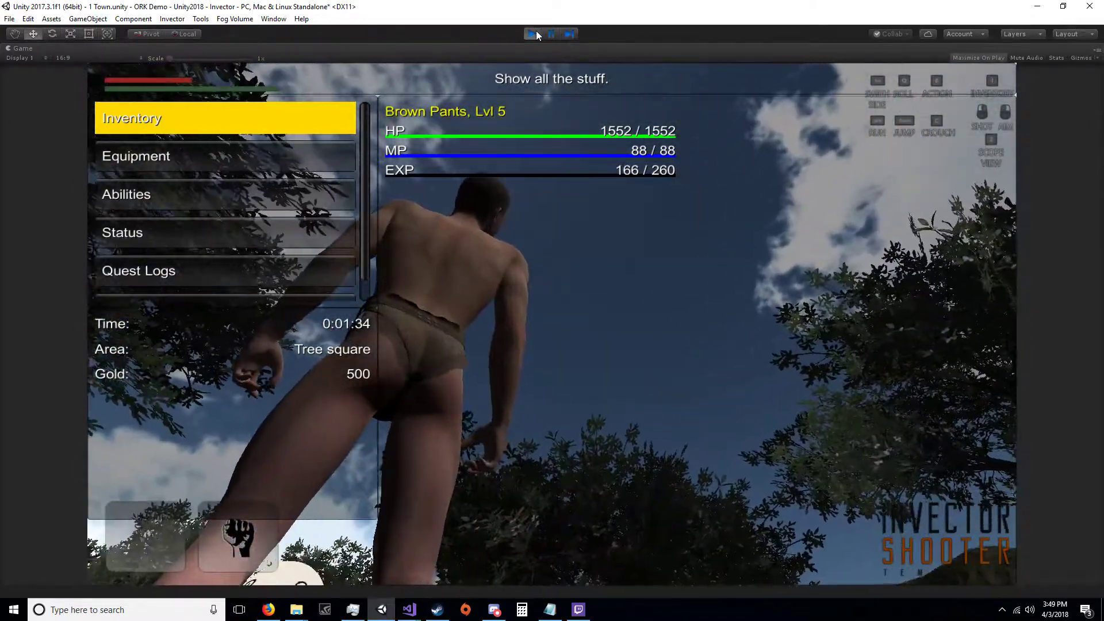
Stop play mode, switch to the ORK Demo solution in Visual Studio and open the ClothesParenter.cs script
left_click(534, 32)
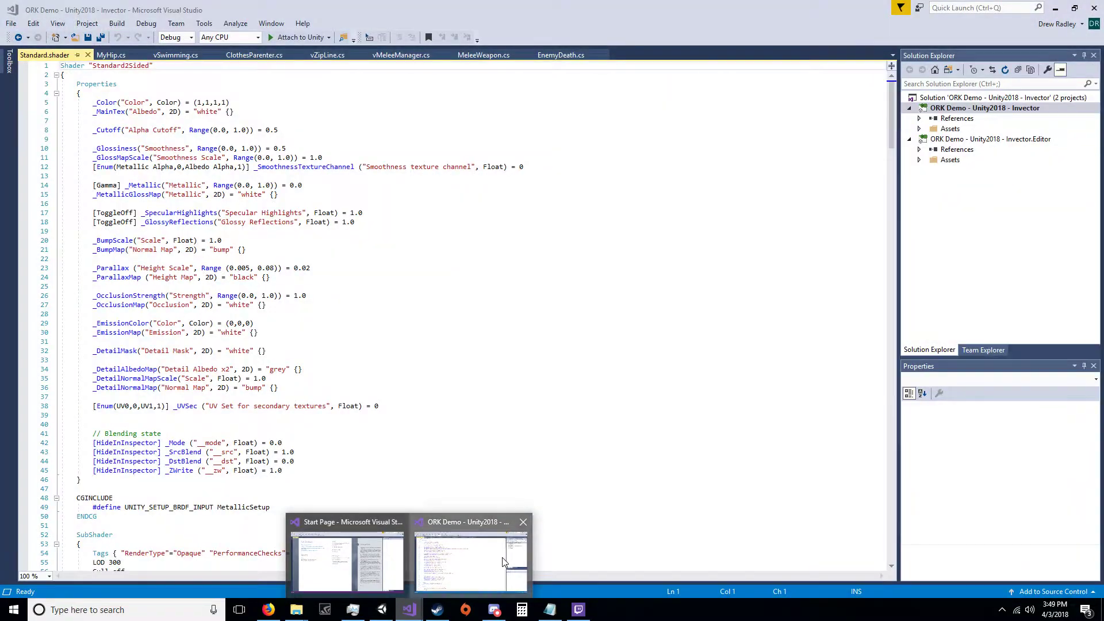
left_click(502, 557)
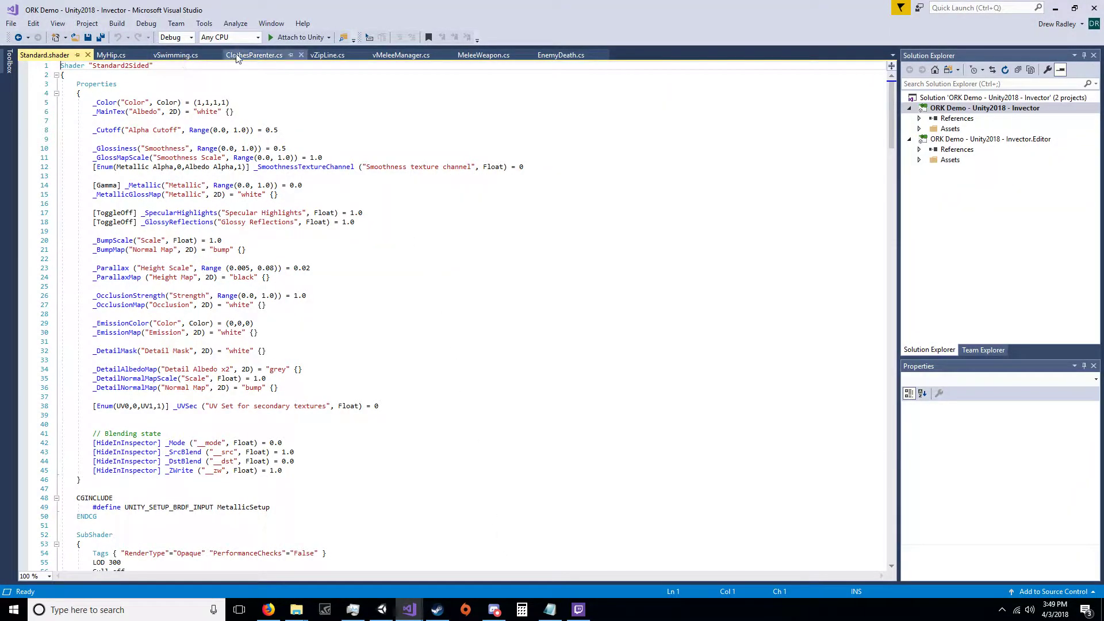
left_click(250, 54)
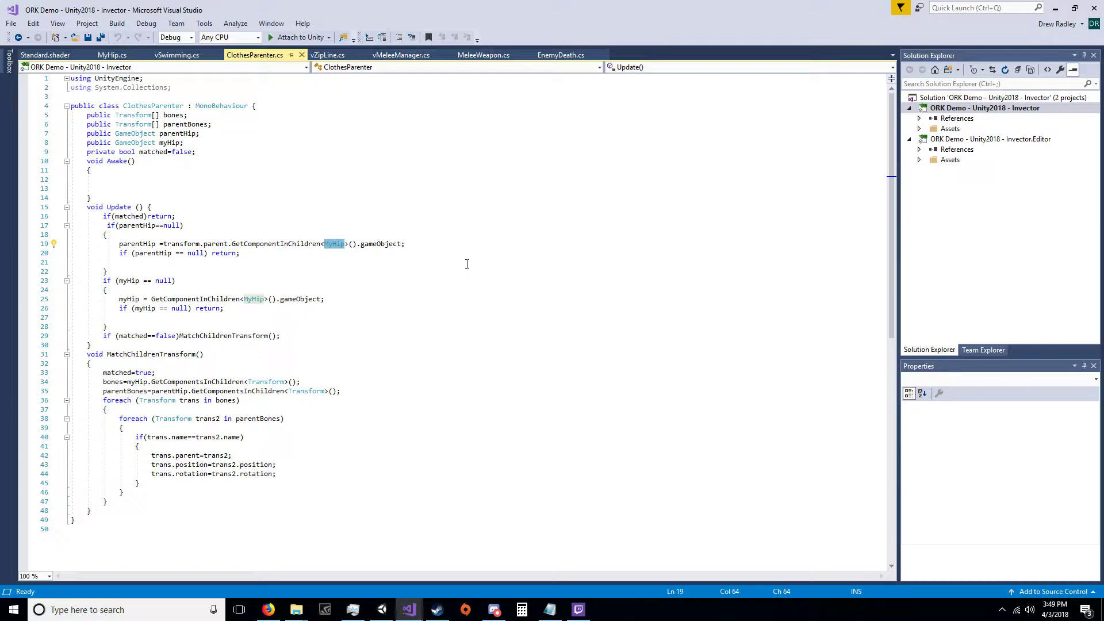
left_click(732, 426)
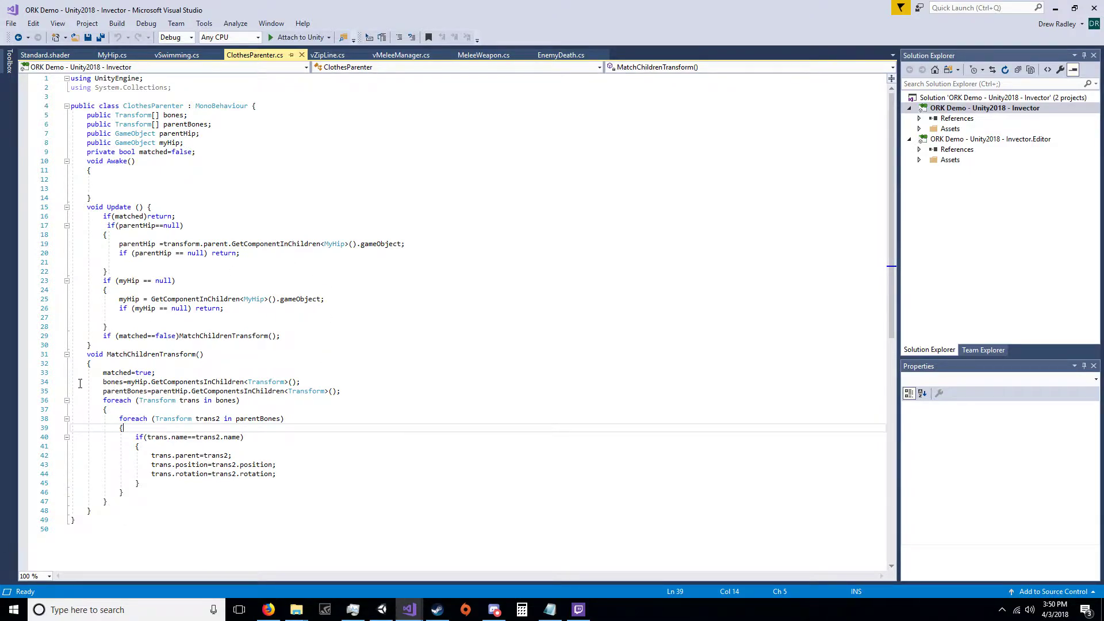
Examine MatchChildrenTransform's nested foreach loops, including the bone name comparison and the parent, position and rotation assignments
left_click_drag(112, 402, 340, 485)
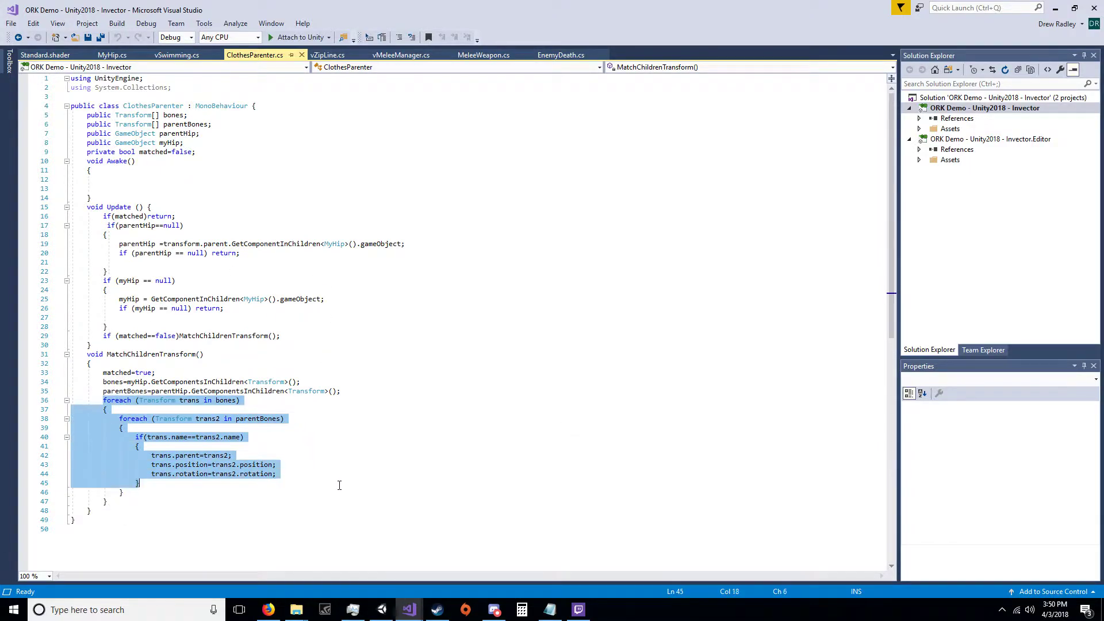
left_click(182, 466)
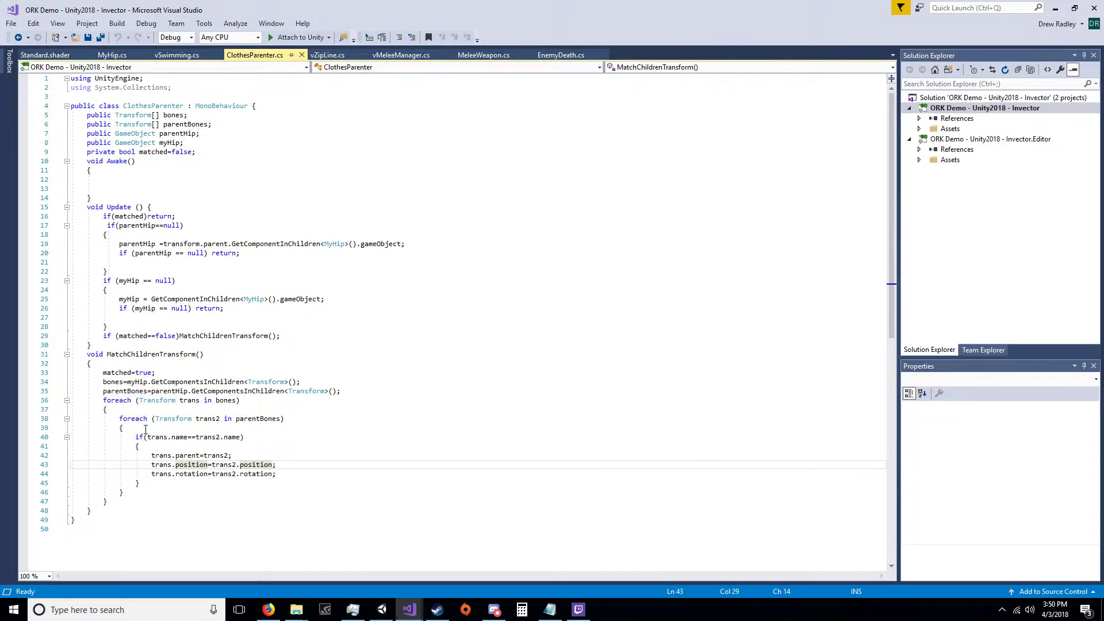
left_click(163, 439)
key("Right")
key("Right")
key("Right")
key("Right")
key("Right")
left_click(225, 439)
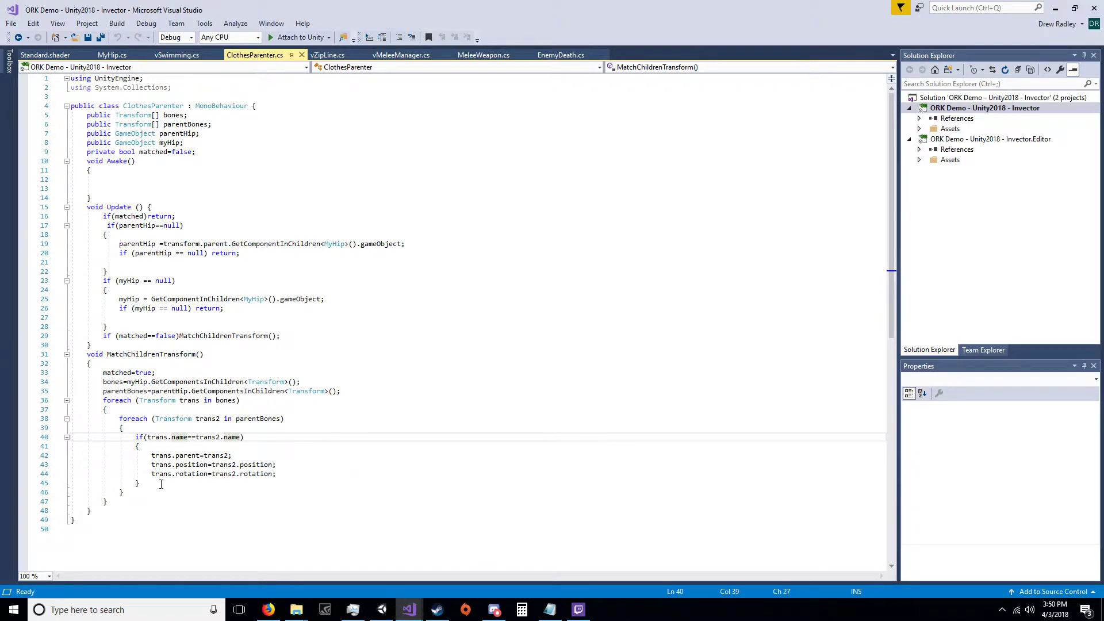
left_click(154, 458)
left_click(199, 438)
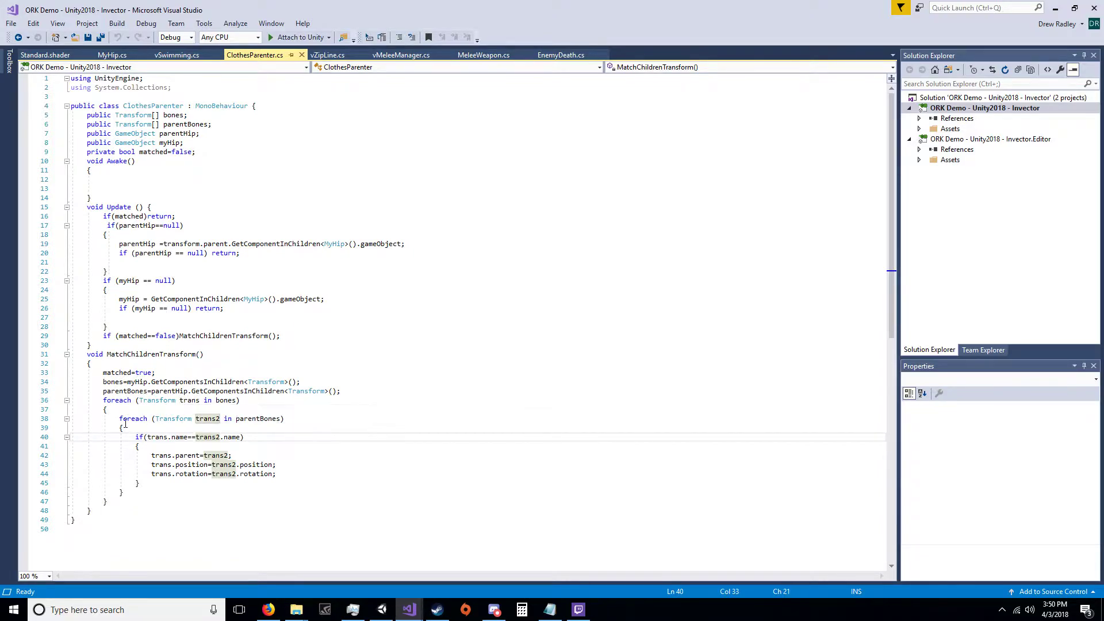
left_click(280, 418)
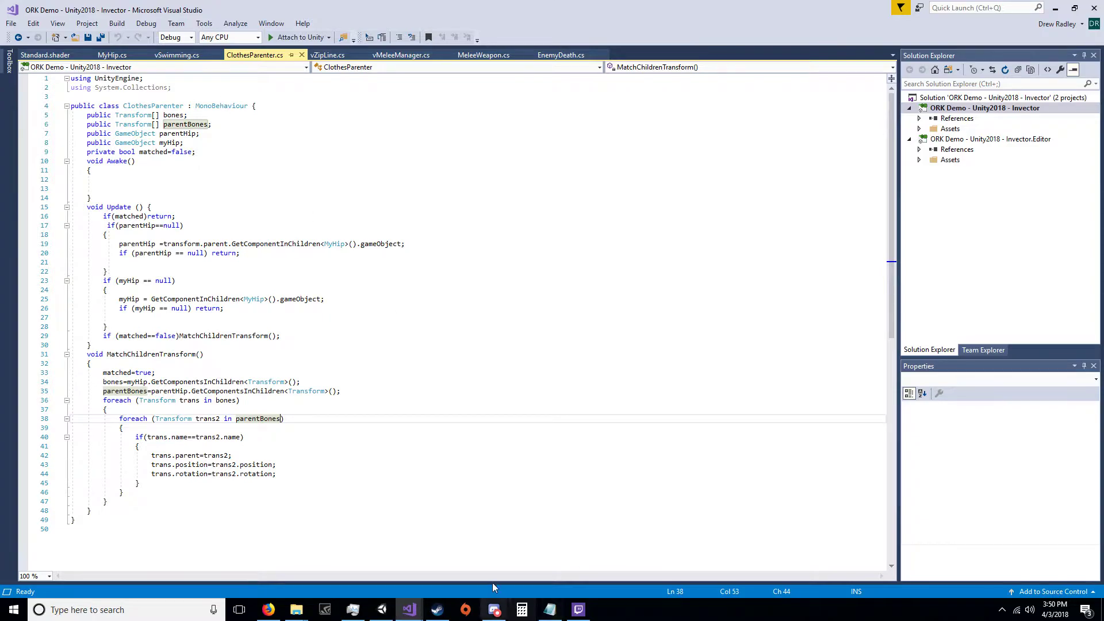
Switch back to Unity, play the Main Menu scene, start the game in town and open the in-game menu
left_click(382, 610)
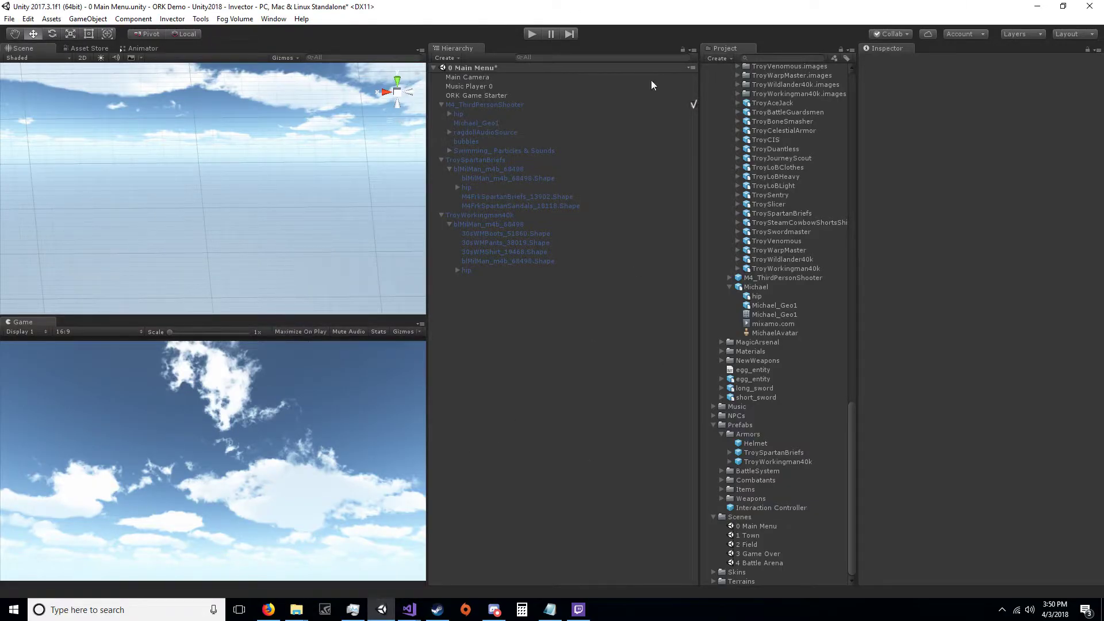
left_click(534, 38)
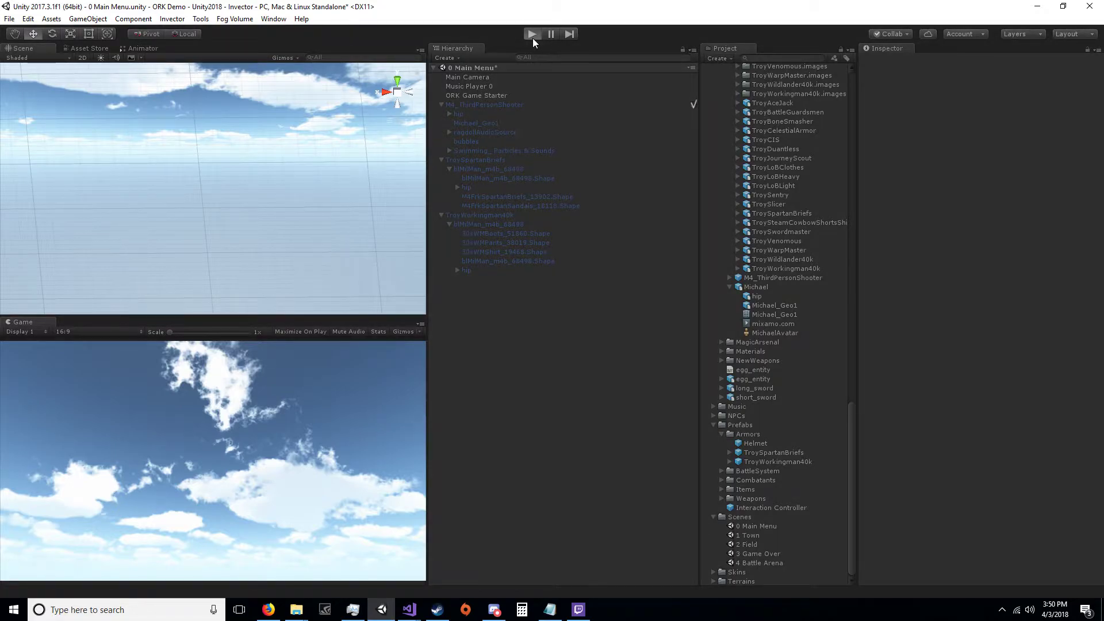
left_click(224, 442)
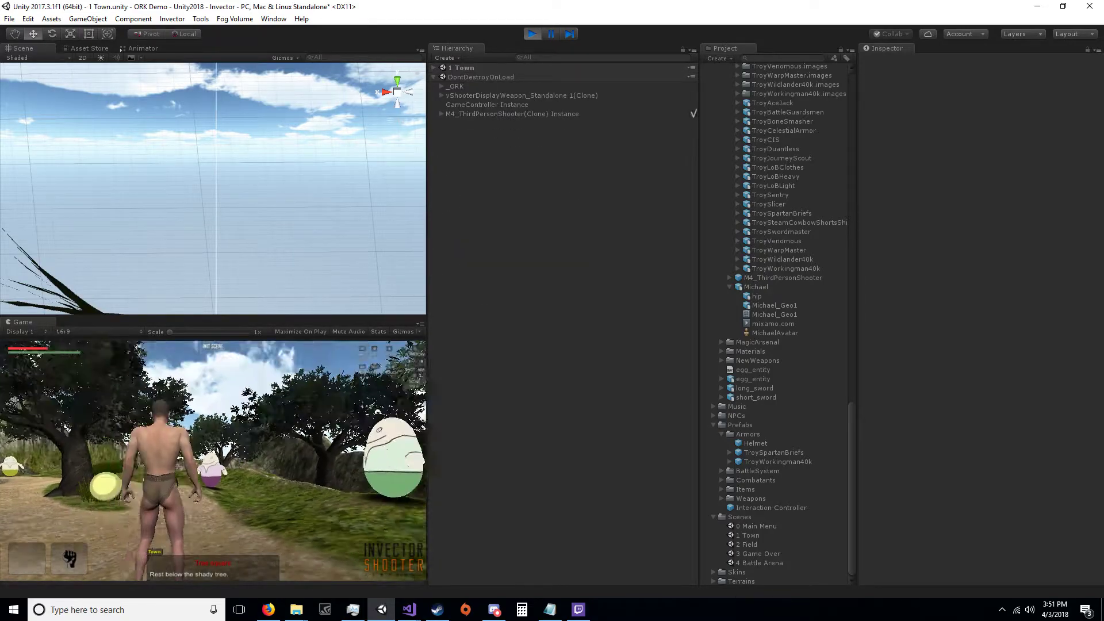
key("Escape")
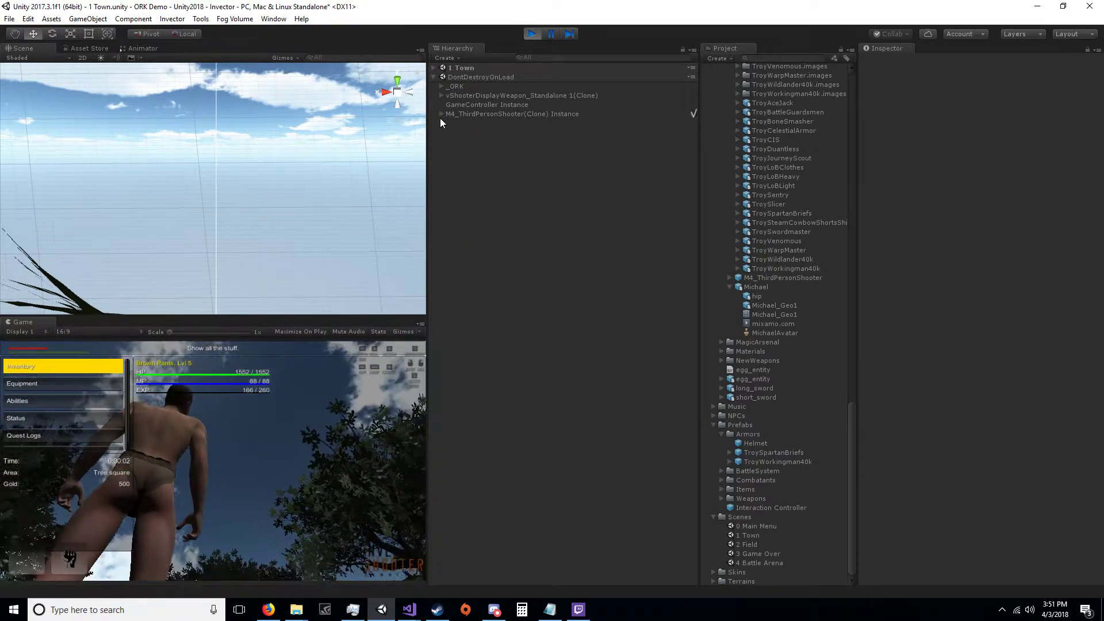
Select TroySpartanBriefs(Clone) under the M4_ThirdPersonShooter instance and look through the Bones array of its Clothes Parenter script
left_click(439, 114)
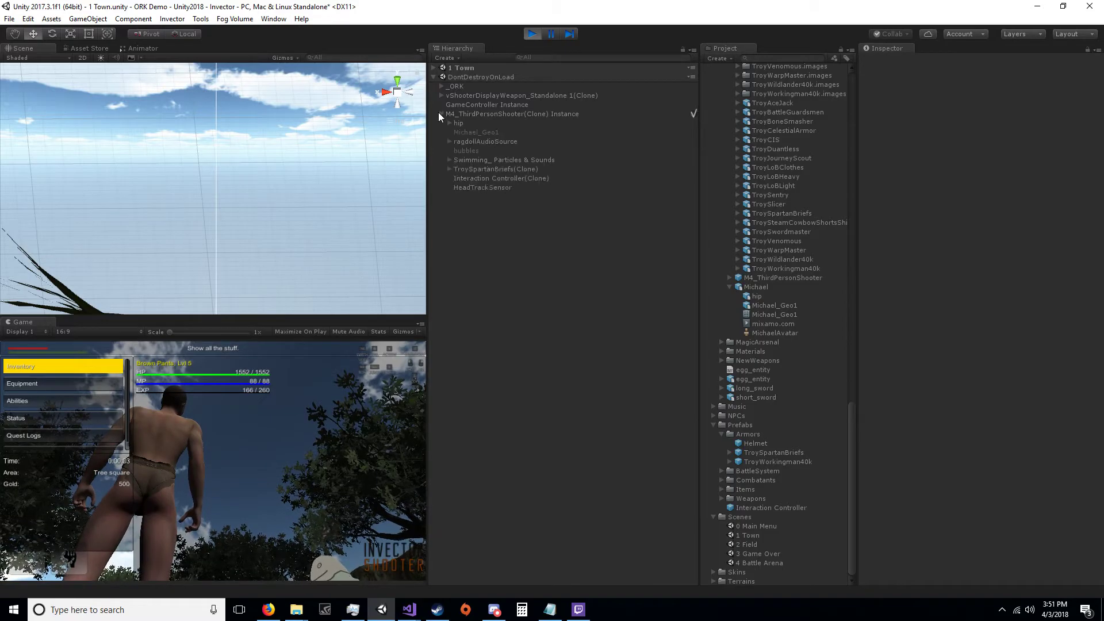
left_click(470, 168)
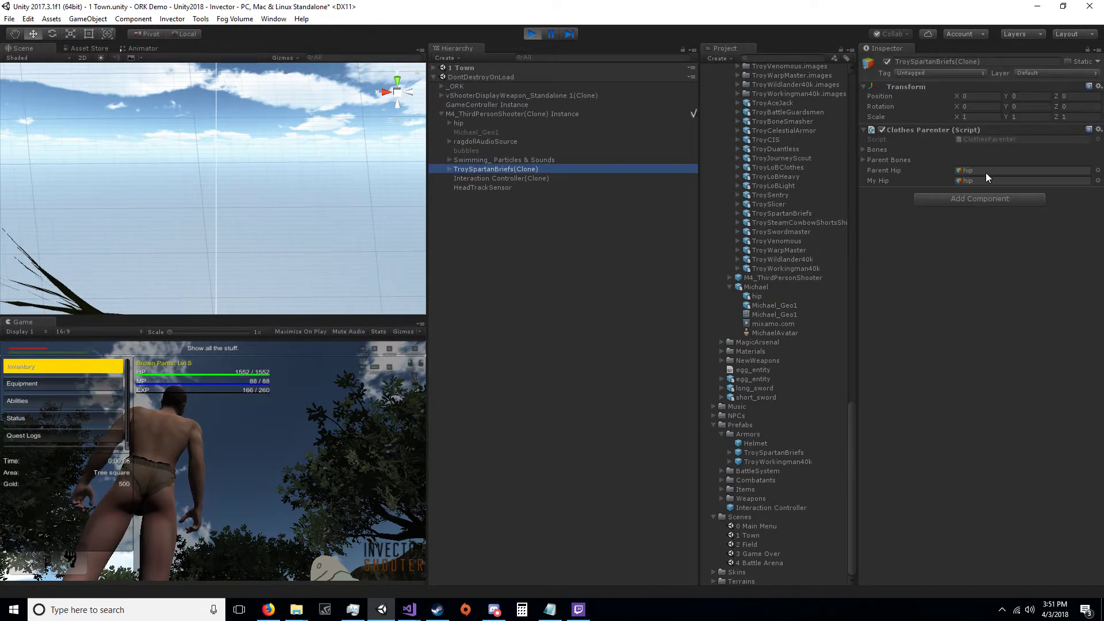
left_click(862, 150)
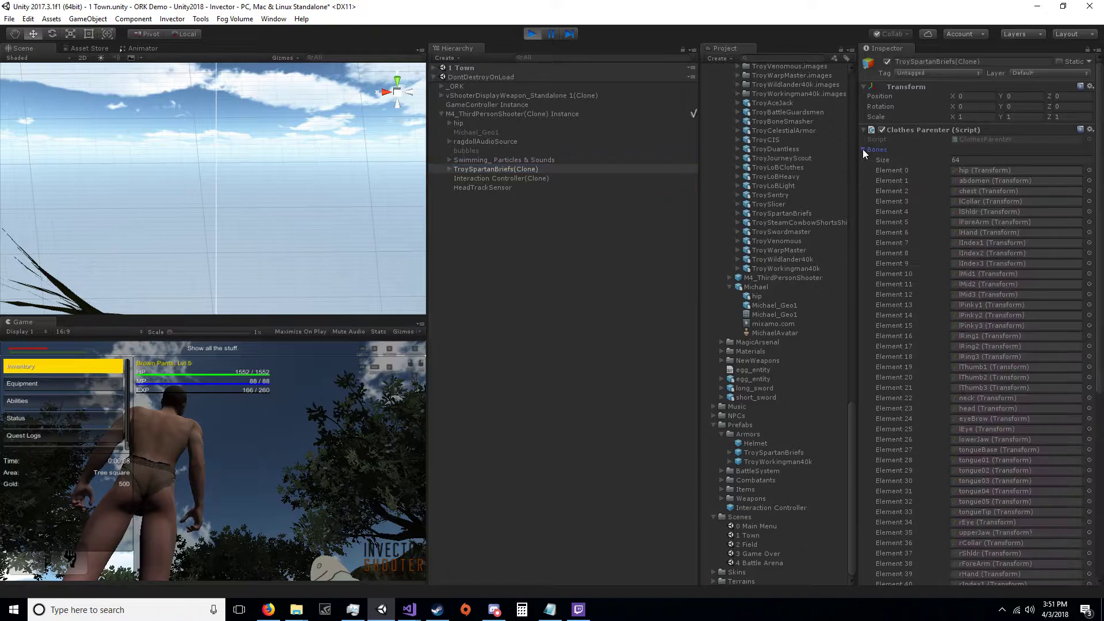
scroll(1019, 324, "down", 10)
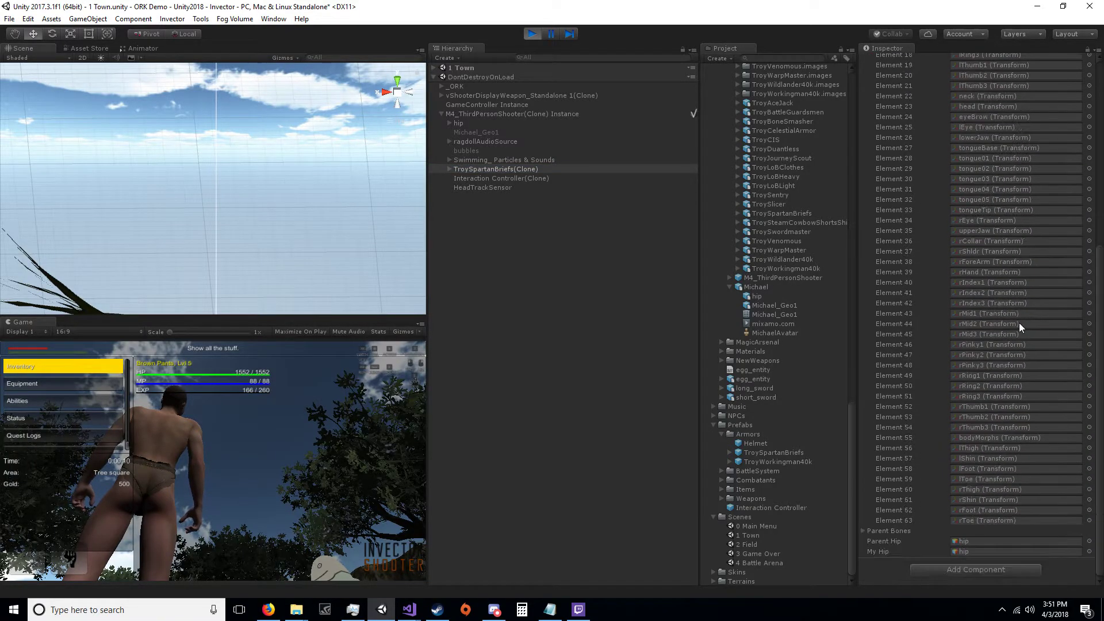
scroll(1019, 322, "up", 10)
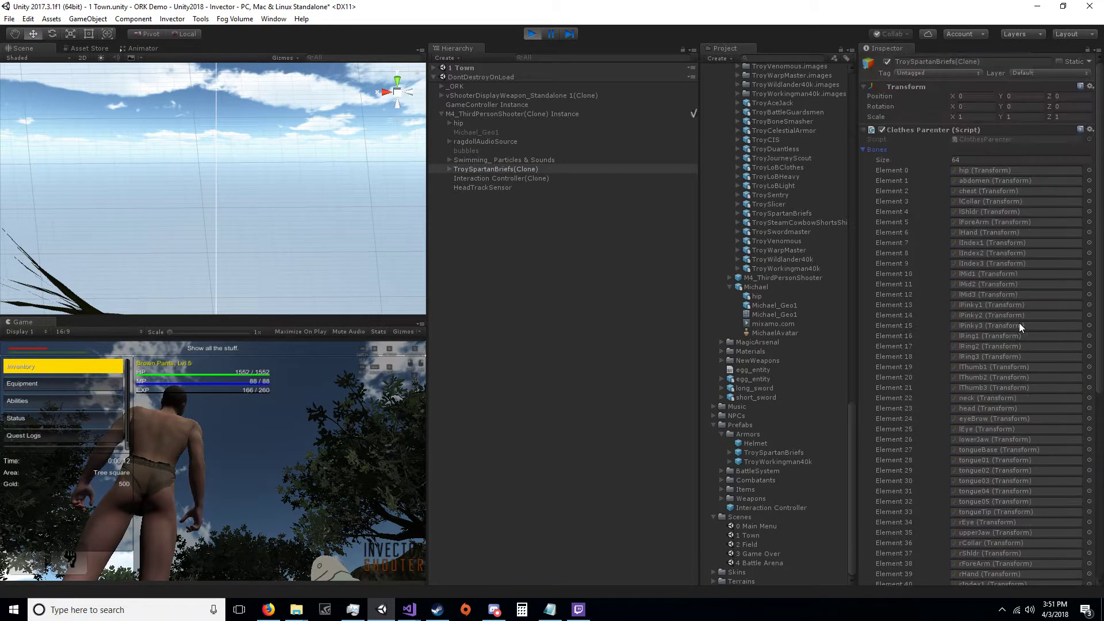
left_click(861, 149)
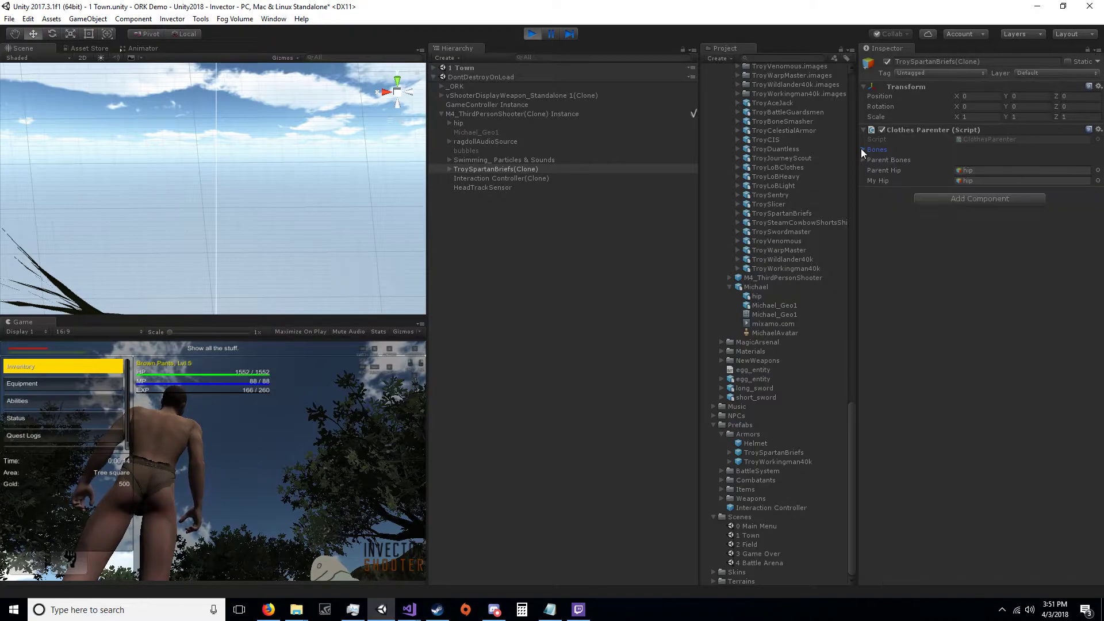
Expand the Parent Bones array of Clothes Parenter and look through its elements from hip to HandgunHolder
left_click(863, 160)
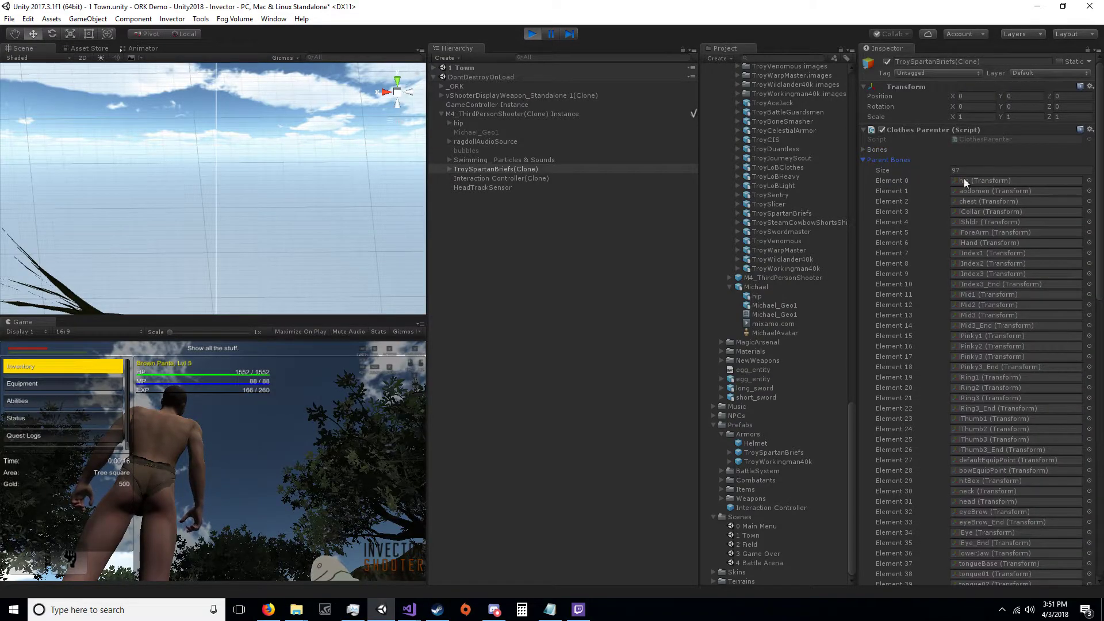
scroll(985, 230, "down", 10)
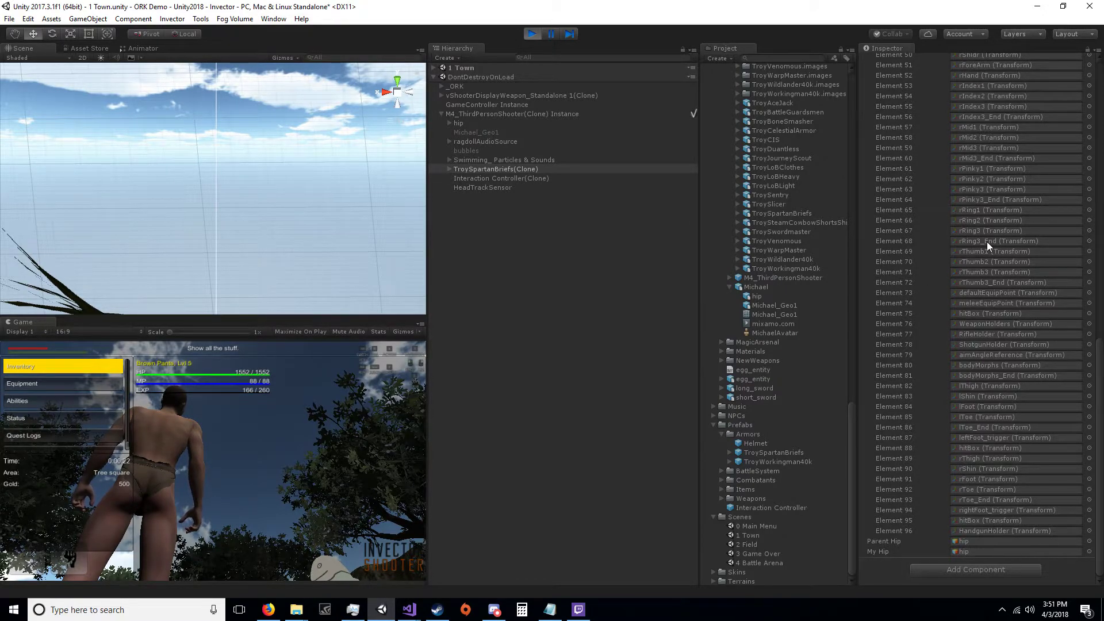
scroll(986, 242, "up", 12)
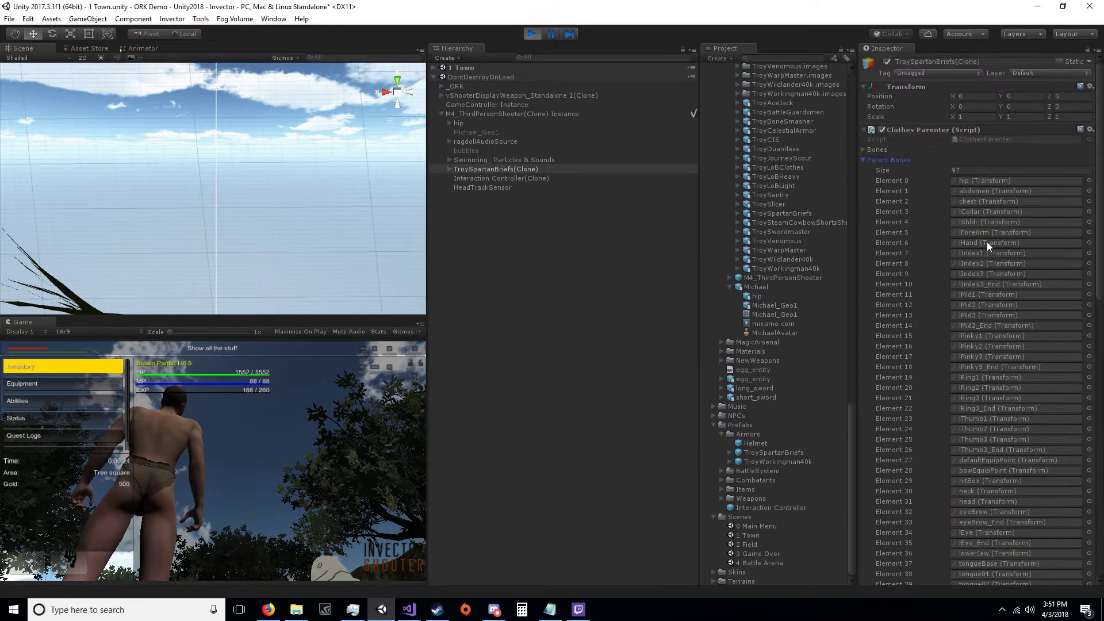
Expand the Bones array again and compare its transform names with those in the Parent Bones array
left_click(865, 149)
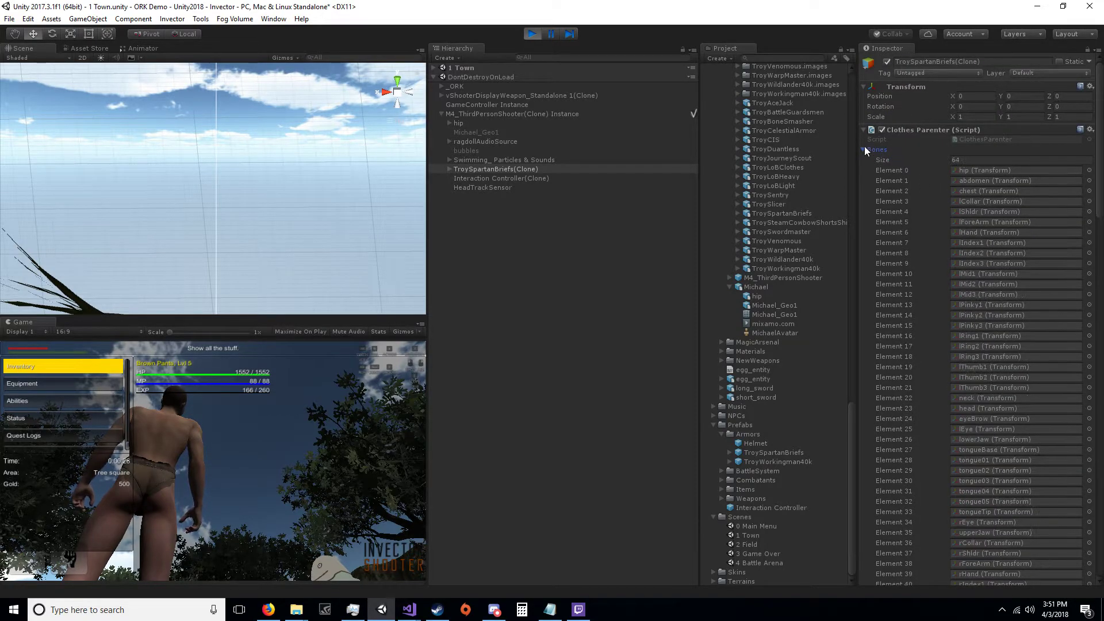
scroll(989, 342, "down", 9)
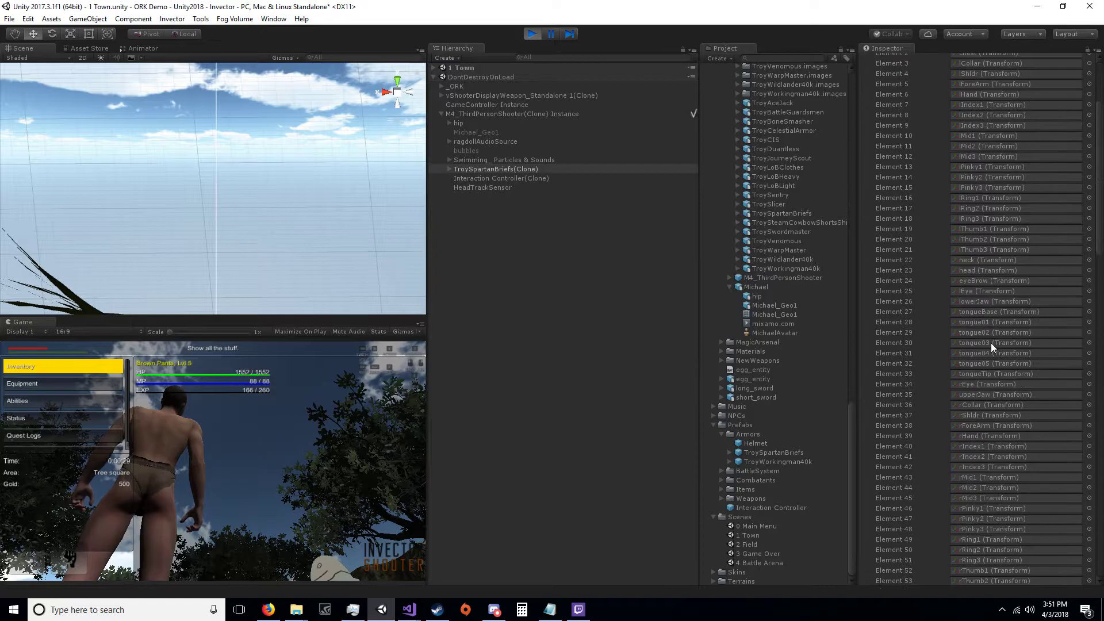
scroll(991, 342, "up", 12)
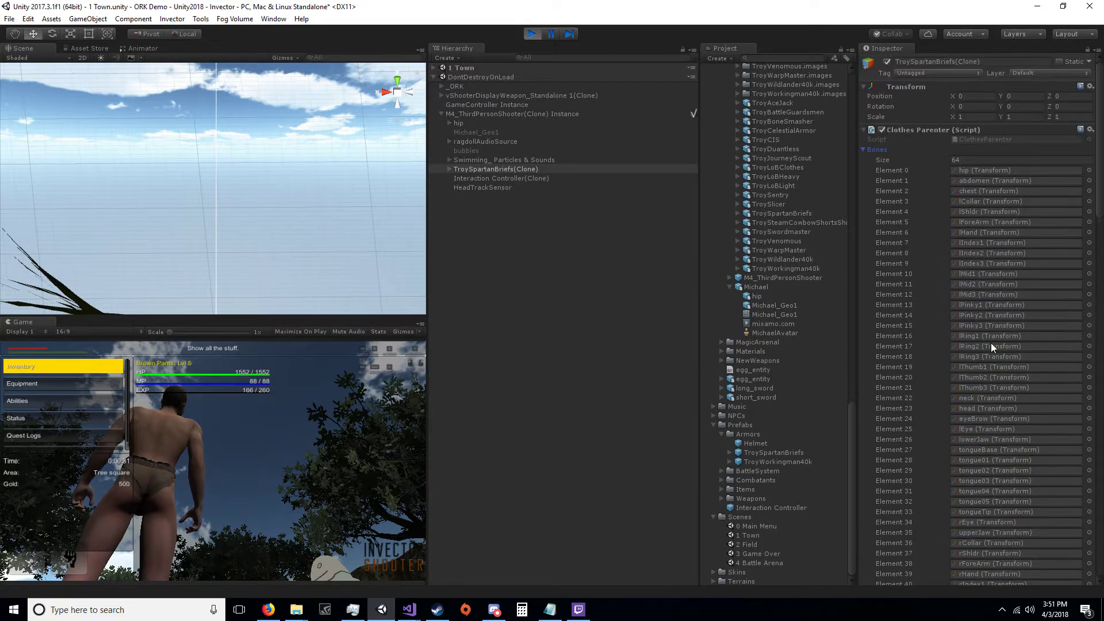
scroll(991, 343, "down", 5)
scroll(991, 342, "down", 15)
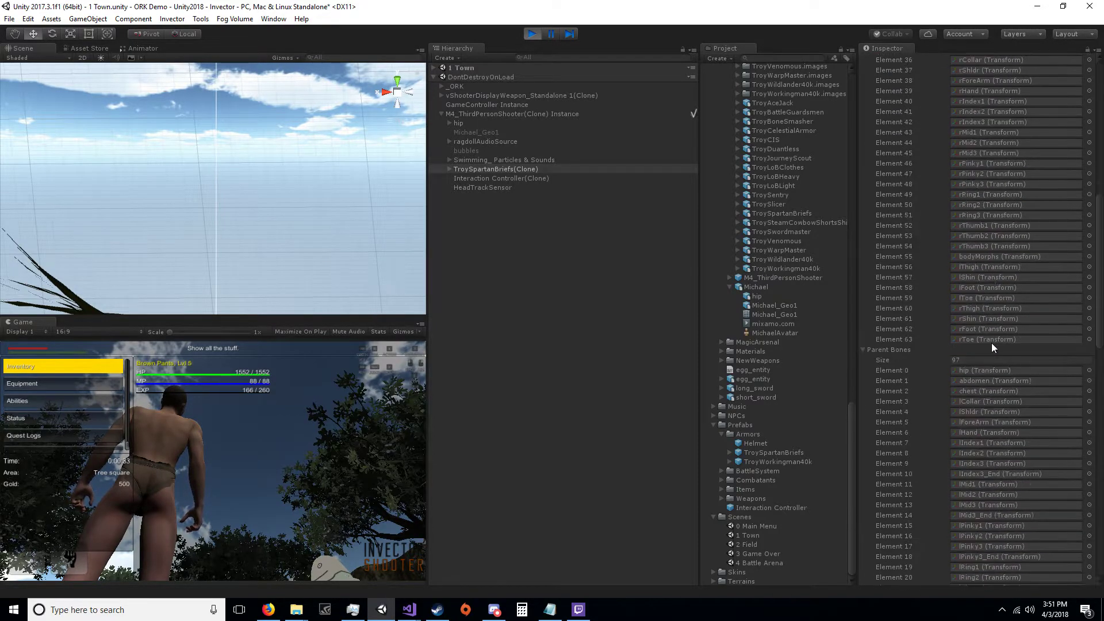
scroll(991, 343, "up", 18)
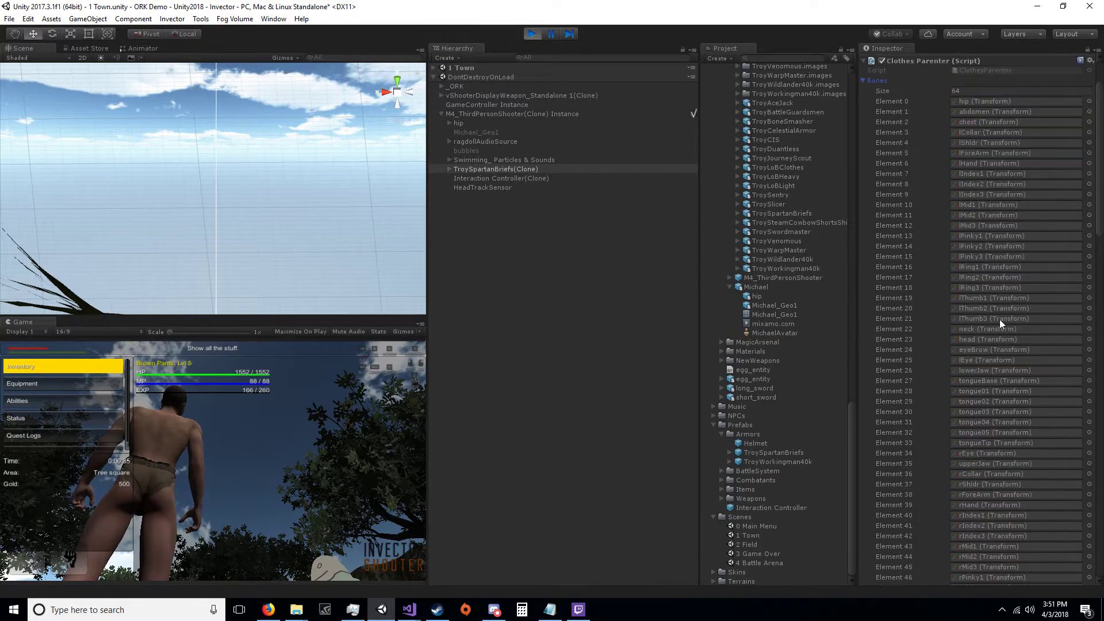
scroll(1033, 514, "down", 18)
scroll(1030, 513, "down", 20)
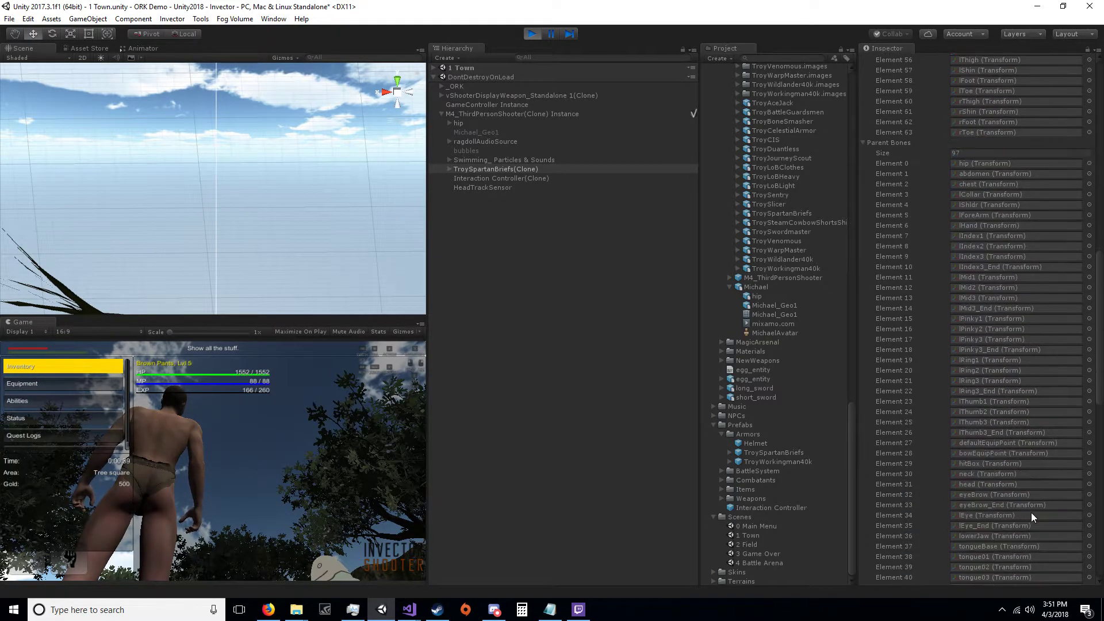
scroll(1031, 512, "up", 20)
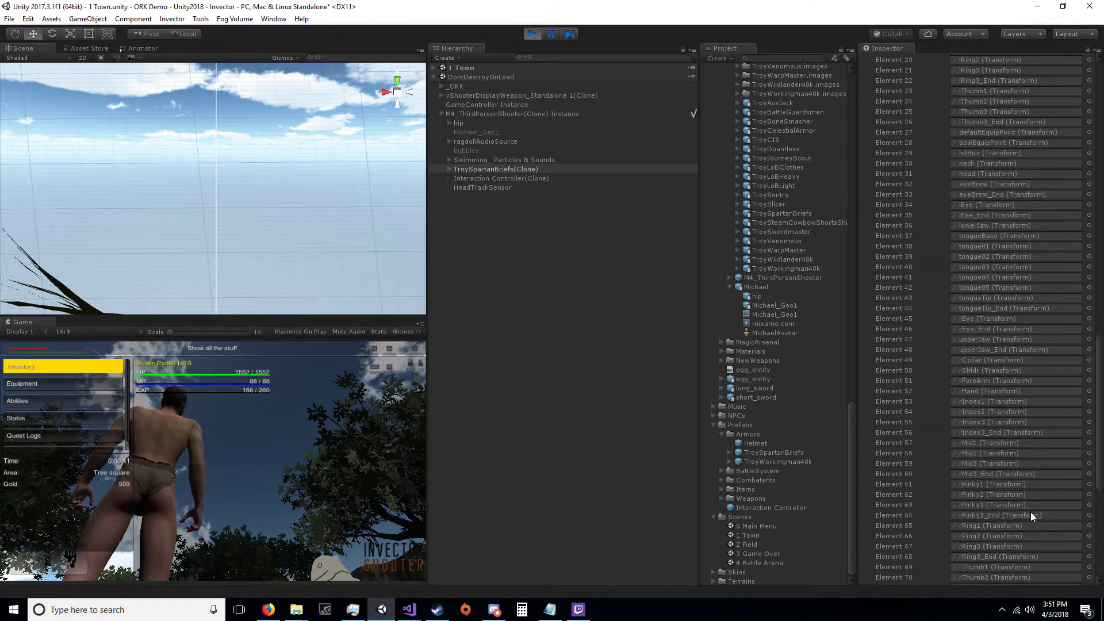
Exit play mode and revert the TroySpartanBriefs object in the Main Menu scene to its prefab
left_click(533, 34)
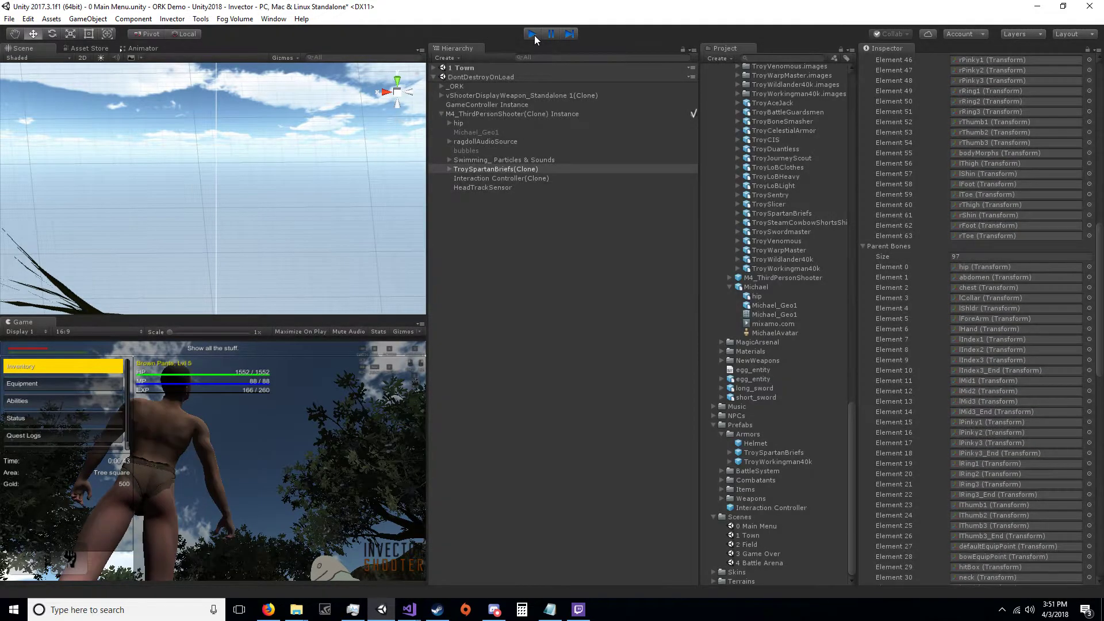
left_click(491, 160)
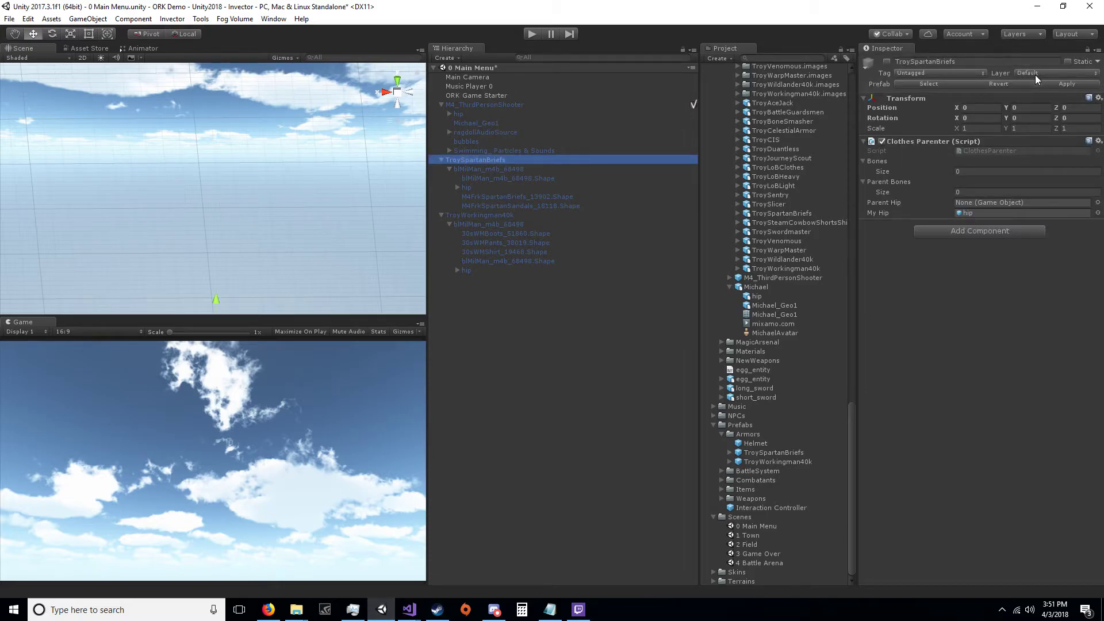
left_click(1009, 82)
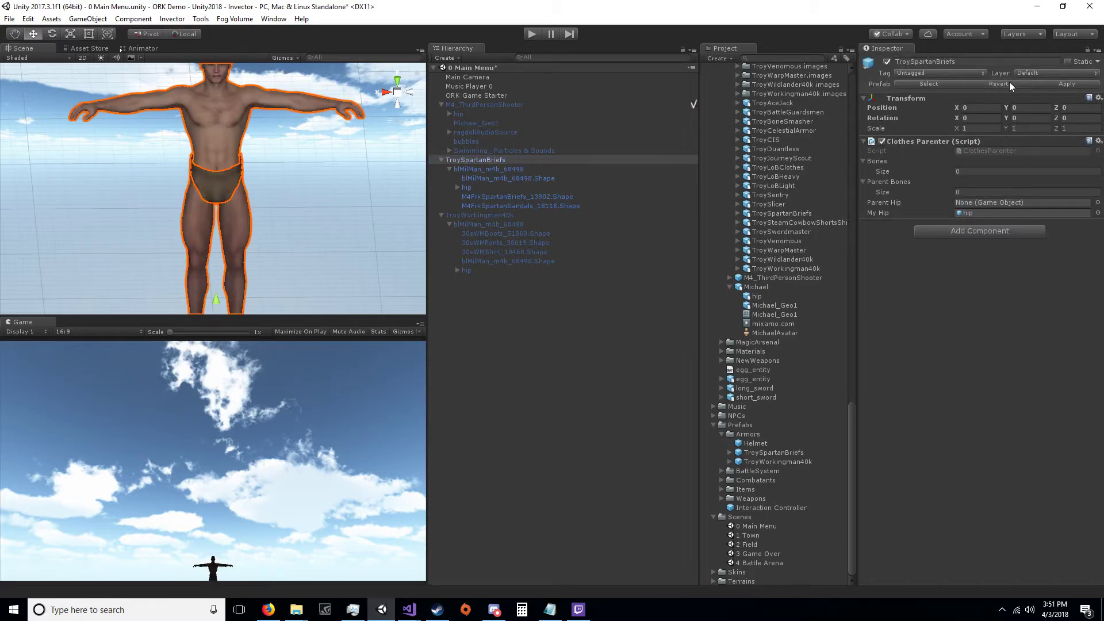
Rename the lThigh bone under the hip of TroySpartanBriefs to lThigh2
left_click(458, 188)
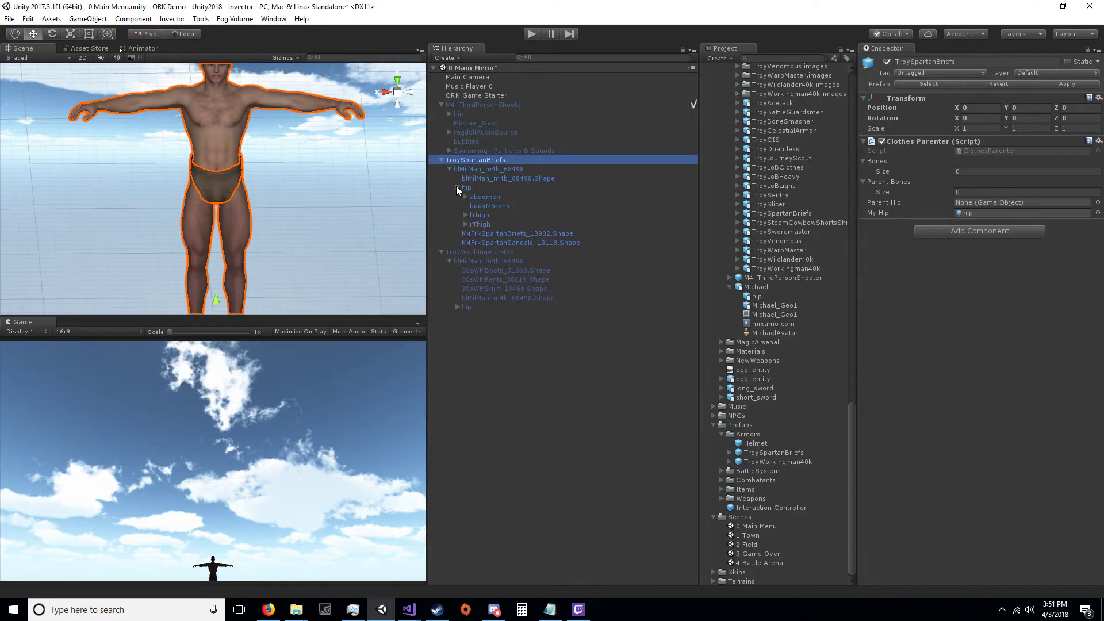
left_click(466, 215)
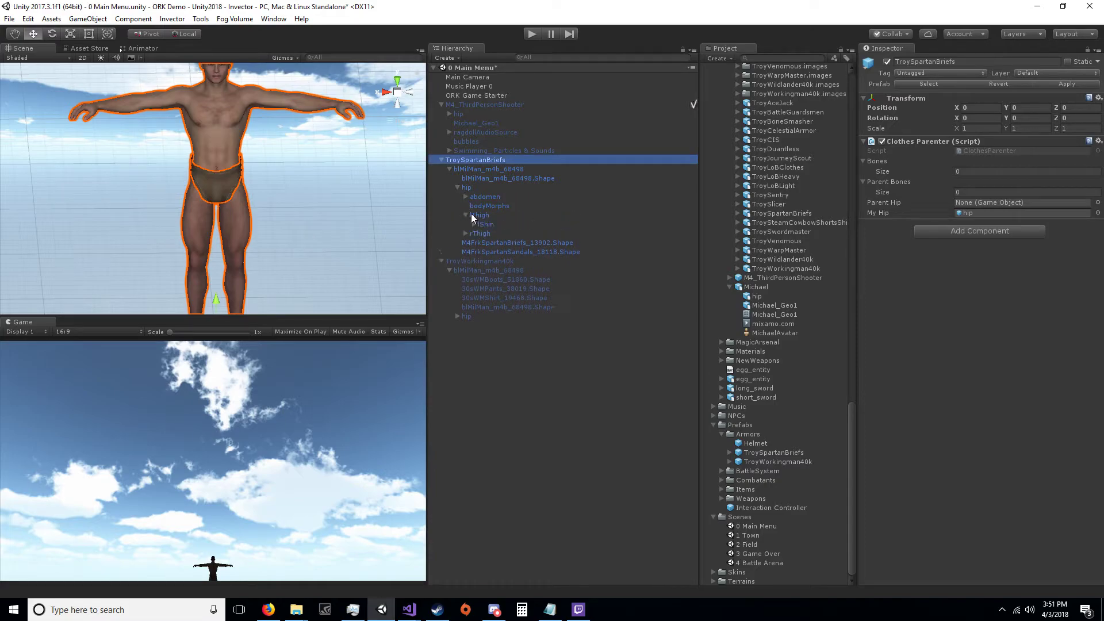
double_click(489, 216)
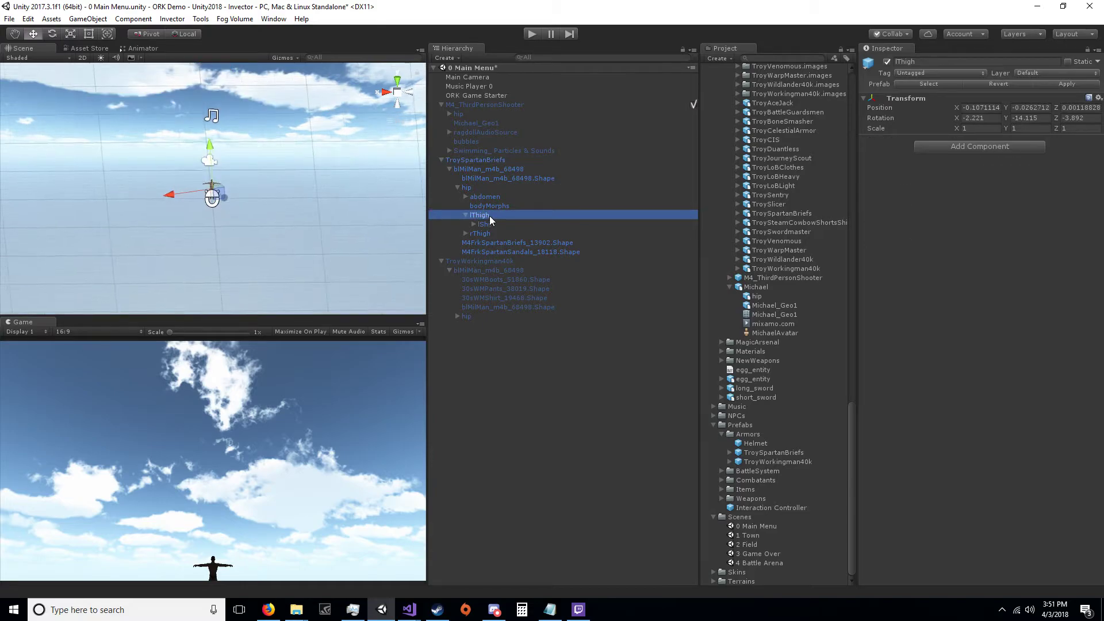
left_click(488, 216)
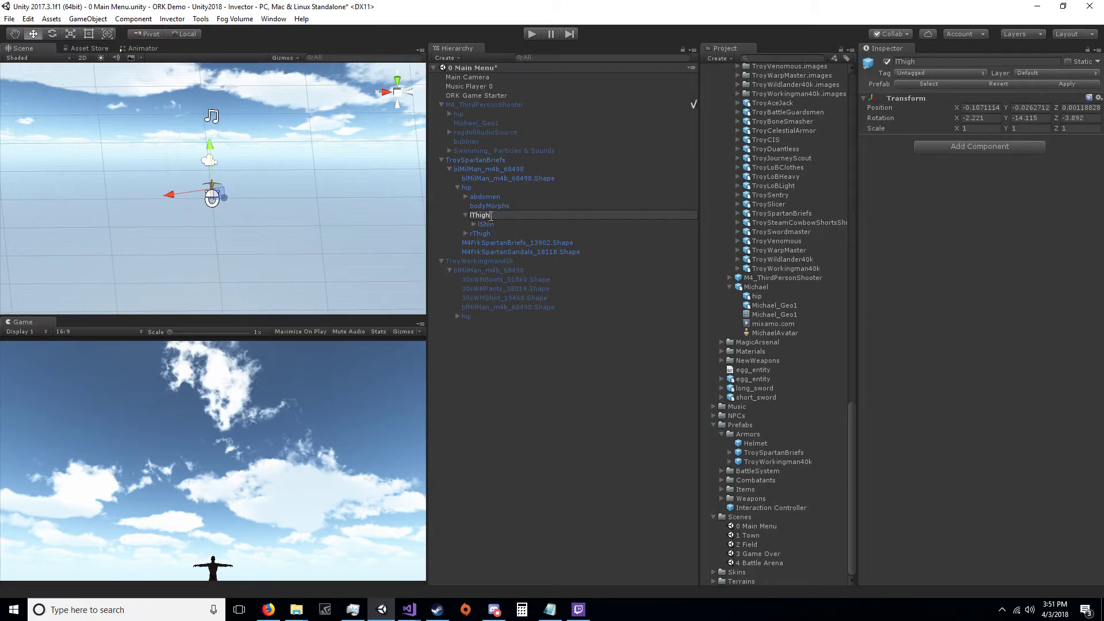
type("2")
key("Return")
Apply the changes of TroySpartanBriefs to its prefab and deactivate the object in the scene
left_click(480, 160)
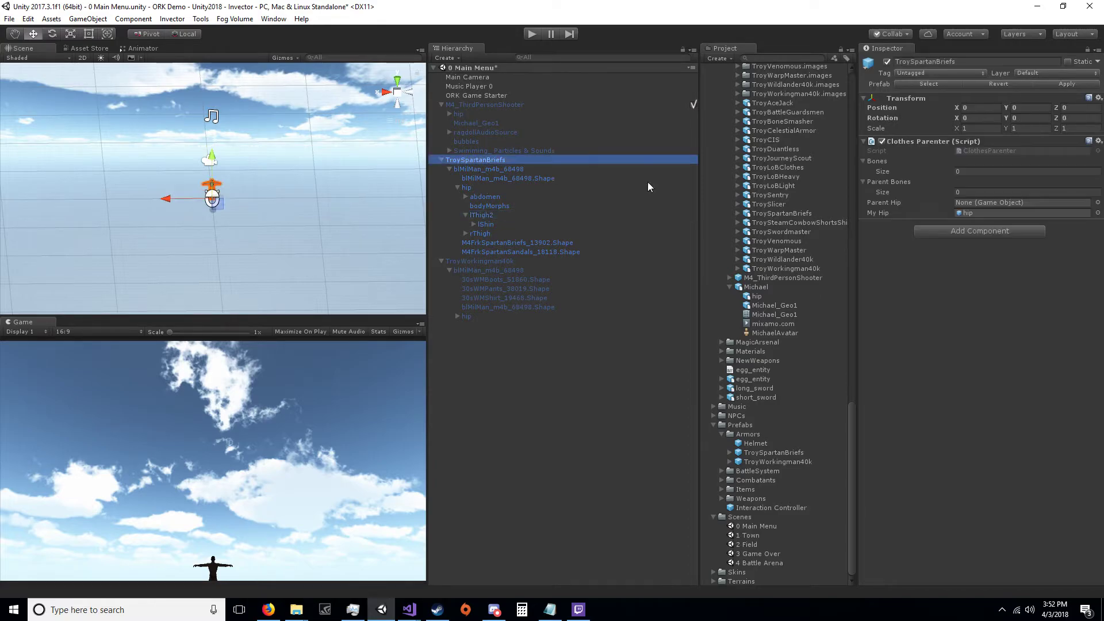
left_click(1067, 84)
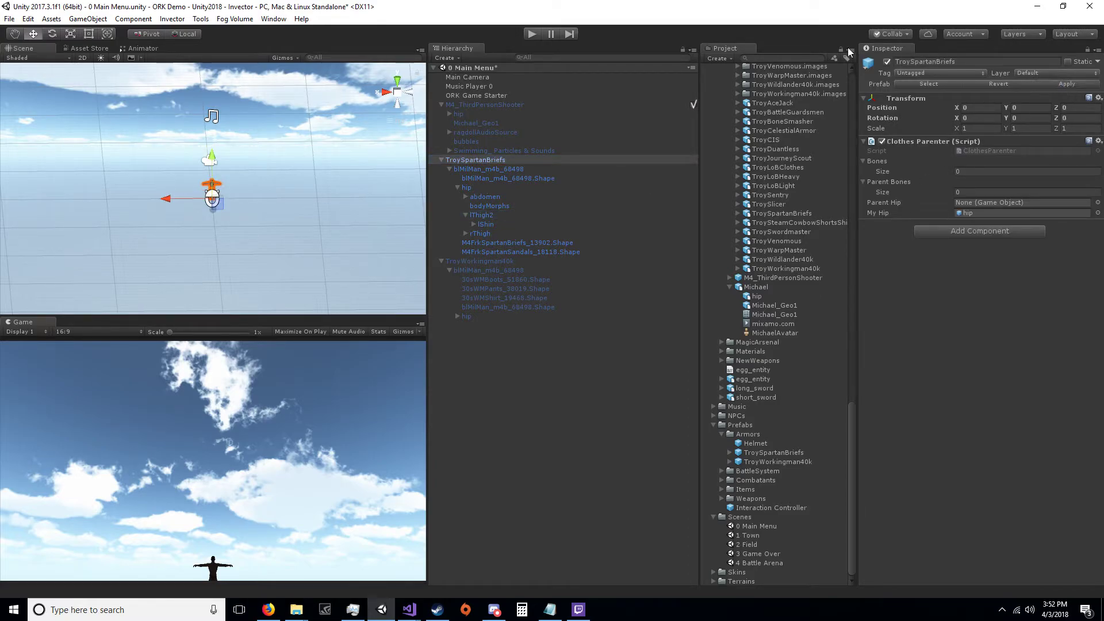
left_click(887, 61)
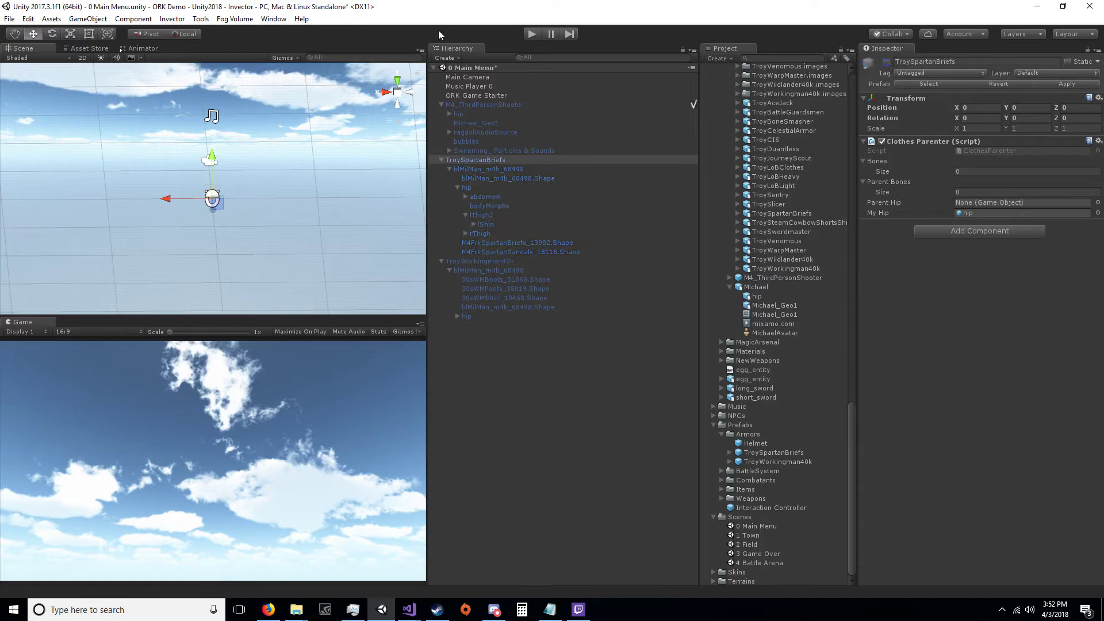
Start a new game in play mode, run the character toward and away from the camera to examine the outfit's legs, and exit play mode
left_click(530, 35)
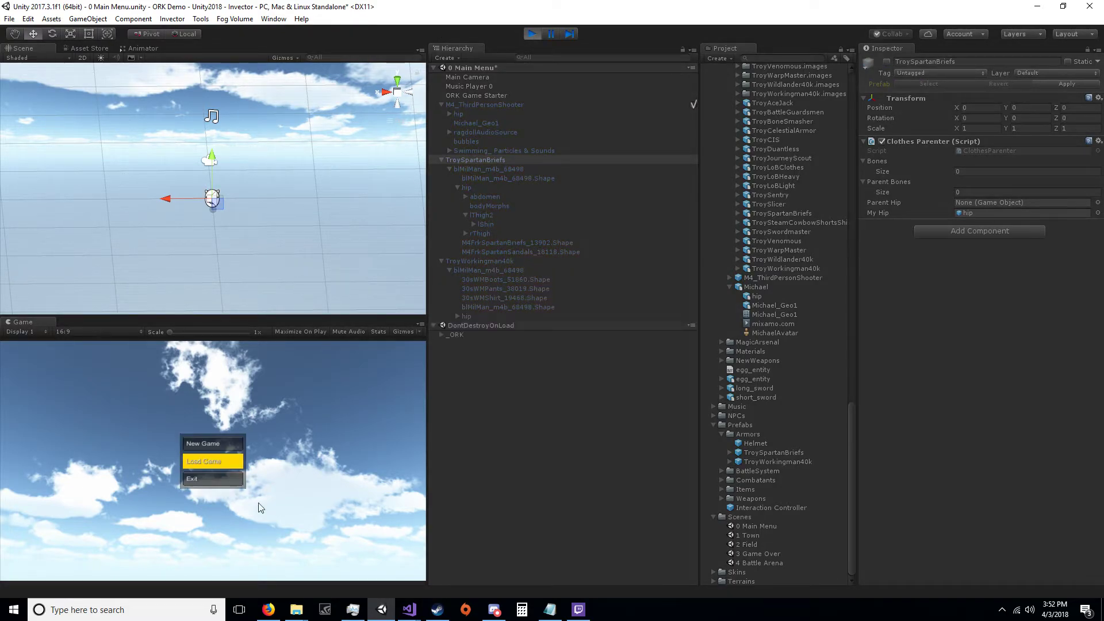
left_click(224, 444)
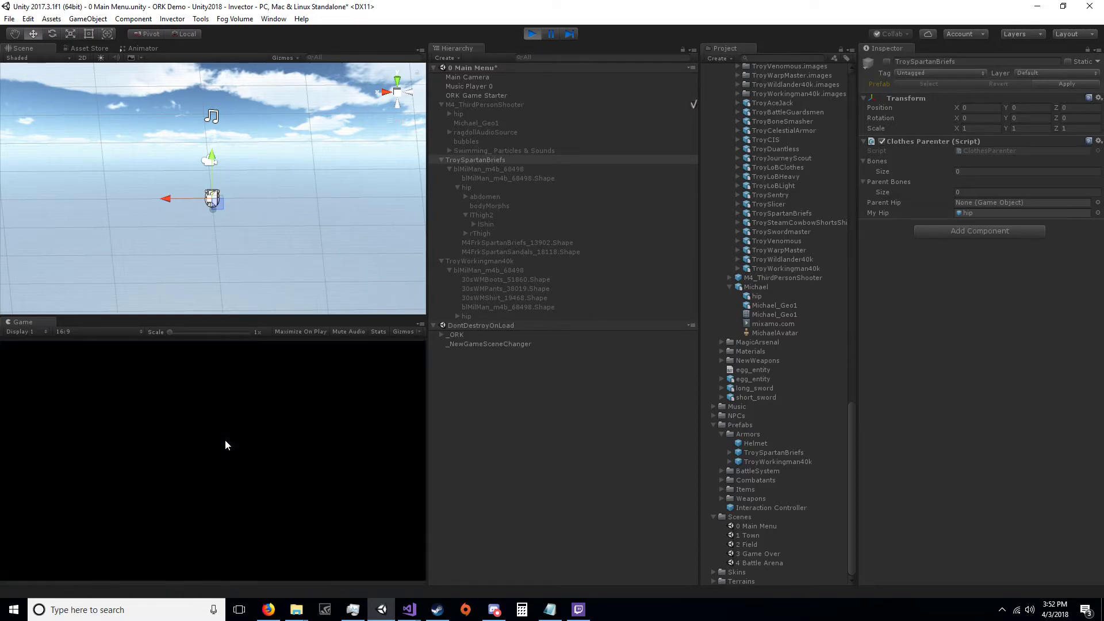
key("w")
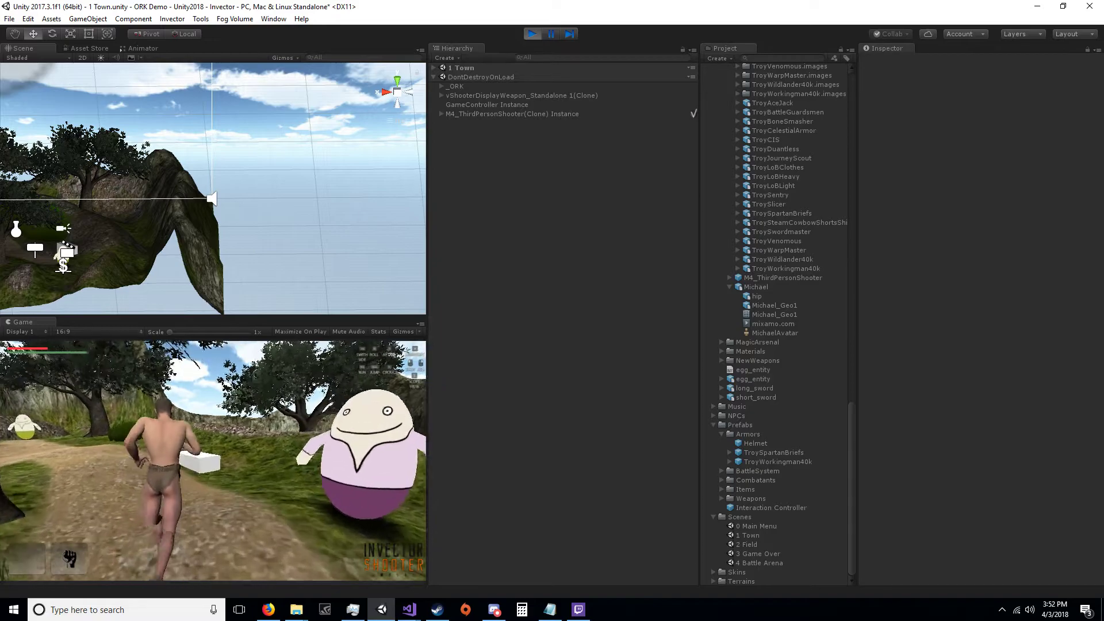
key("s")
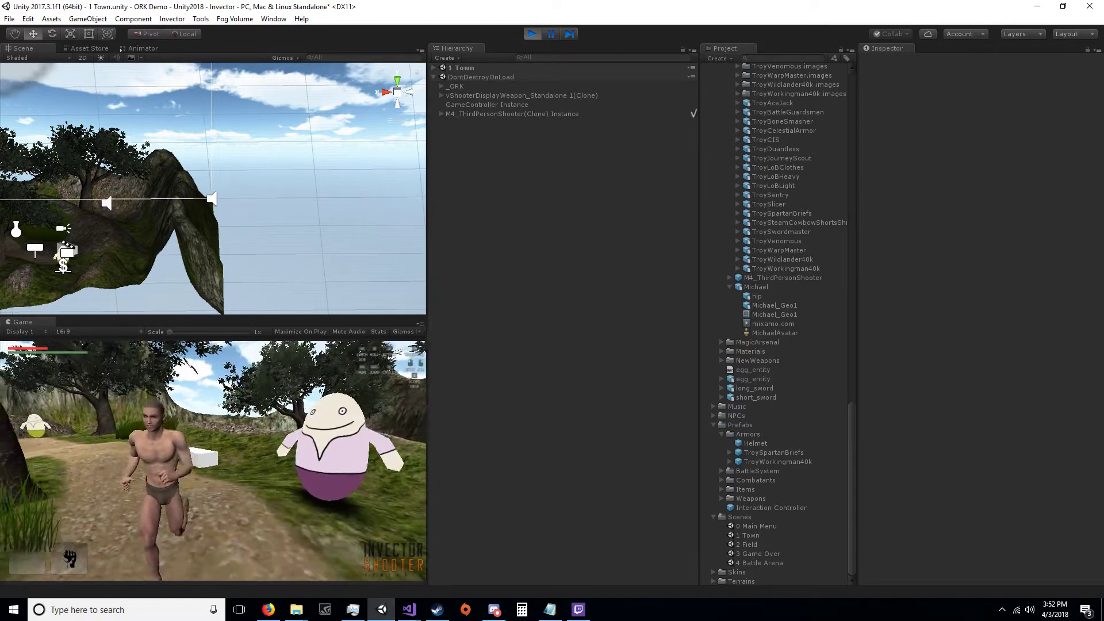
key("w")
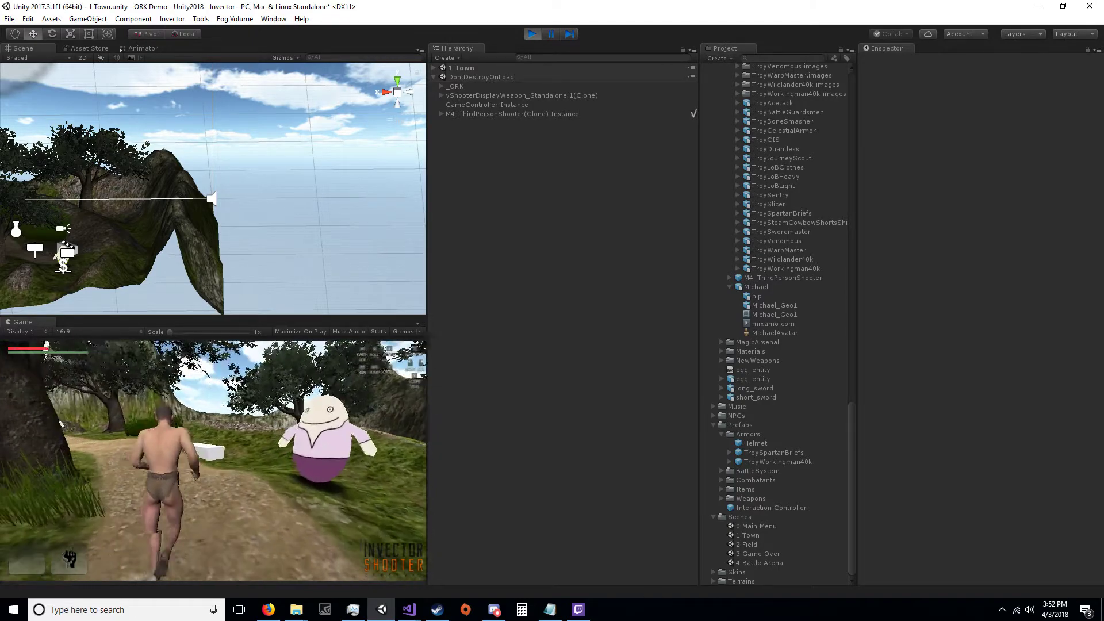
key("s")
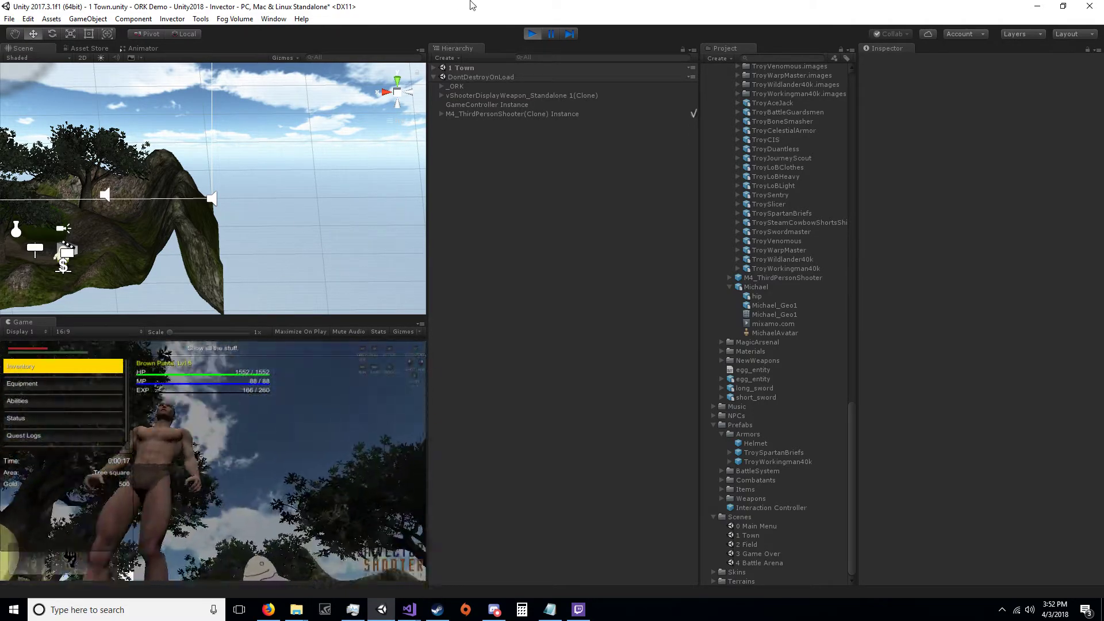
left_click(532, 34)
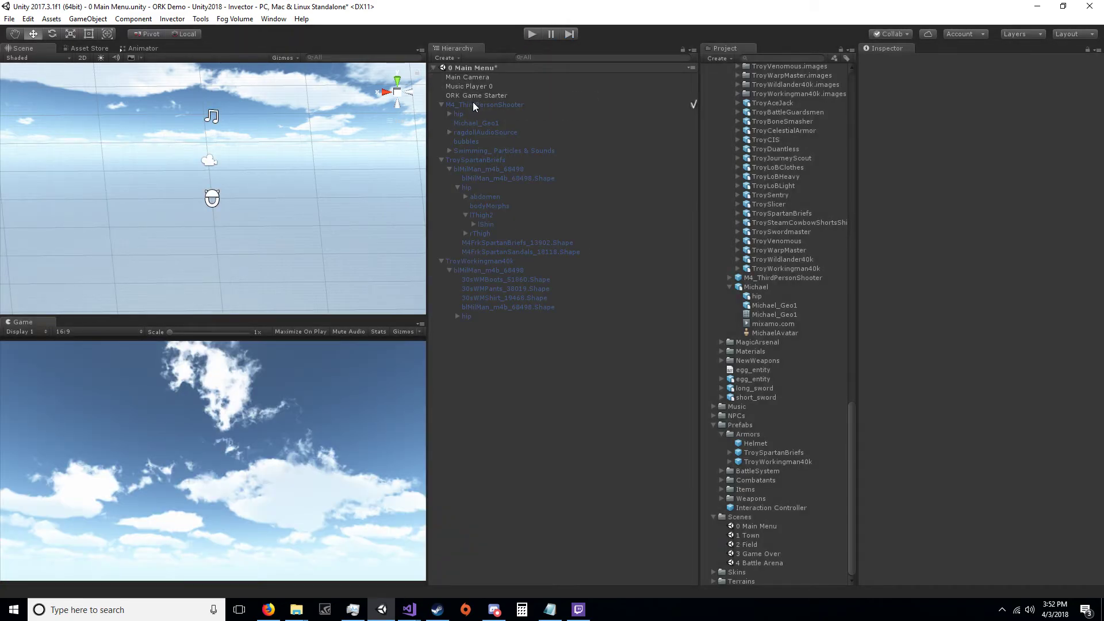
Revert the TroySpartanBriefs object in the Main Menu scene to its prefab
left_click(462, 160)
left_click(493, 216)
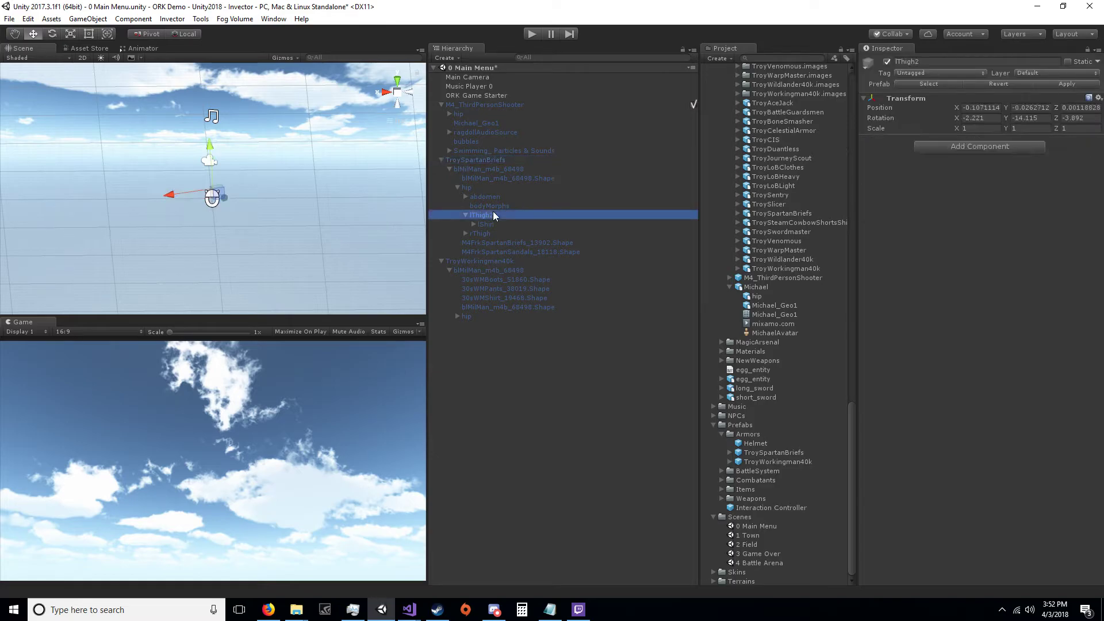
left_click(486, 161)
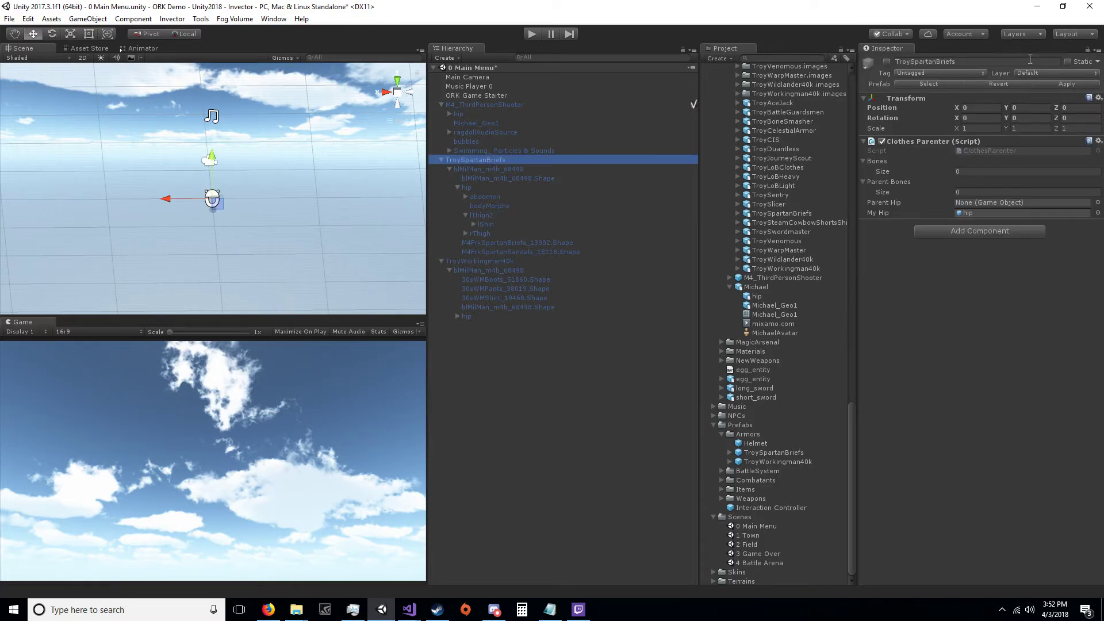
left_click(1005, 85)
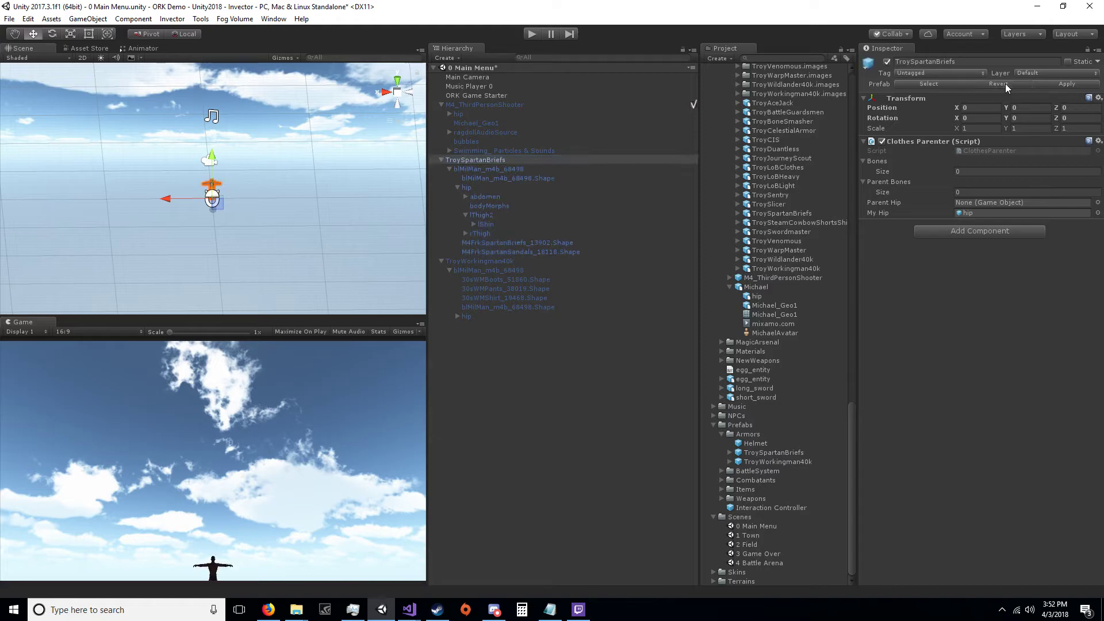
Rename the lThigh2 bone of TroySpartanBriefs back to lThigh
left_click(488, 214)
left_click(495, 214)
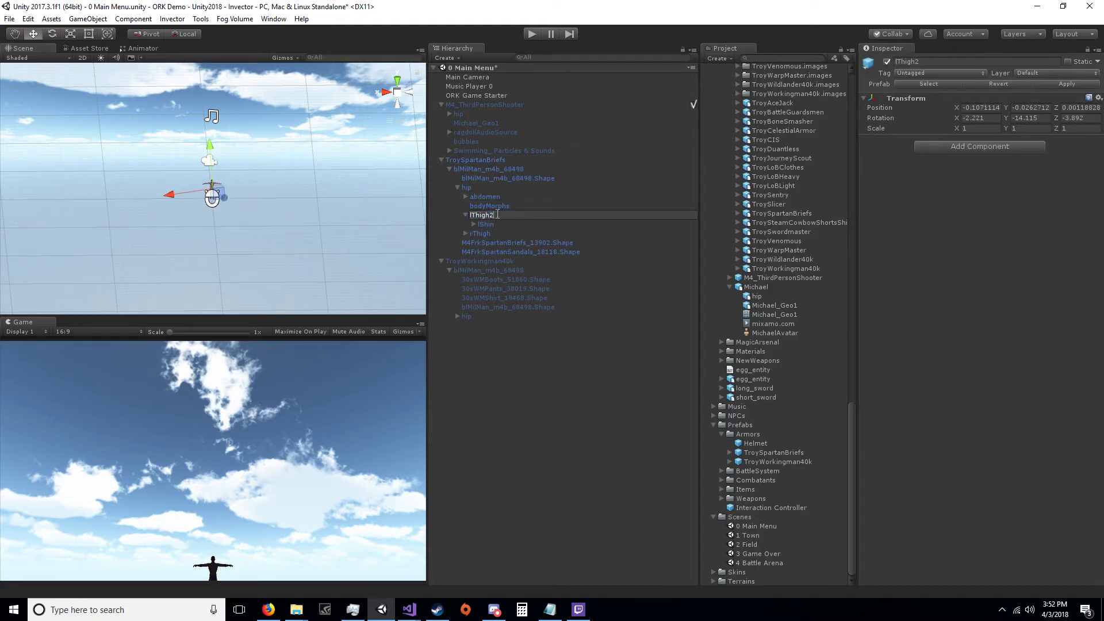
key("BackSpace")
key("Return")
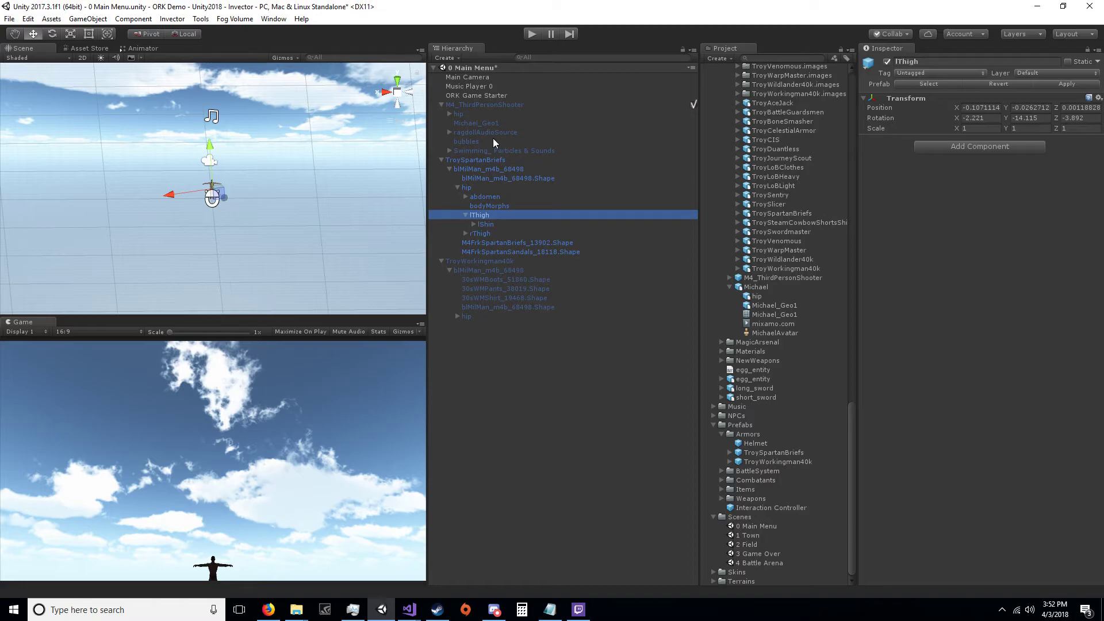
Apply the restored bone name of TroySpartanBriefs to its prefab and deactivate the object in the scene
left_click(493, 168)
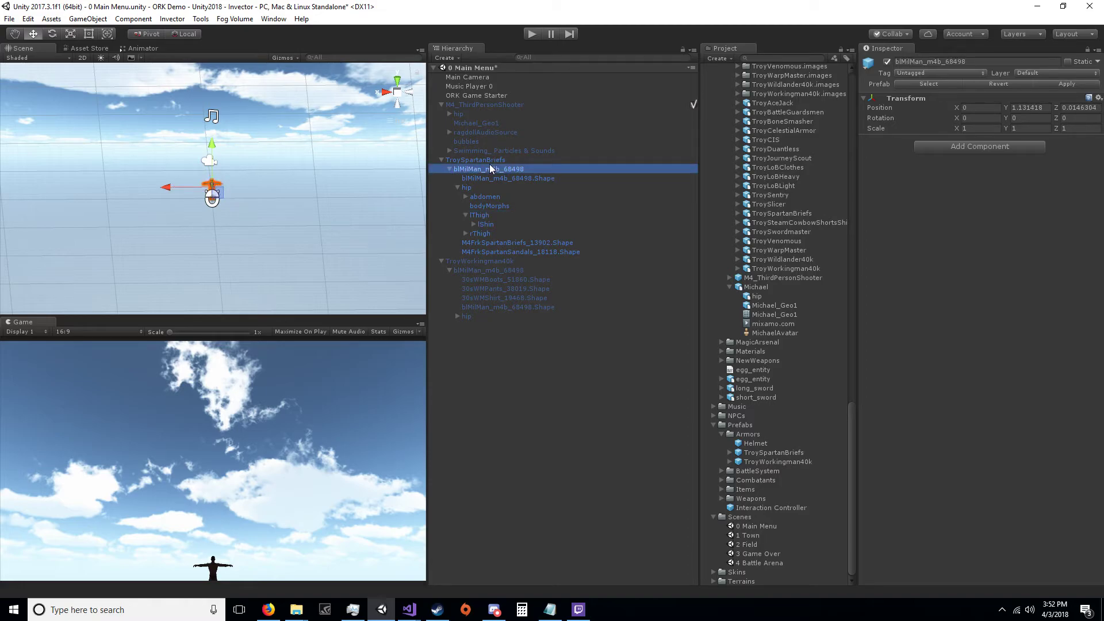
left_click(489, 160)
left_click(1070, 86)
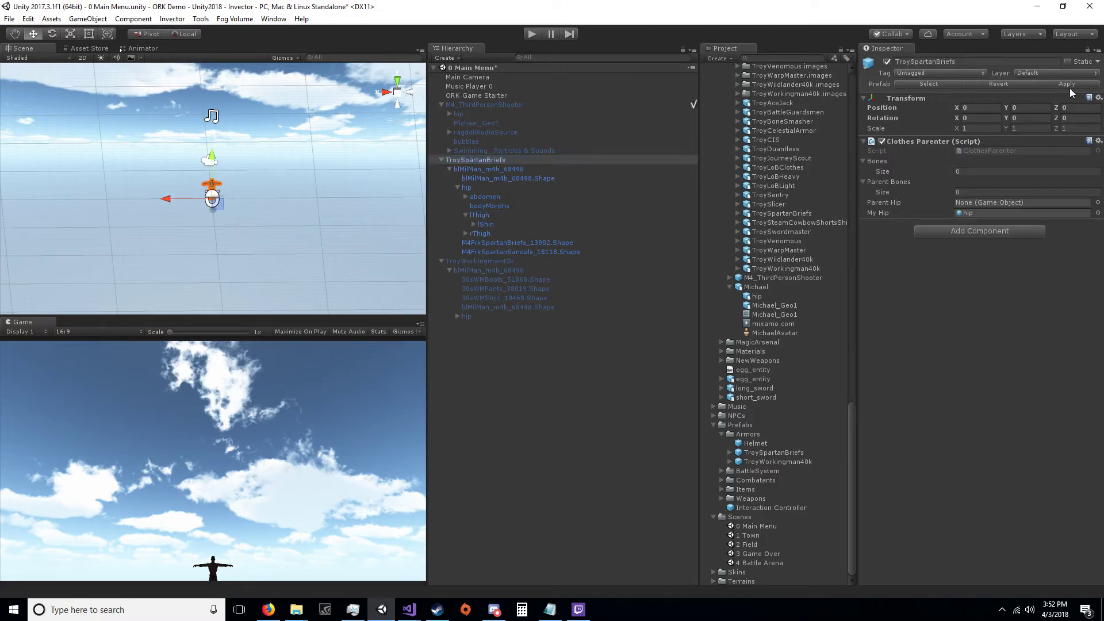
left_click(888, 63)
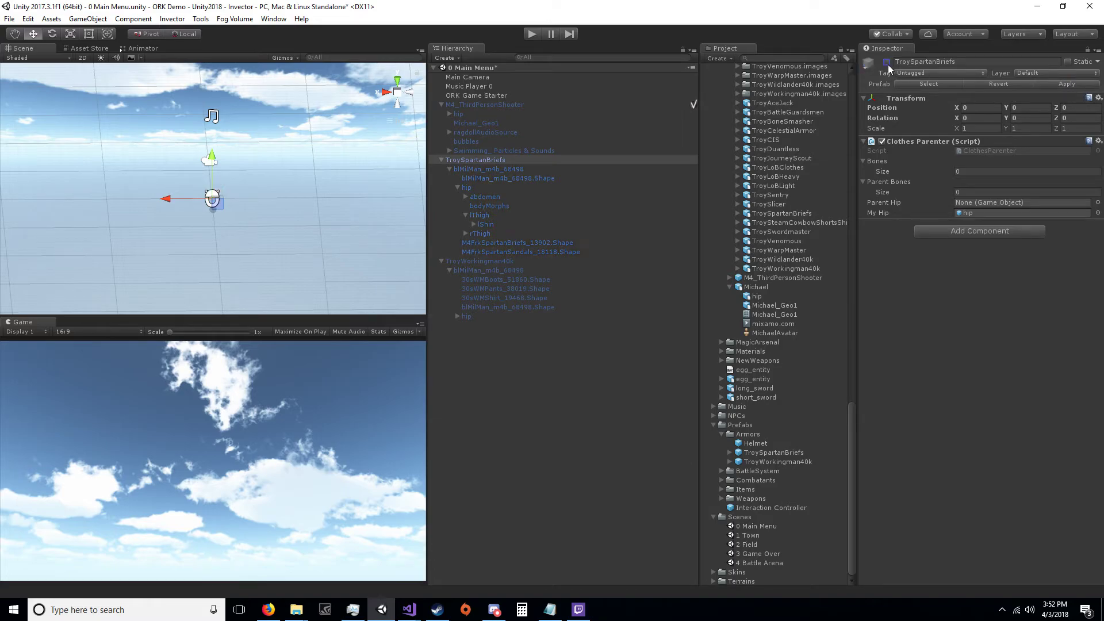
Start a new game in play mode and run the character around the town in all directions to check how the briefs follow the body
left_click(532, 35)
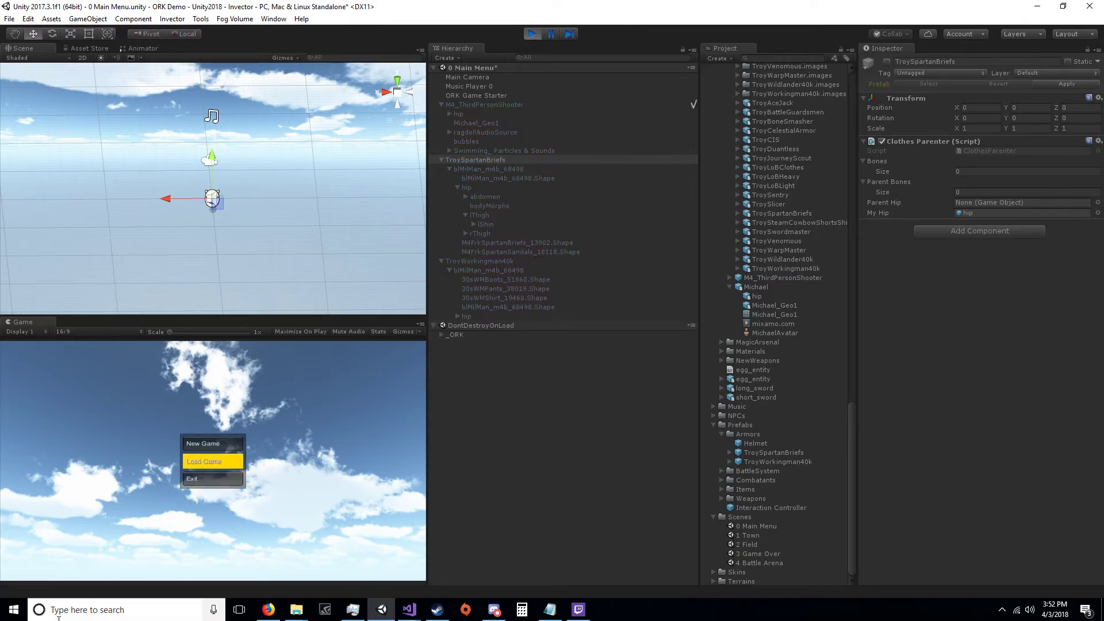
left_click(201, 446)
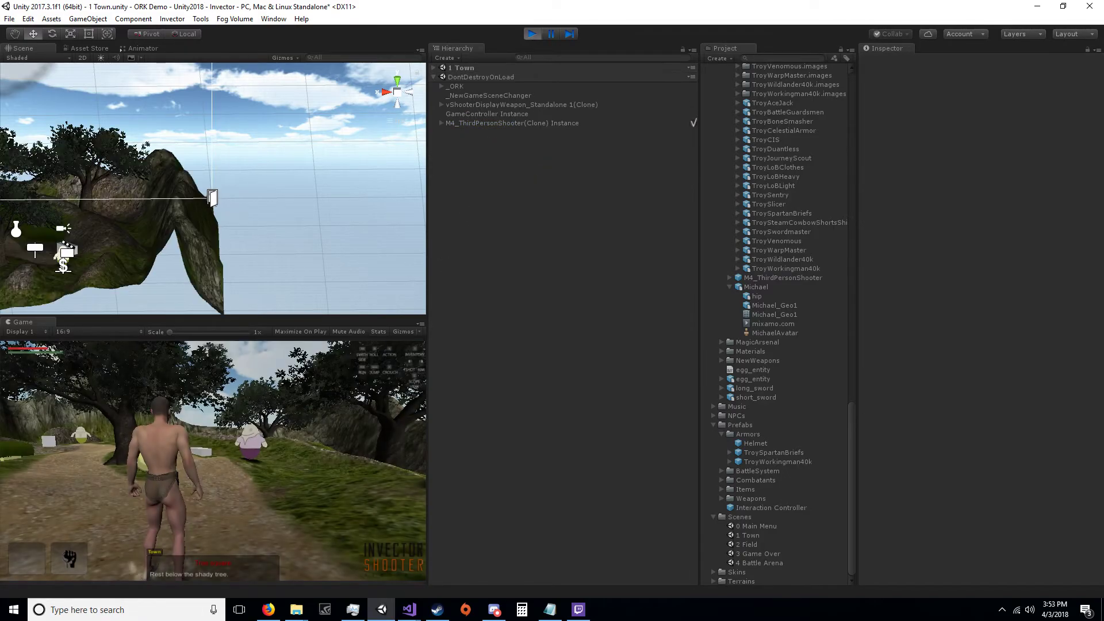
key("w")
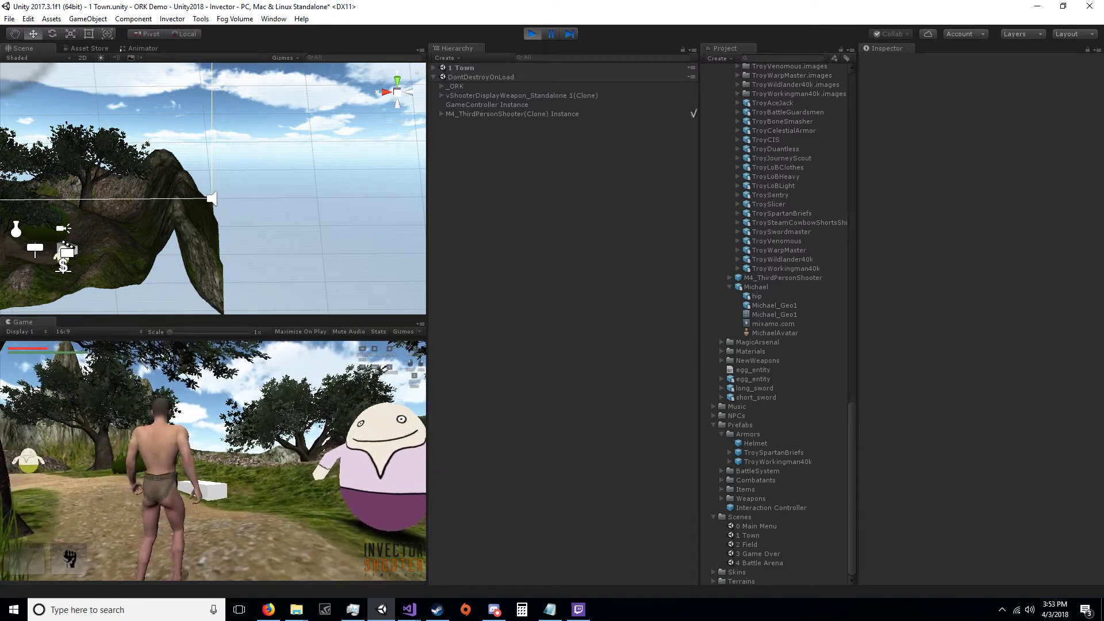
key("w")
key("a")
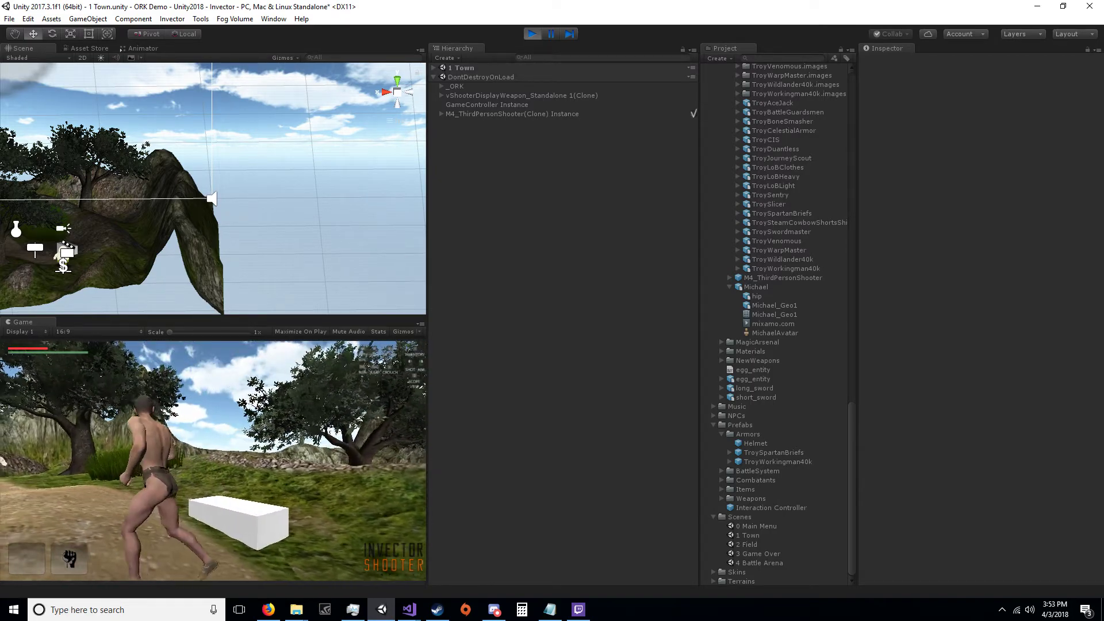
key("s")
key("s")
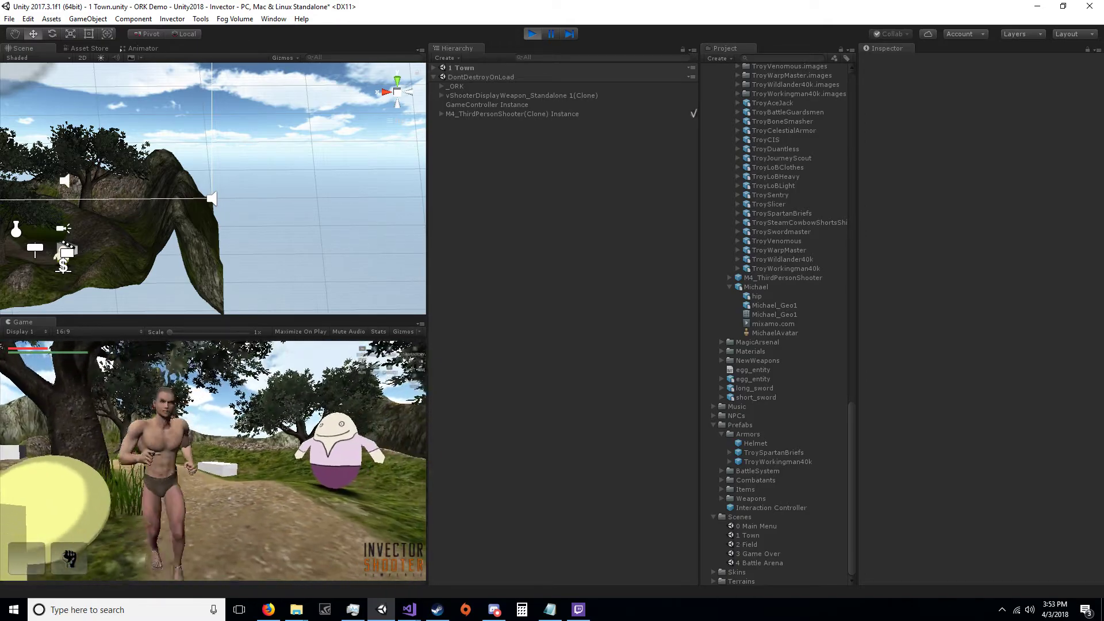
key("a")
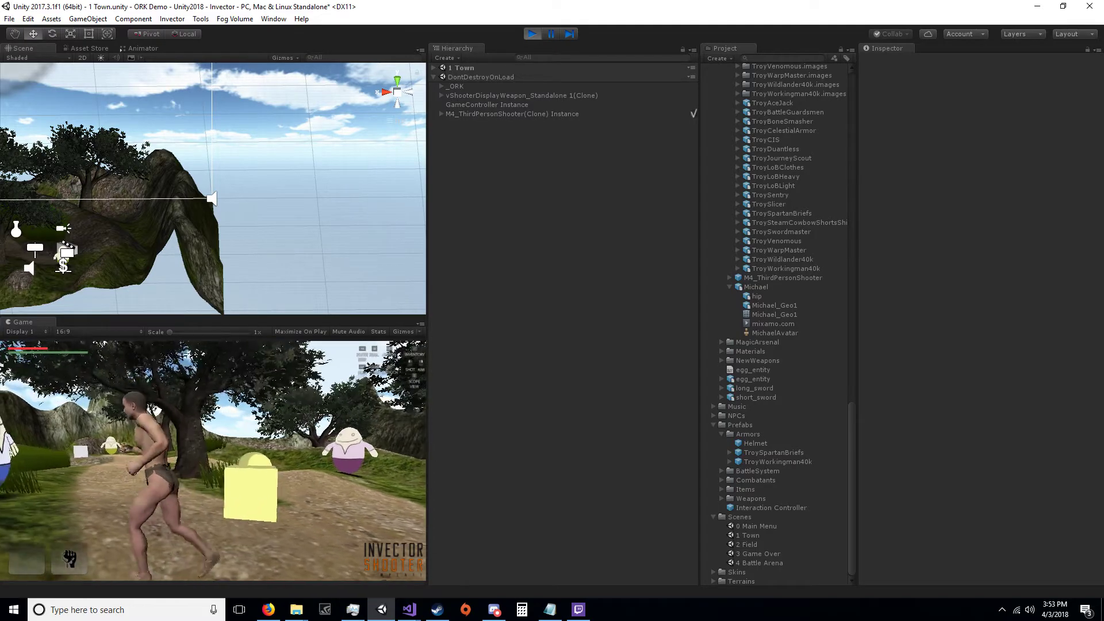
key("w")
key("s")
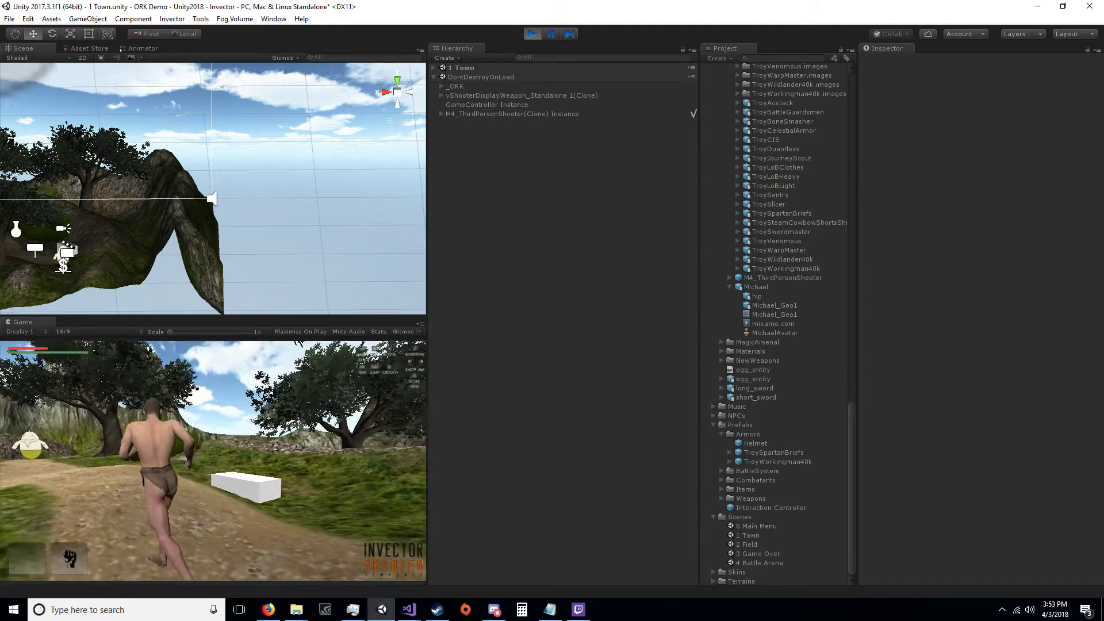
key("s")
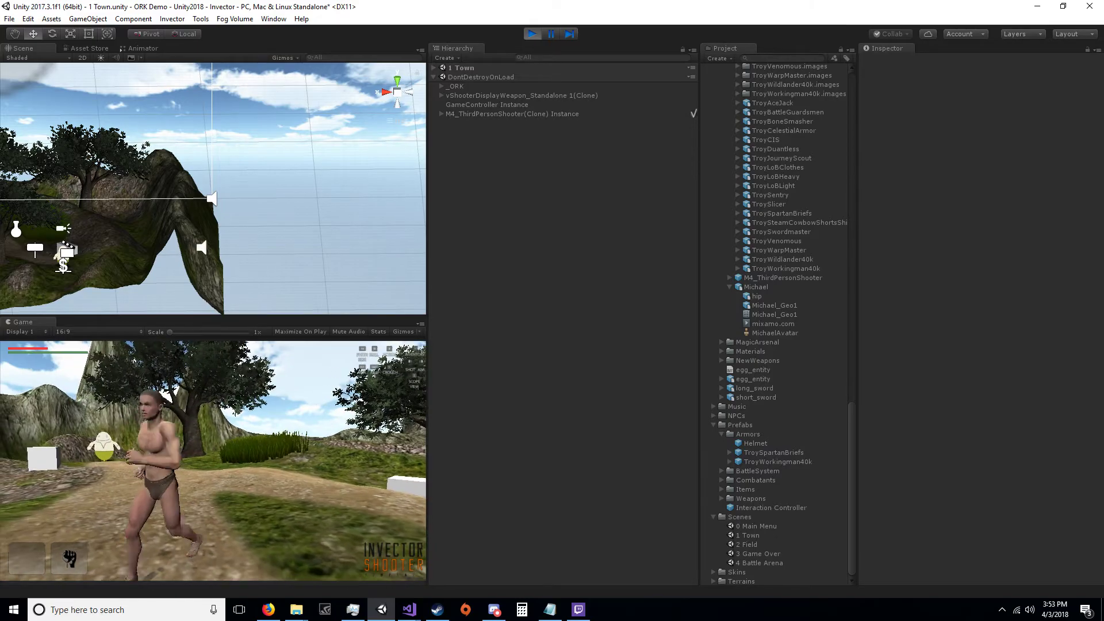
key("d")
key("s")
key("d")
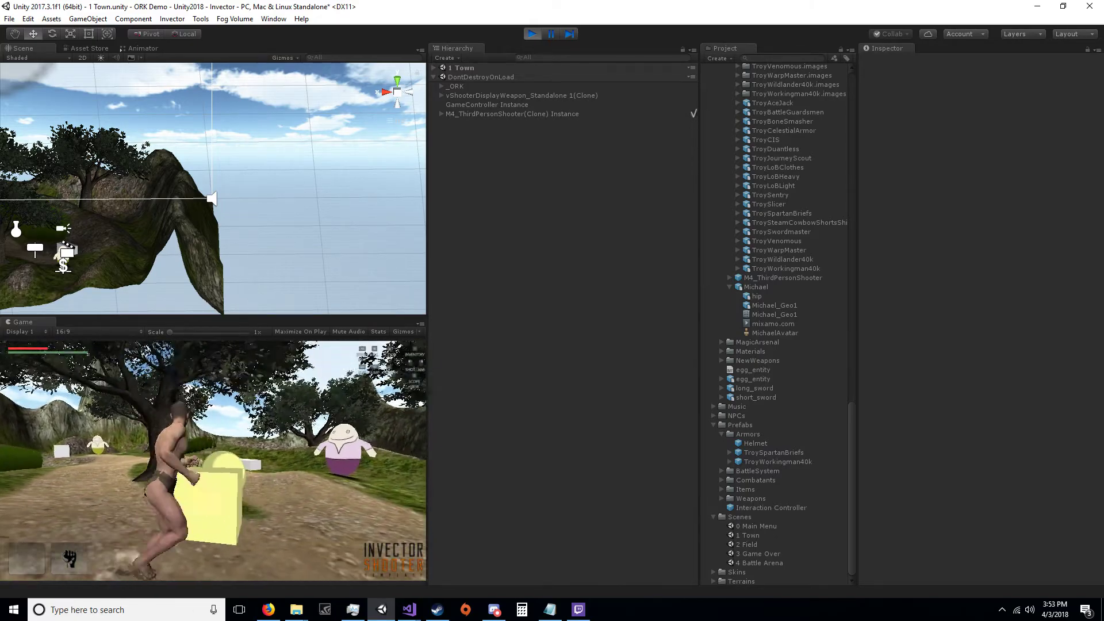
key("a")
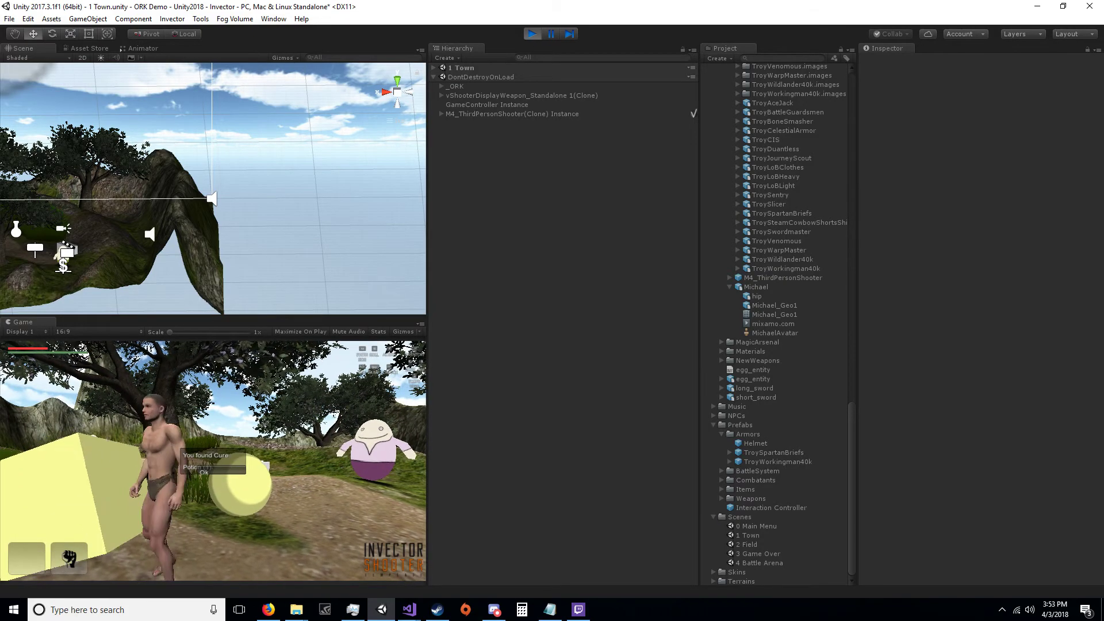
key("s")
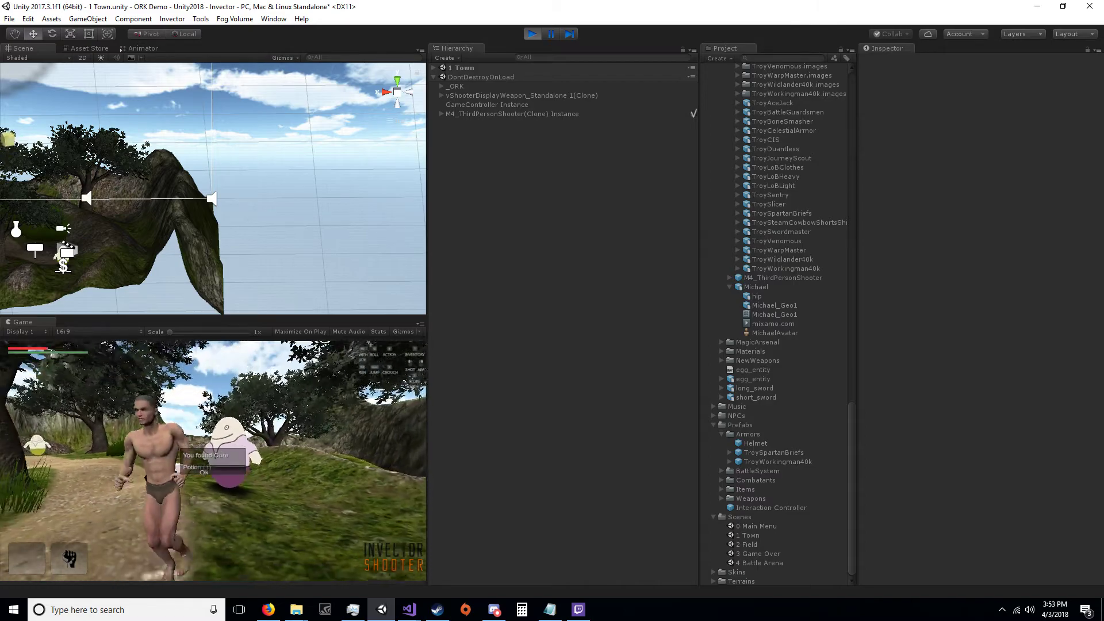
key("a")
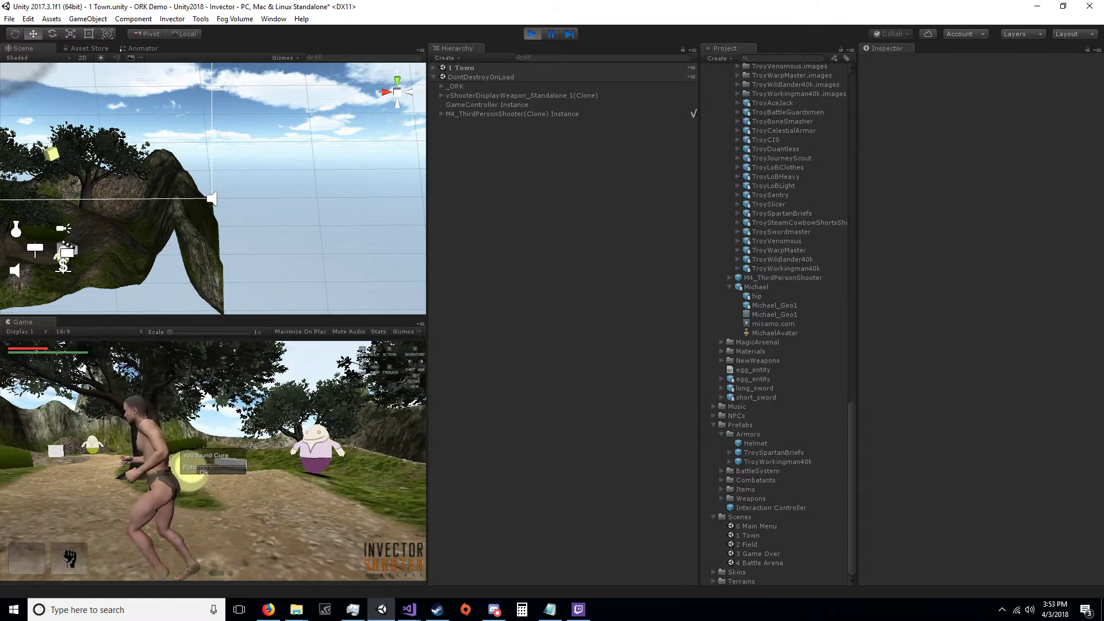
key("w")
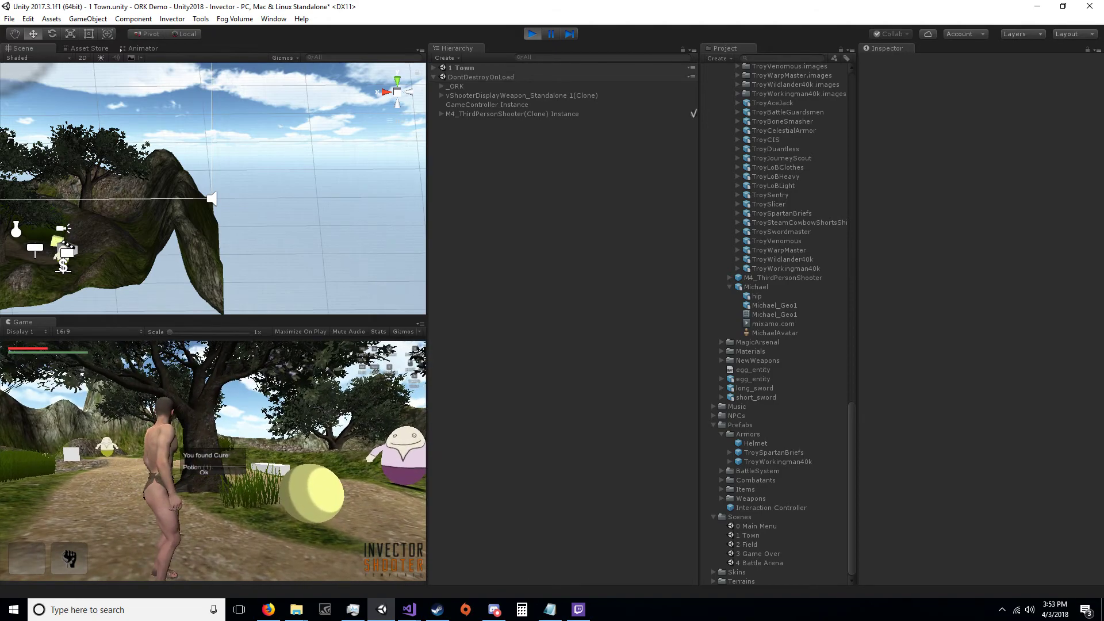